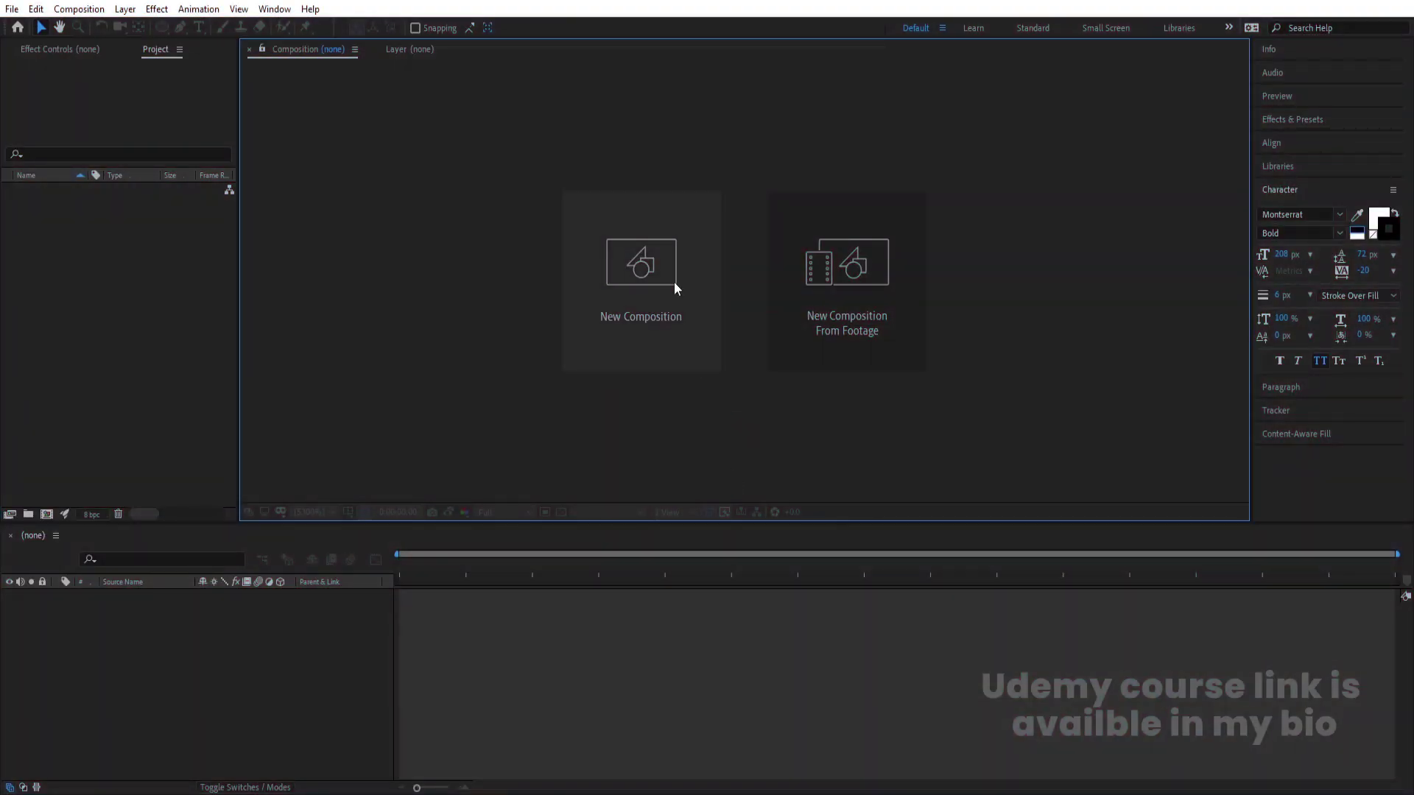
# Create a composition named Main Animation and turn on its Title/Action Safe guides
pyautogui.click(676, 287)
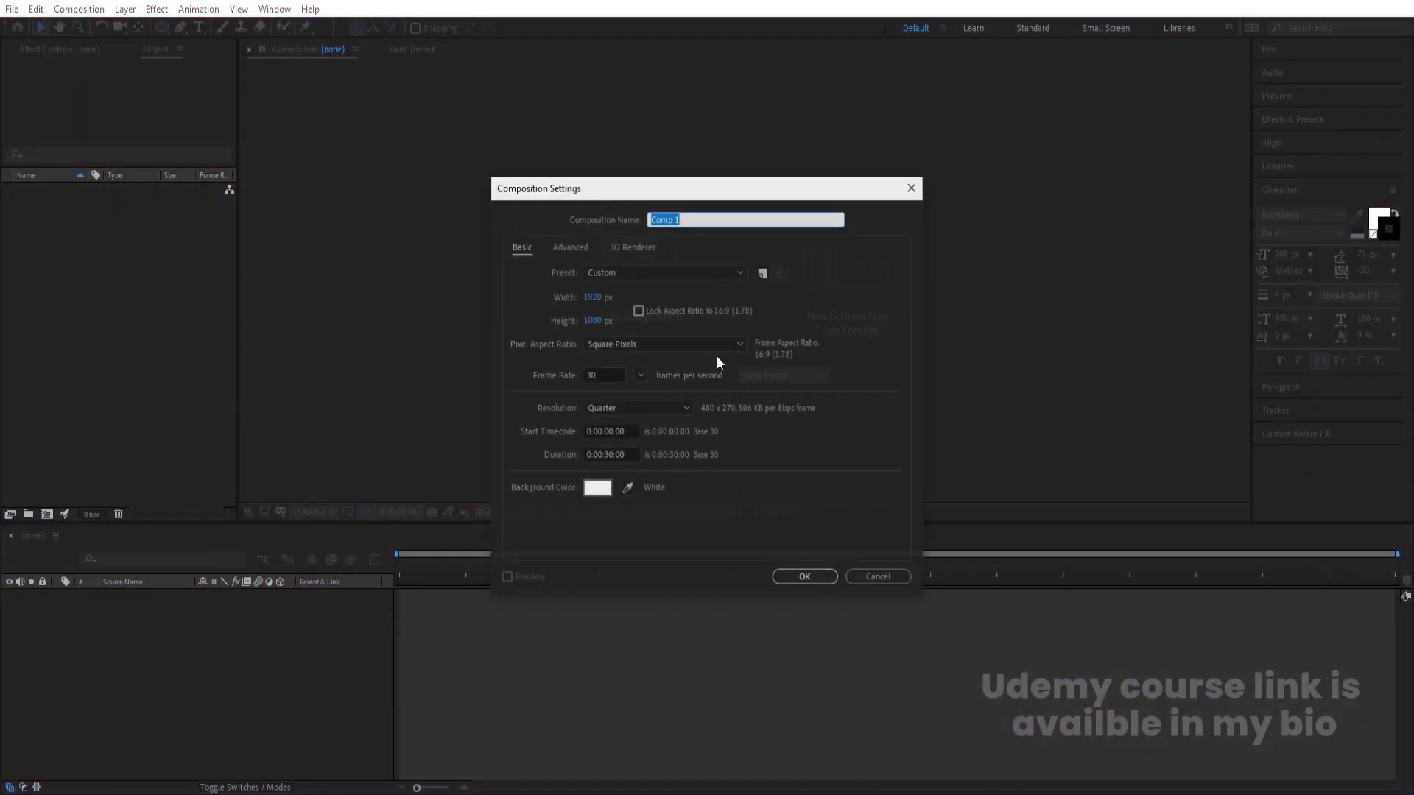
pyautogui.write('Main Animation')
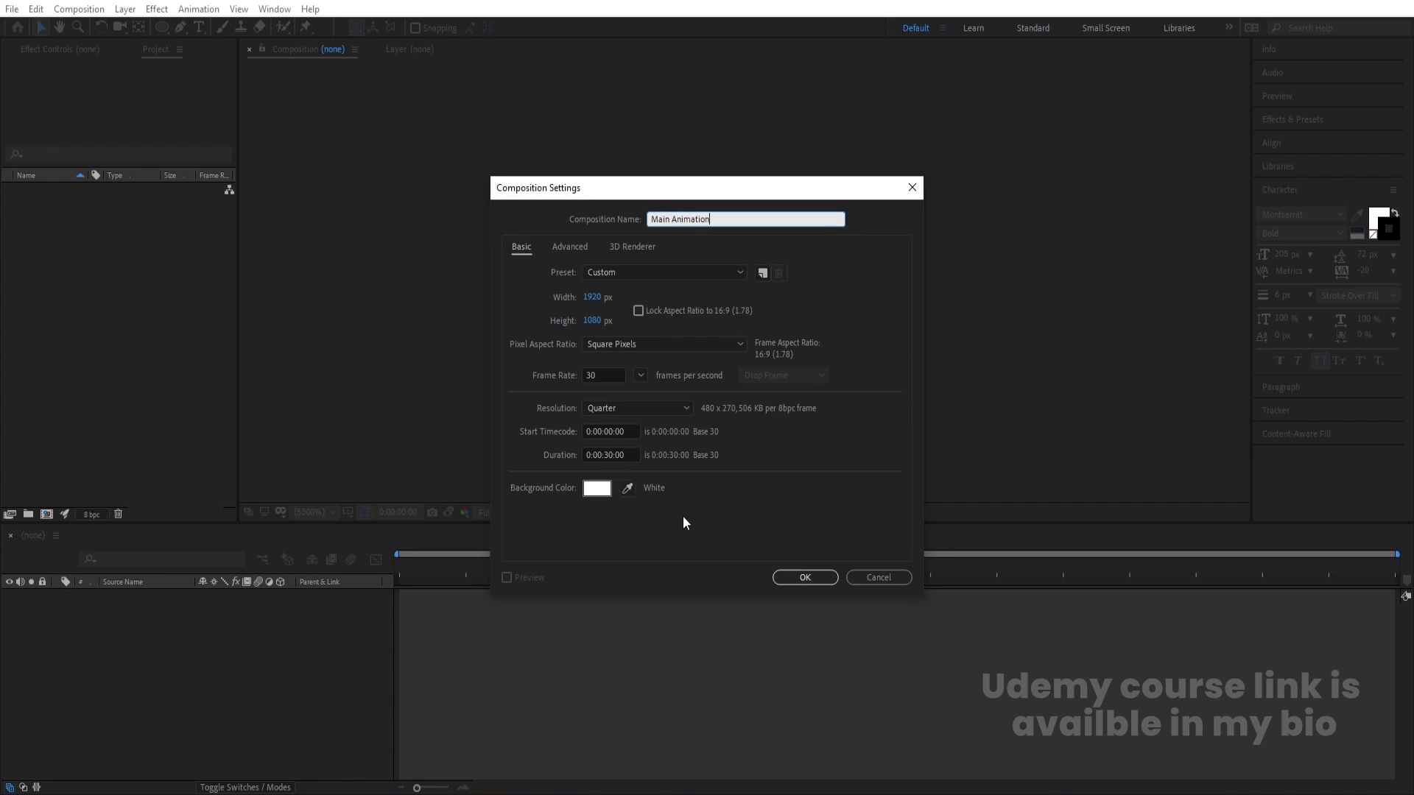
pyautogui.click(810, 579)
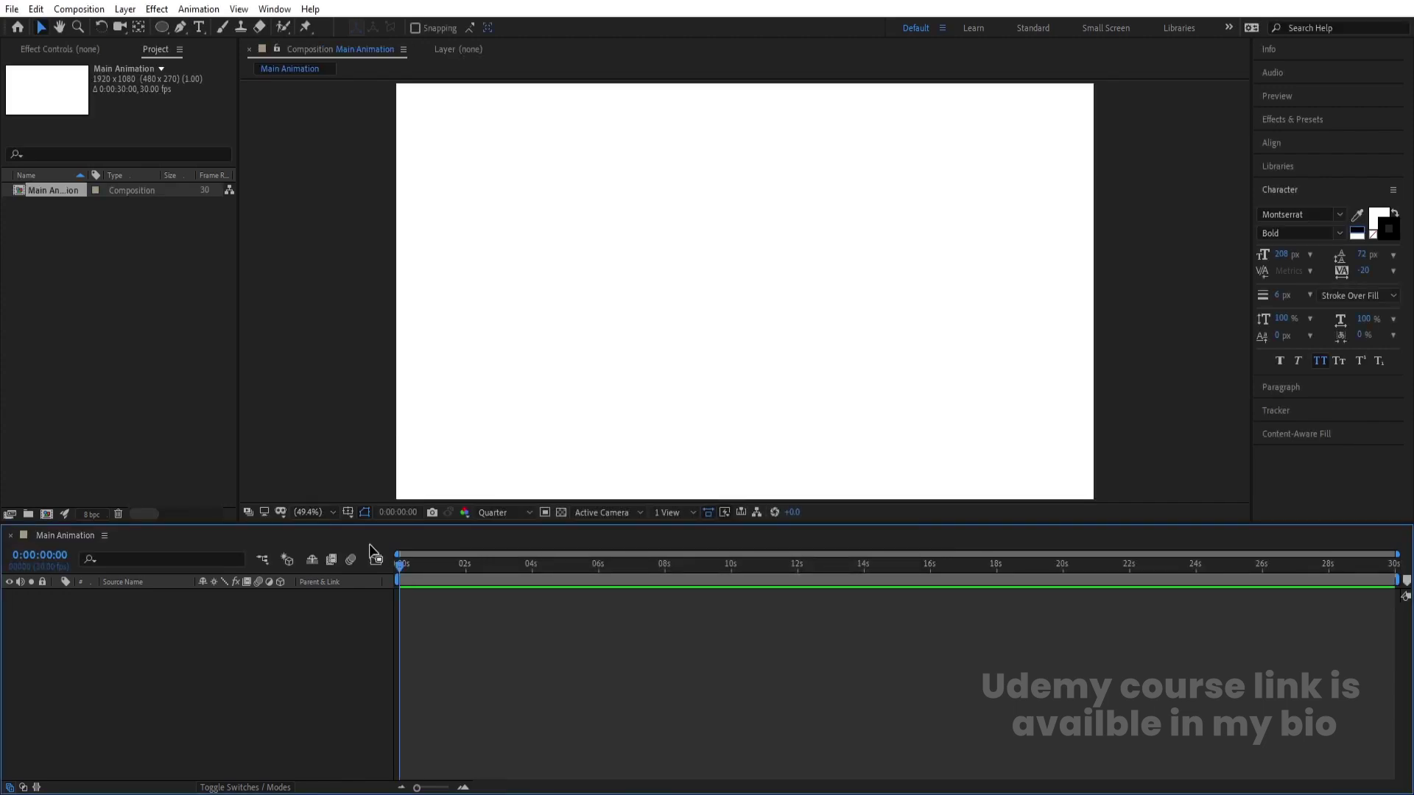
pyautogui.click(349, 513)
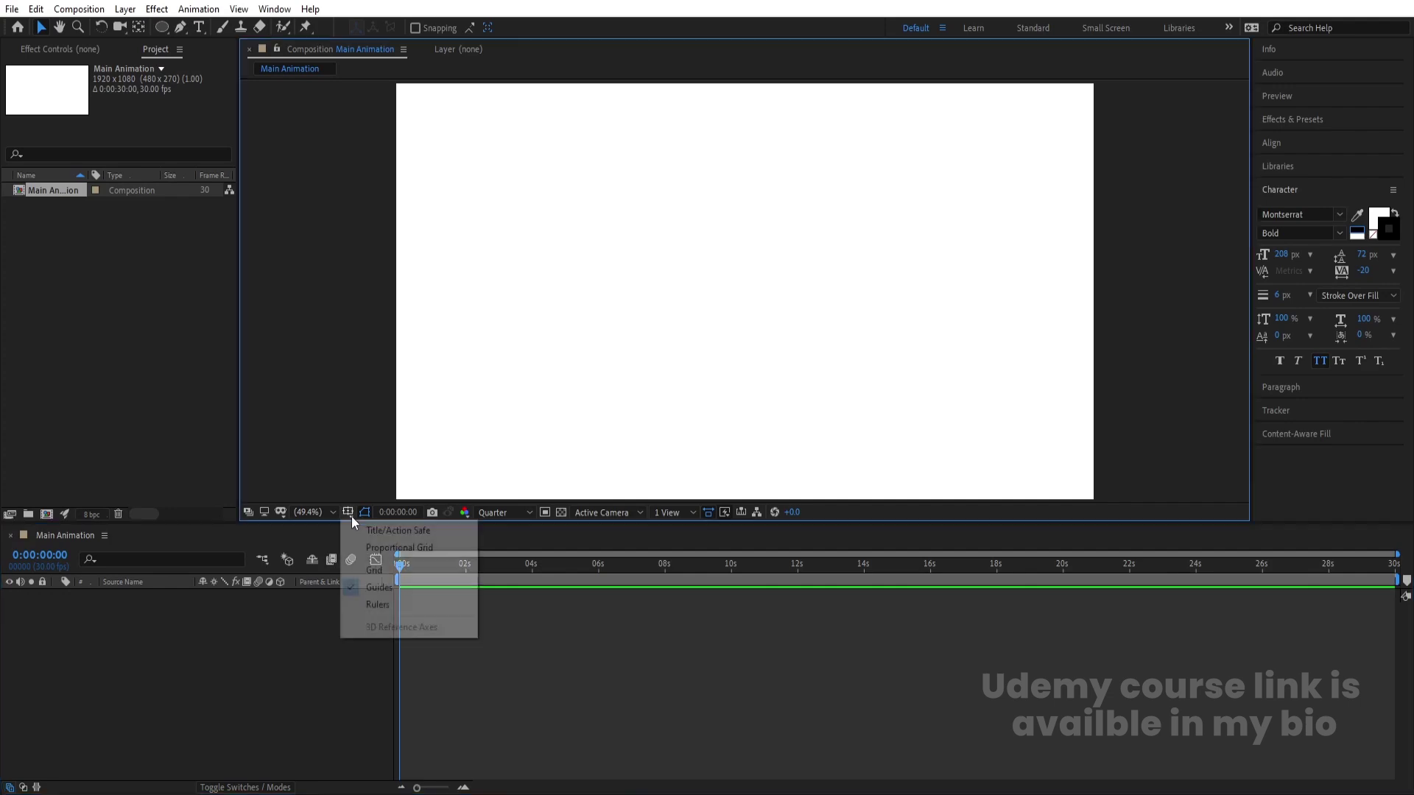
pyautogui.click(397, 531)
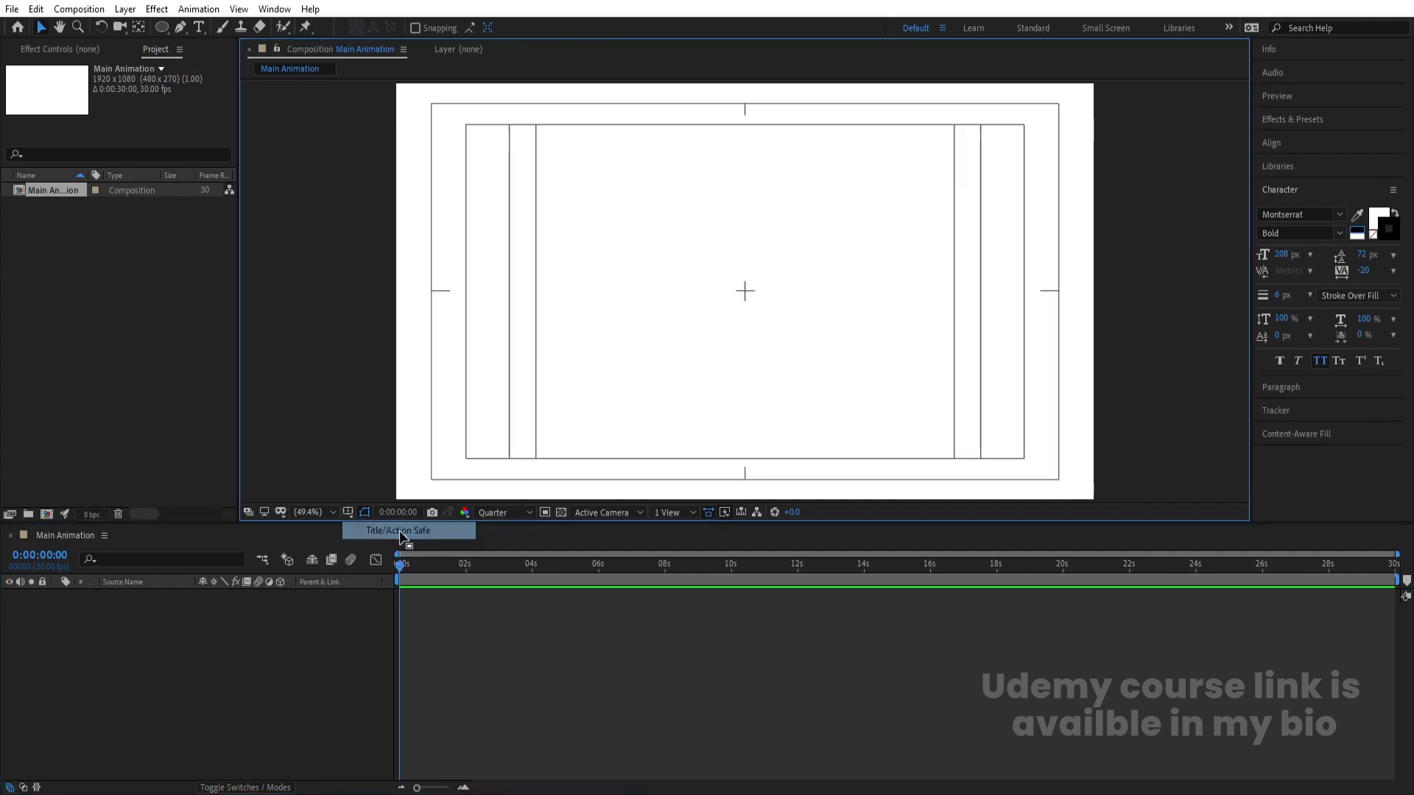
# Draw a small circle near the composition's centre with the Ellipse tool, using a pure red FF0000 fill
pyautogui.click(163, 27)
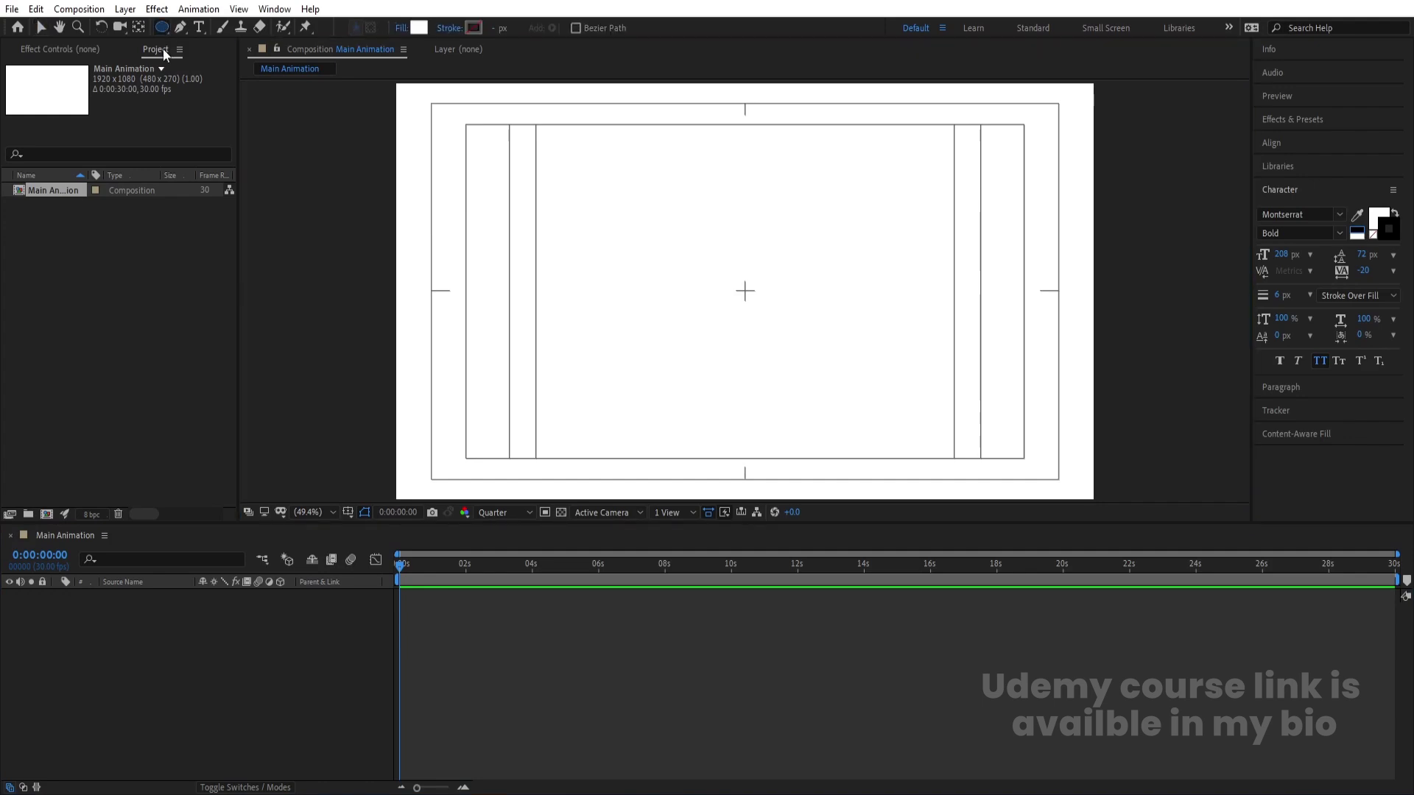
pyautogui.click(415, 28)
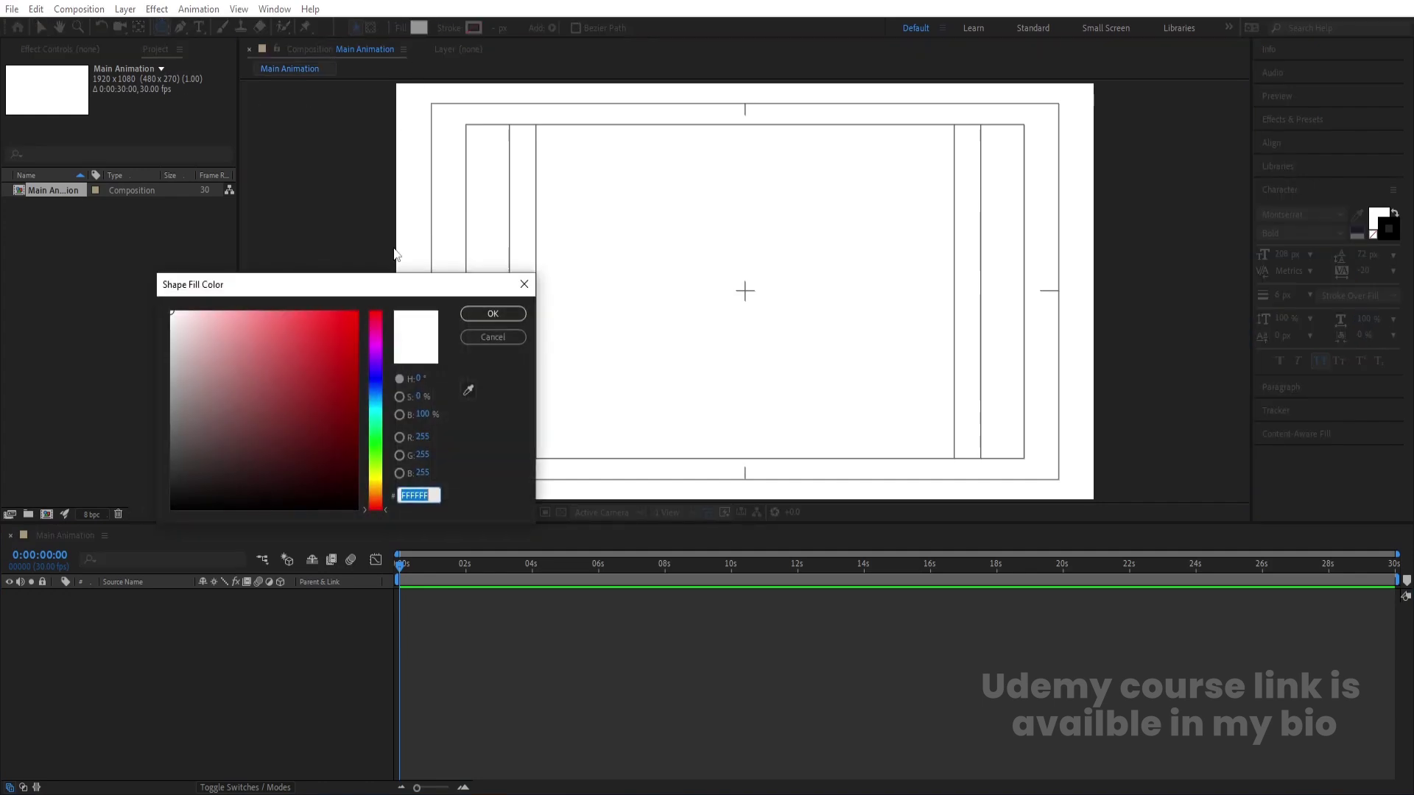
pyautogui.moveTo(323, 353); pyautogui.dragTo(389, 271)
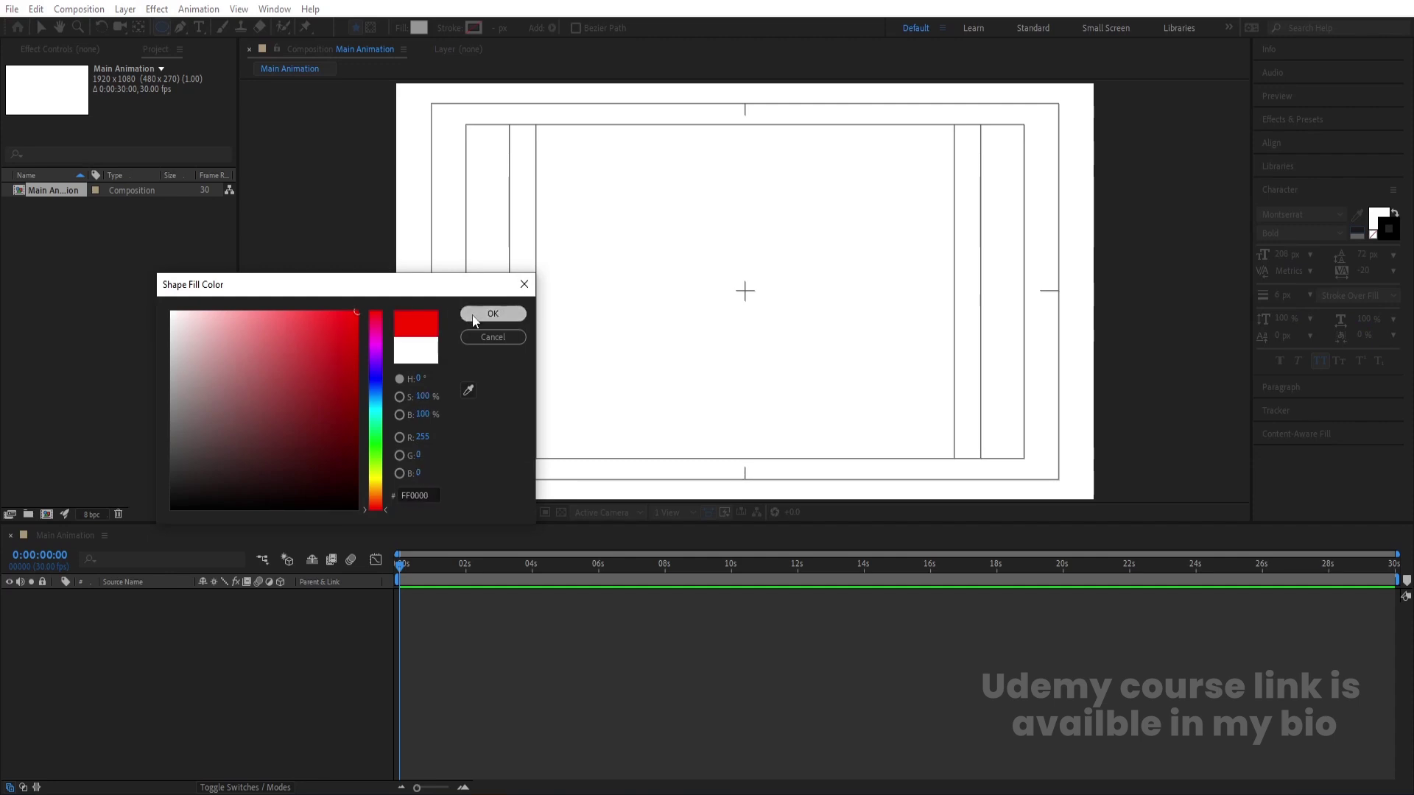
pyautogui.click(493, 313)
pyautogui.moveTo(736, 278); pyautogui.dragTo(763, 304)
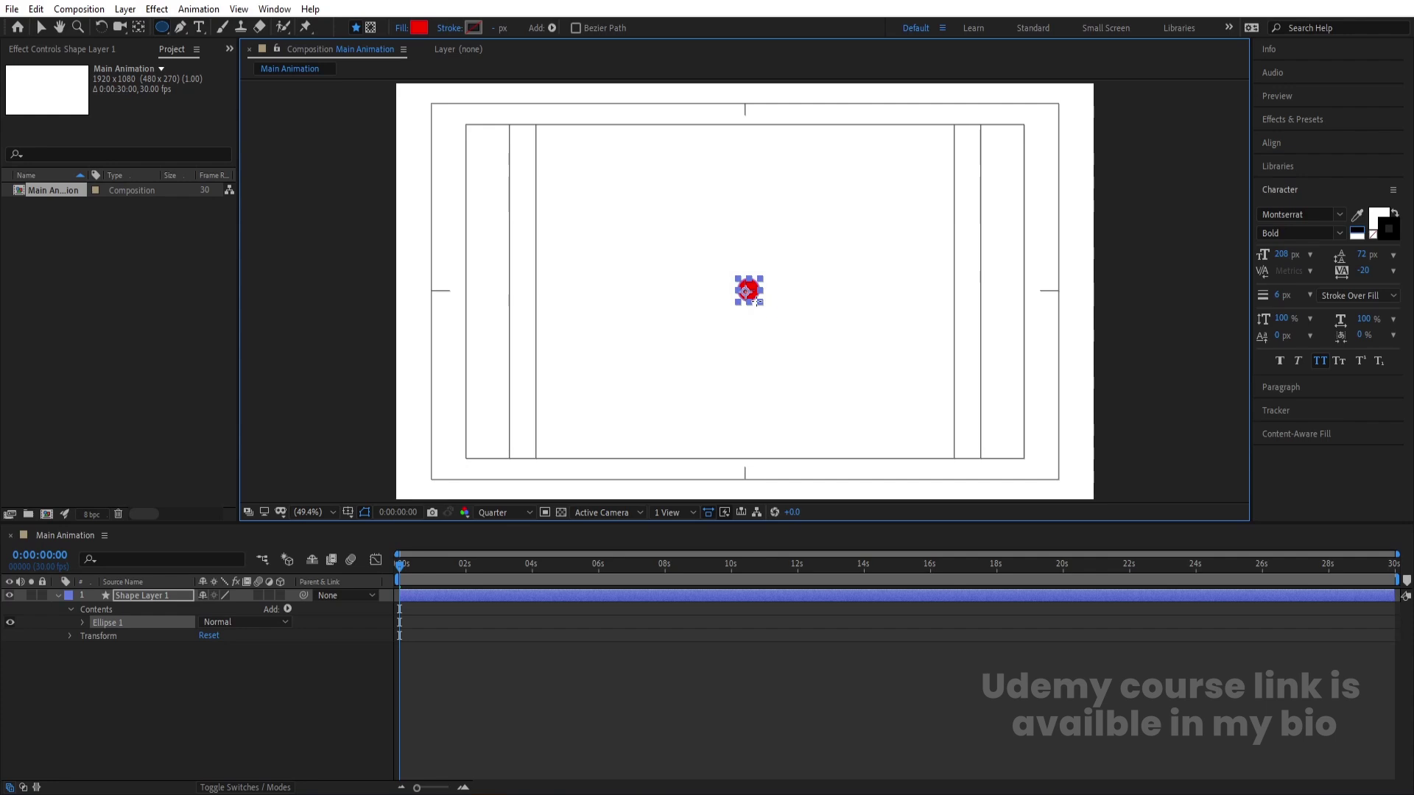
# Centre the circle layer's anchor point on its shape and align the layer to the composition's centre horizontally and vertically
pyautogui.click(156, 659)
pyautogui.click(151, 600)
pyautogui.hotkey('ctrl', 'alt', 'Home')
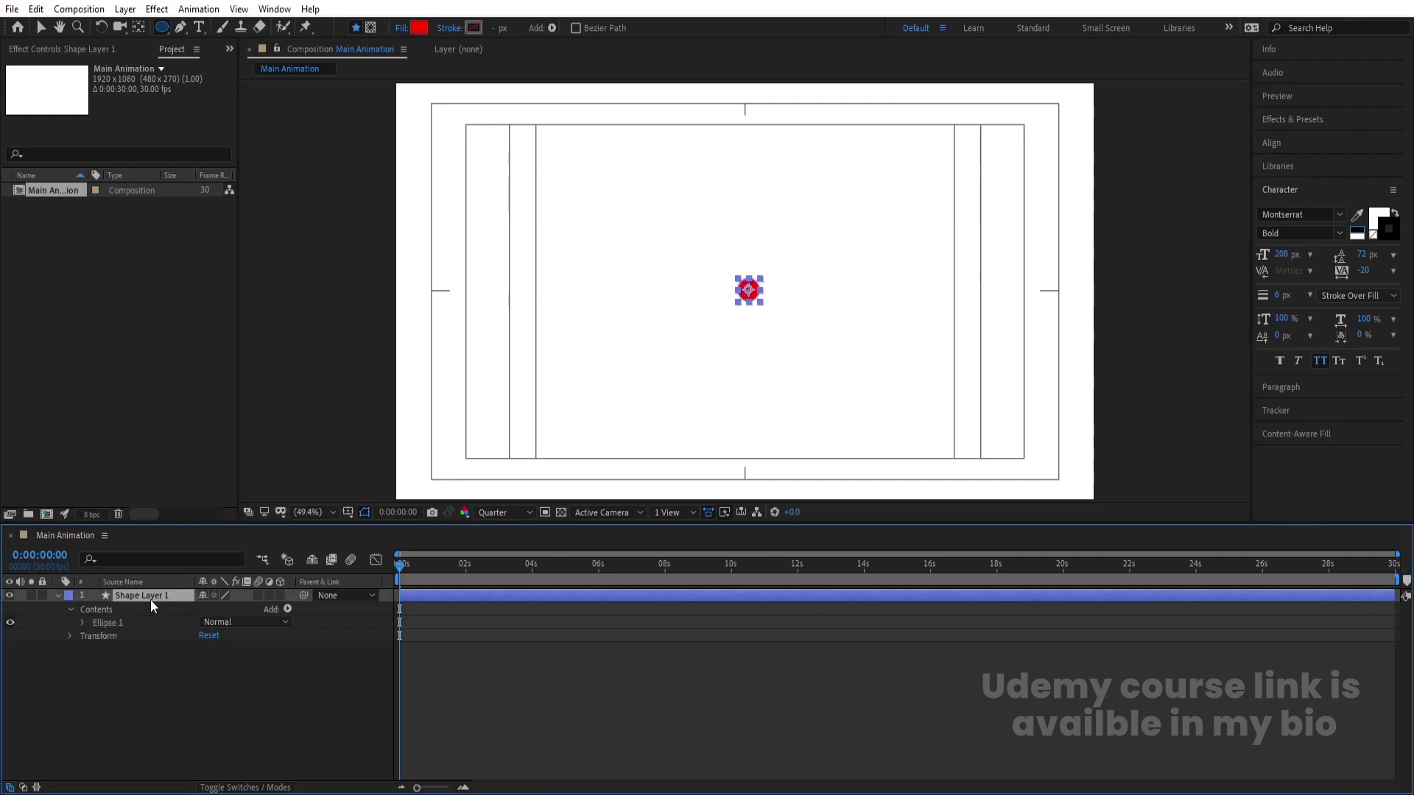
pyautogui.click(1280, 139)
pyautogui.click(1292, 182)
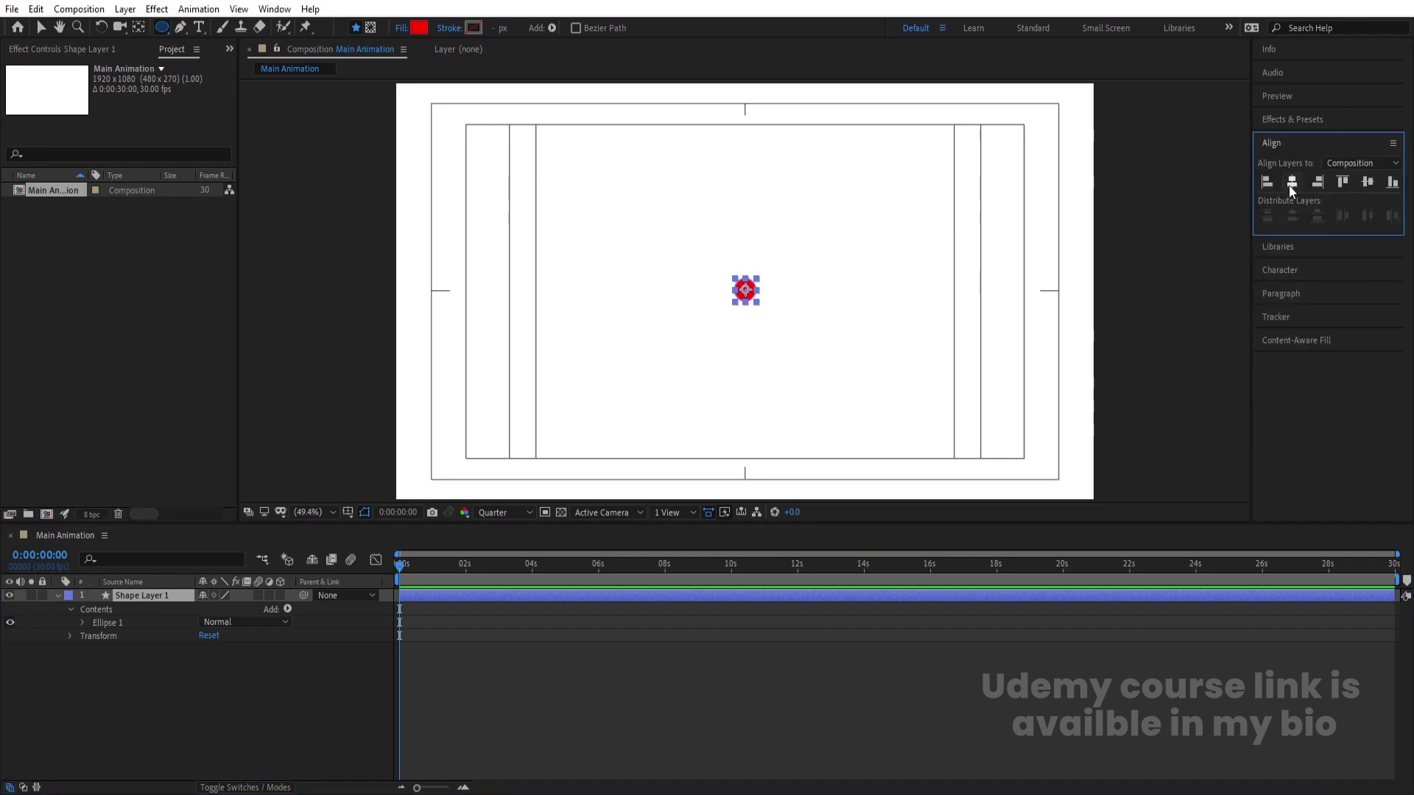
pyautogui.click(1368, 184)
# Make the circle's shape layer 3D and reveal its Position property
pyautogui.click(235, 683)
pyautogui.click(145, 595)
pyautogui.click(281, 596)
pyautogui.press('p')
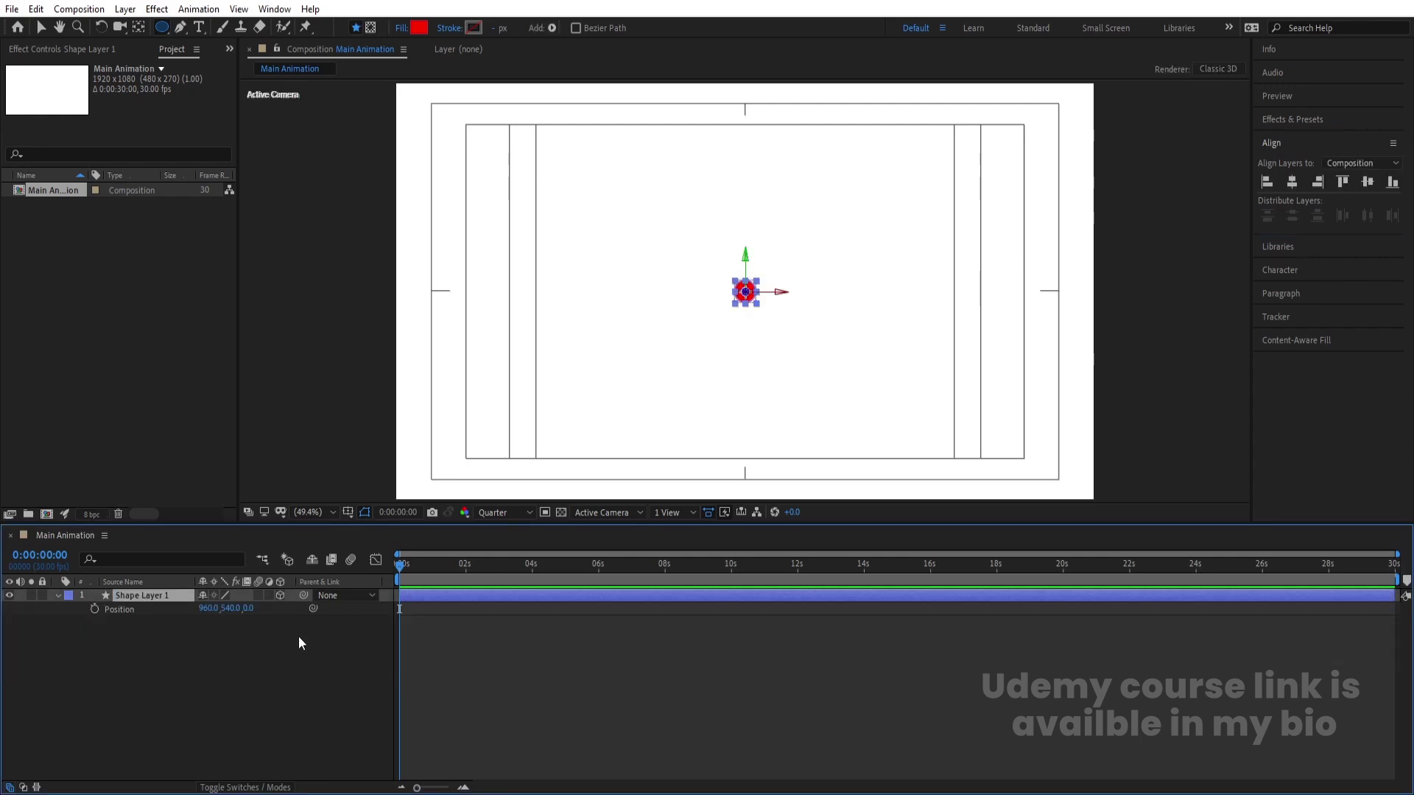
# Move the circle along the Z axis to about -204.7 in the Left view, and return to the Active Camera view
pyautogui.click(614, 514)
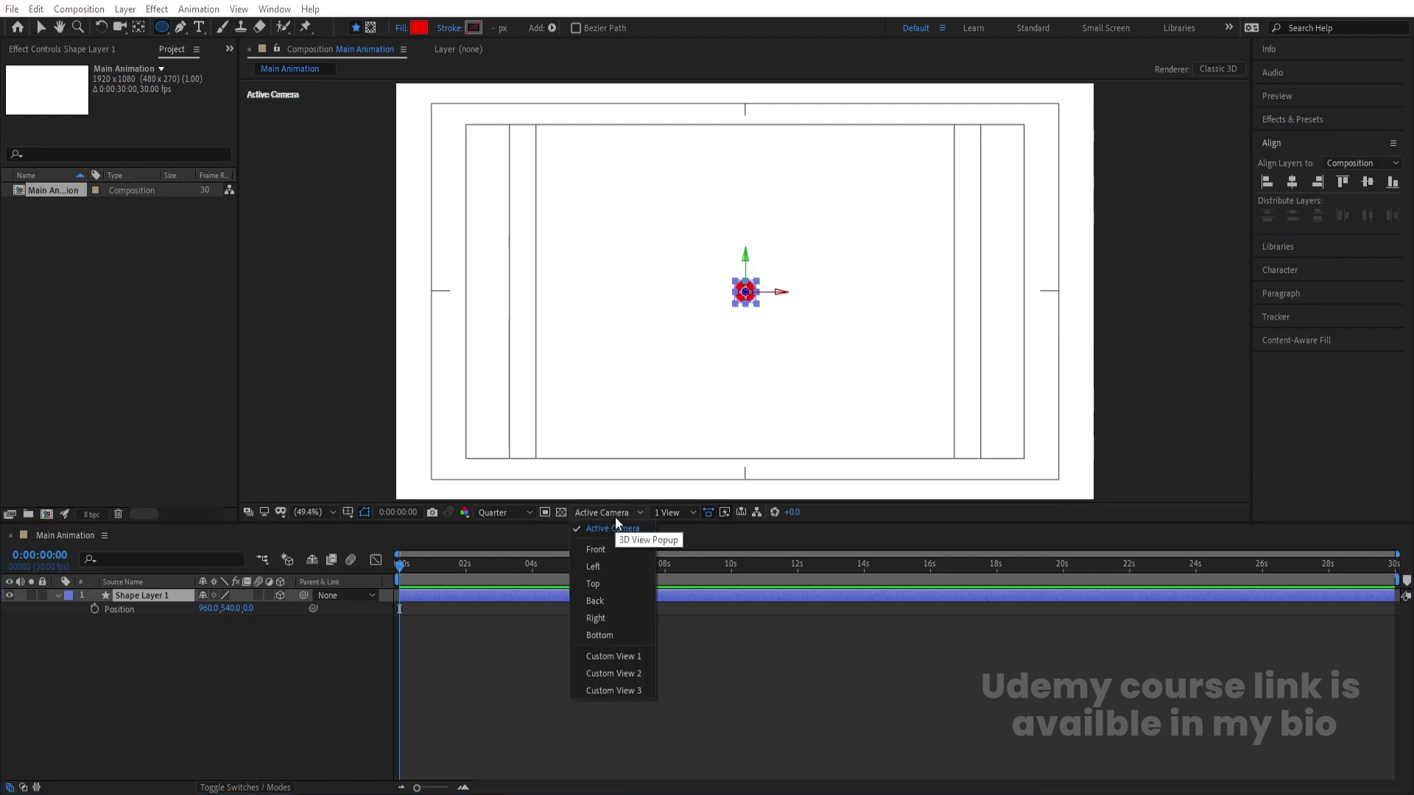
pyautogui.click(598, 566)
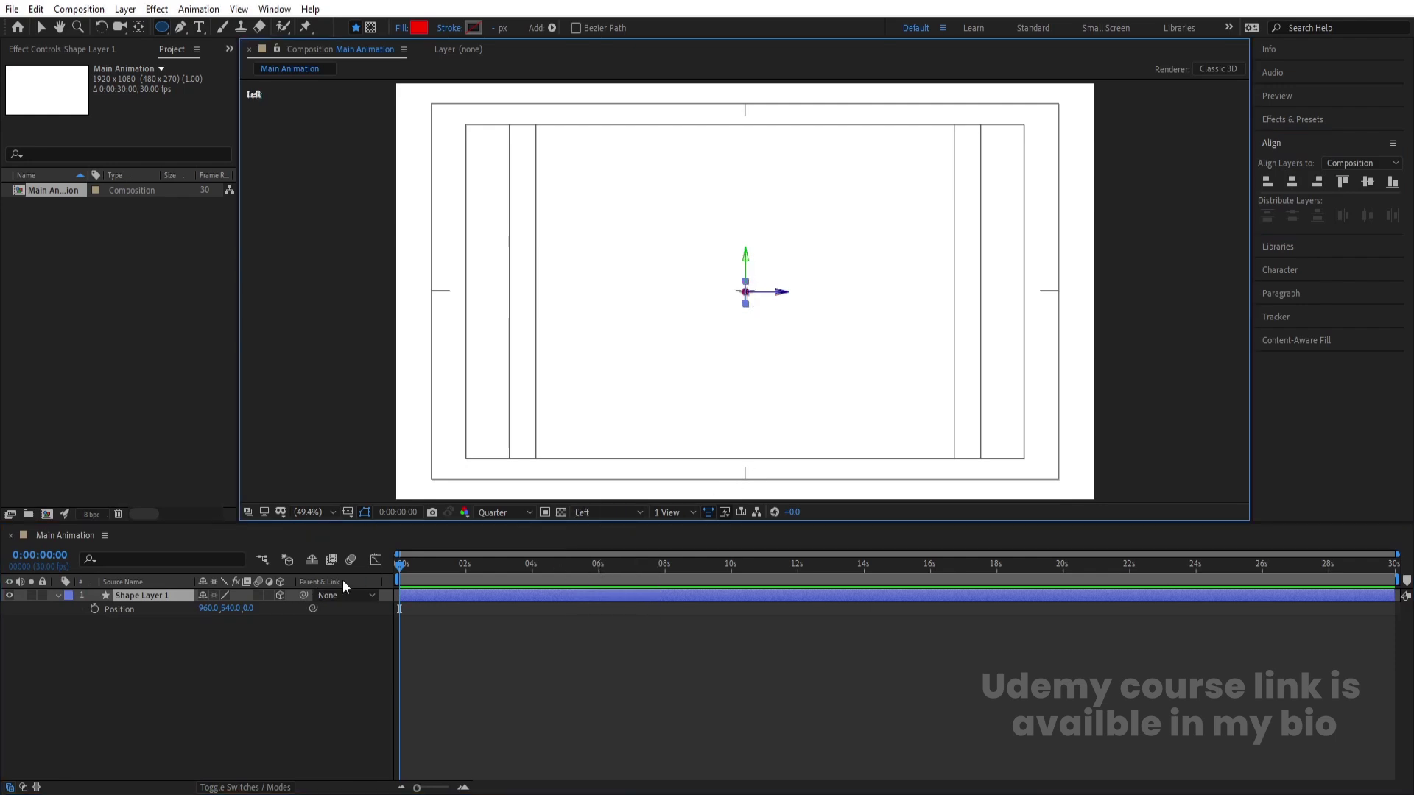
pyautogui.click(41, 27)
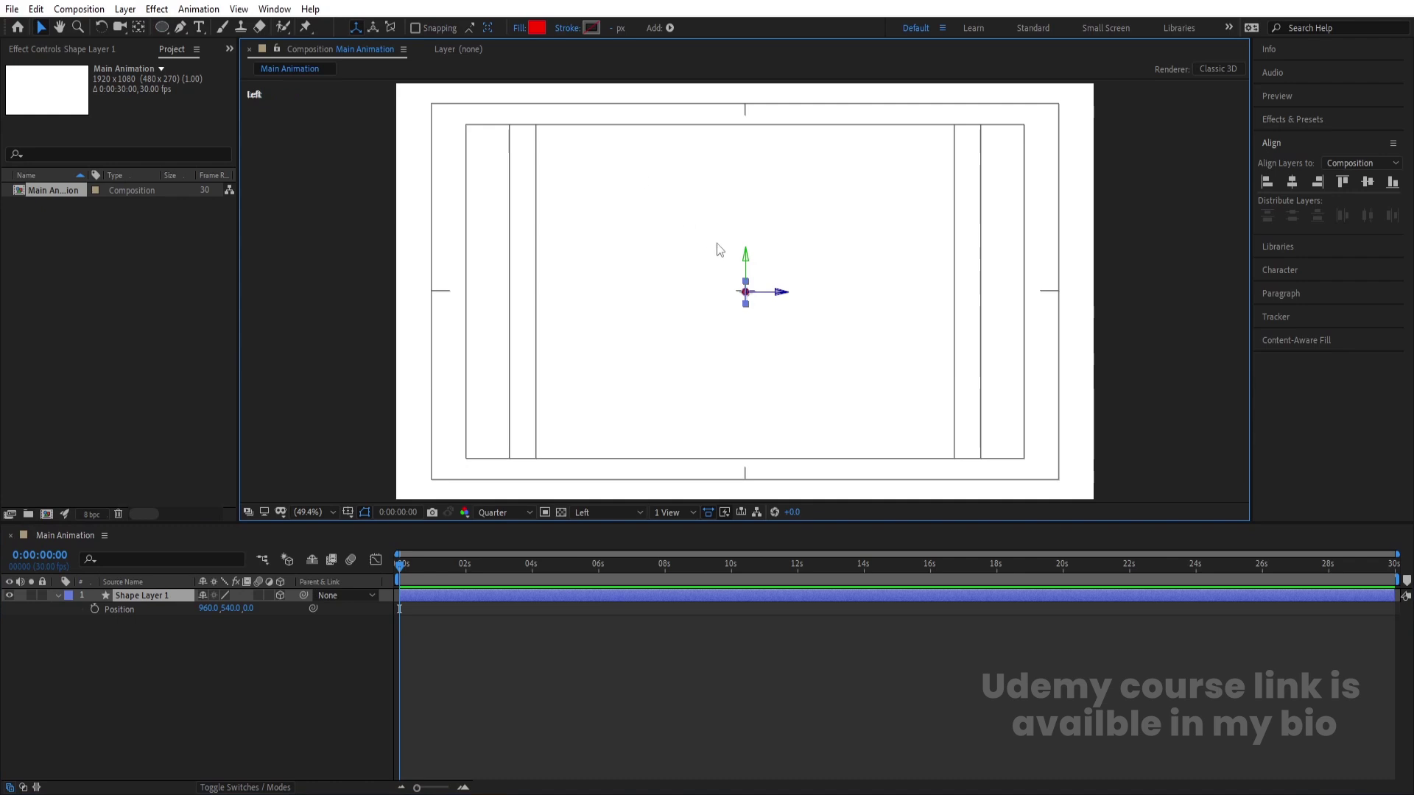
pyautogui.moveTo(779, 293); pyautogui.dragTo(856, 299)
pyautogui.click(607, 514)
pyautogui.click(605, 530)
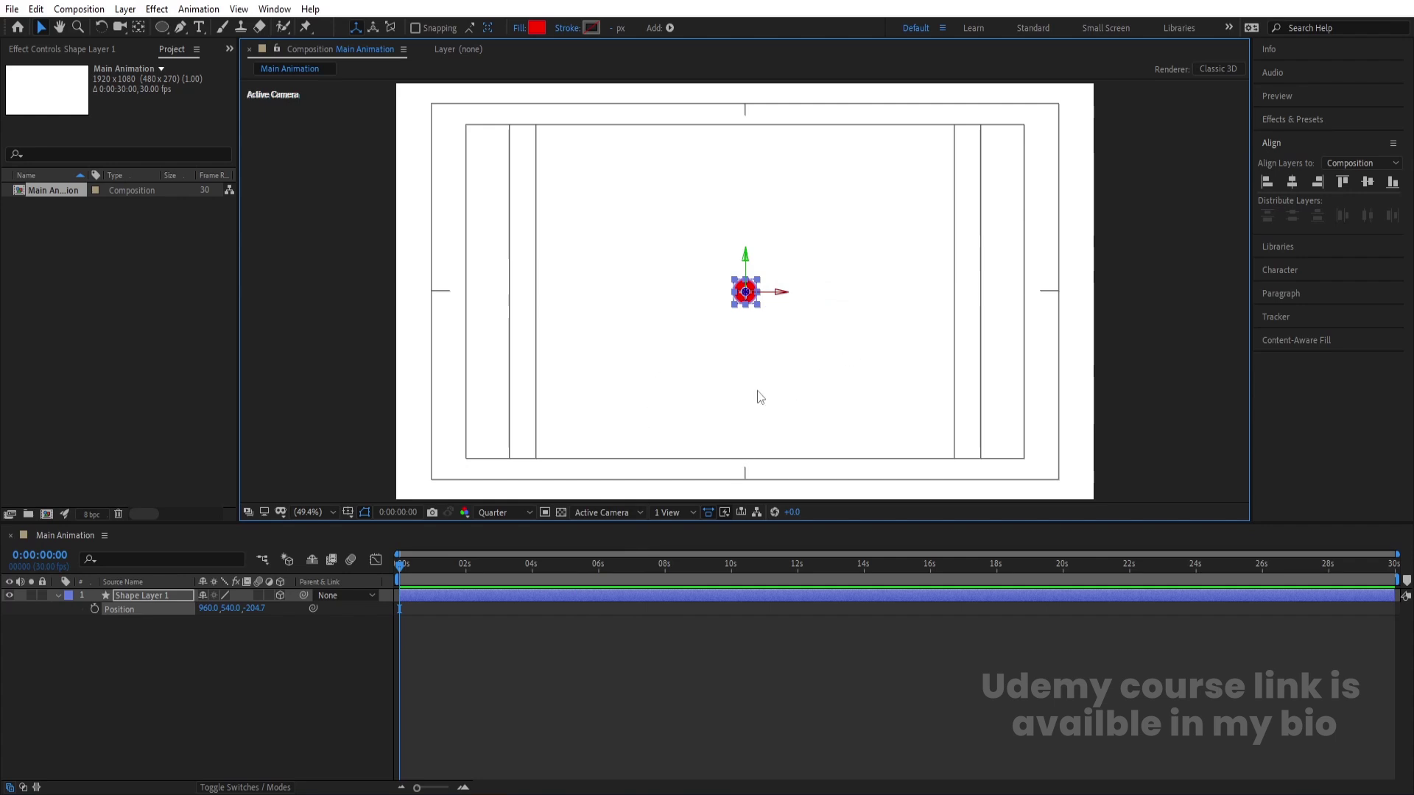
# Add a null object to the composition and make it a 3D layer
pyautogui.click(626, 514)
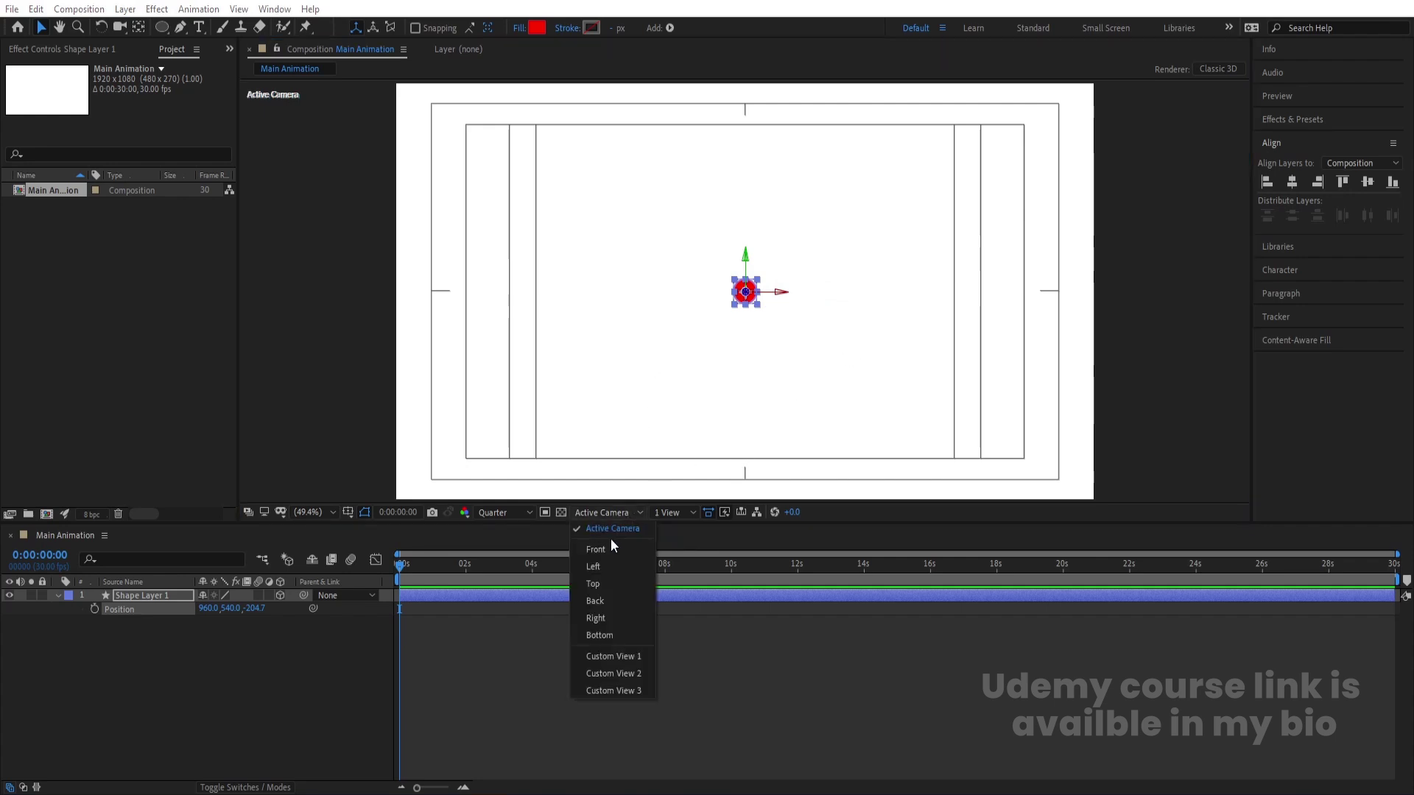
pyautogui.click(253, 652)
pyautogui.rightClick(253, 652)
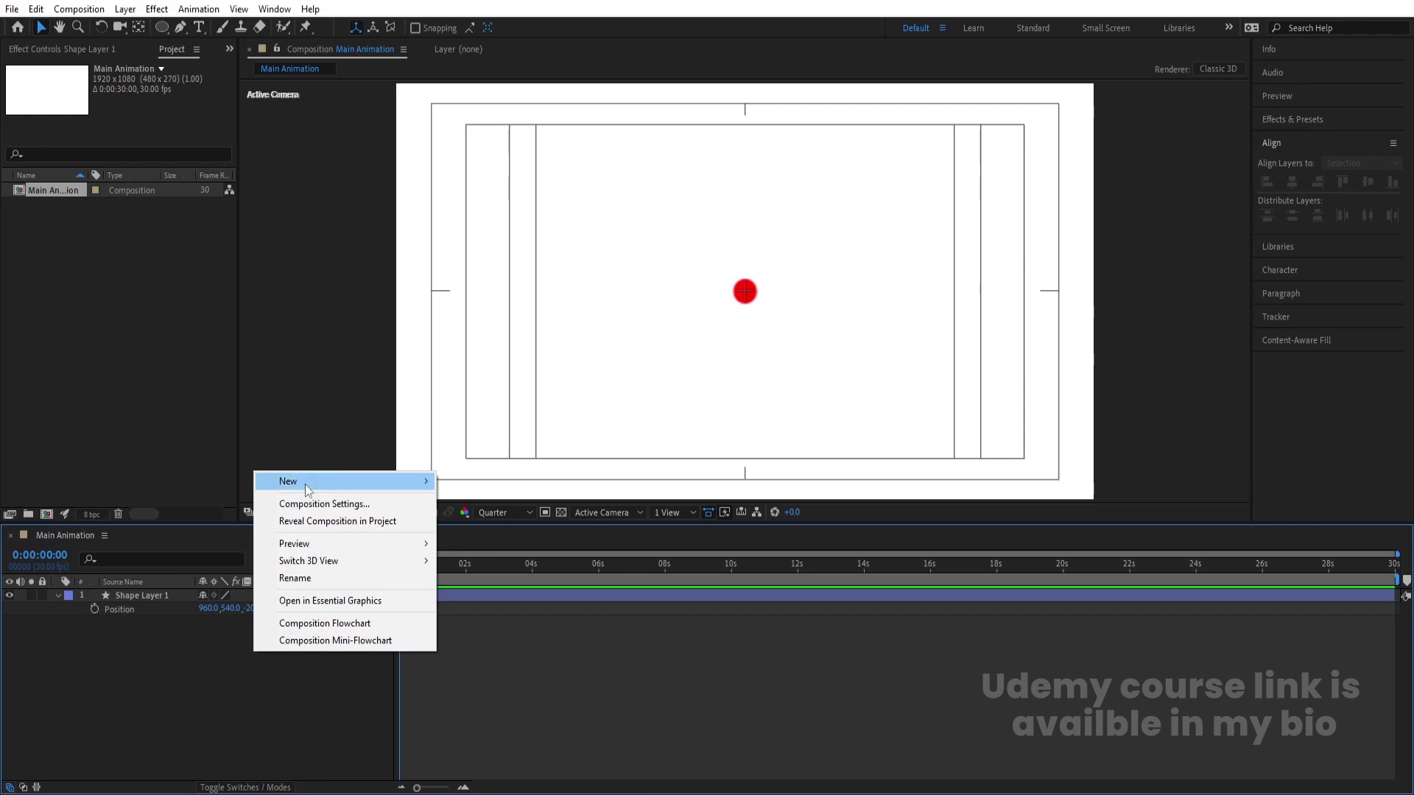
pyautogui.moveTo(305, 484)
pyautogui.click(542, 577)
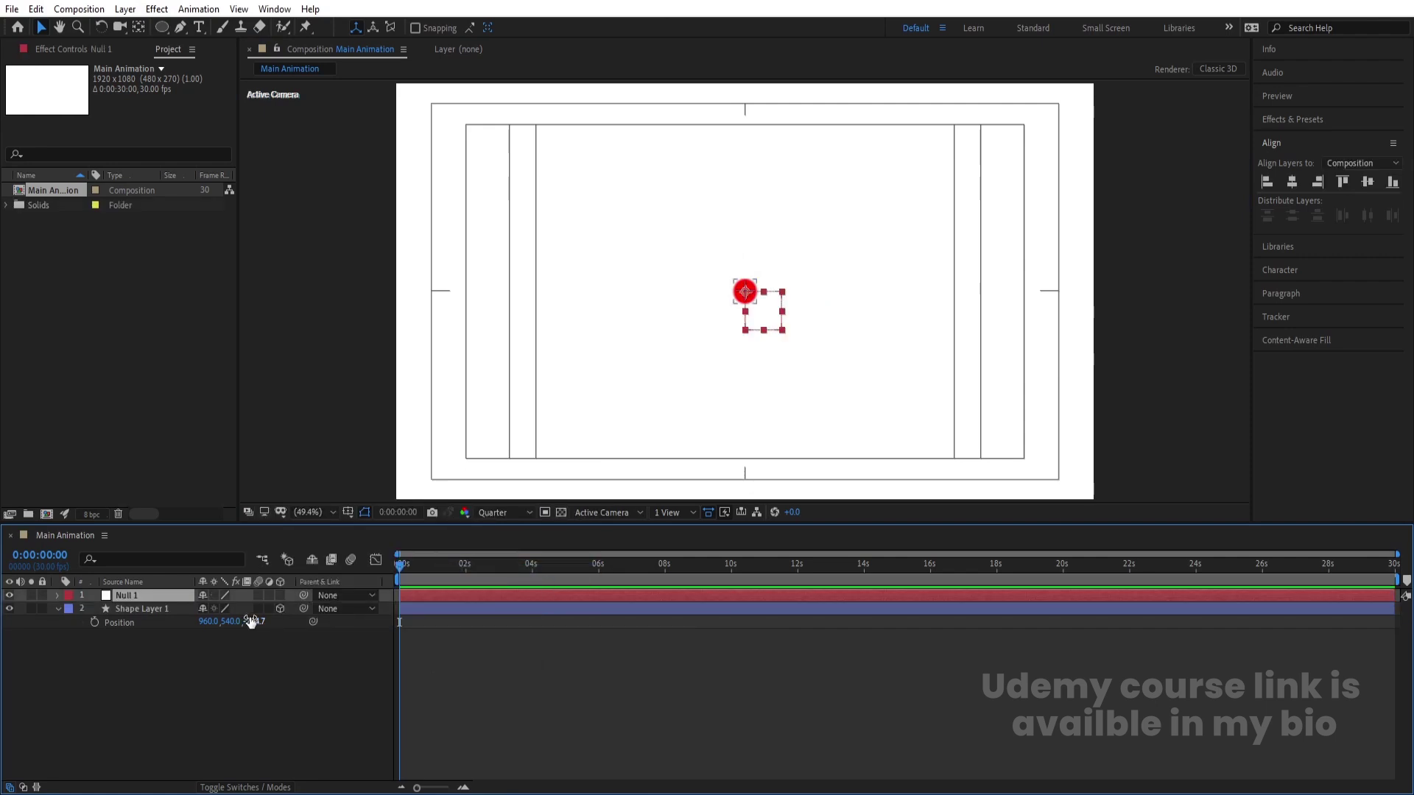
pyautogui.click(280, 596)
# Switch to the 2 Views - Horizontal layout and parent the circle's shape layer to the null
pyautogui.click(664, 514)
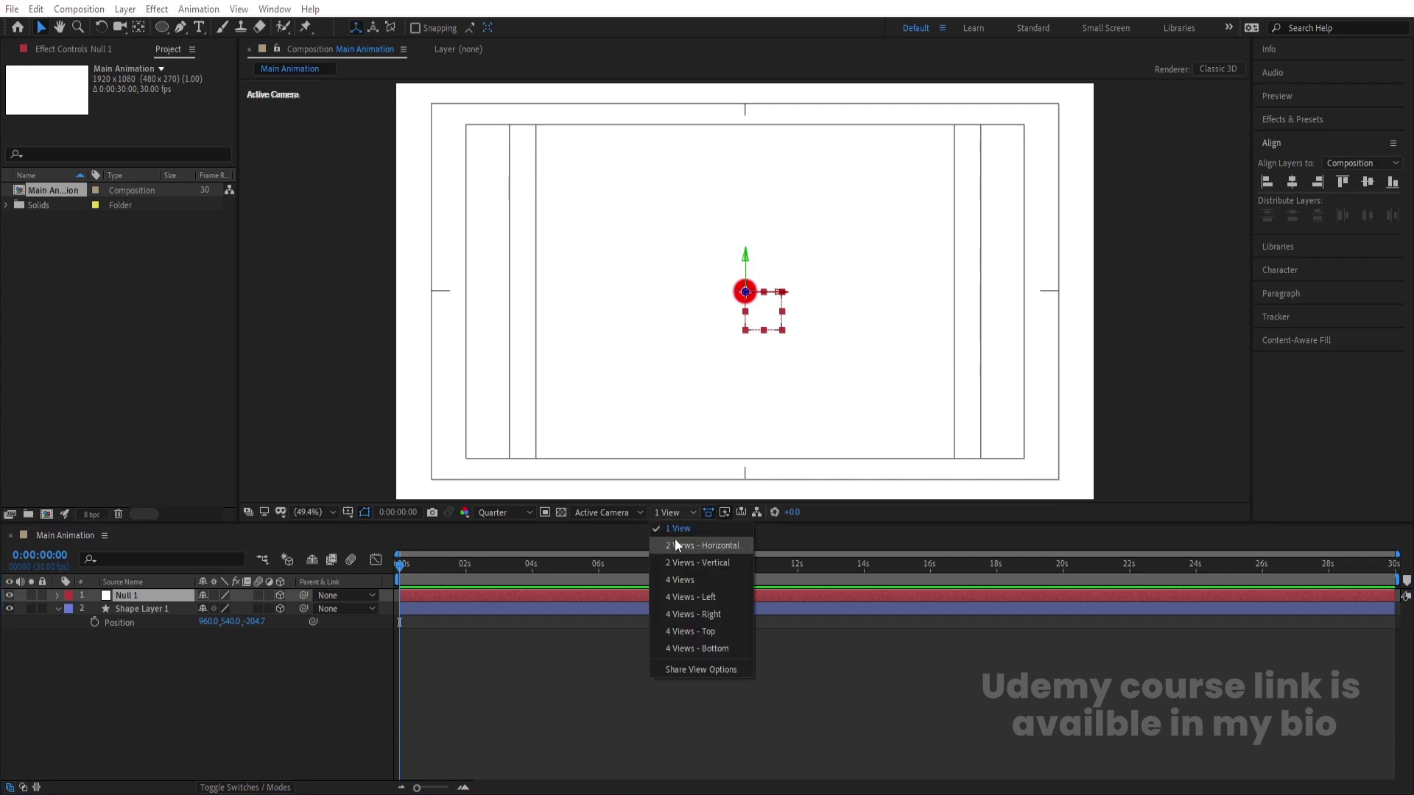
pyautogui.click(674, 545)
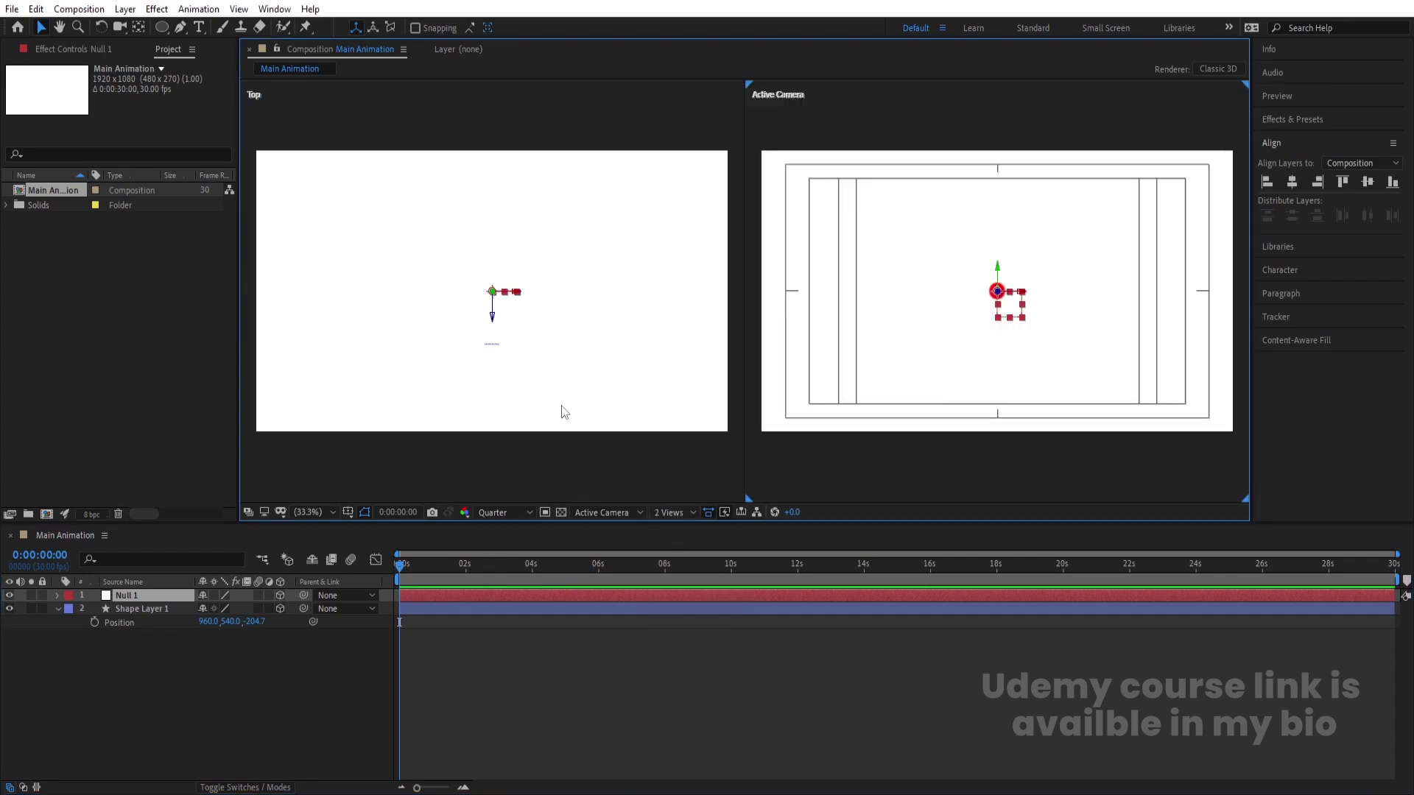
pyautogui.click(521, 346)
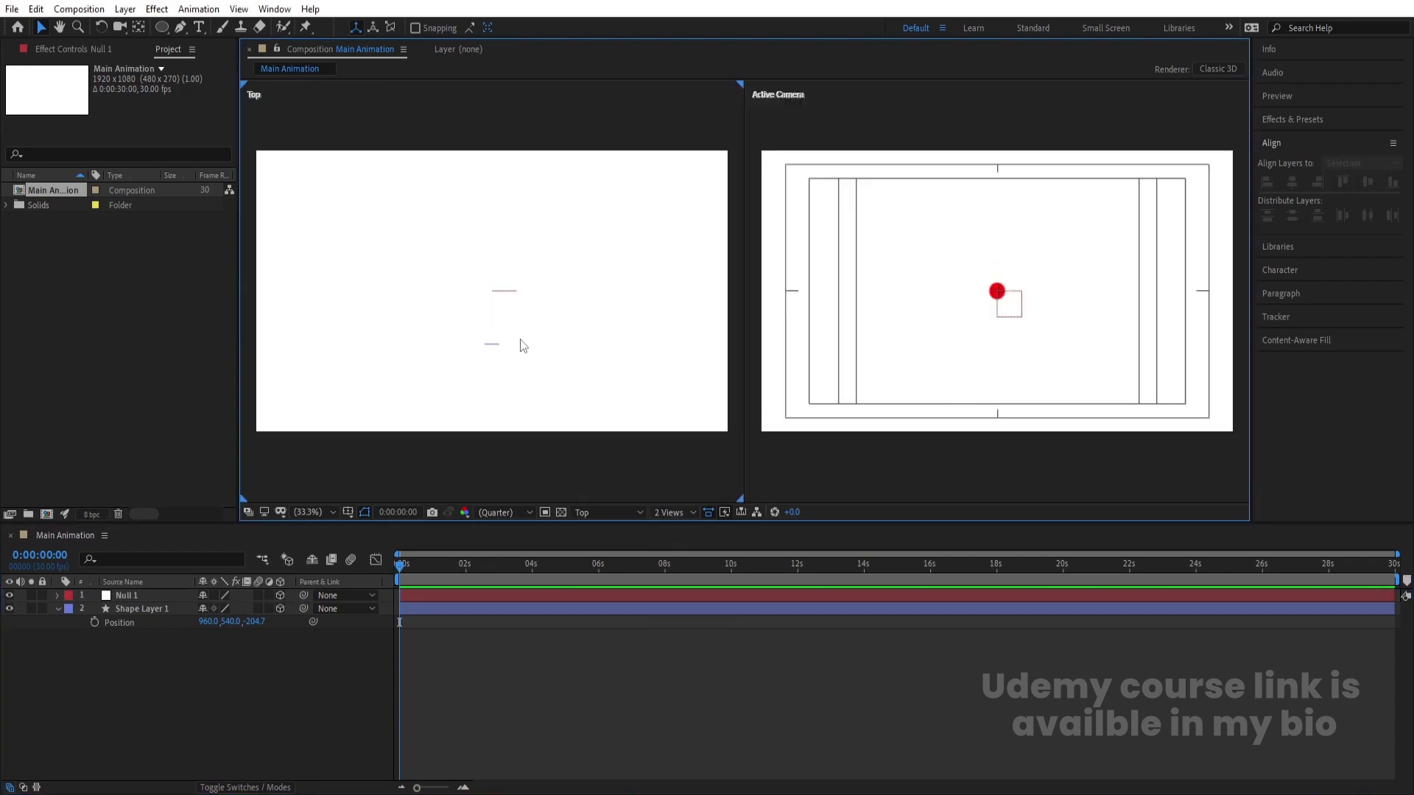
pyautogui.click(157, 608)
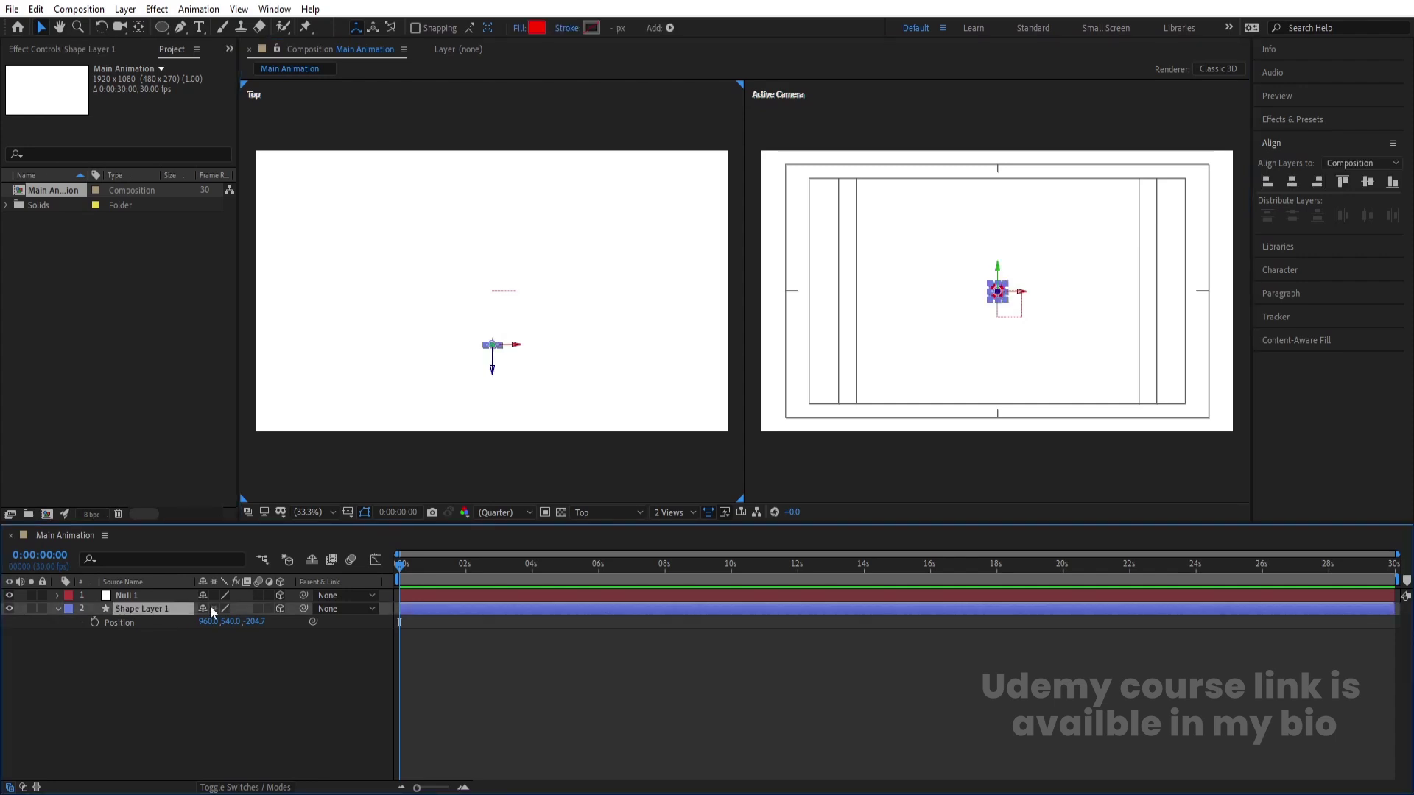
pyautogui.moveTo(303, 608); pyautogui.dragTo(156, 598)
# Try rotating the null about 138° on its X axis and undo the rotation
pyautogui.click(156, 599)
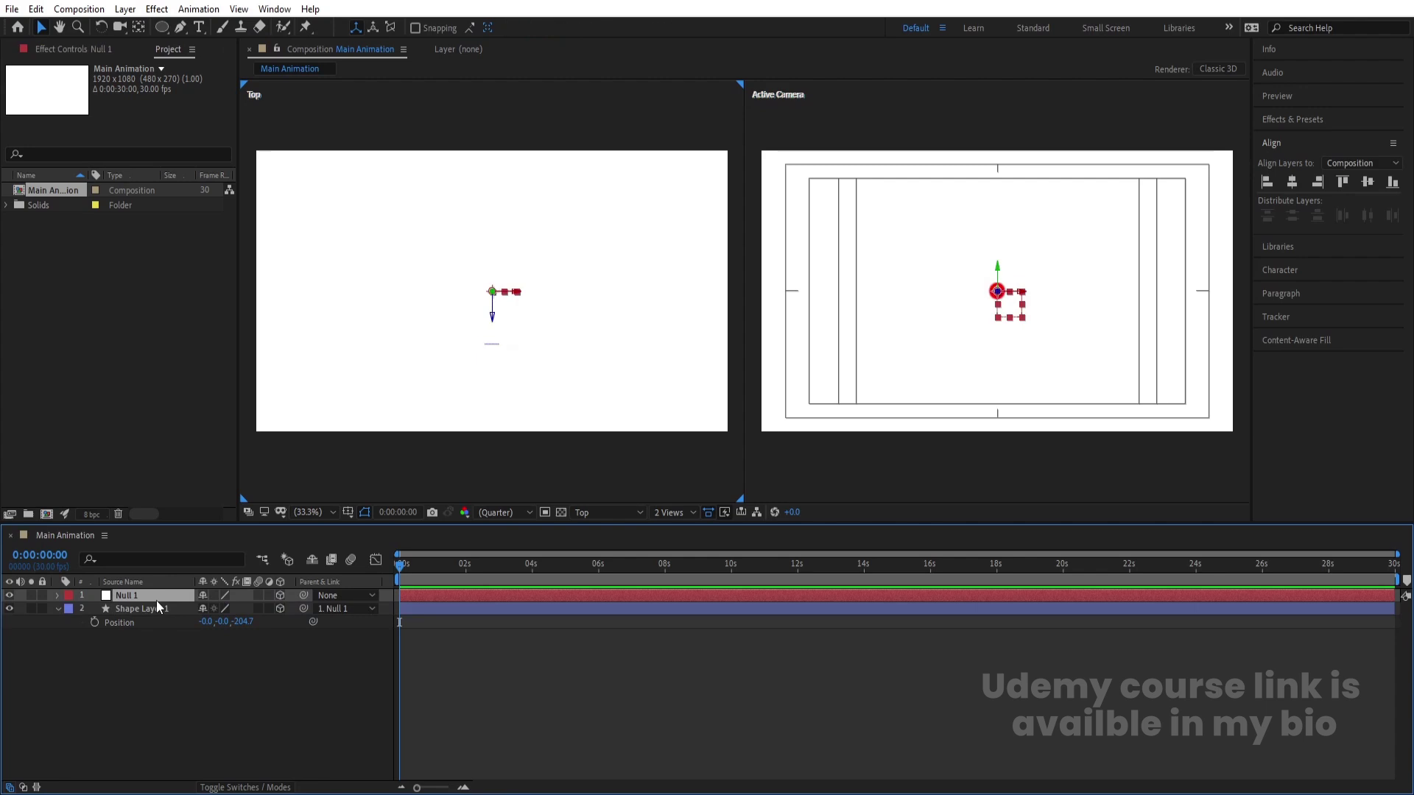
pyautogui.press('r')
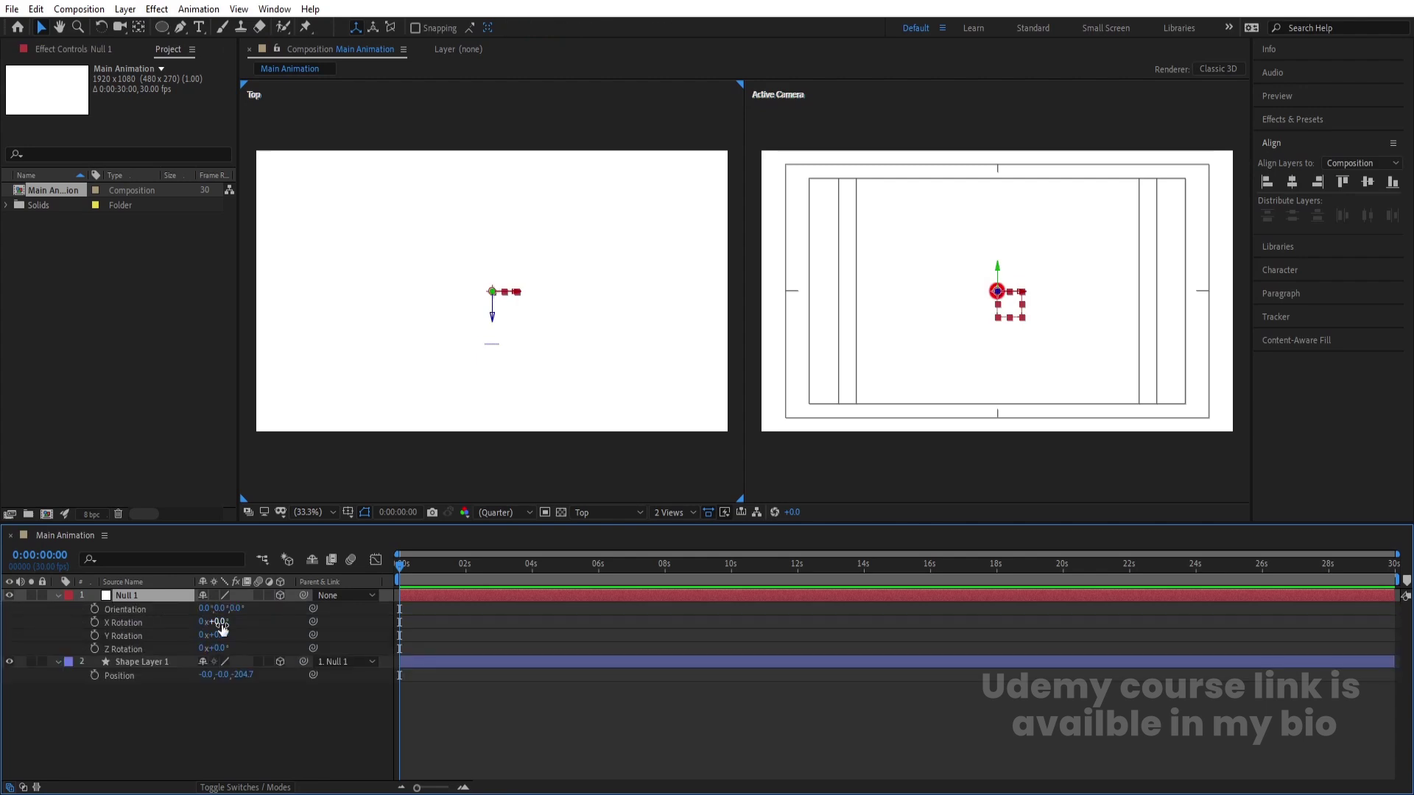
pyautogui.moveTo(221, 635); pyautogui.dragTo(304, 600)
pyautogui.hotkey('ctrl', 'z')
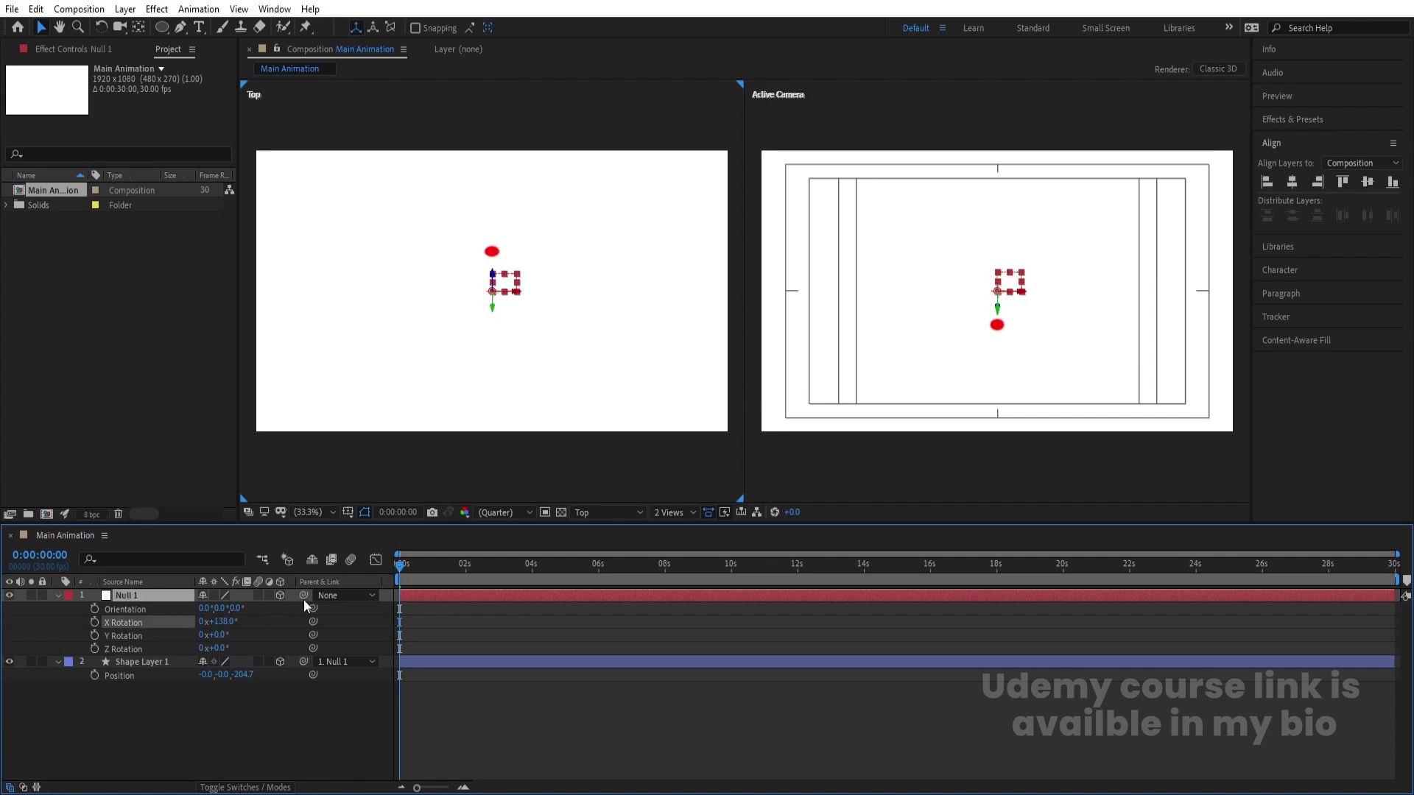
pyautogui.hotkey('ctrl', 'z')
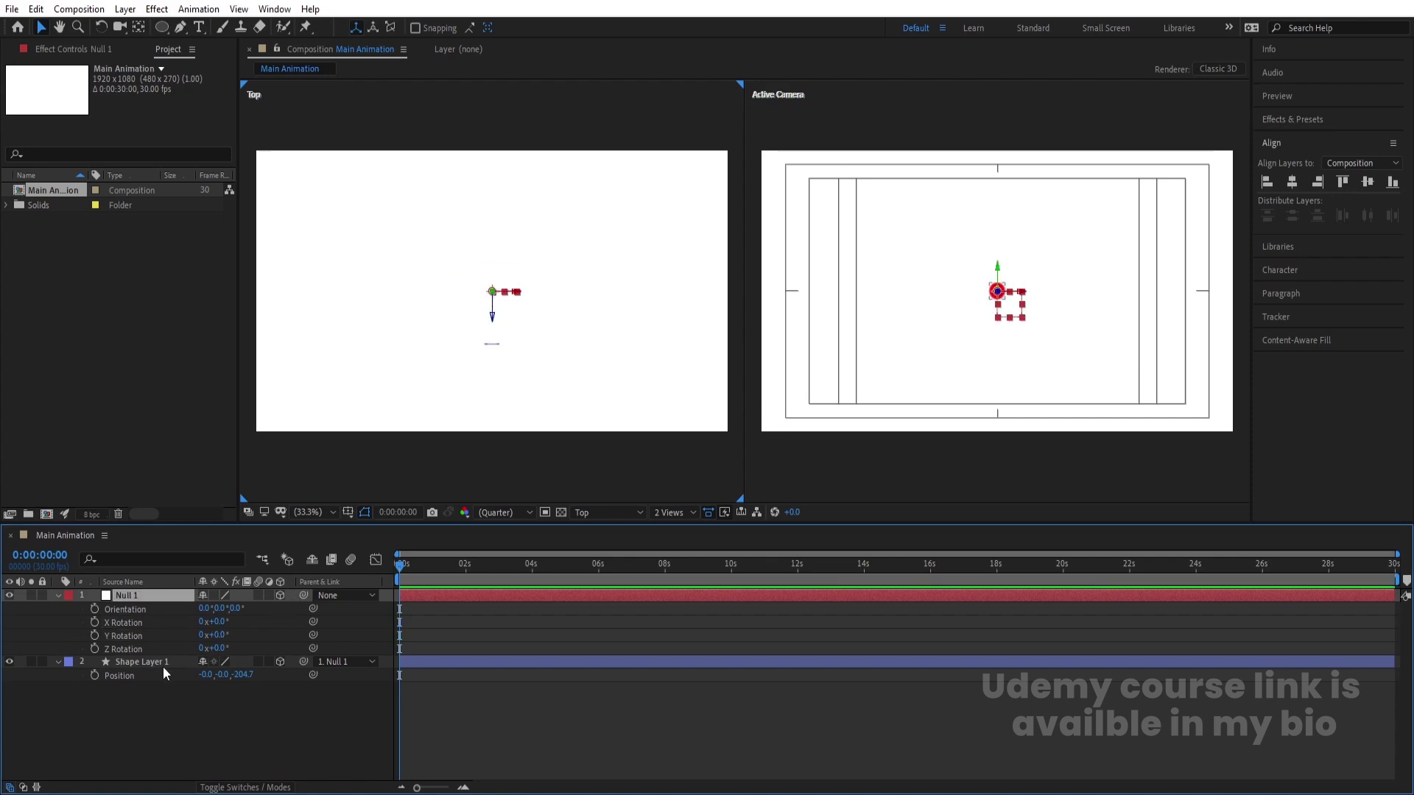
# Move the circle back along Z behind the null and set its Z position to 250
pyautogui.click(162, 665)
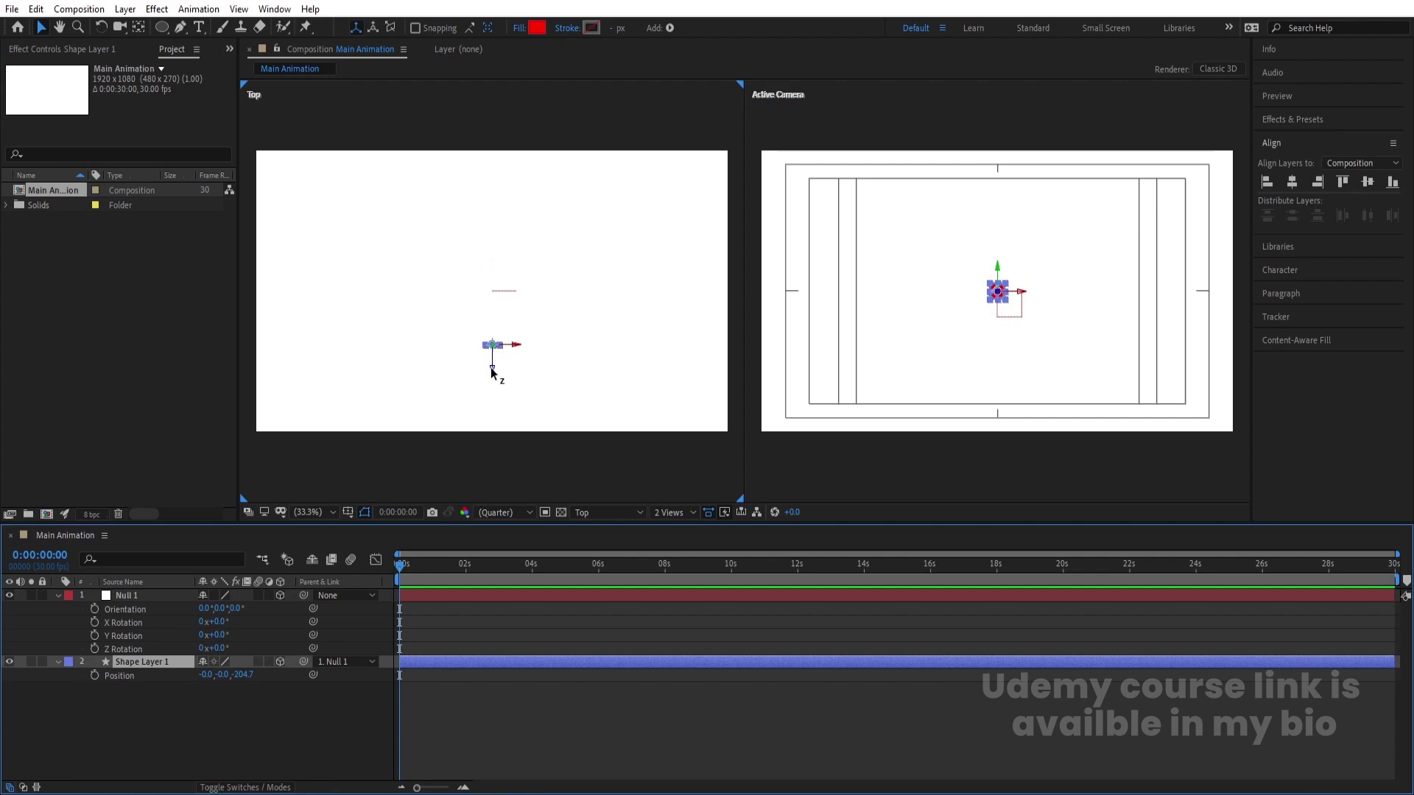
pyautogui.moveTo(492, 372); pyautogui.dragTo(493, 254)
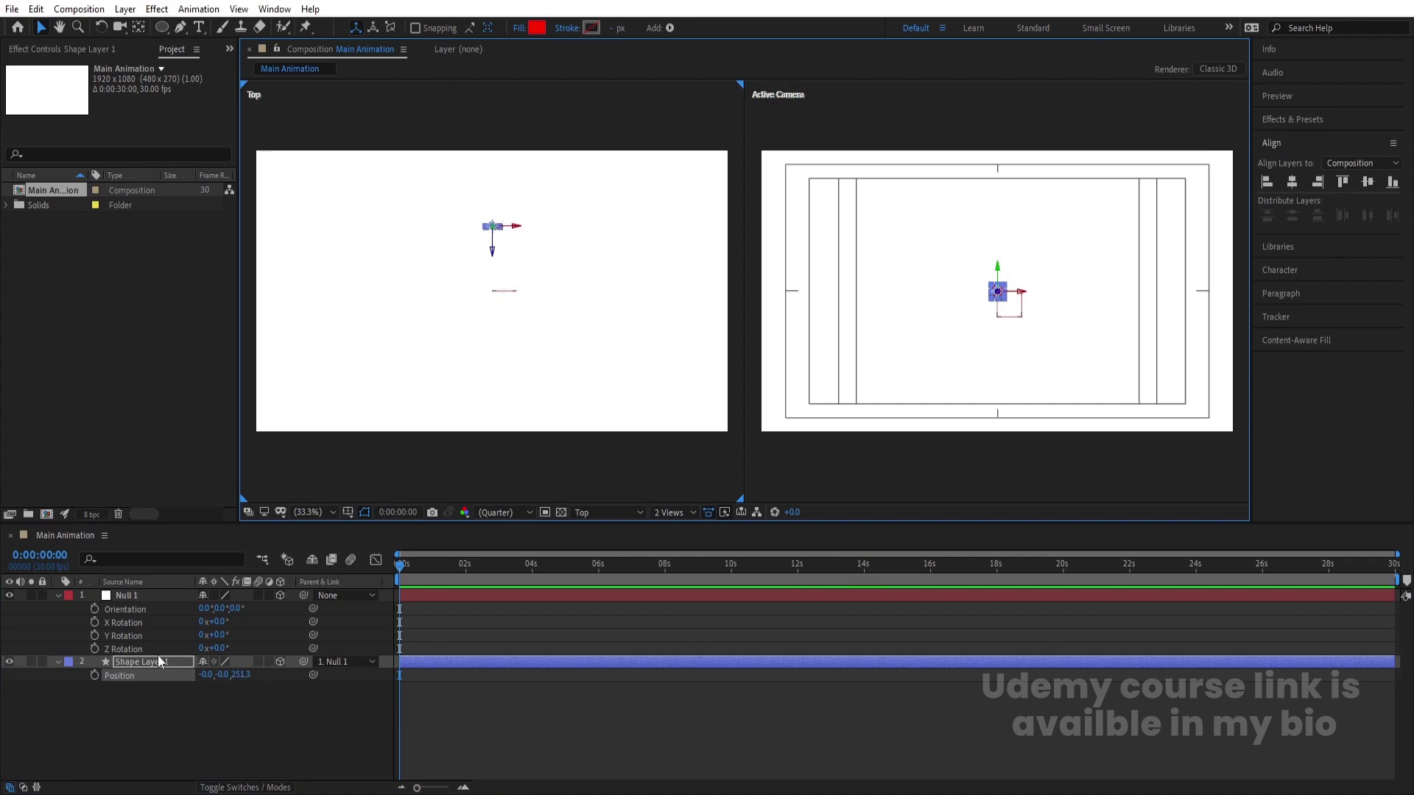
pyautogui.click(243, 675)
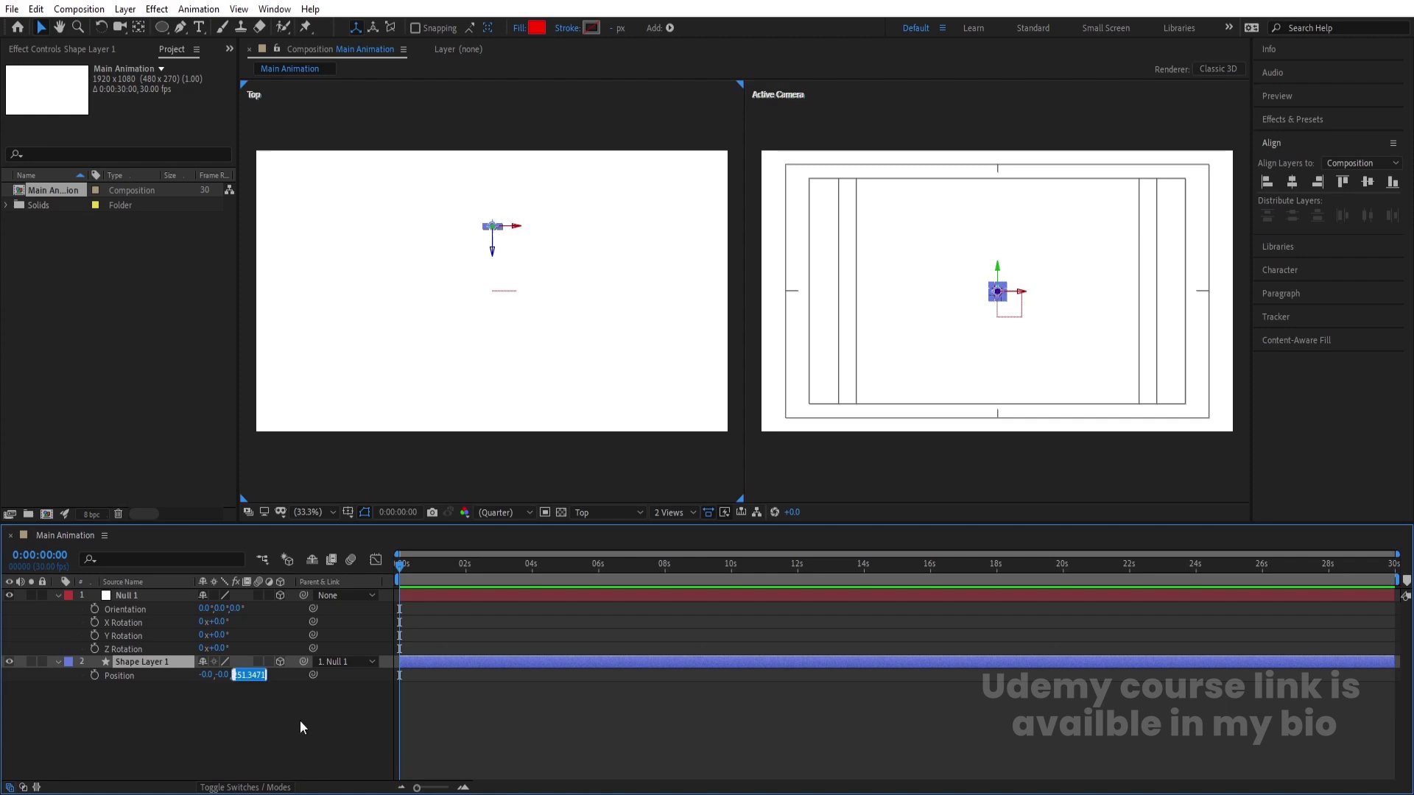
pyautogui.click(299, 720)
pyautogui.click(249, 675)
pyautogui.write('250')
pyautogui.press('Return')
pyautogui.click(258, 697)
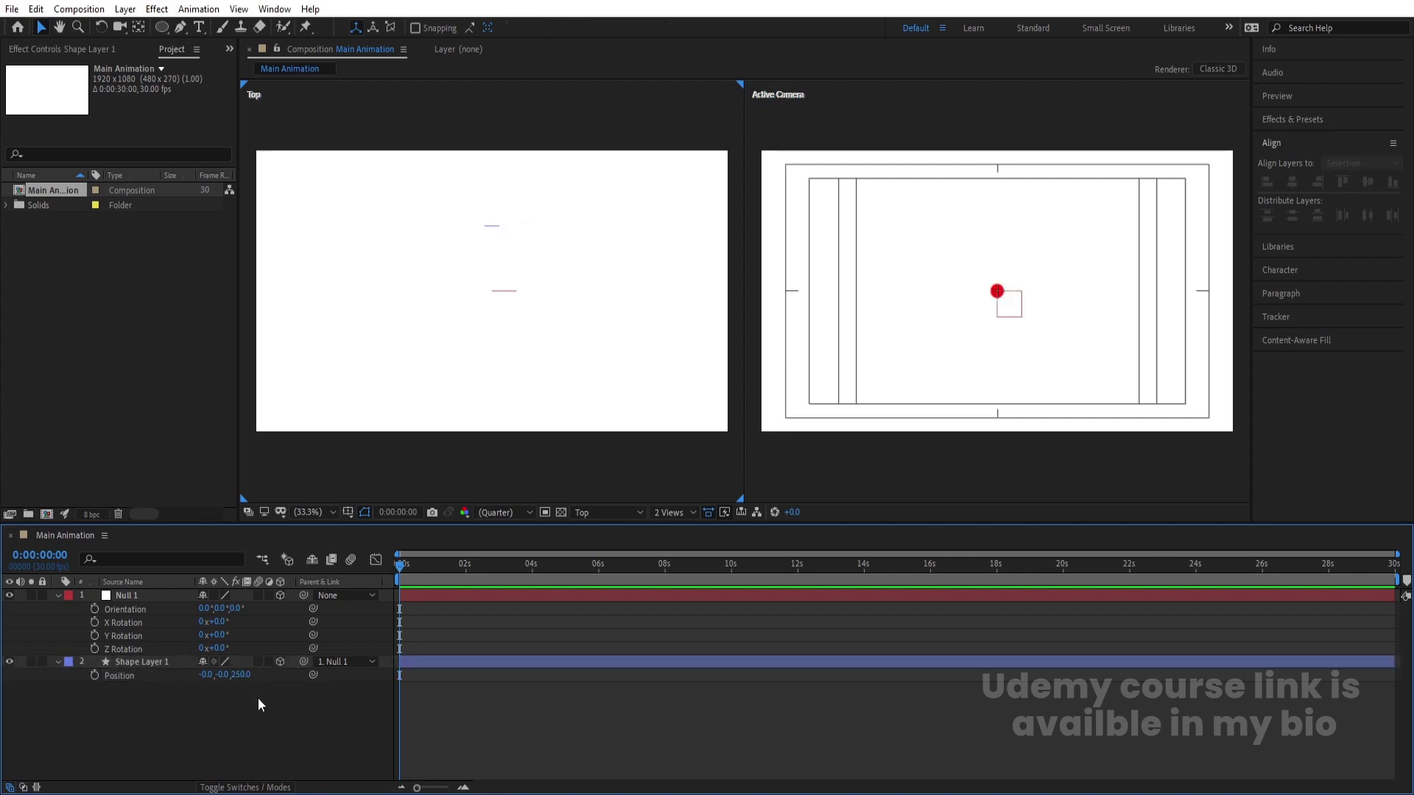
# Return to the 1 View layout and reveal the null's rotation properties
pyautogui.click(61, 596)
pyautogui.click(692, 516)
pyautogui.click(683, 533)
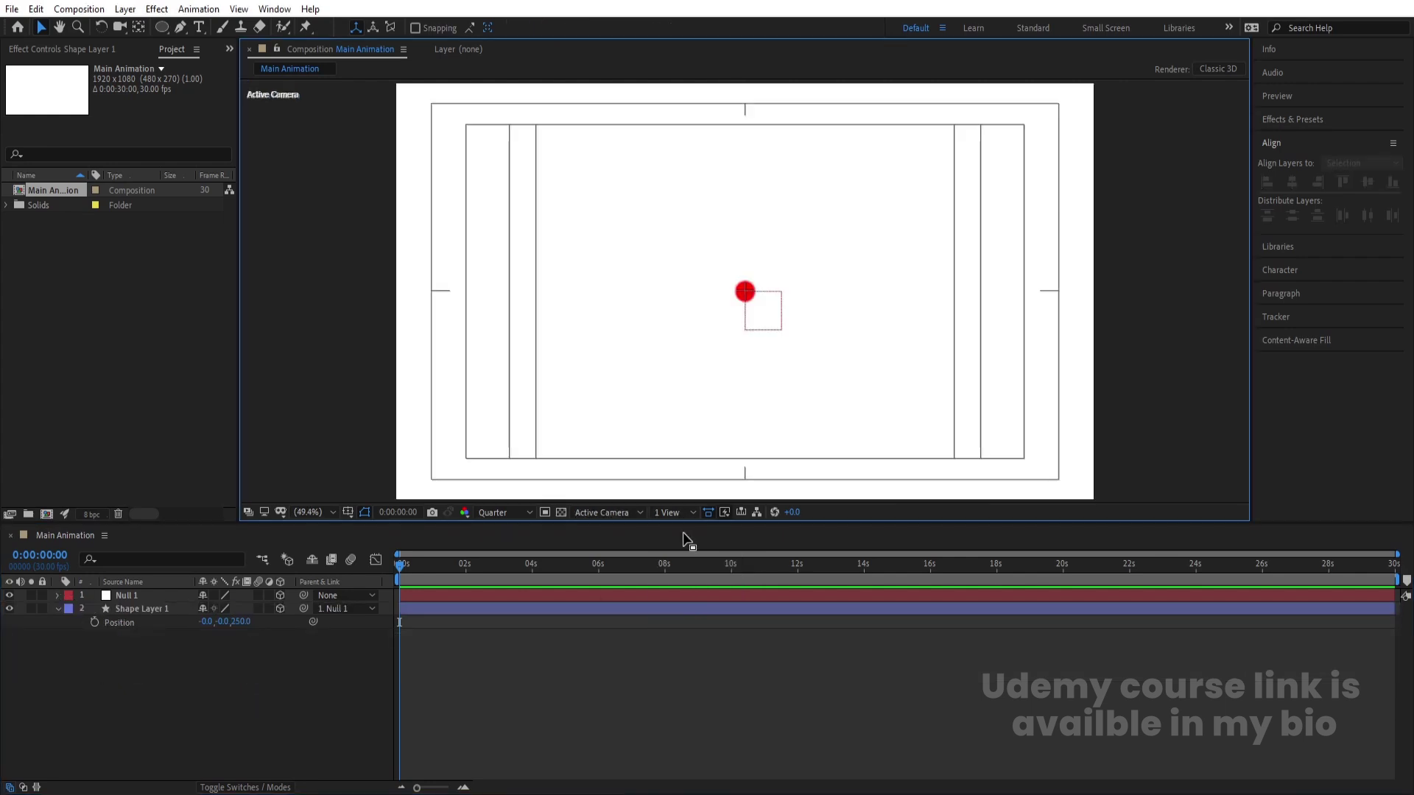
pyautogui.click(152, 599)
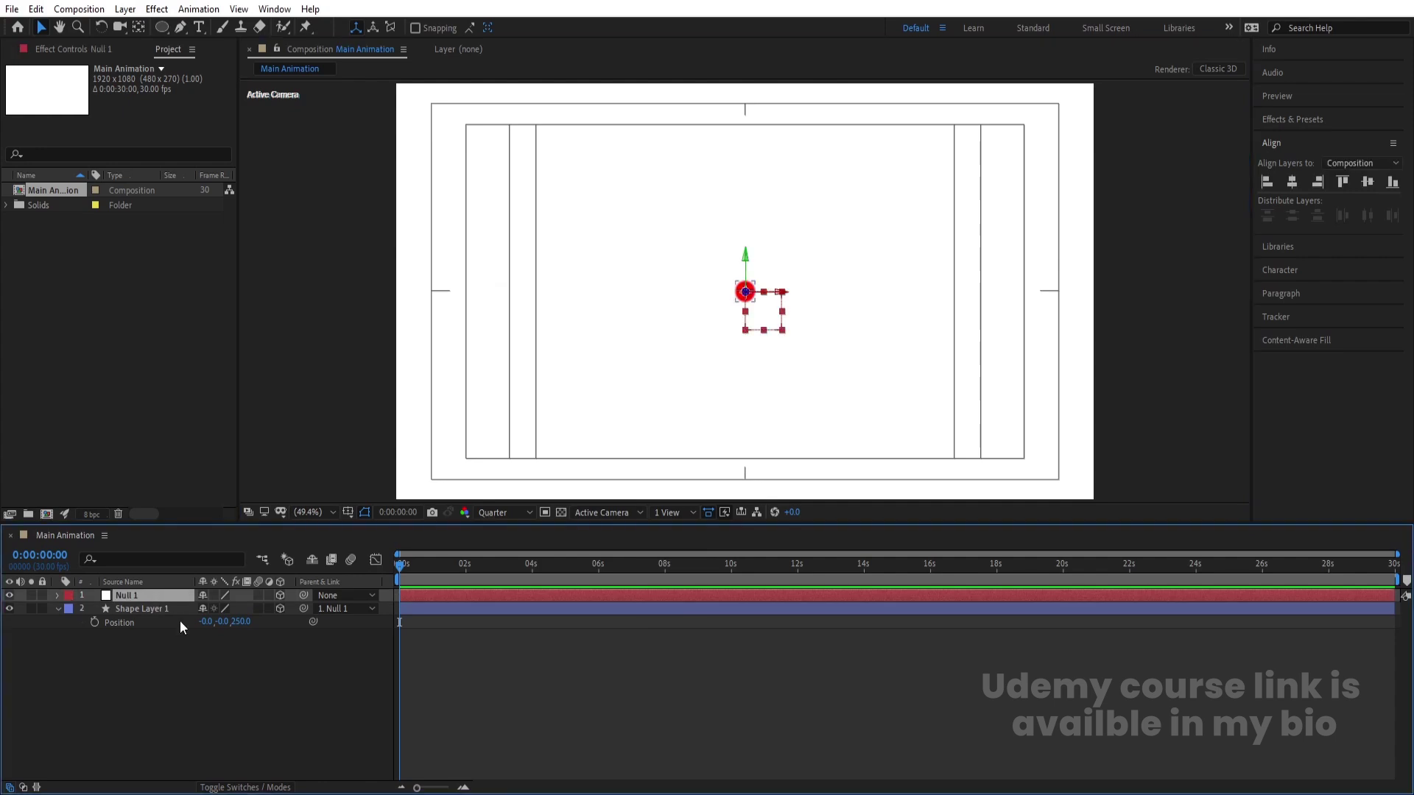
pyautogui.press('r')
# Try out a rotation of the null in the Active Camera view and undo it
pyautogui.moveTo(223, 636); pyautogui.dragTo(234, 624)
pyautogui.hotkey('ctrl', 'z')
pyautogui.hotkey('ctrl', 'z')
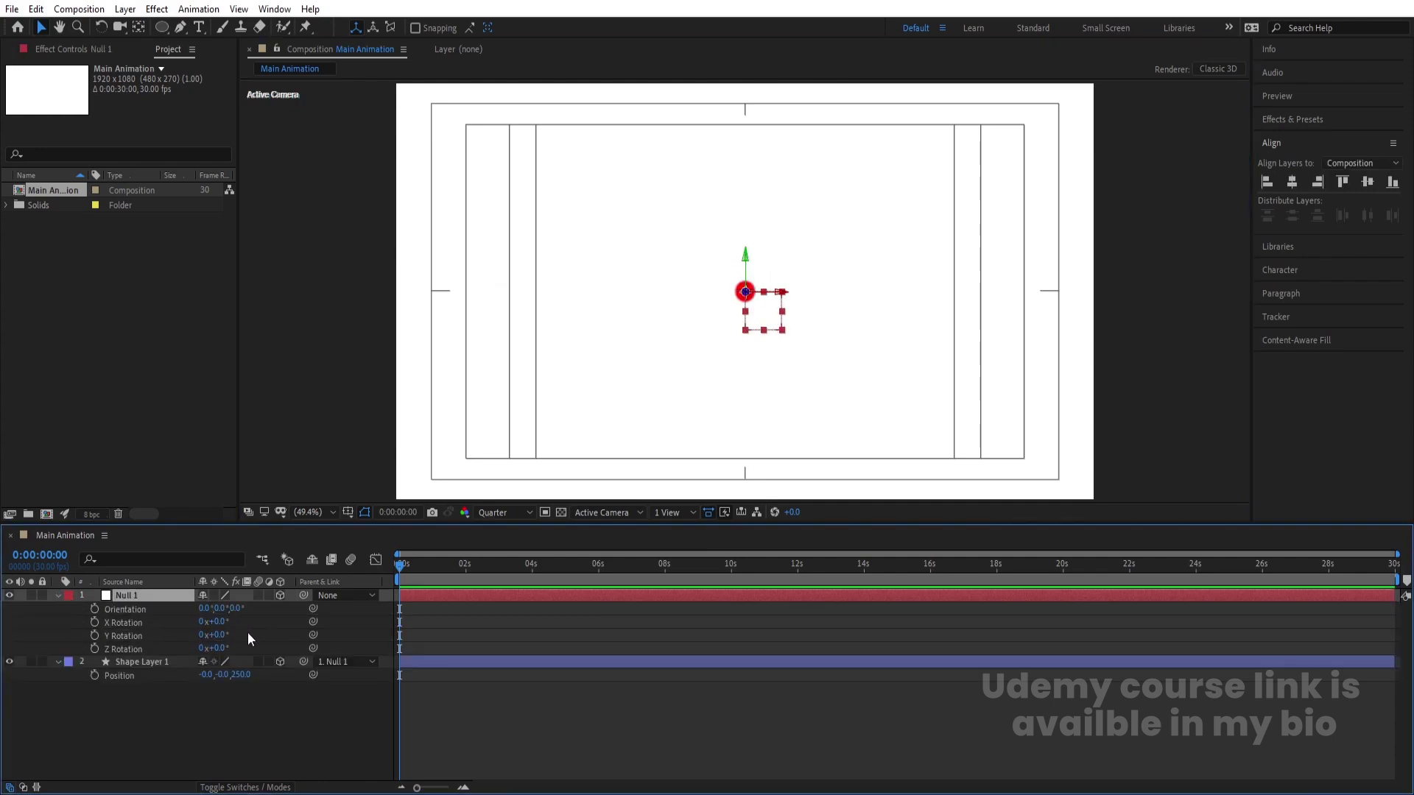
# Add an X Rotation keyframe to the null at 0:00:00:00
pyautogui.click(249, 629)
pyautogui.click(94, 622)
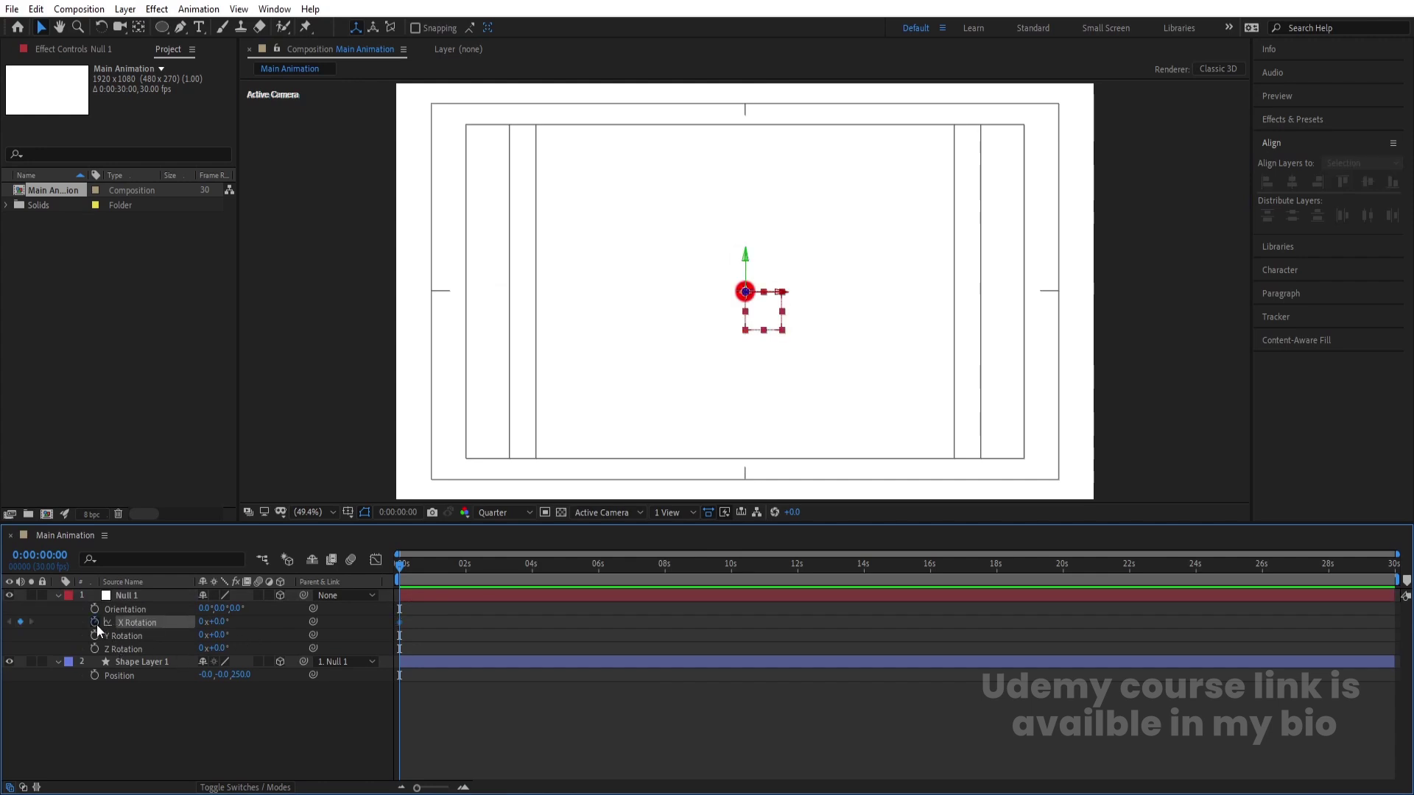
# Set the null's X Rotation to 2 full revolutions at 0:00:01:20 and preview the animation from the start
pyautogui.press('=')
pyautogui.press('=')
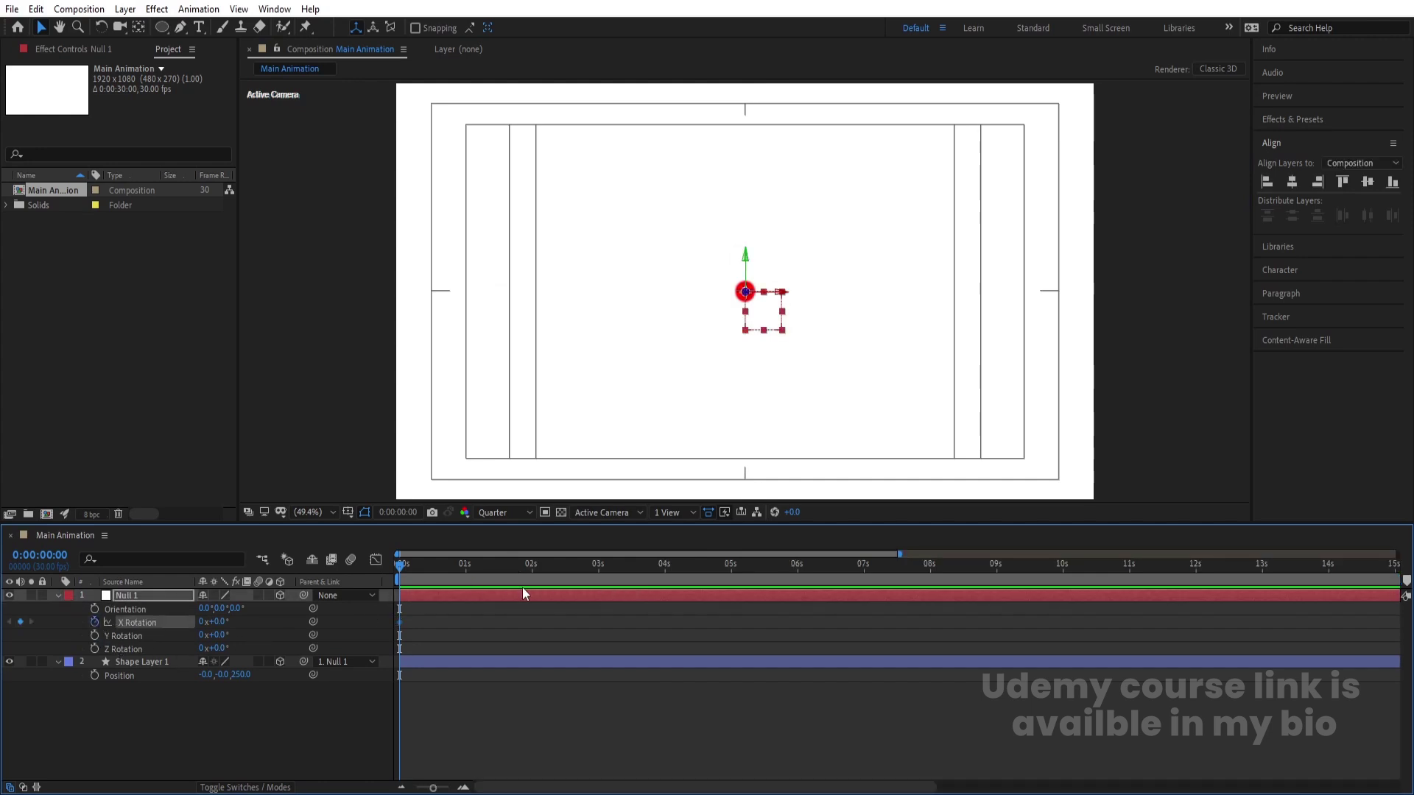
pyautogui.click(620, 565)
pyautogui.moveTo(215, 624); pyautogui.dragTo(340, 592)
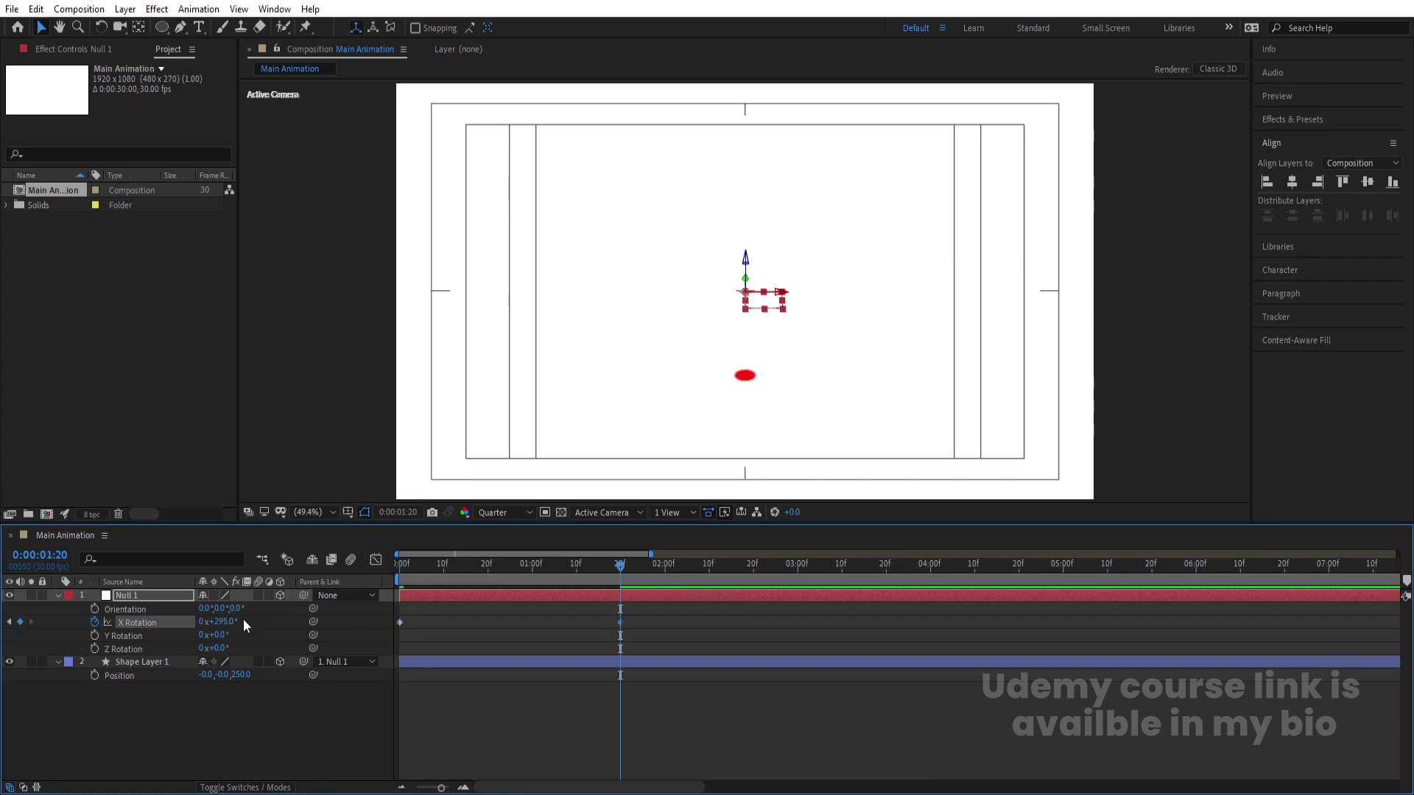
pyautogui.hotkey('ctrl', 'z')
pyautogui.click(202, 623)
pyautogui.write('2')
pyautogui.press('Return')
pyautogui.press('Home')
pyautogui.press('space')
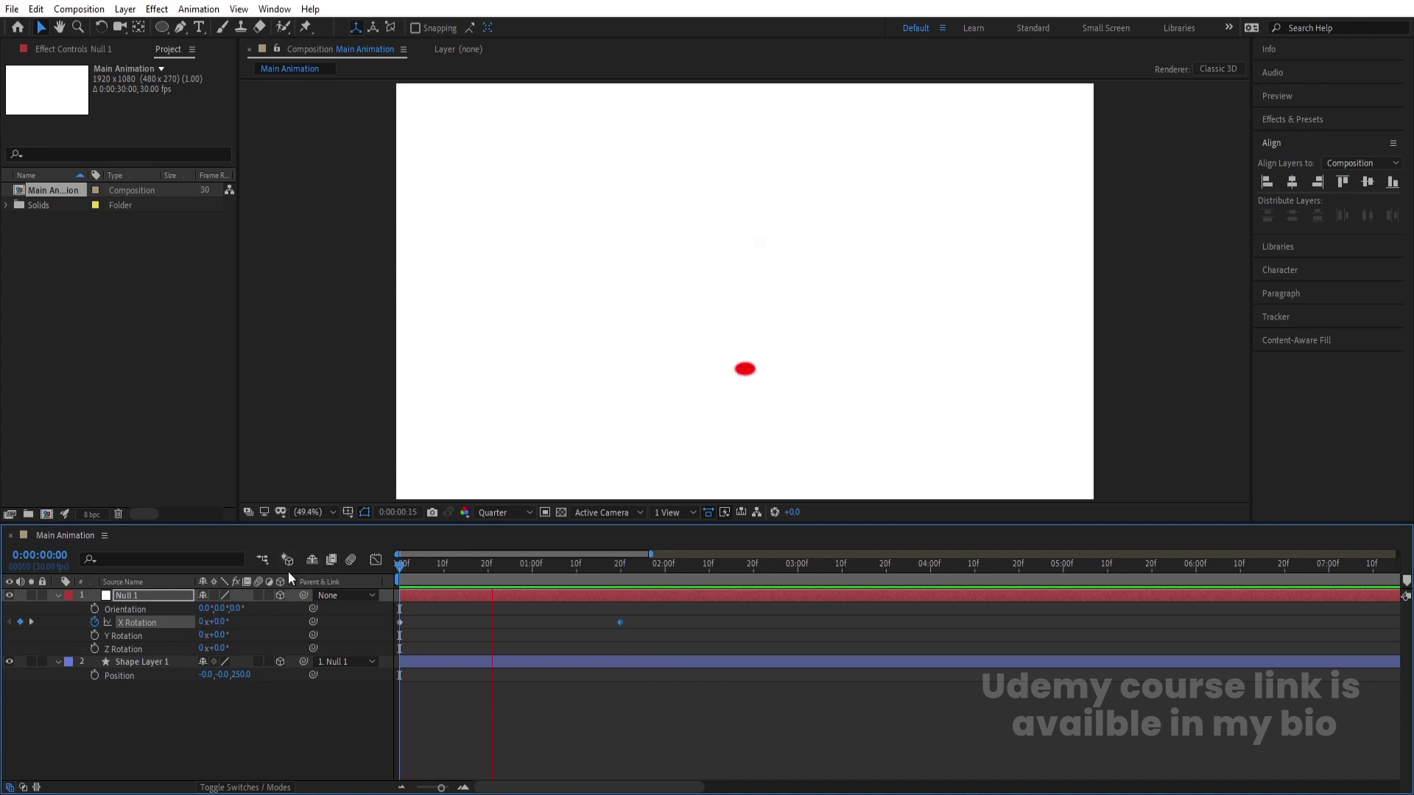
pyautogui.press('space')
pyautogui.press('space')
pyautogui.press('space')
pyautogui.press('Home')
# Keyframe the circle's X Rotation at 0:00:00:00, set it to -2 revolutions at 0:00:01:20, and preview the counter-rotation
pyautogui.click(114, 661)
pyautogui.press('r')
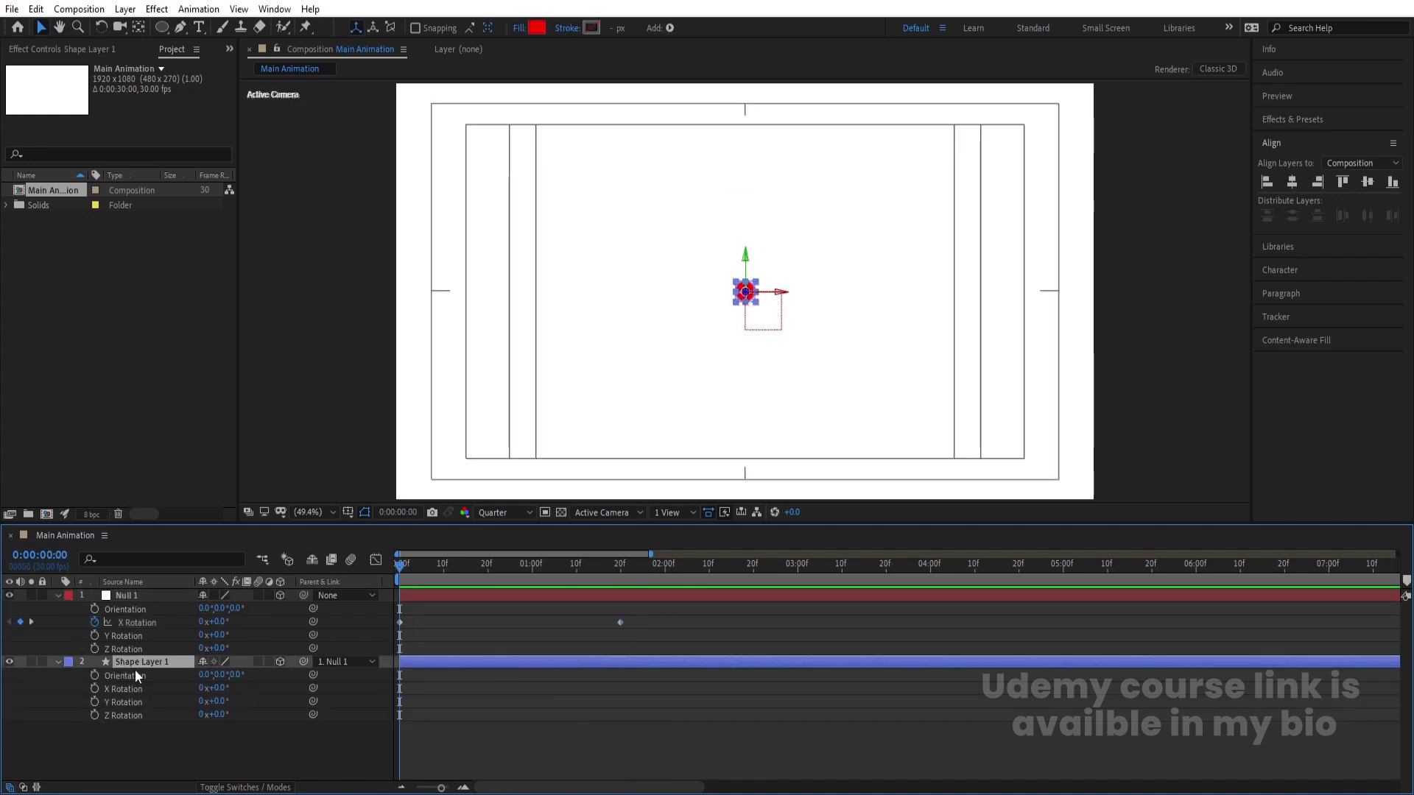
pyautogui.click(95, 689)
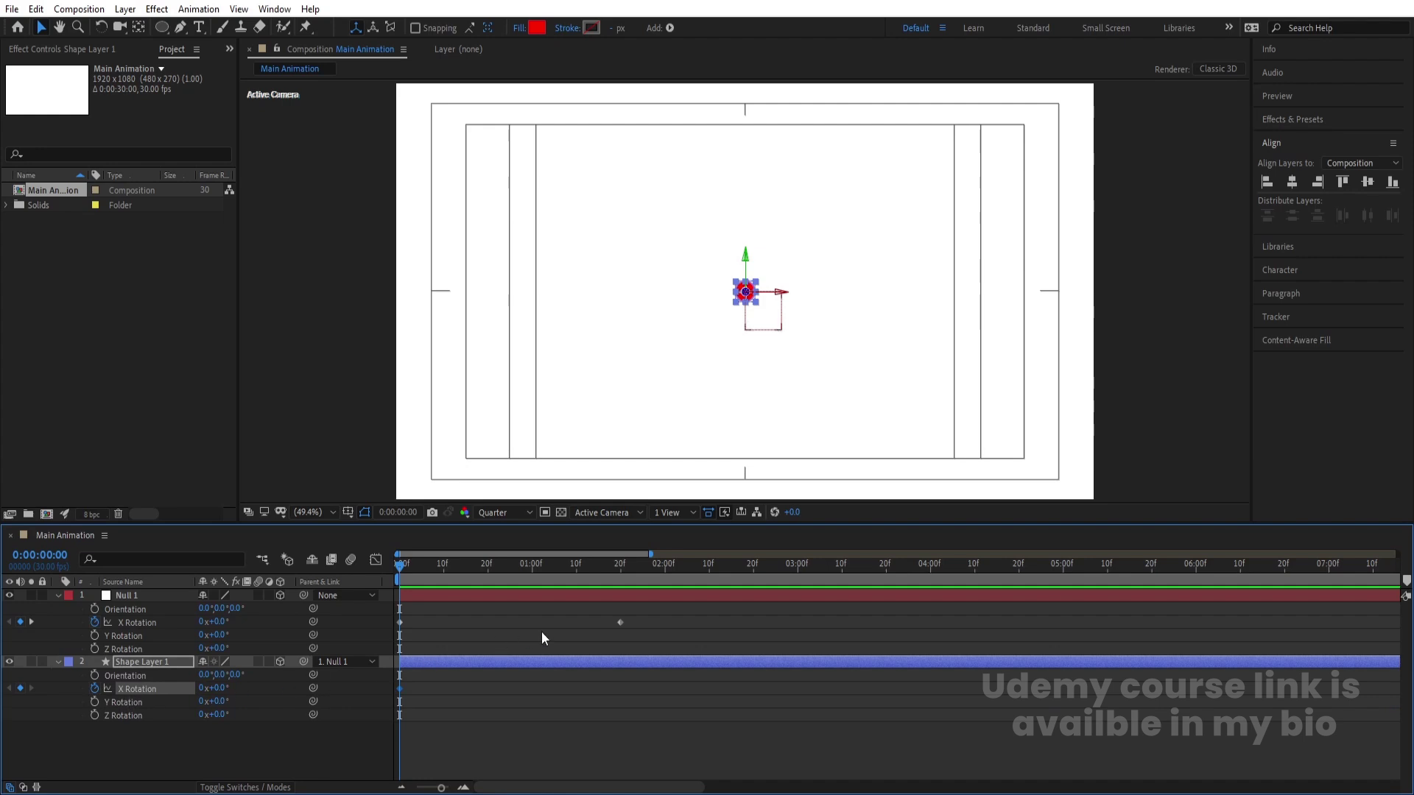
pyautogui.press('k')
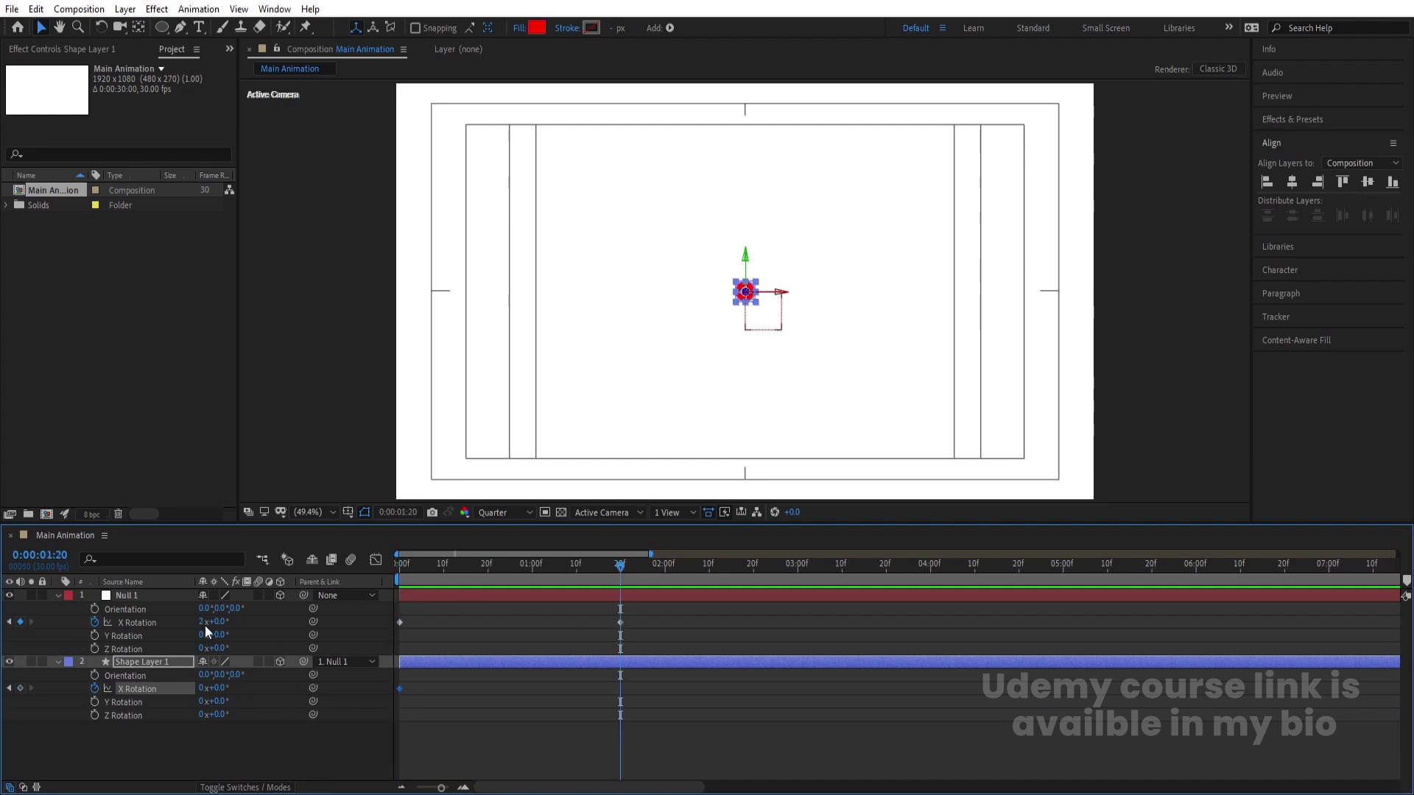
pyautogui.click(202, 688)
pyautogui.write('-2')
pyautogui.click(471, 631)
pyautogui.press('Home')
pyautogui.press('space')
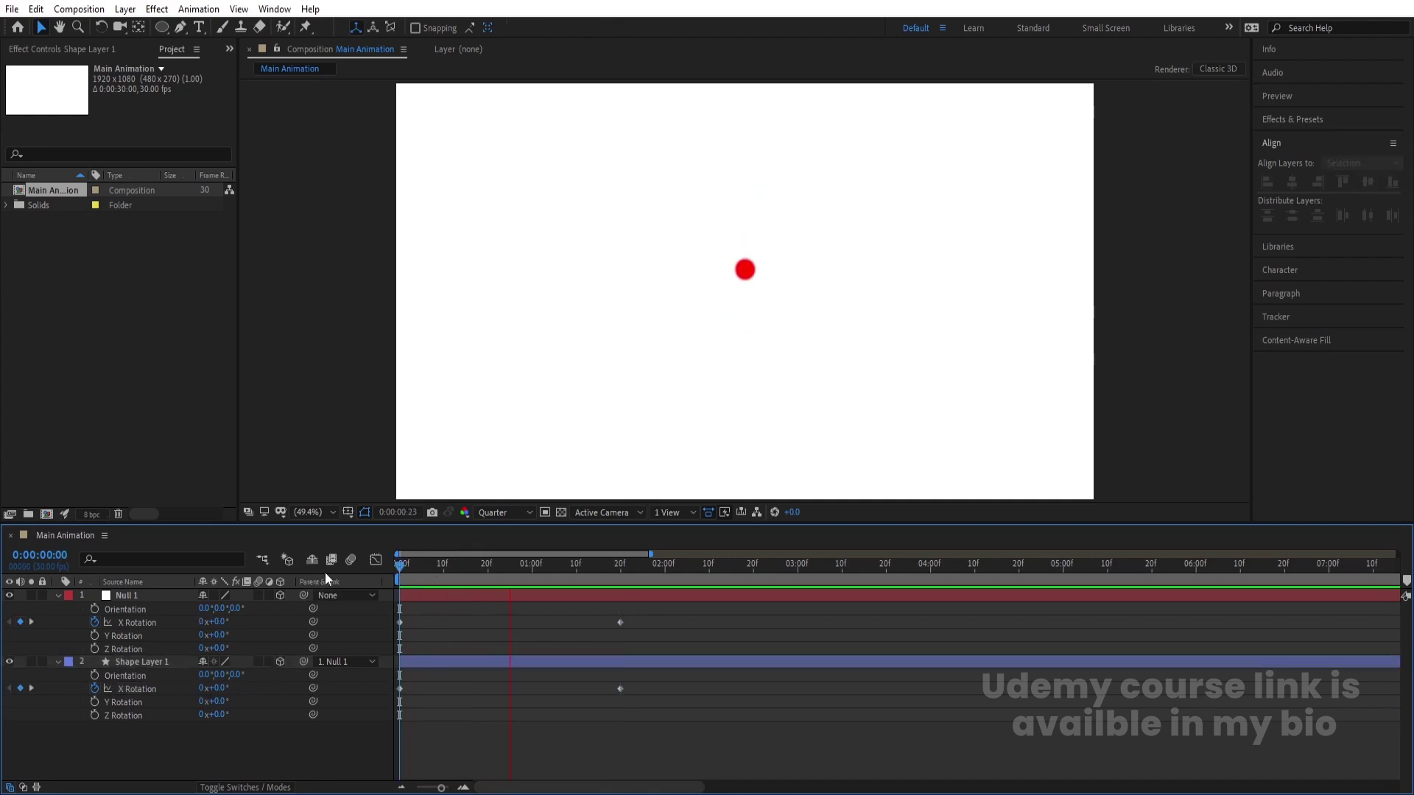
pyautogui.press('space')
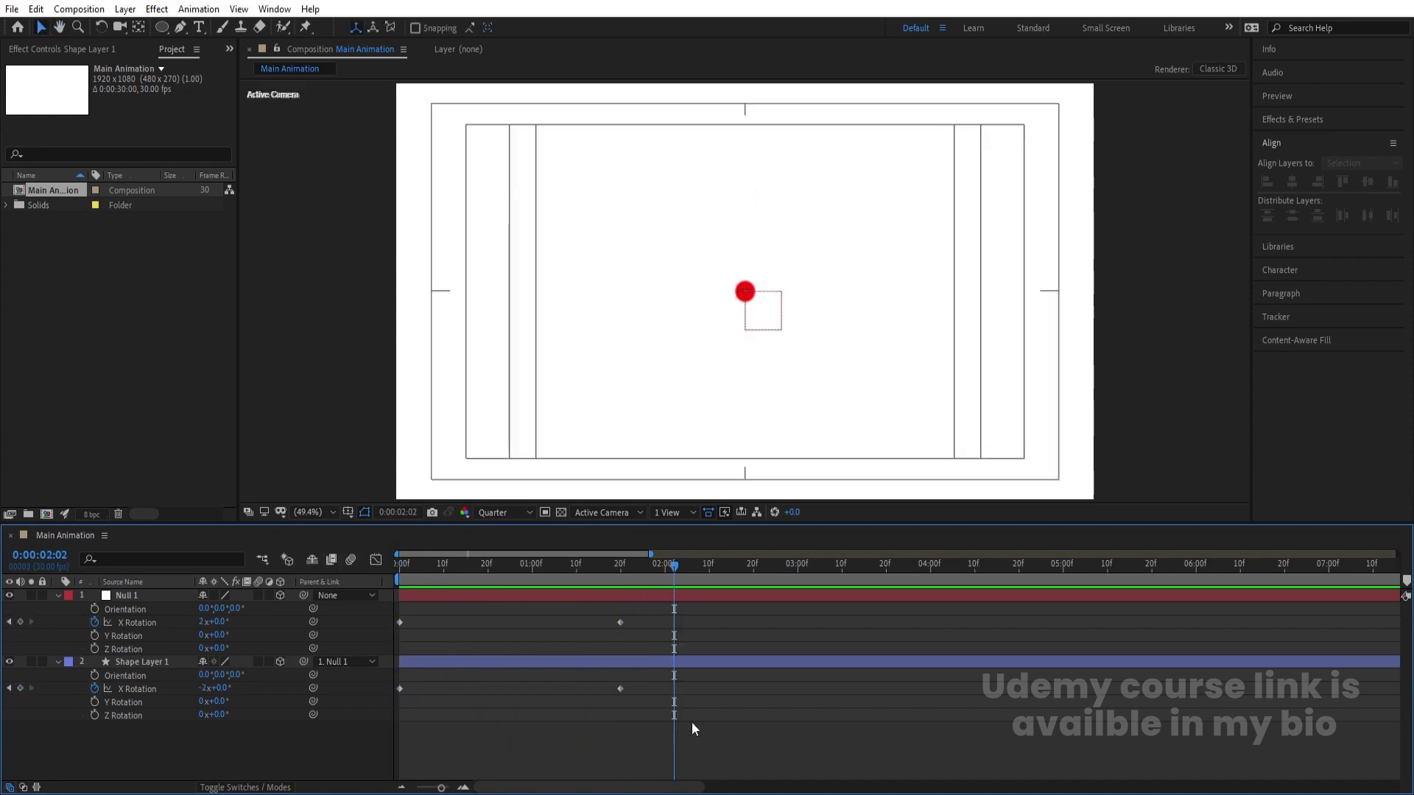
# Apply Easy Ease to all X Rotation keyframes of the null and the circle, and preview the motion
pyautogui.moveTo(692, 726); pyautogui.dragTo(221, 590)
pyautogui.press('F9')
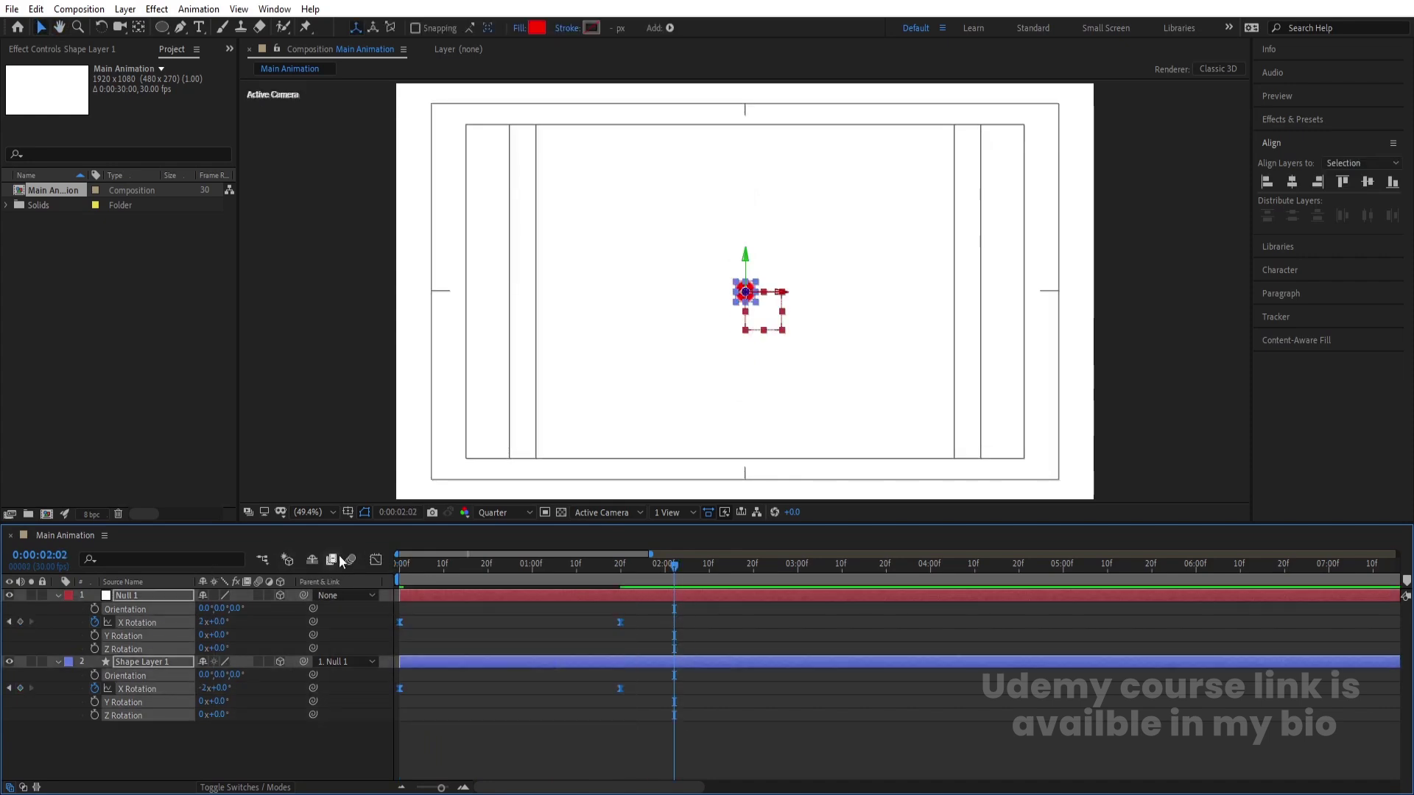
pyautogui.press('Home')
pyautogui.press('space')
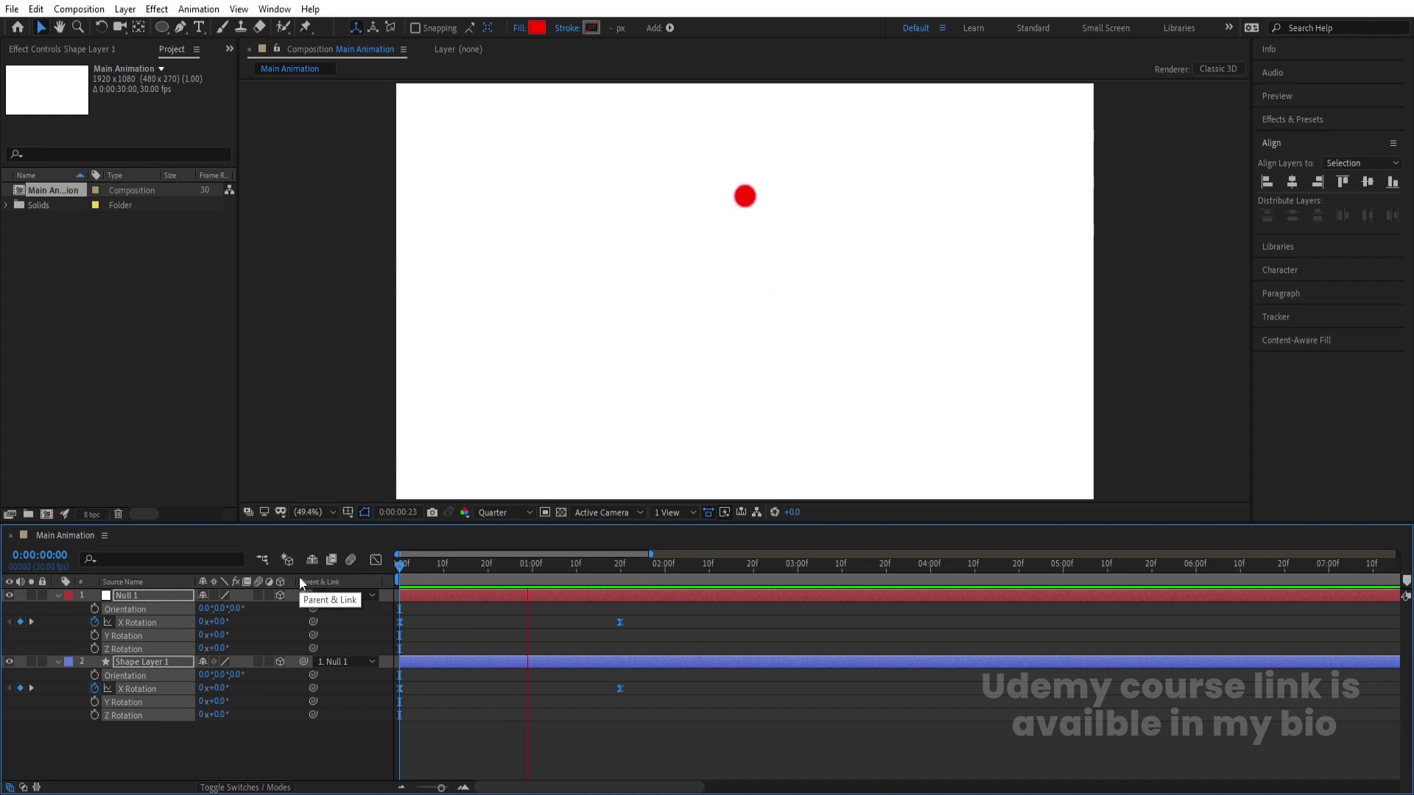
pyautogui.press('space')
# Try different animation lengths by moving both end rotation keyframes to about 0:00:02:10 and 0:00:01:10, previewing each
pyautogui.moveTo(618, 623); pyautogui.dragTo(708, 625)
pyautogui.press('space')
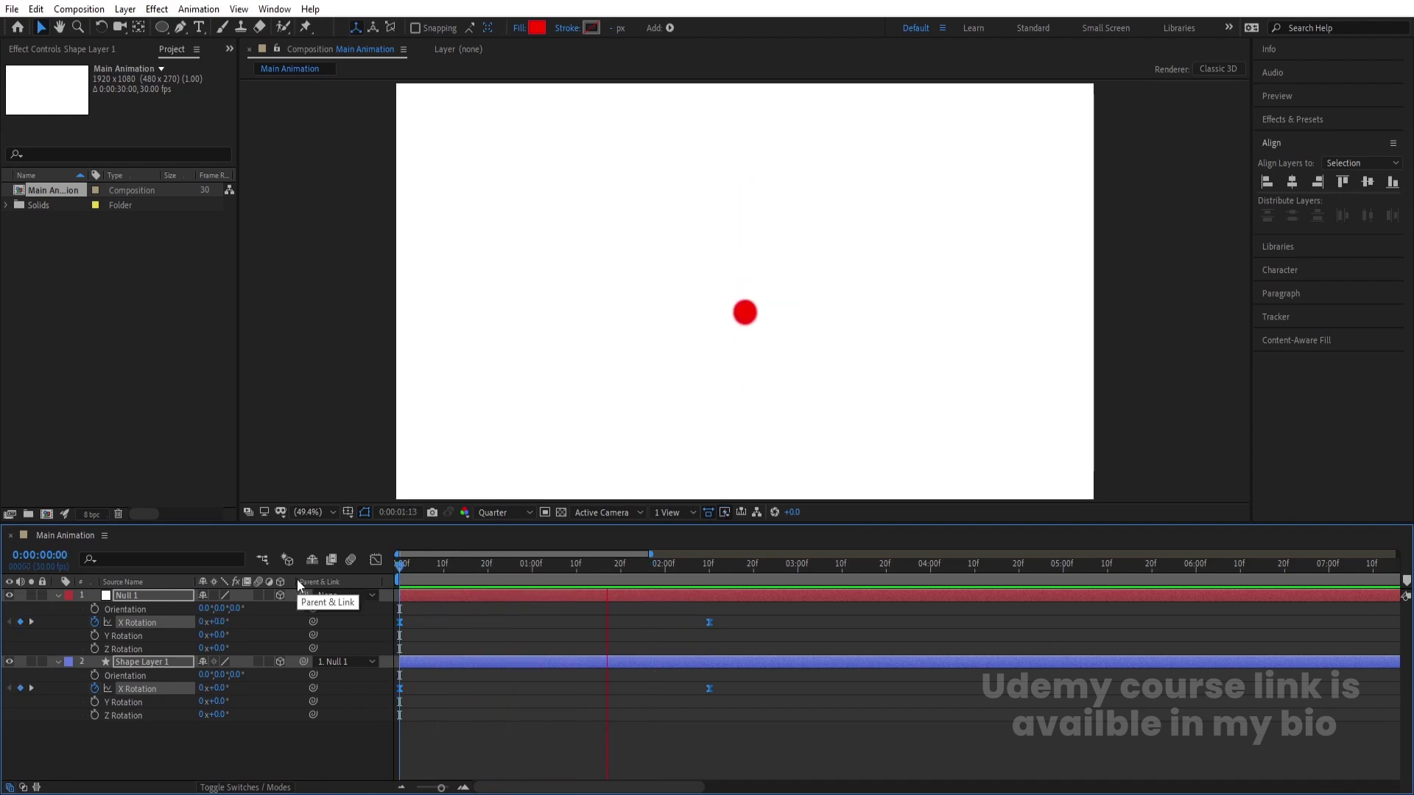
pyautogui.press('space')
pyautogui.moveTo(709, 620); pyautogui.dragTo(575, 607)
pyautogui.press('Num_Lock')
pyautogui.press('space')
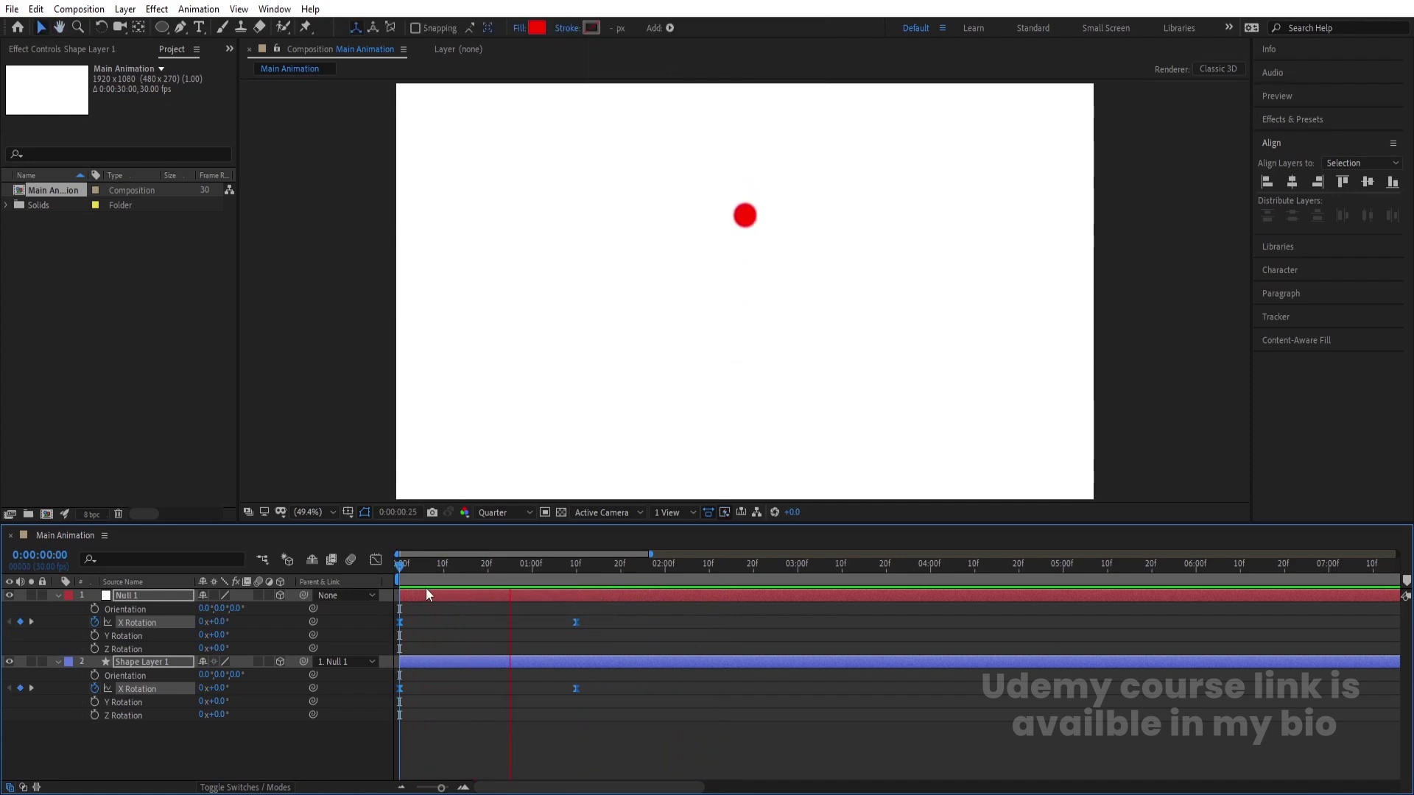
pyautogui.press('space')
# Move the end X Rotation keyframes of both layers back to 0:00:01:20
pyautogui.click(460, 615)
pyautogui.moveTo(461, 614); pyautogui.dragTo(613, 731)
pyautogui.moveTo(577, 620); pyautogui.dragTo(620, 644)
pyautogui.press('Home')
pyautogui.click(408, 616)
# Set the circle's X position to -246 and add a Position keyframe at 0:00:00:00
pyautogui.click(131, 660)
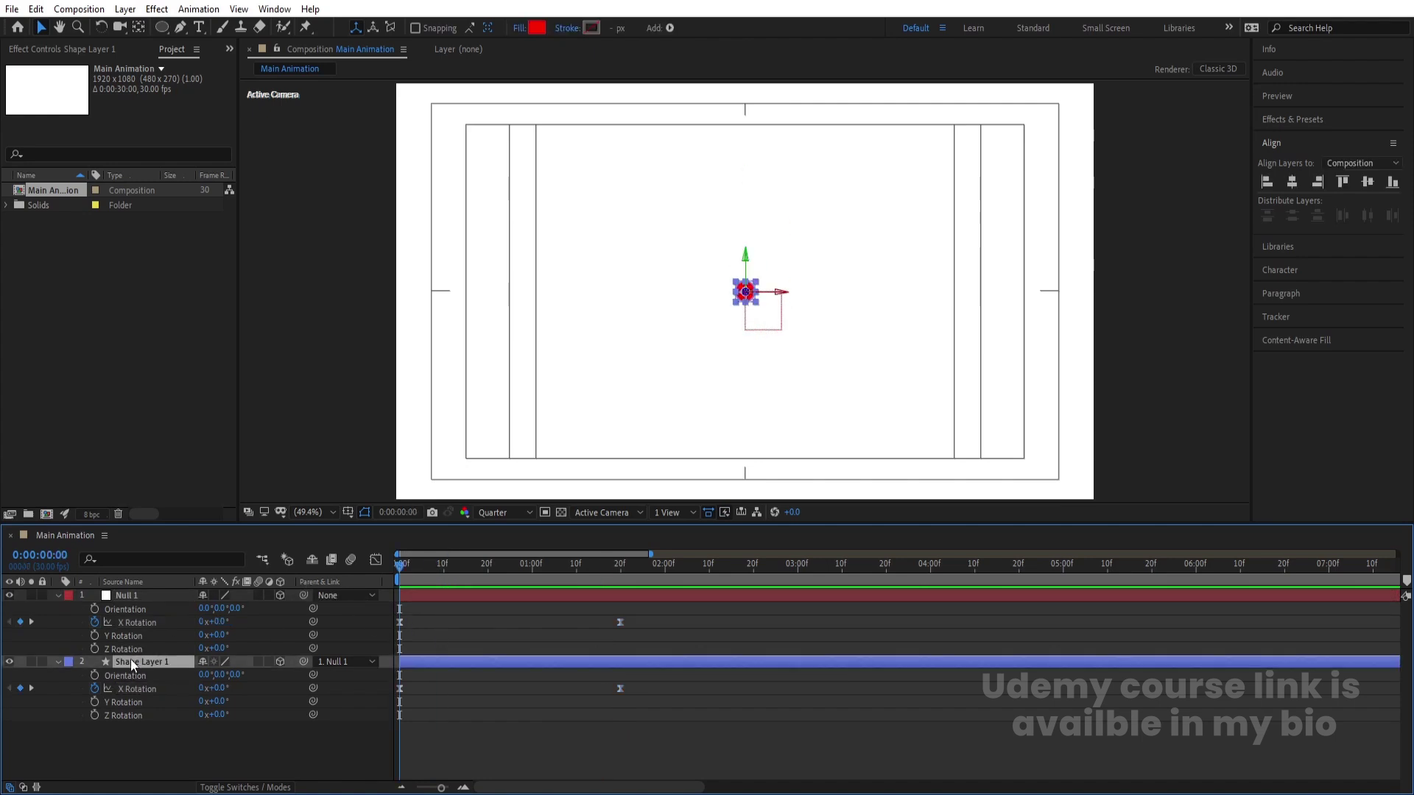
pyautogui.press('p')
pyautogui.moveTo(212, 679); pyautogui.dragTo(31, 678)
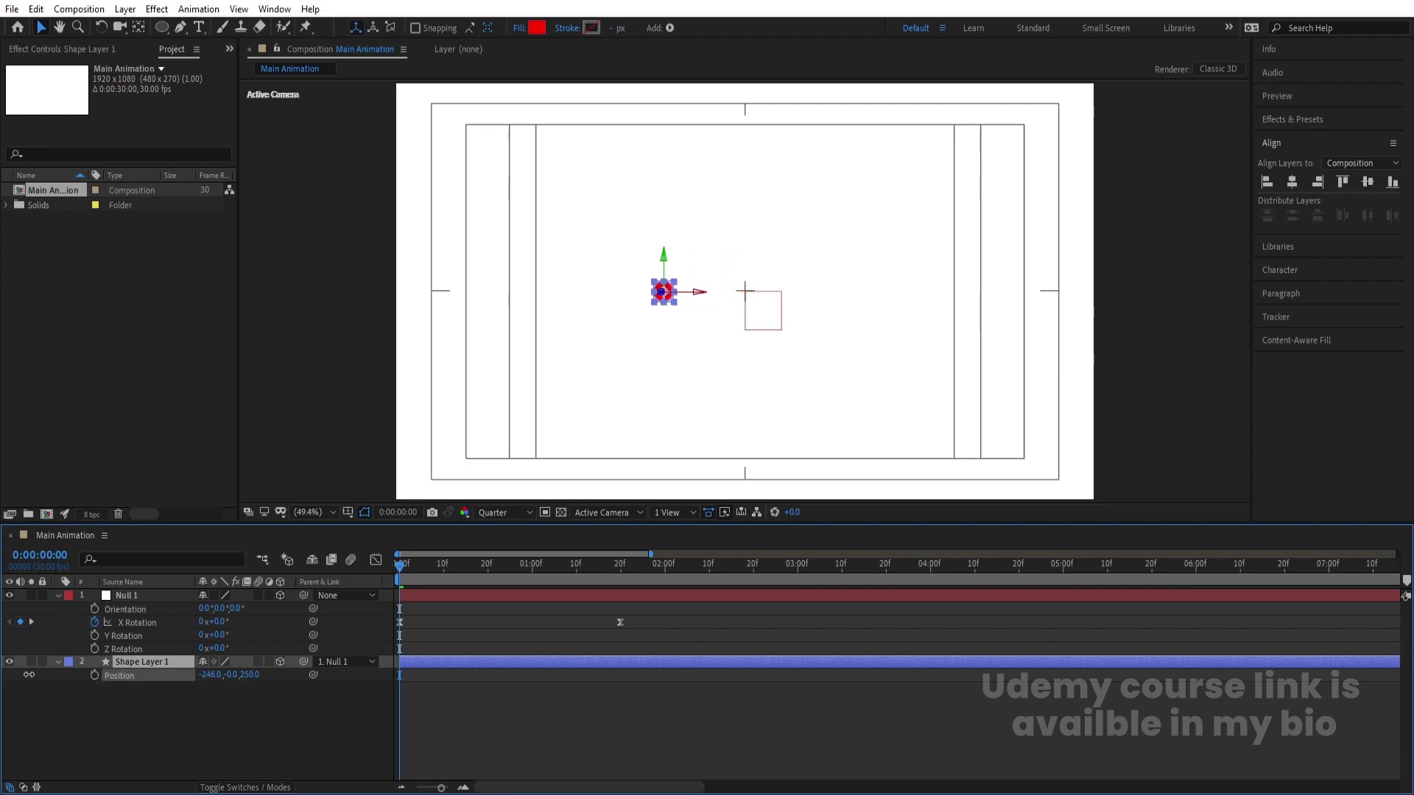
pyautogui.click(94, 675)
# Set the circle's X position to 221 at 0:00:01:20 and preview the sideways movement
pyautogui.press('k')
pyautogui.moveTo(217, 681); pyautogui.dragTo(544, 663)
pyautogui.moveTo(446, 568); pyautogui.dragTo(280, 572)
pyautogui.press('space')
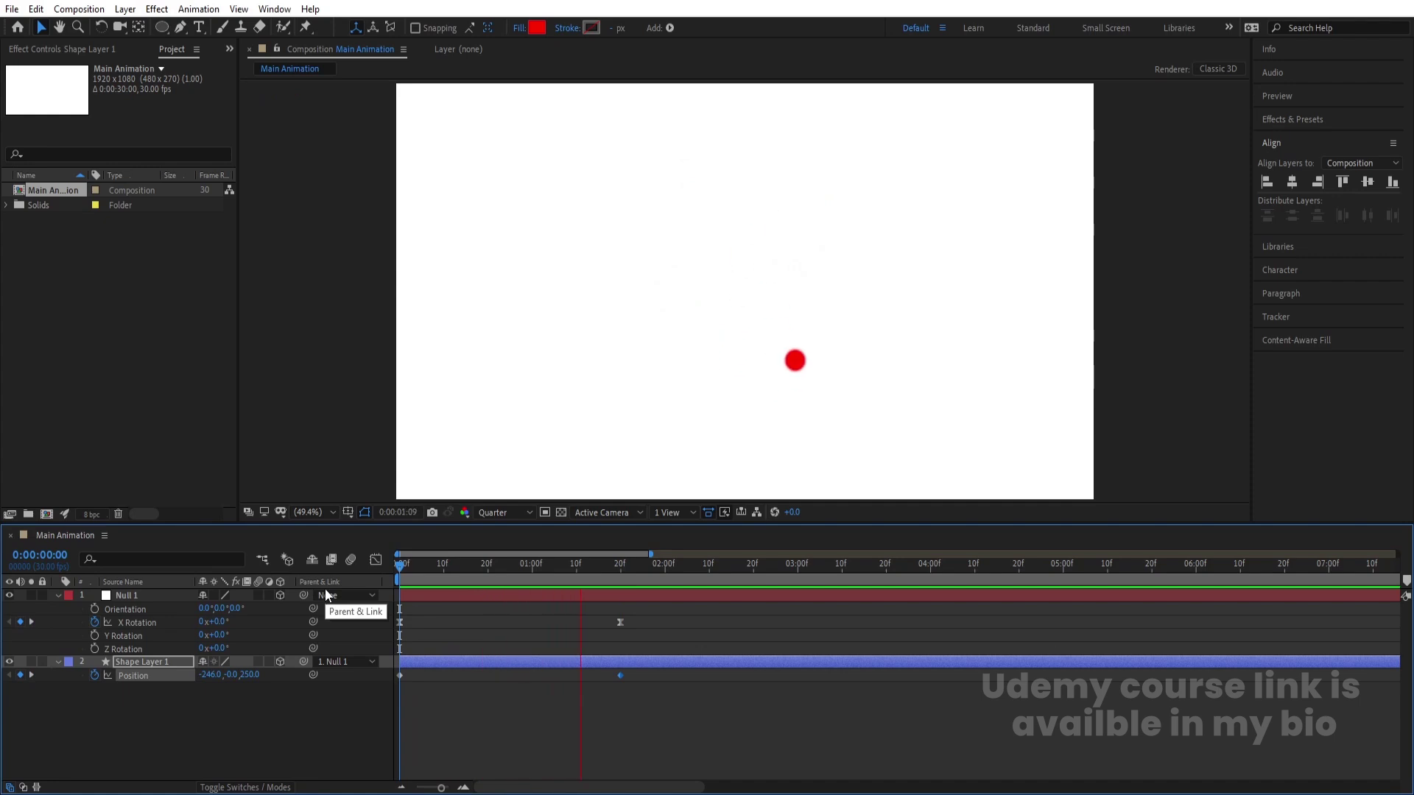
pyautogui.press('space')
# Apply Easy Ease to the circle's two Position keyframes and preview the result
pyautogui.moveTo(635, 689); pyautogui.dragTo(375, 671)
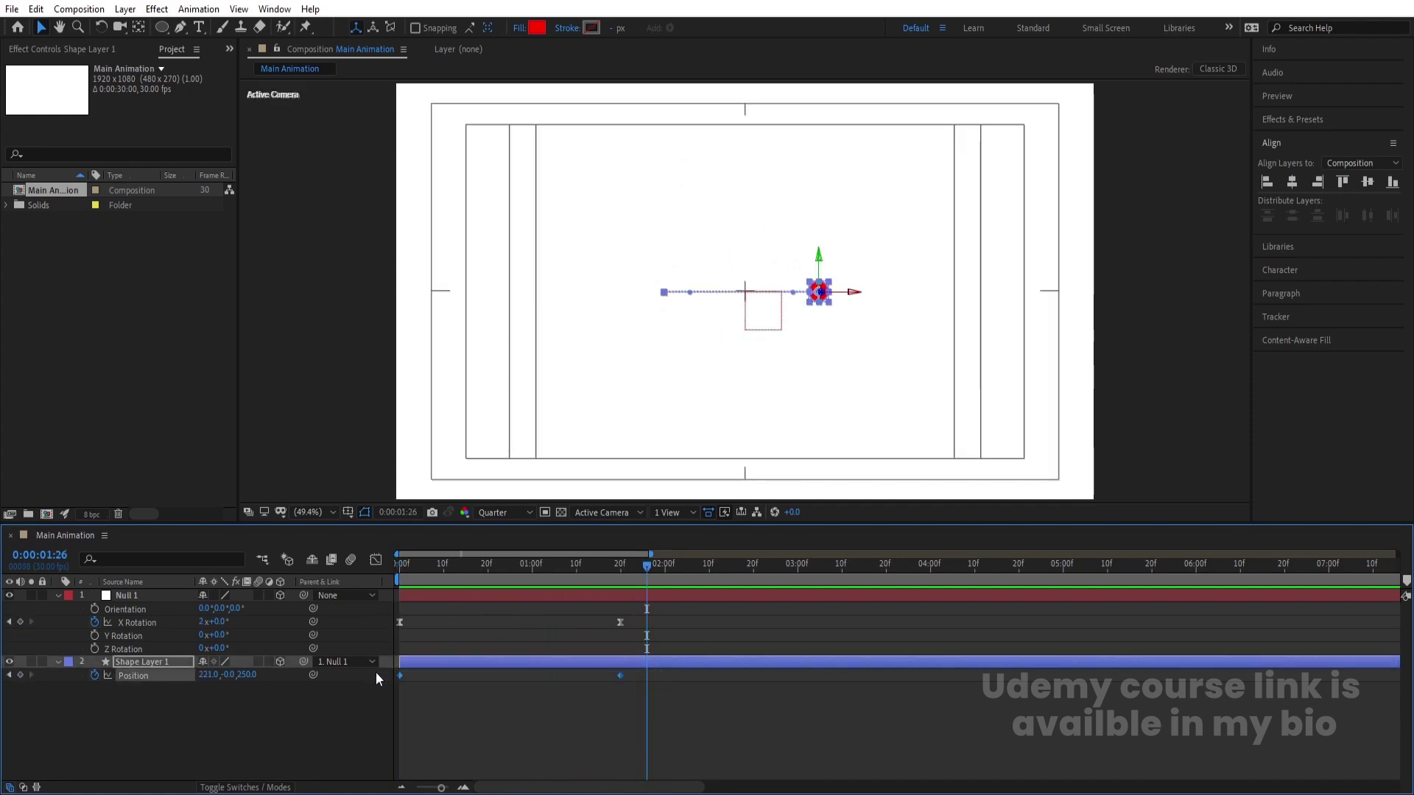
pyautogui.press('j')
pyautogui.press('space')
pyautogui.press('space')
pyautogui.press('Home')
pyautogui.press('space')
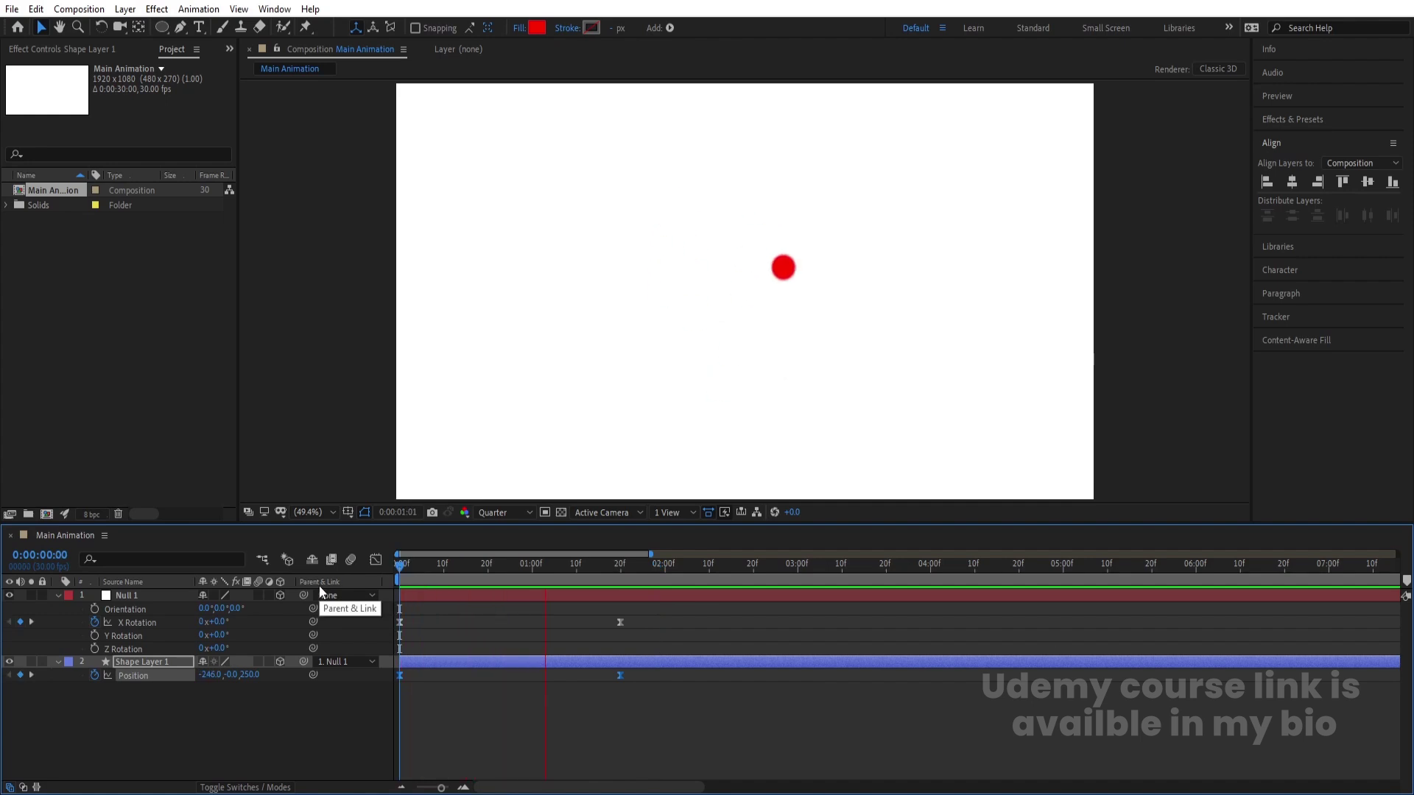
pyautogui.press('Home')
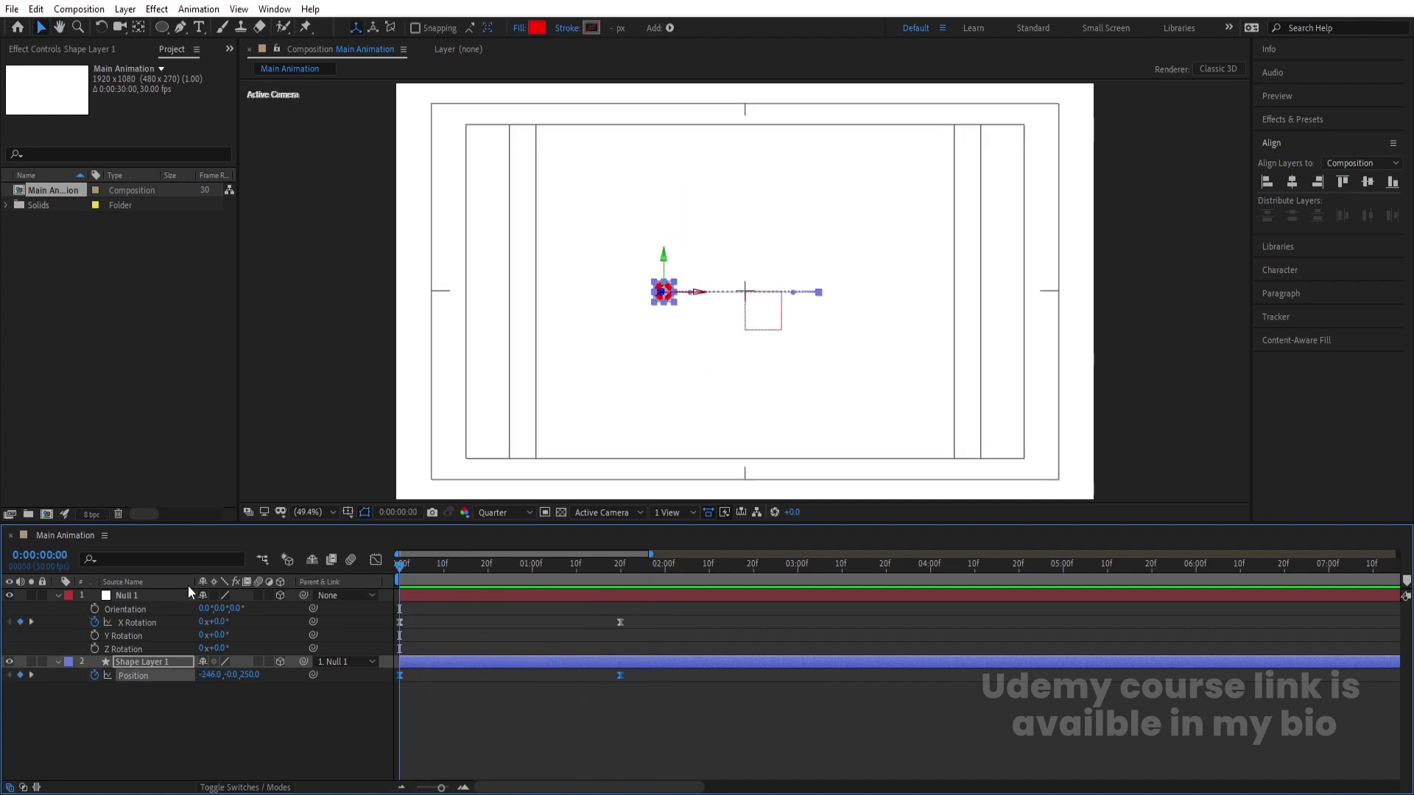
# Add a Scale keyframe of 0% to the circle at 0:00:00:00
pyautogui.press('s')
pyautogui.click(220, 674)
pyautogui.write('0')
pyautogui.press('Return')
# Set the circle's Scale to 100% at 0:00:00:14 and preview the growth
pyautogui.moveTo(439, 573); pyautogui.dragTo(461, 573)
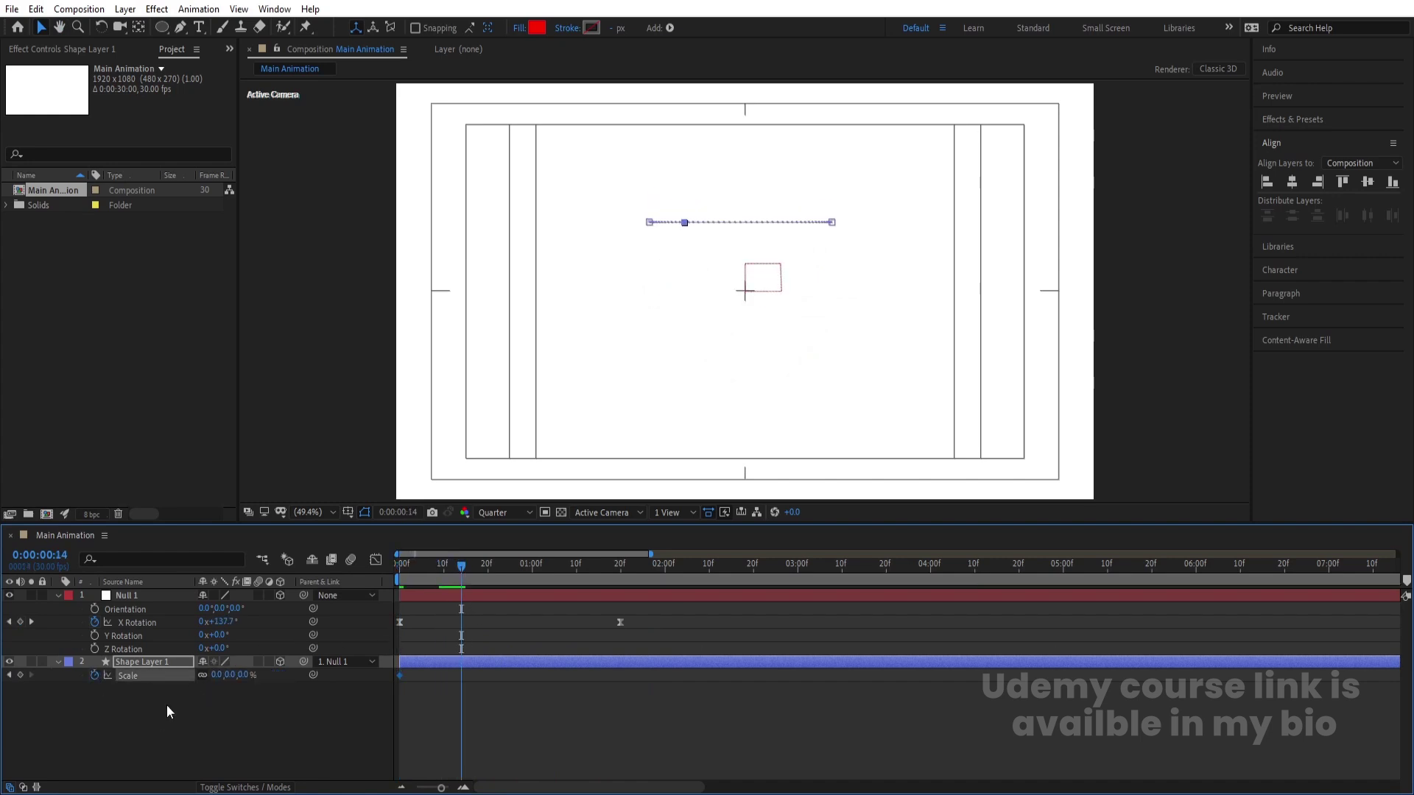
pyautogui.click(218, 675)
pyautogui.write('100')
pyautogui.press('Return')
pyautogui.press('space')
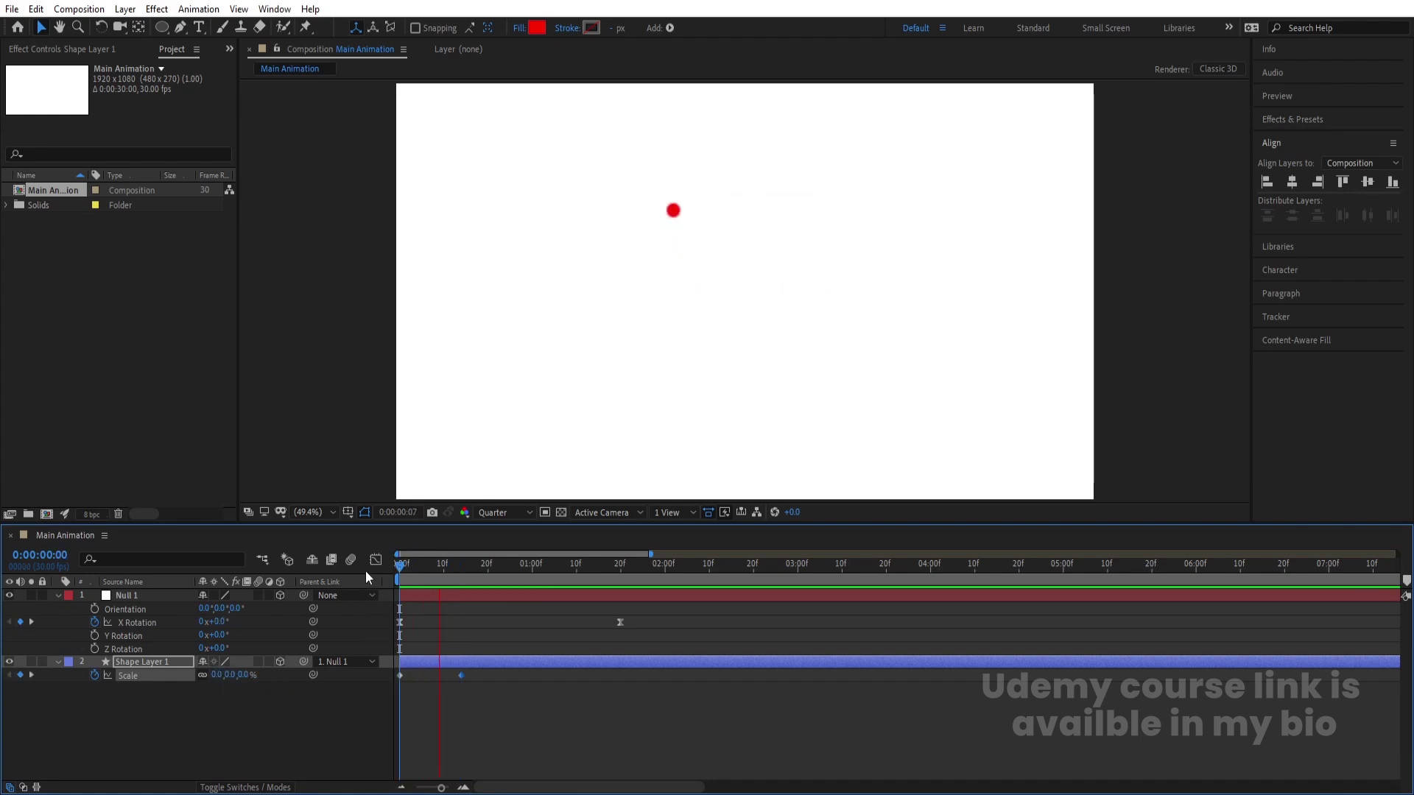
pyautogui.press('space')
# Hold the circle's Scale at 100% with a keyframe at 0:00:01:07, set it to 0% at 0:00:01:20, and preview
pyautogui.click(561, 571)
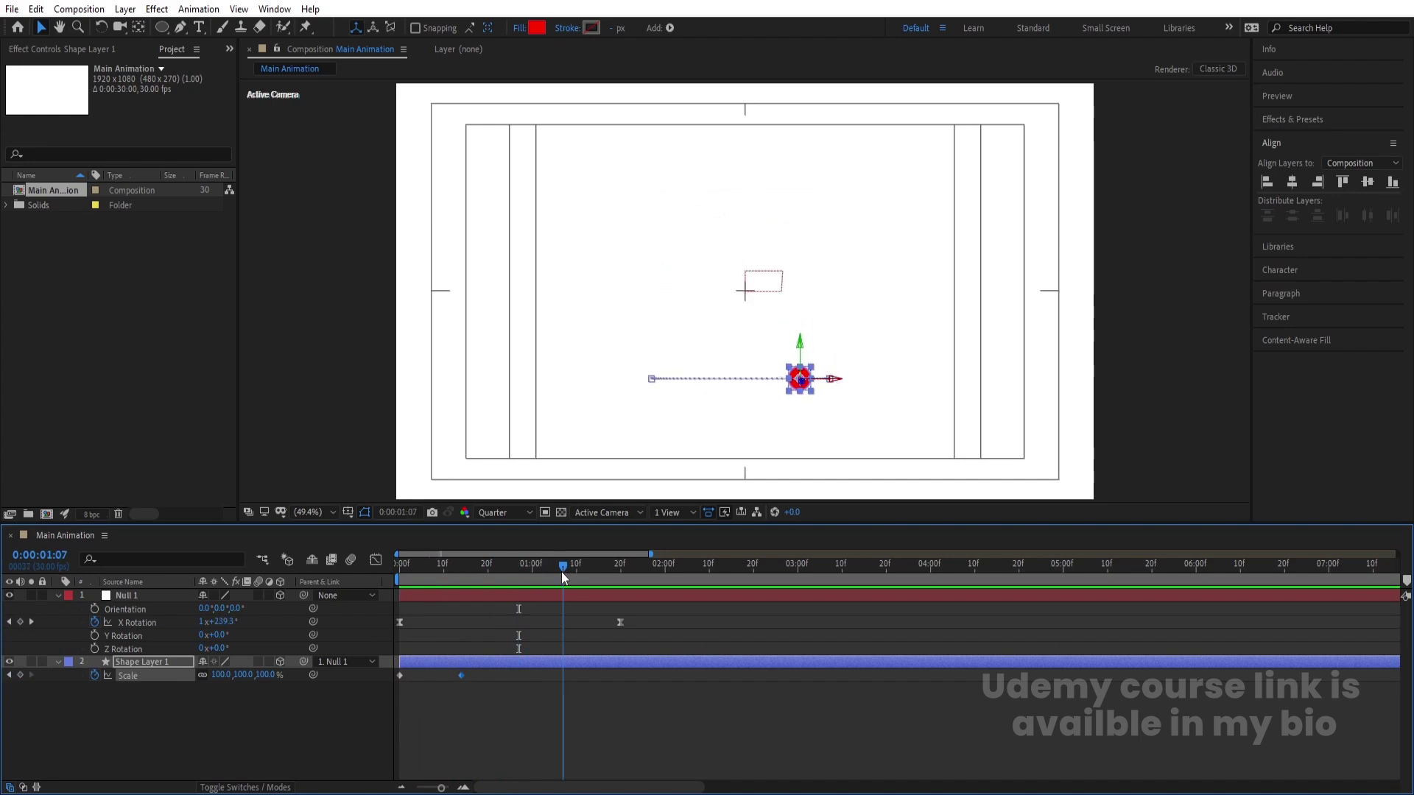
pyautogui.press('k')
pyautogui.click(216, 678)
pyautogui.write('0')
pyautogui.press('Return')
pyautogui.press('Home')
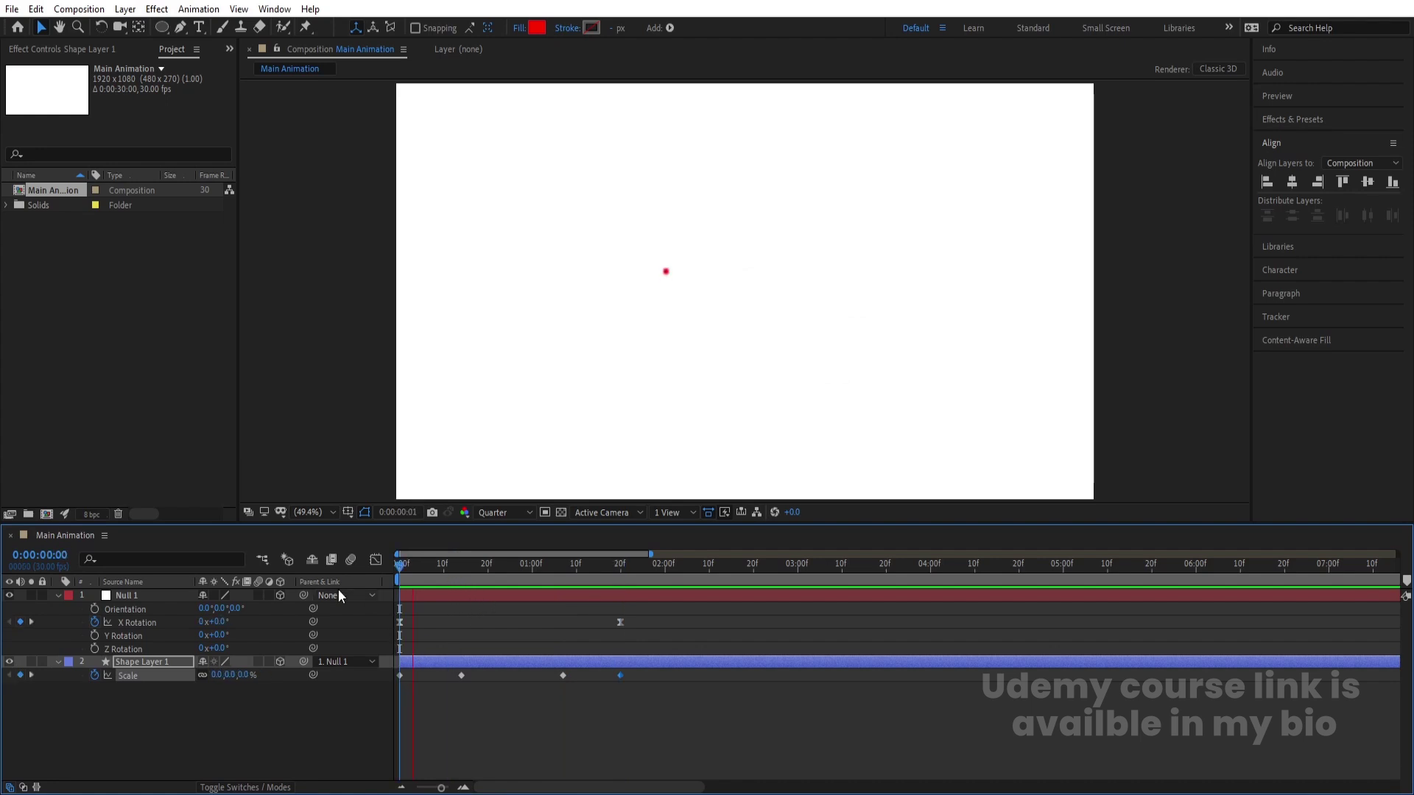
pyautogui.press('space')
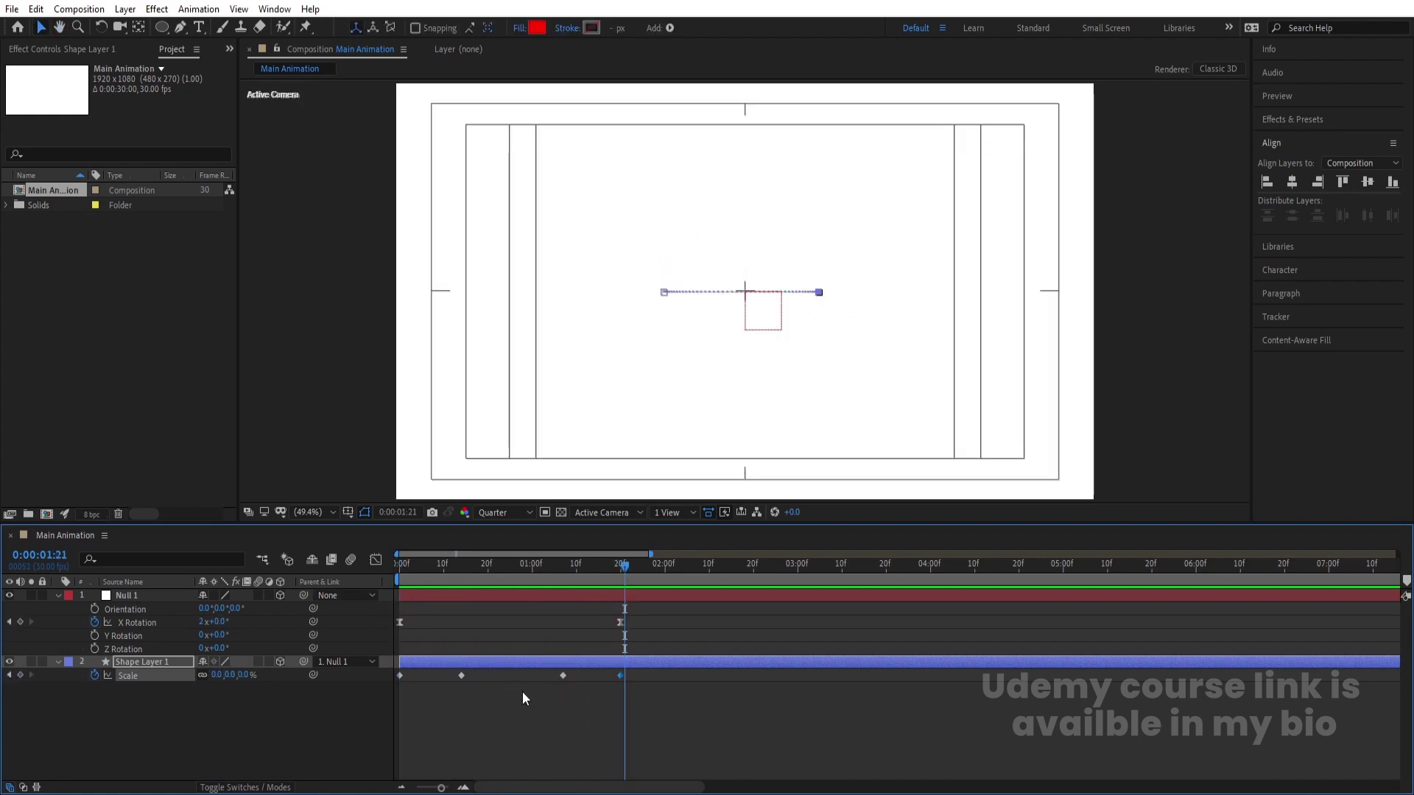
# Try moving the two 100% Scale keyframes to about 0:00:00:19 and 0:00:01:03, and preview the timing
pyautogui.click(523, 693)
pyautogui.moveTo(463, 676); pyautogui.dragTo(545, 674)
pyautogui.press('Home')
pyautogui.press('space')
pyautogui.press('space')
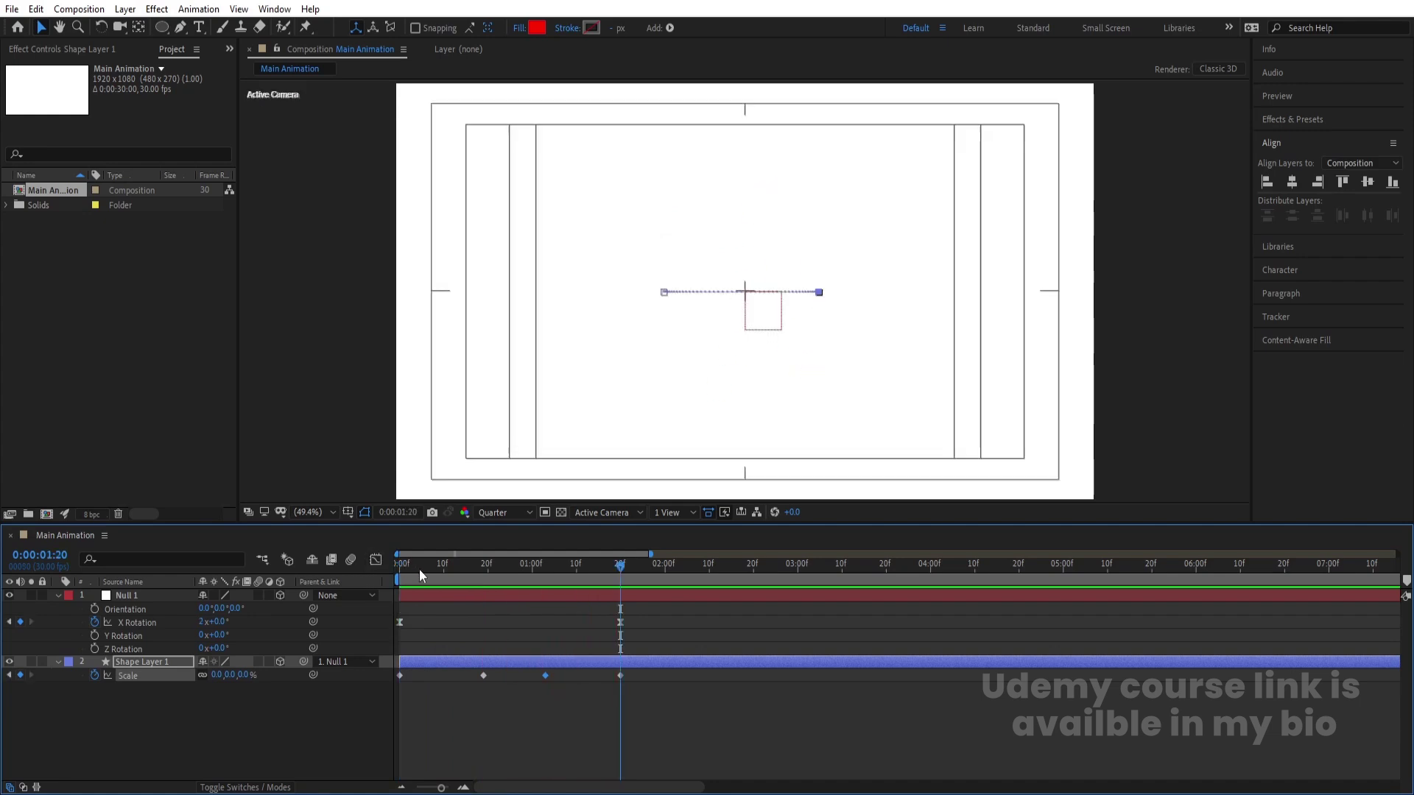
# Place the two 100% Scale keyframes at about 0:00:00:17 and 0:00:01:04, and preview the animation
pyautogui.click(444, 683)
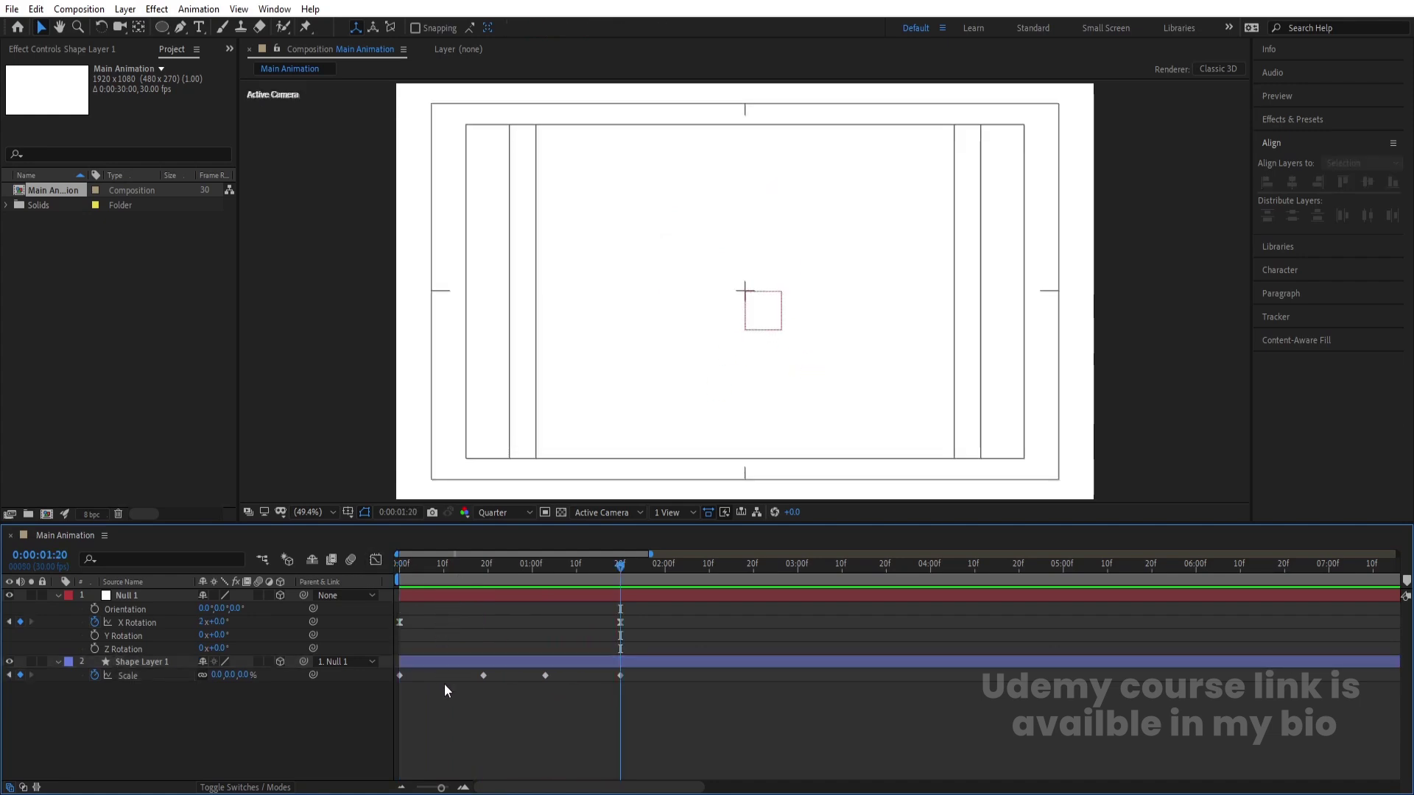
pyautogui.moveTo(486, 674); pyautogui.dragTo(553, 676)
pyautogui.click(536, 640)
pyautogui.moveTo(501, 568); pyautogui.dragTo(315, 579)
pyautogui.press('space')
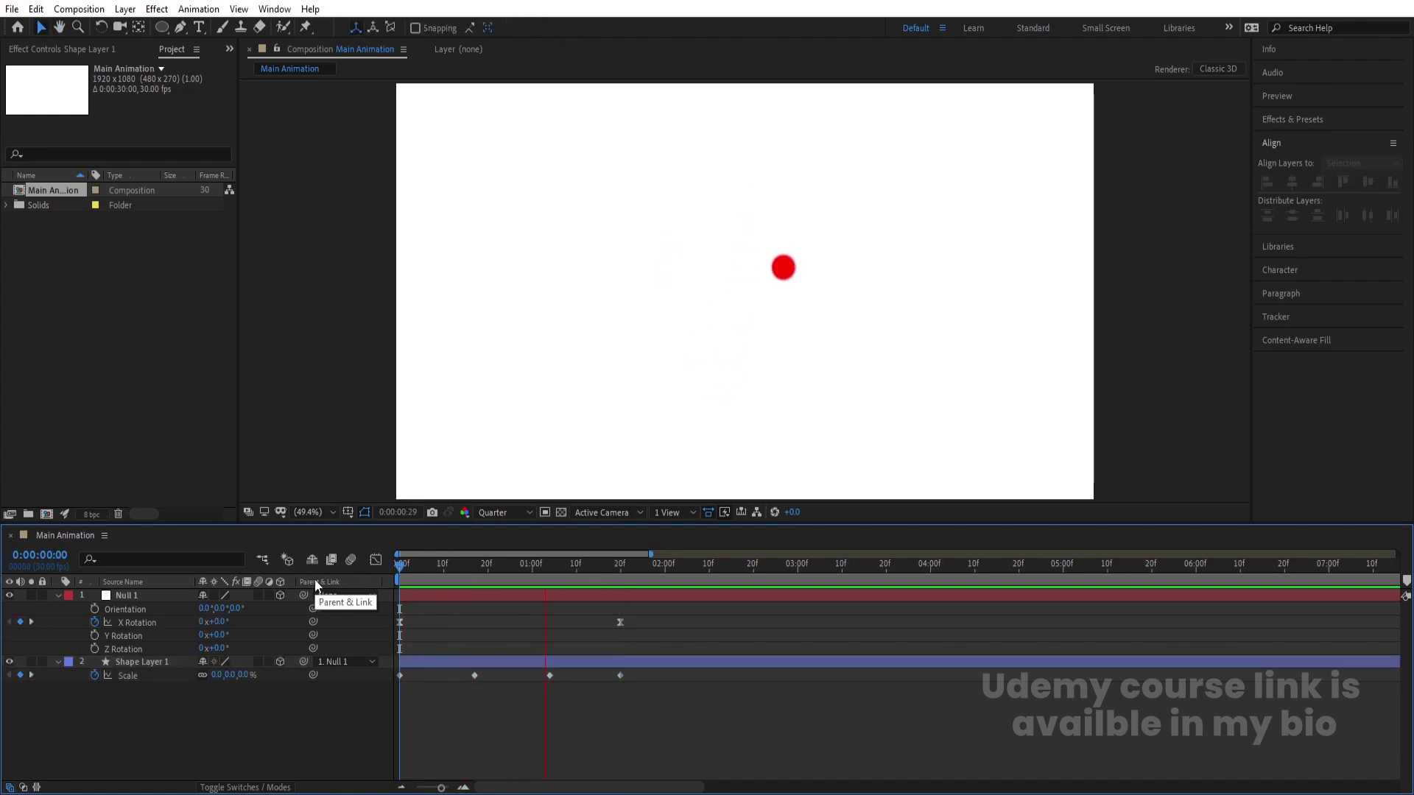
pyautogui.press('space')
pyautogui.press('space')
pyautogui.press('space')
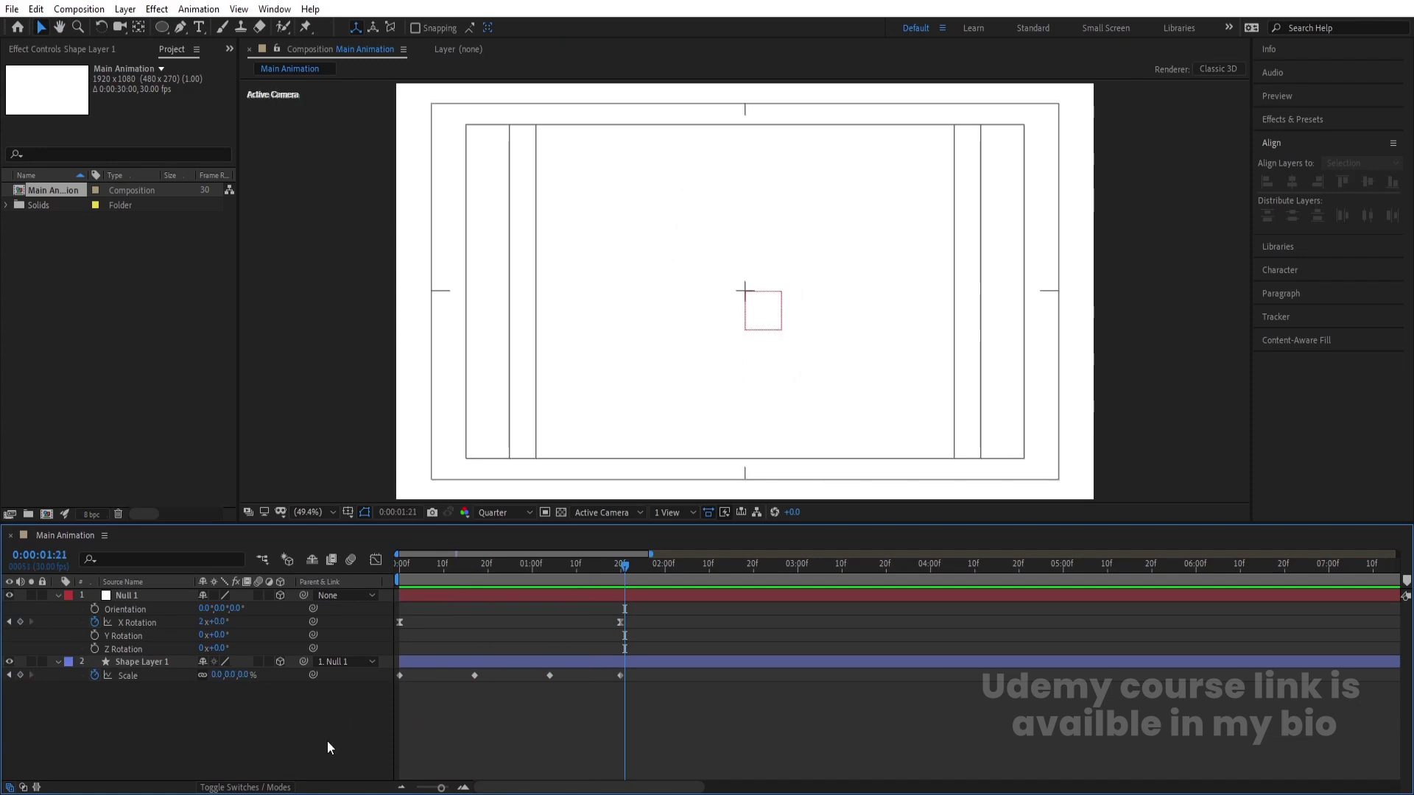
# Collapse the layer properties and pre-compose the null and circle layers into a composition named Sphere
pyautogui.press('u')
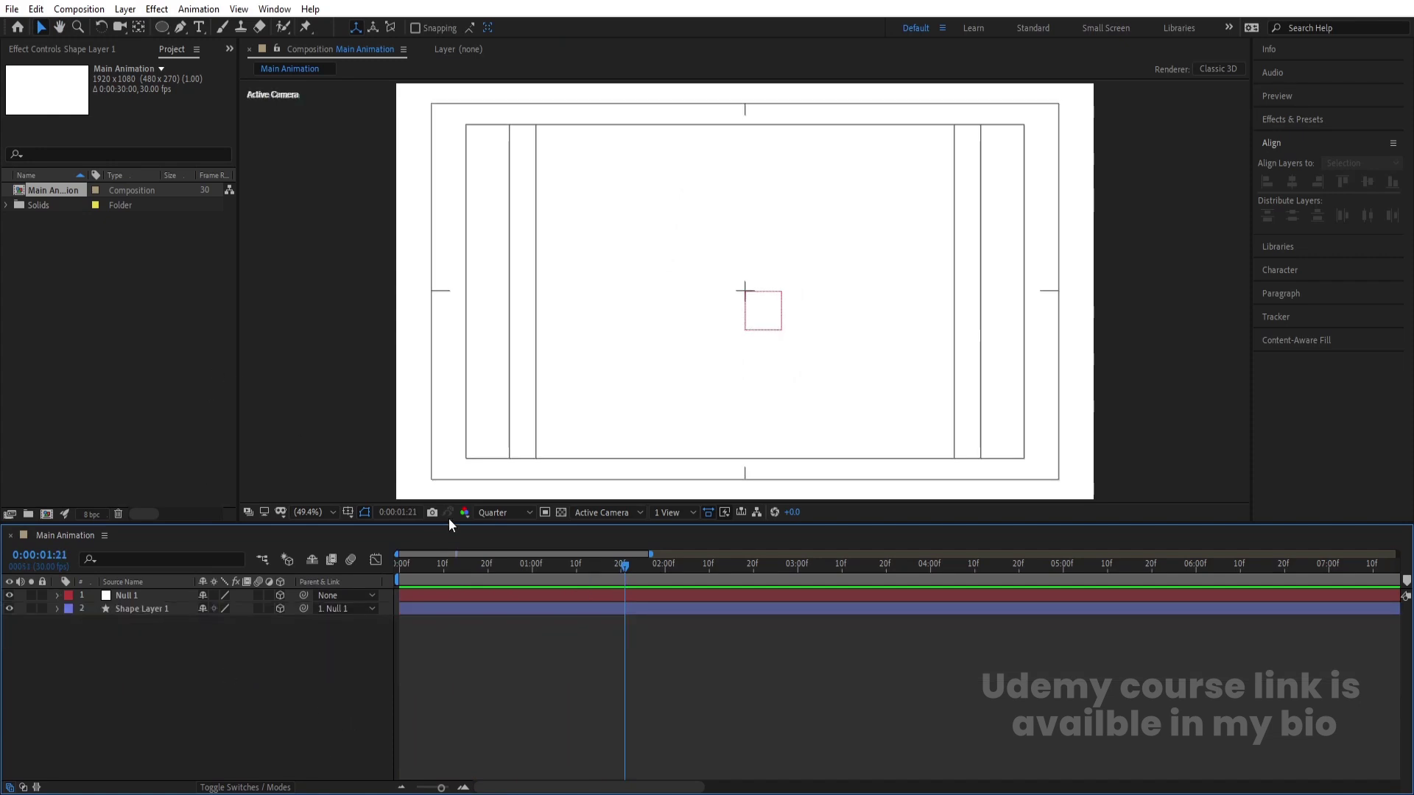
pyautogui.moveTo(173, 651); pyautogui.dragTo(114, 593)
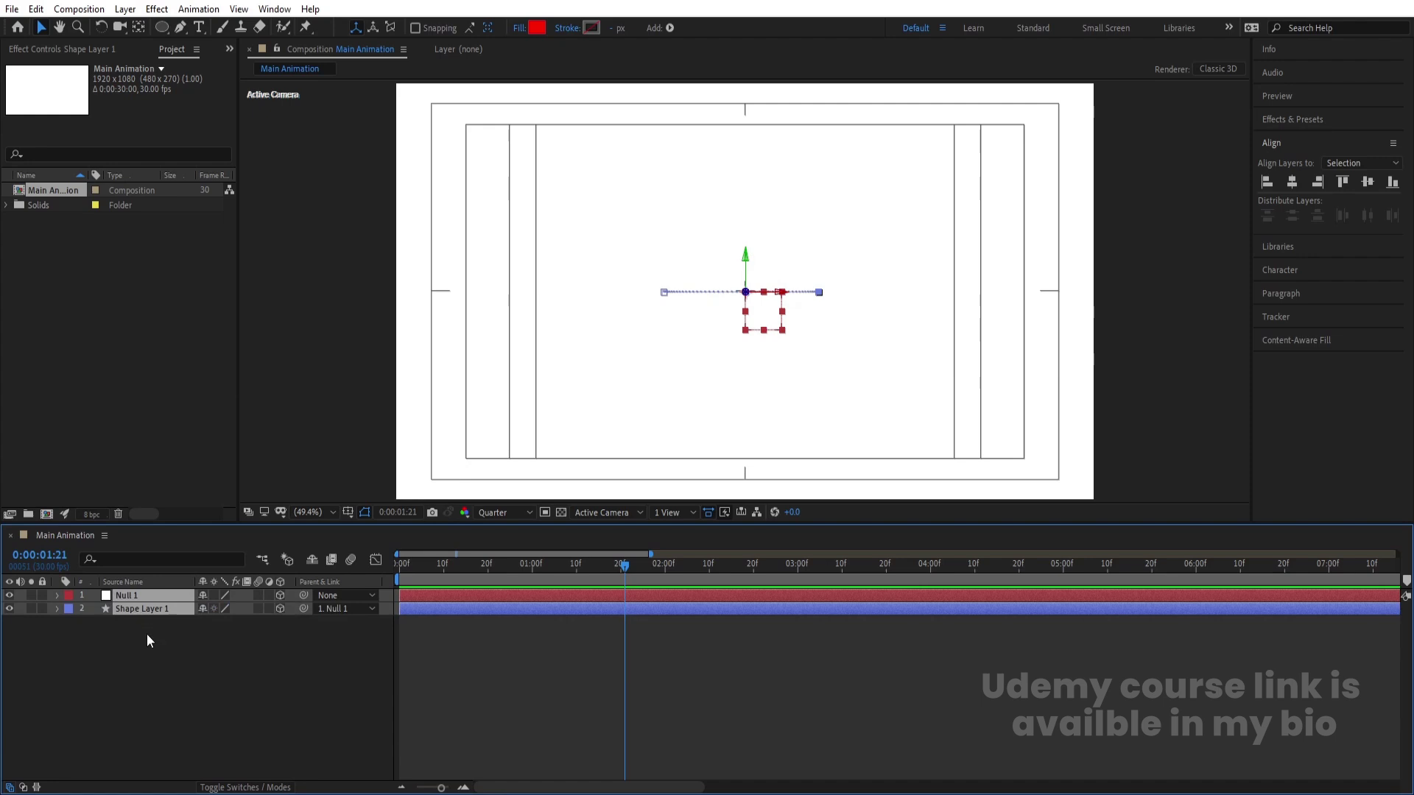
pyautogui.hotkey('ctrl', 'shift', 'c')
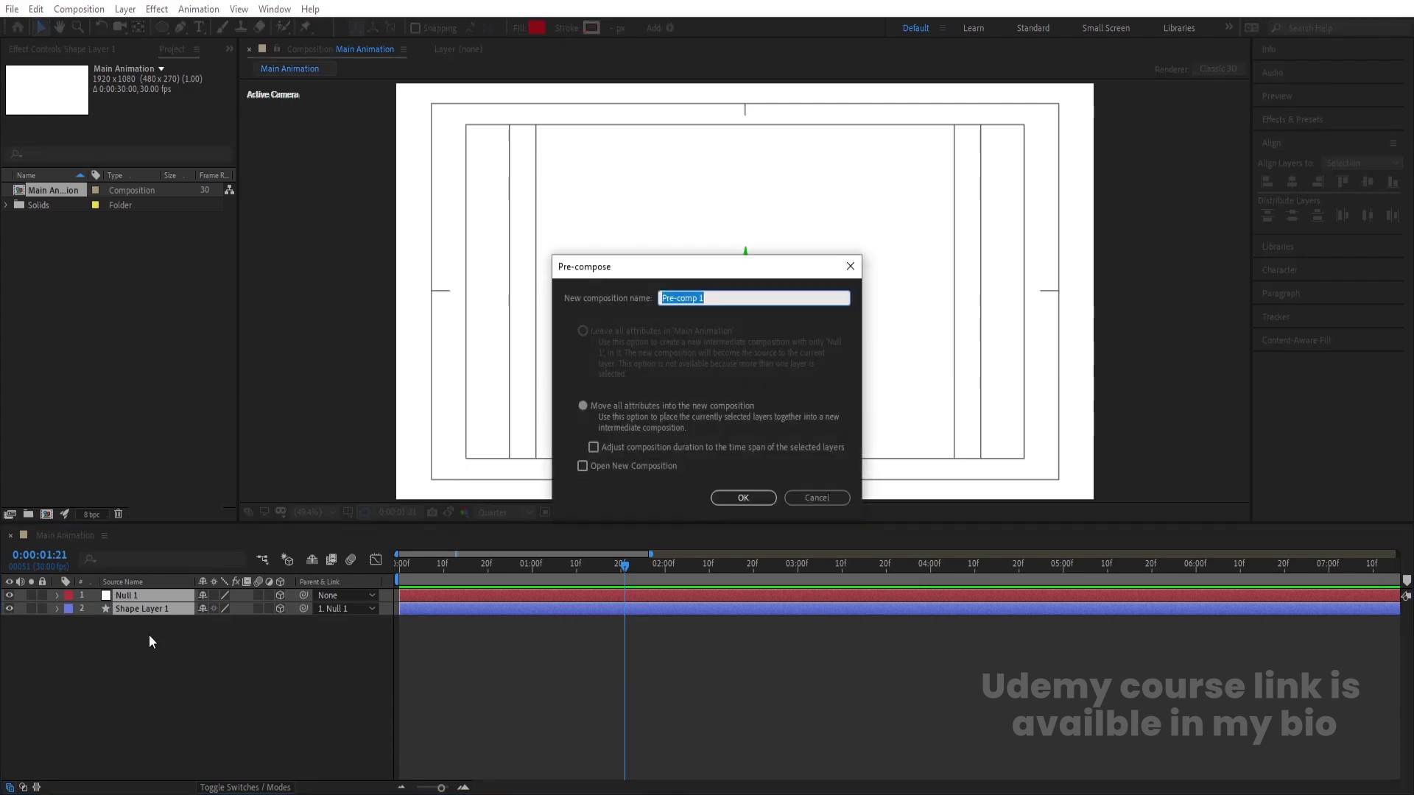
pyautogui.write('Sphere')
pyautogui.press('Return')
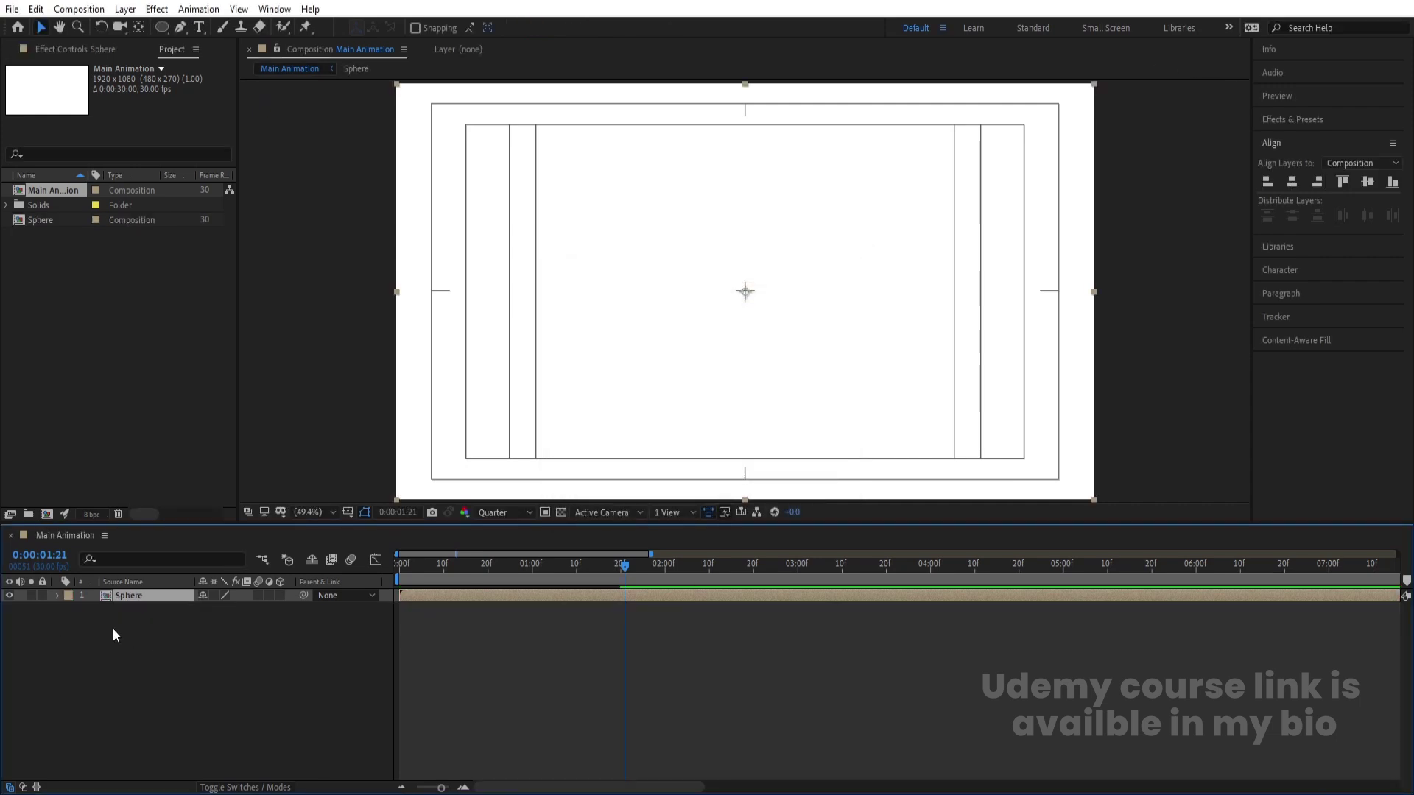
# Find the Echo effect and apply it to the Sphere layer, with the time at 0:00:01:02
pyautogui.moveTo(590, 568); pyautogui.dragTo(540, 567)
pyautogui.click(1306, 118)
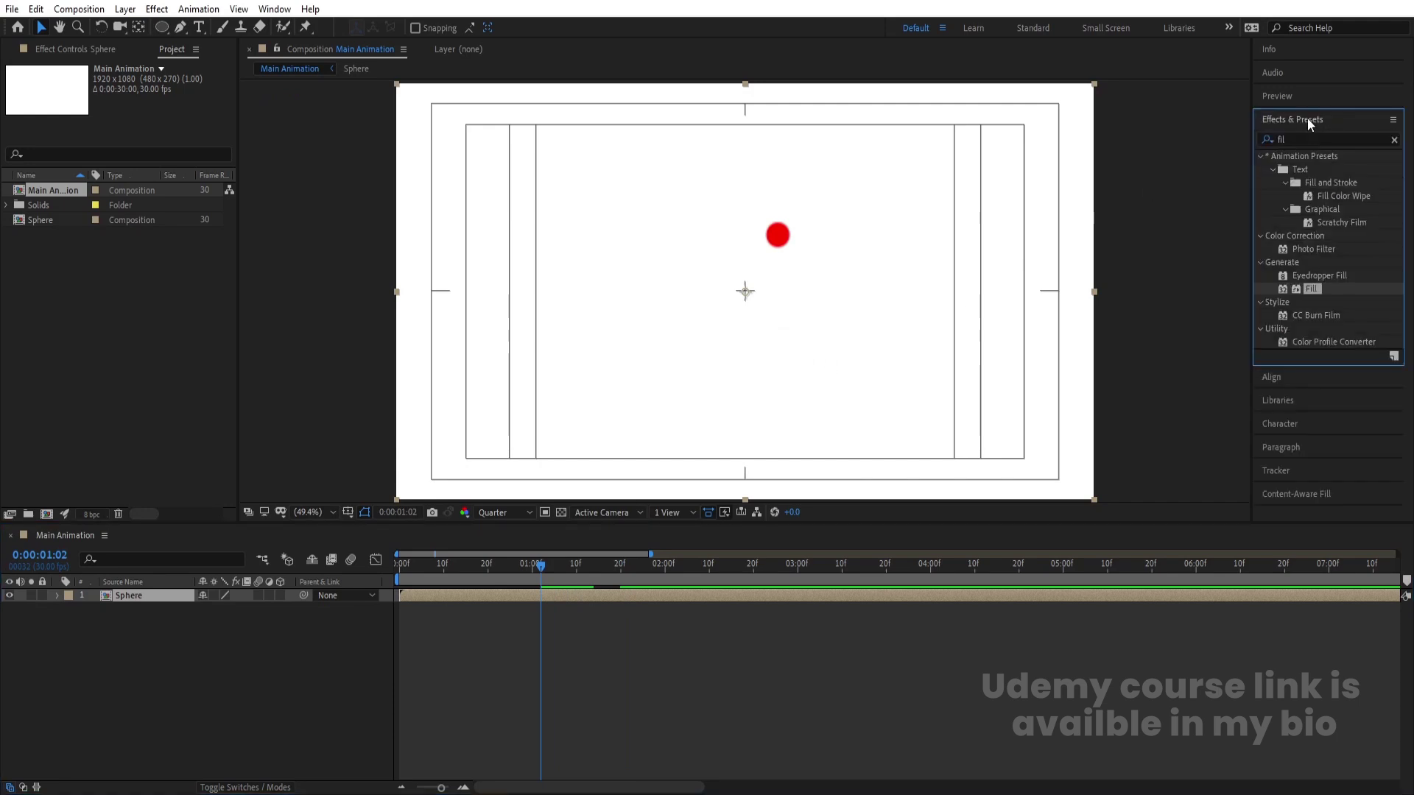
pyautogui.moveTo(1294, 140); pyautogui.dragTo(1255, 140)
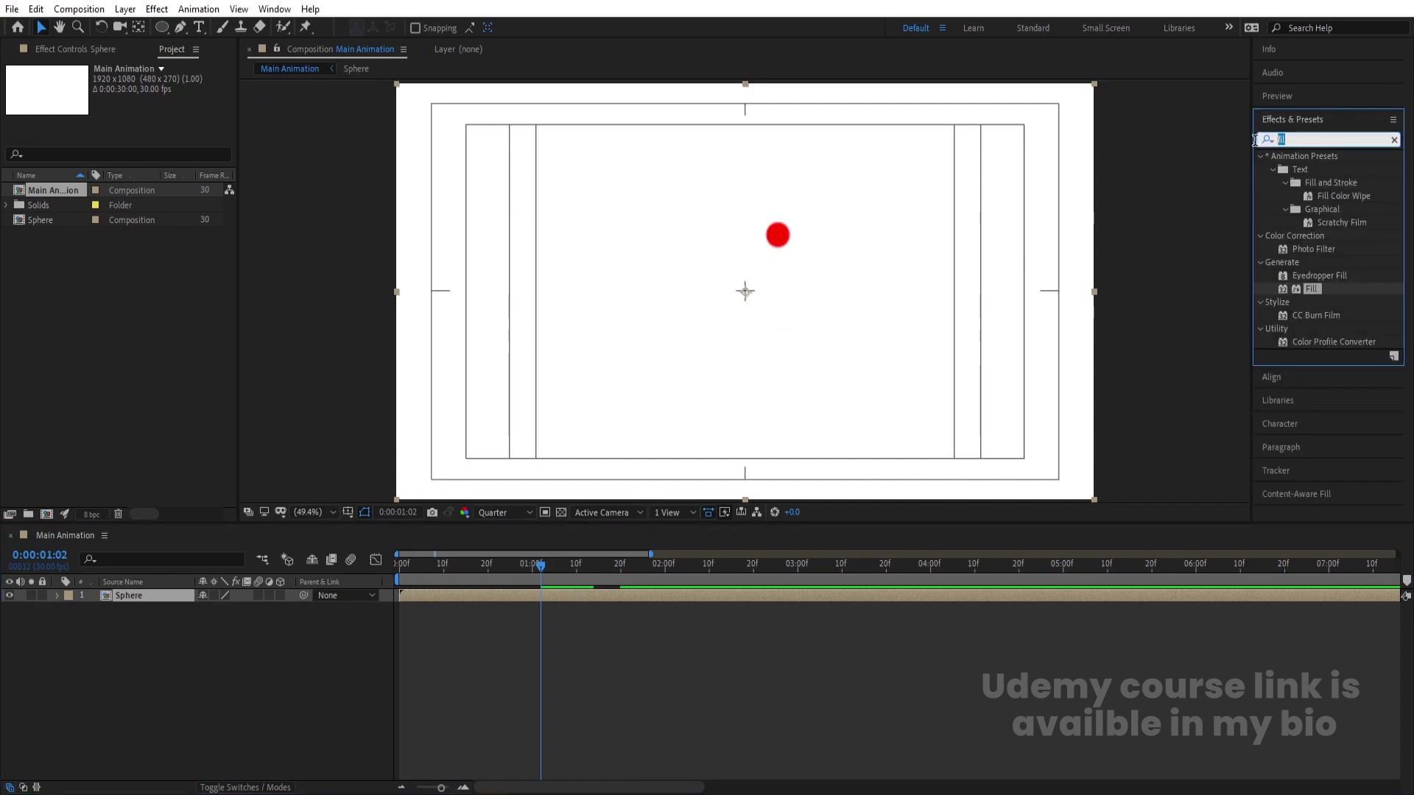
pyautogui.write('ech')
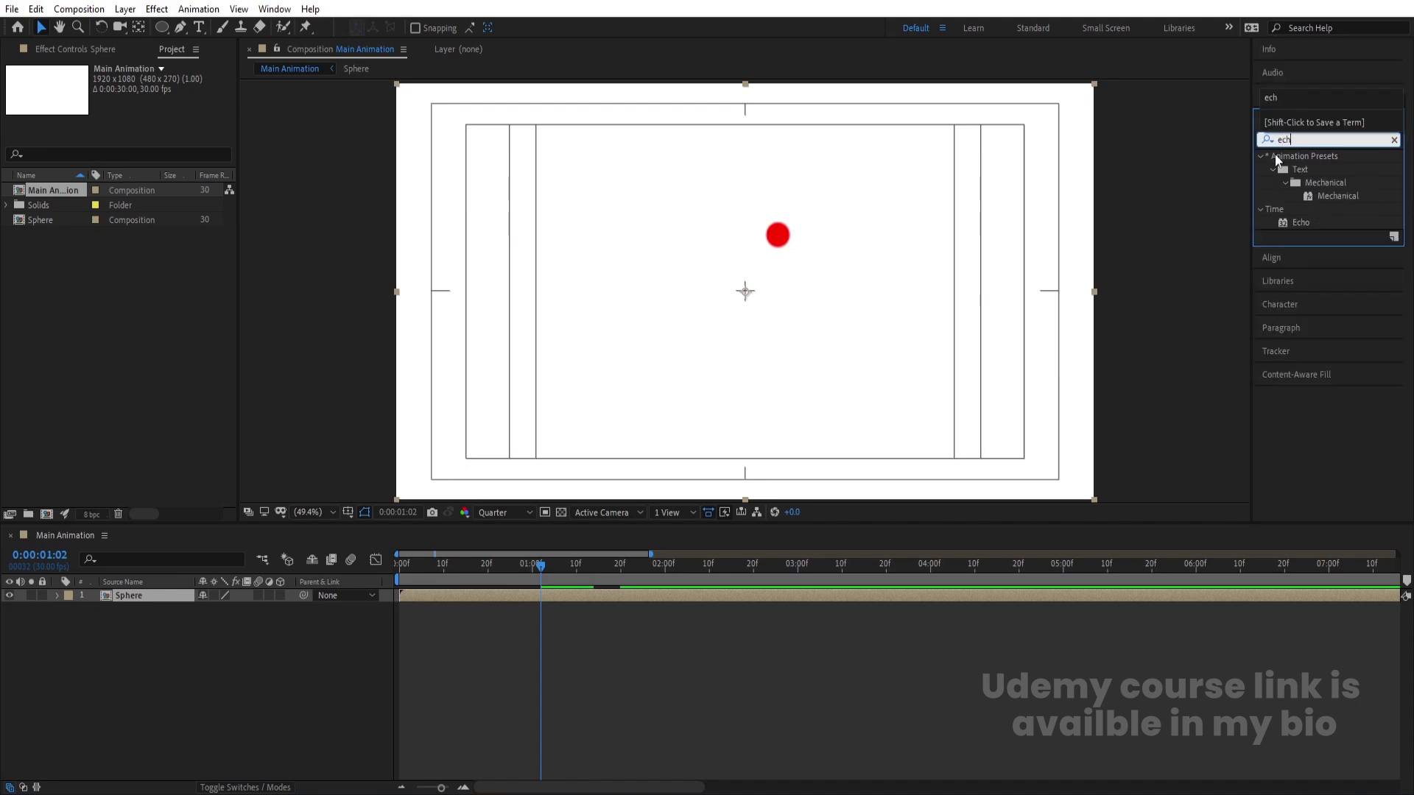
pyautogui.doubleClick(1296, 221)
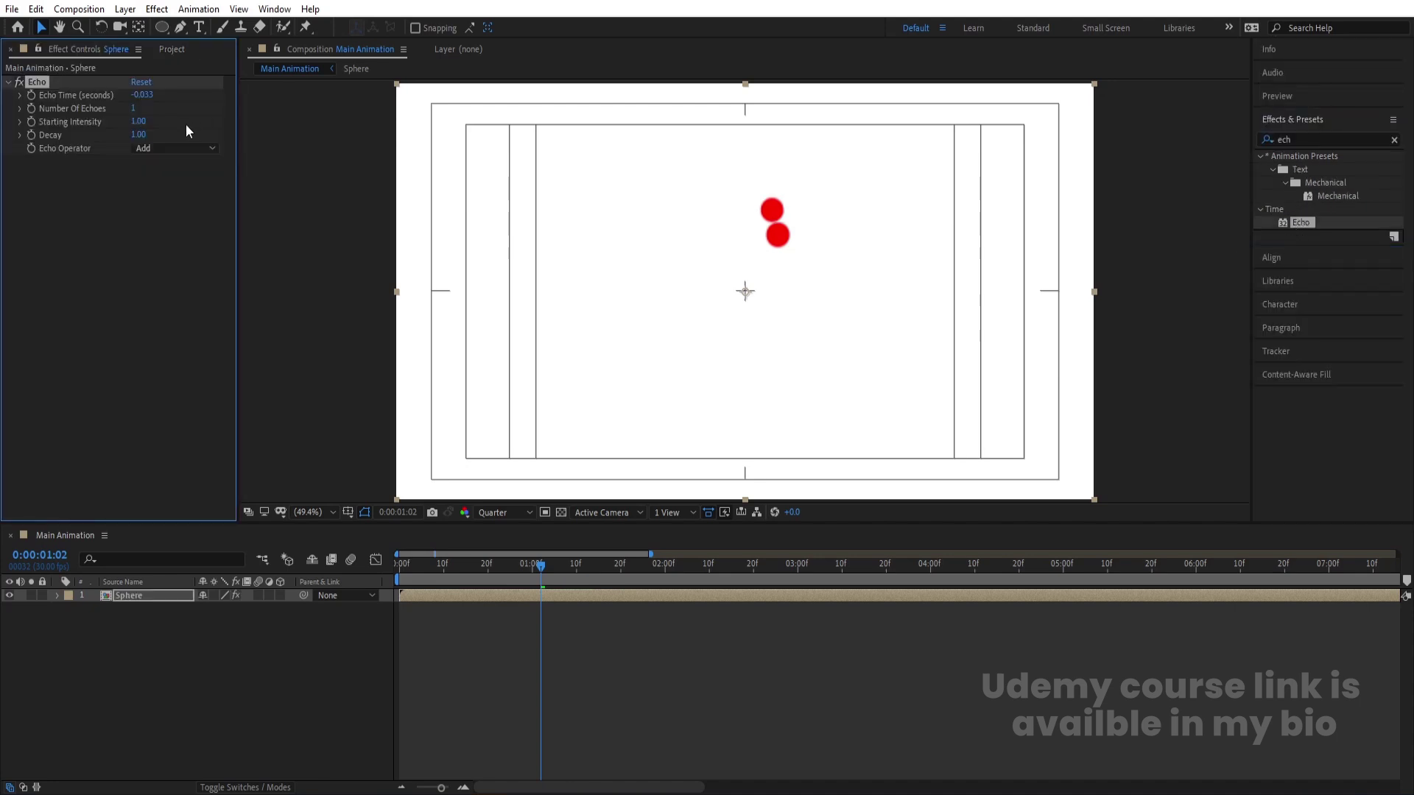
# Set the Echo effect on the Sphere layer to 100 echoes with an echo time of -0.003 seconds
pyautogui.click(137, 108)
pyautogui.press('Return')
pyautogui.click(144, 97)
pyautogui.click(149, 95)
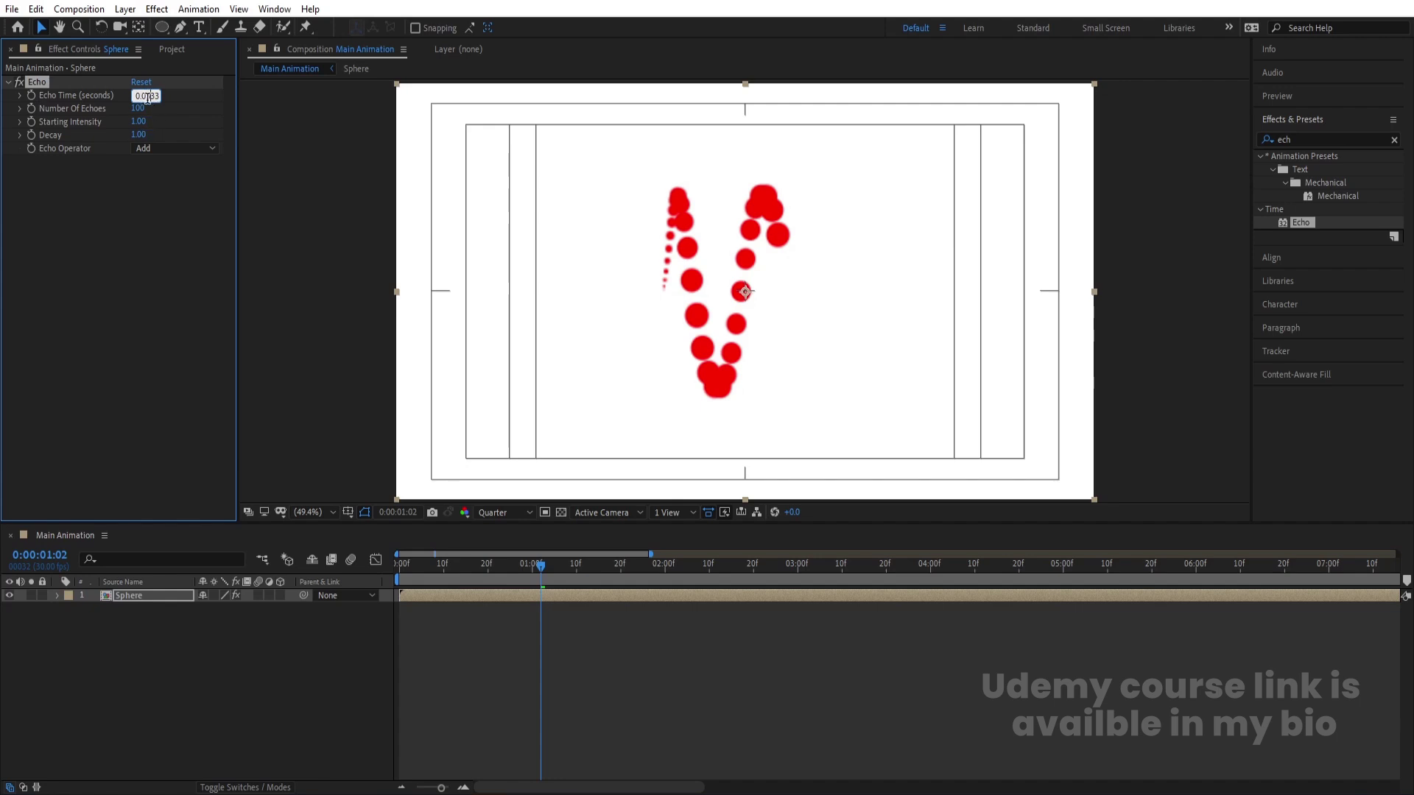
pyautogui.write('0')
pyautogui.click(276, 637)
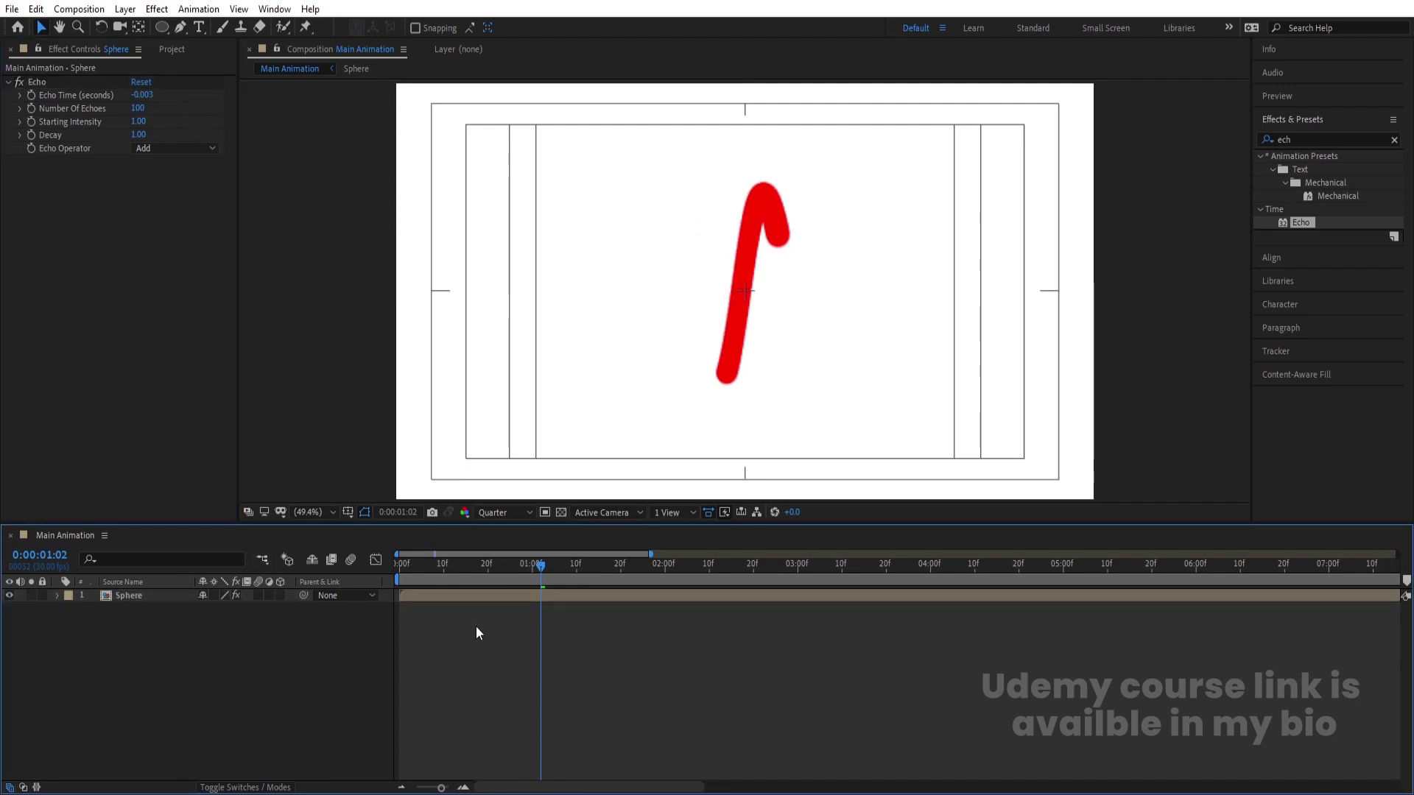
# Preview the echo trail from the start of the Main Animation composition
pyautogui.moveTo(467, 565); pyautogui.dragTo(300, 572)
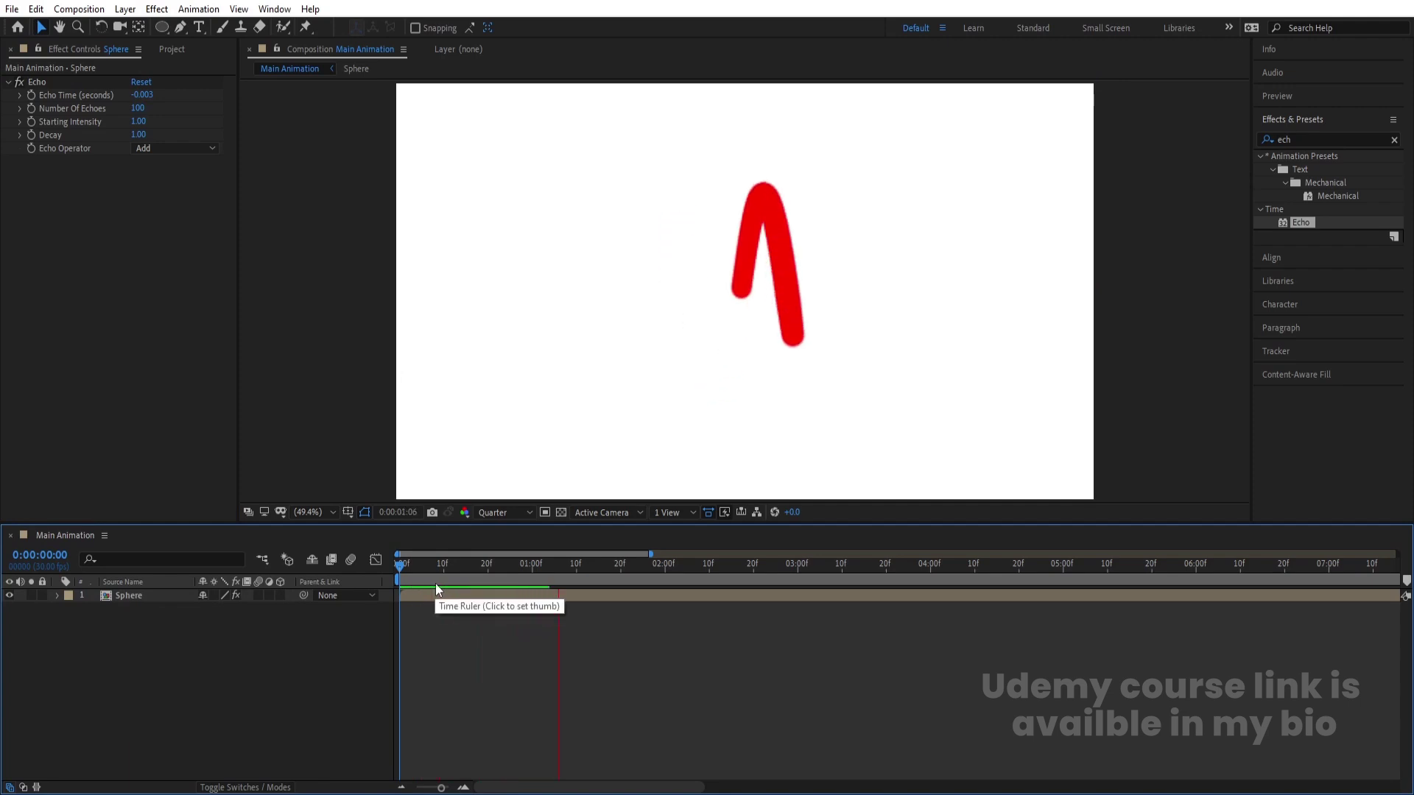
pyautogui.press('space')
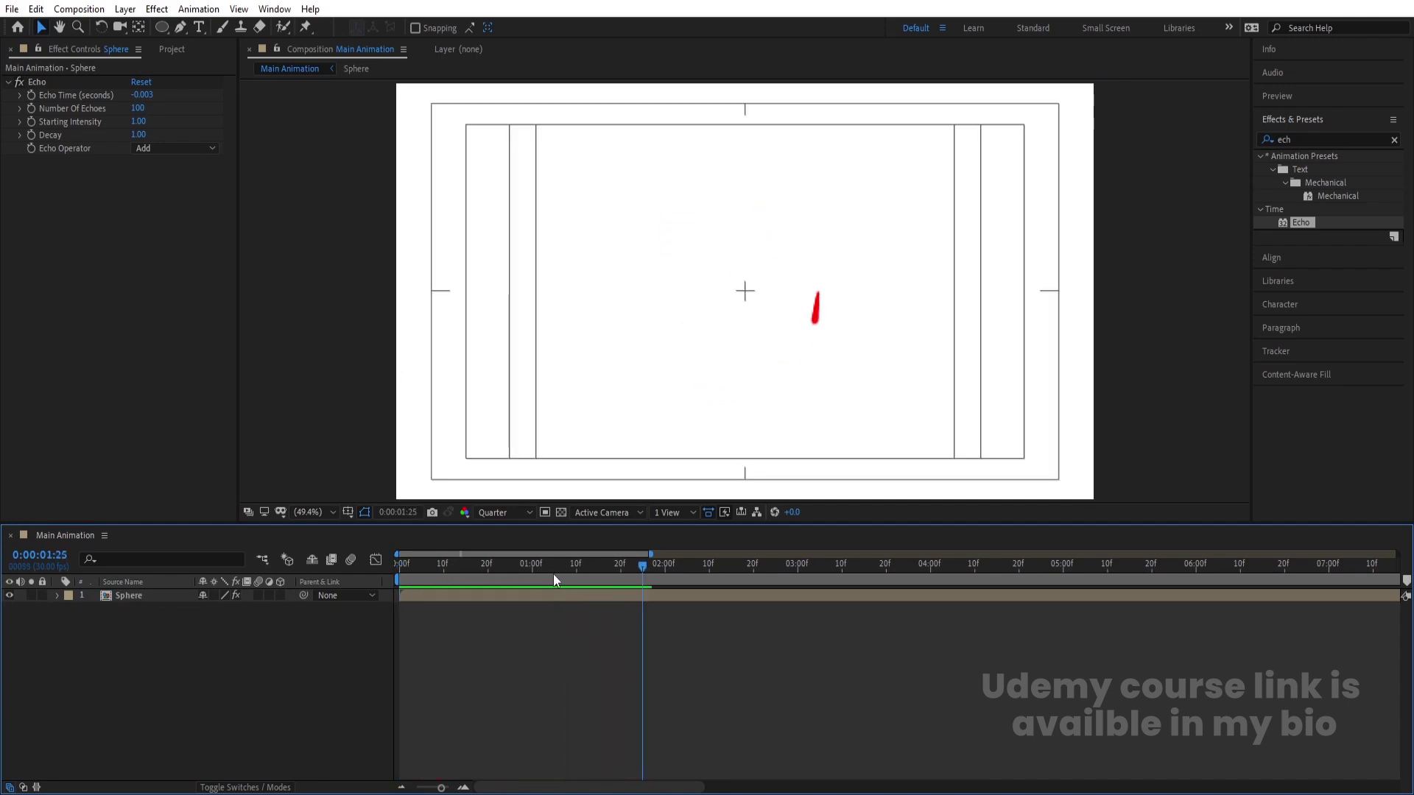
pyautogui.click(479, 568)
pyautogui.press('space')
pyautogui.press("'")
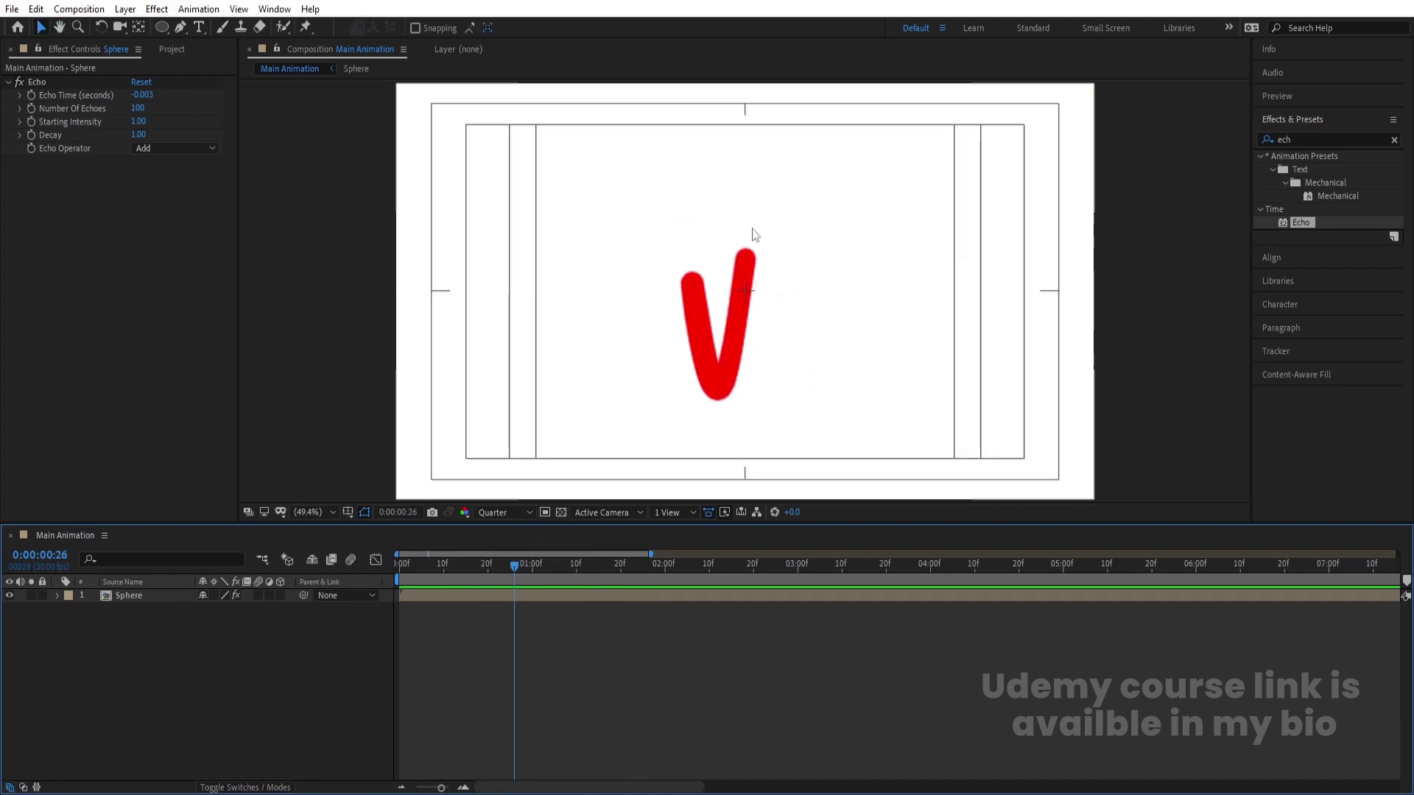
# In the Sphere composition, reveal the keyframes and move the two middle 100% Scale keyframes to about 0:00:00:24 and 0:00:00:27
pyautogui.doubleClick(485, 593)
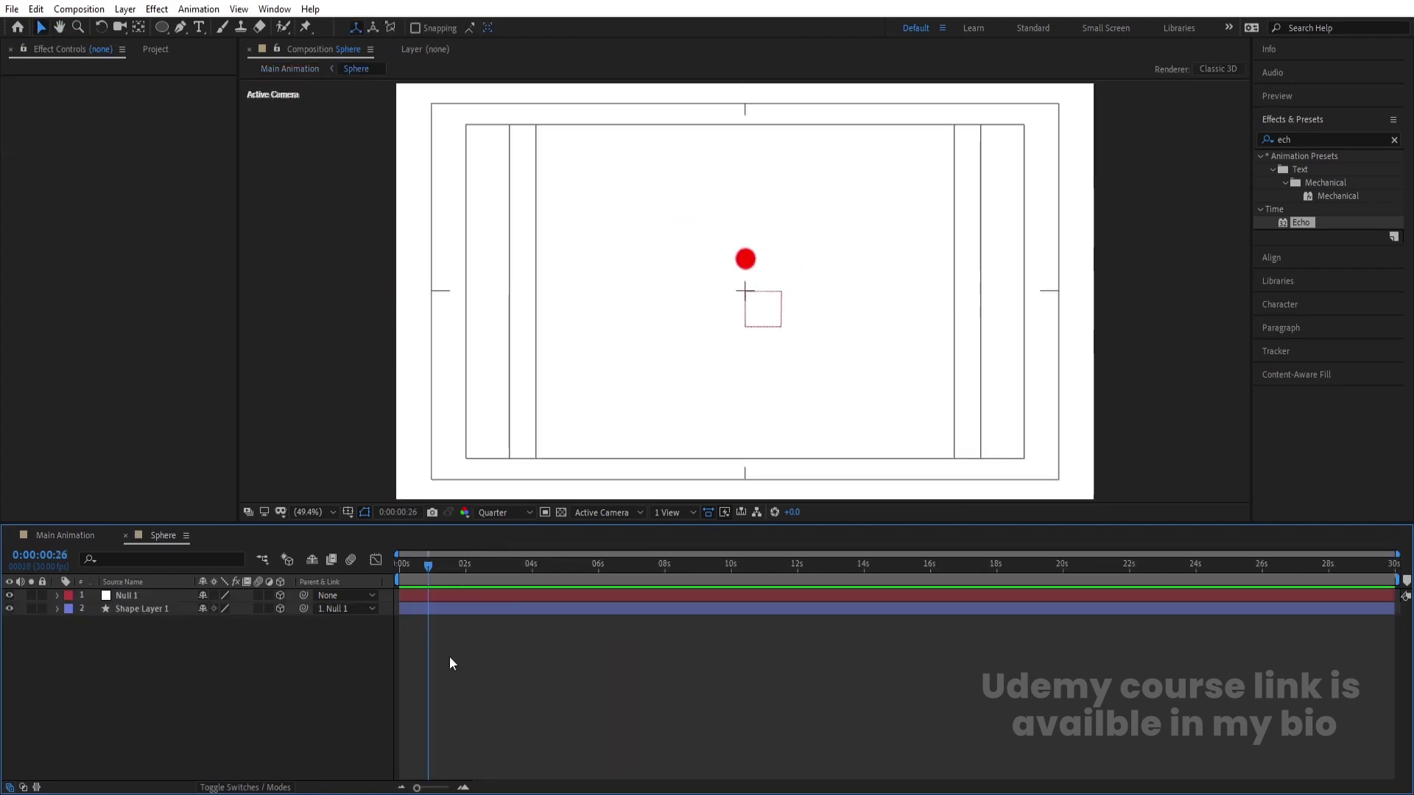
pyautogui.press('u')
pyautogui.press('=')
pyautogui.press('space')
pyautogui.click(483, 648)
pyautogui.moveTo(483, 652); pyautogui.dragTo(518, 649)
# Return to the Main Animation composition, preview the trail and set the time to 0:00:00:24
pyautogui.click(65, 535)
pyautogui.press('space')
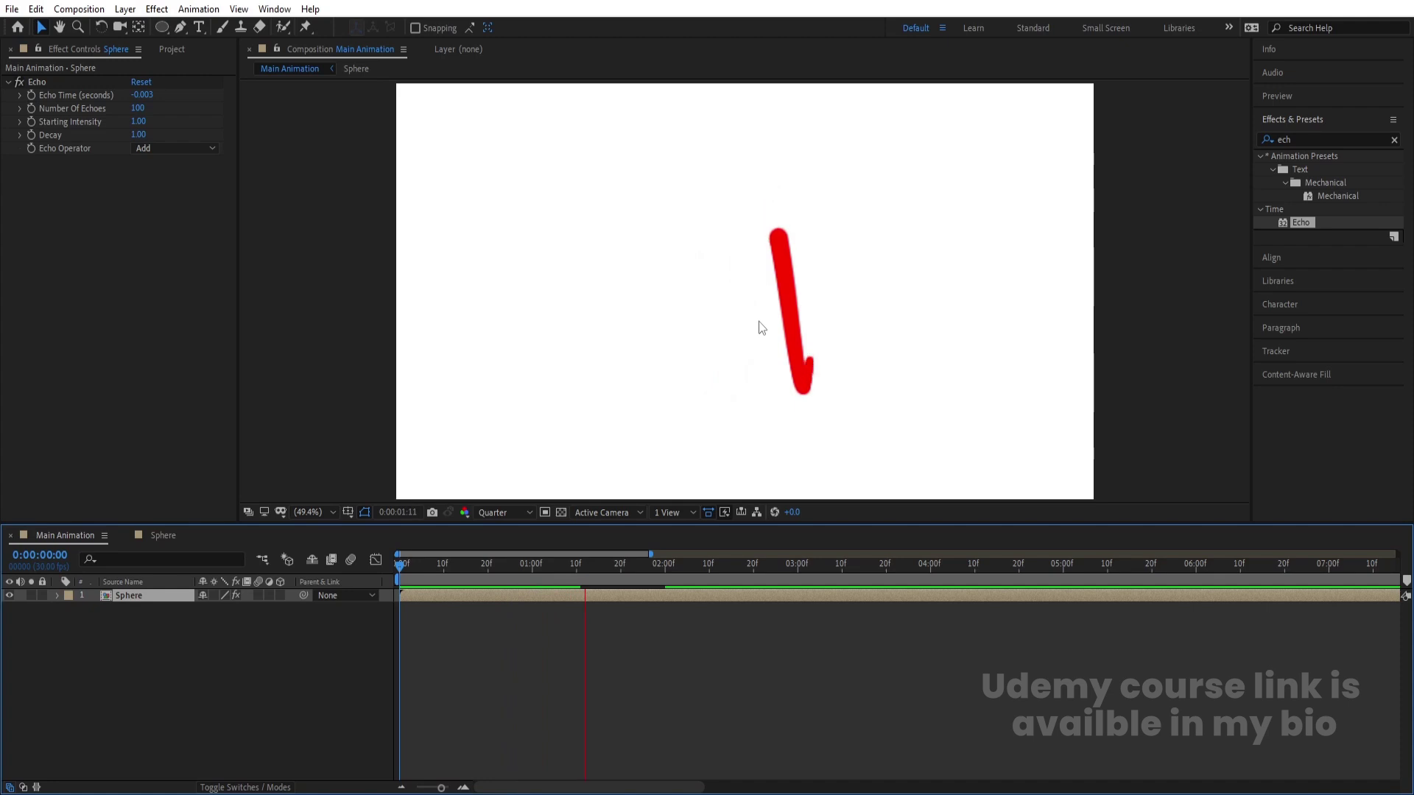
pyautogui.press('space')
pyautogui.press('space')
pyautogui.press('space')
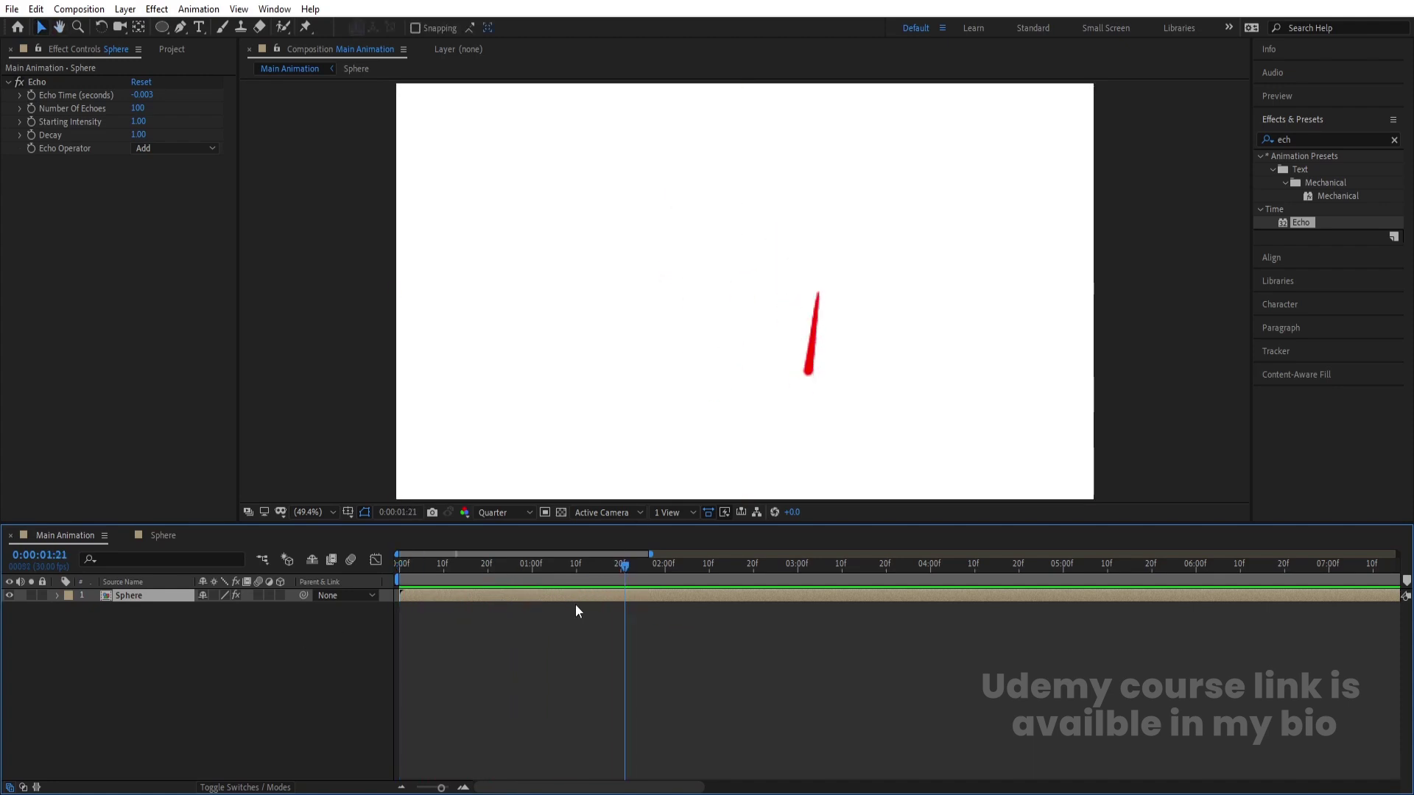
pyautogui.moveTo(536, 570); pyautogui.dragTo(505, 572)
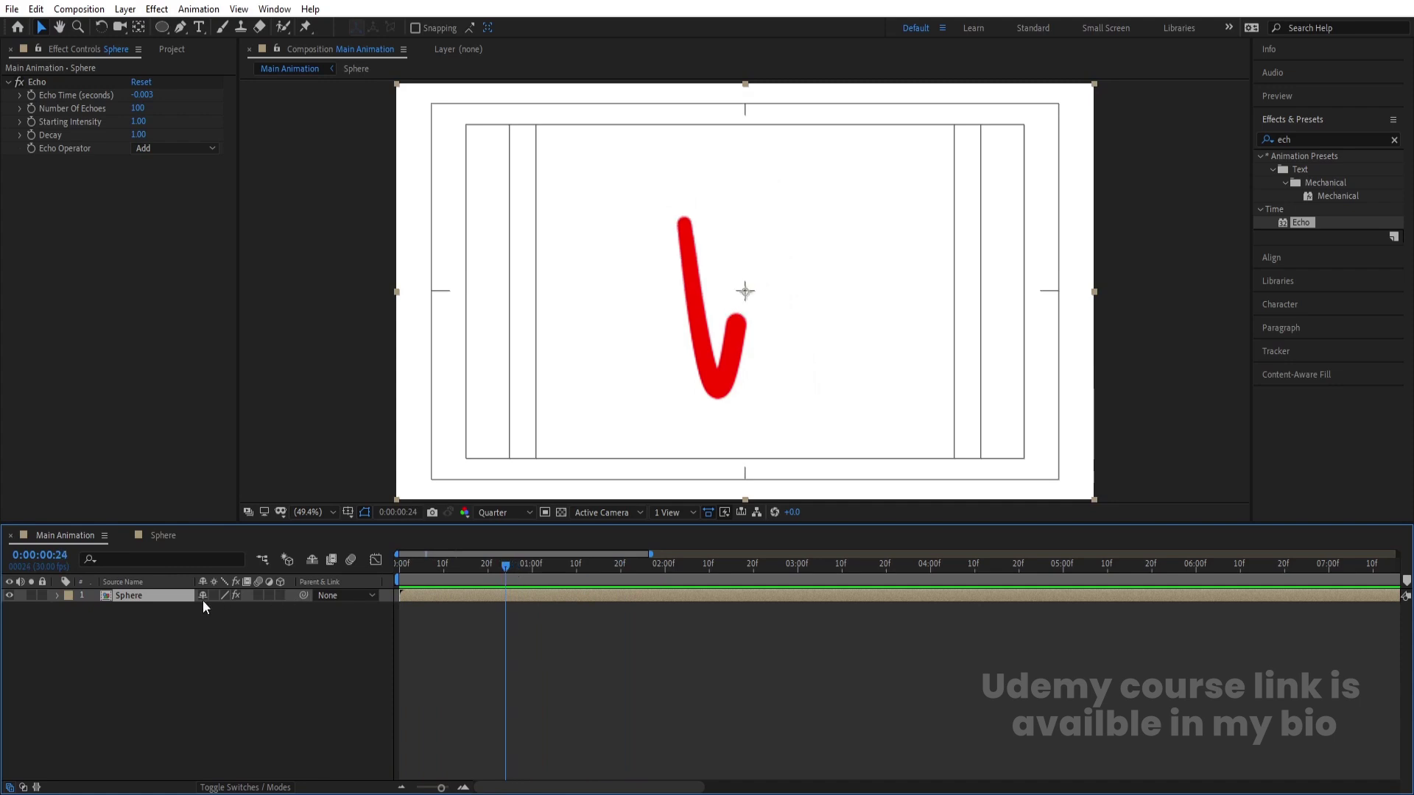
# Change the circle's fill colour to white (FFFFFF) on Shape Layer 1 in the Sphere composition
pyautogui.click(164, 536)
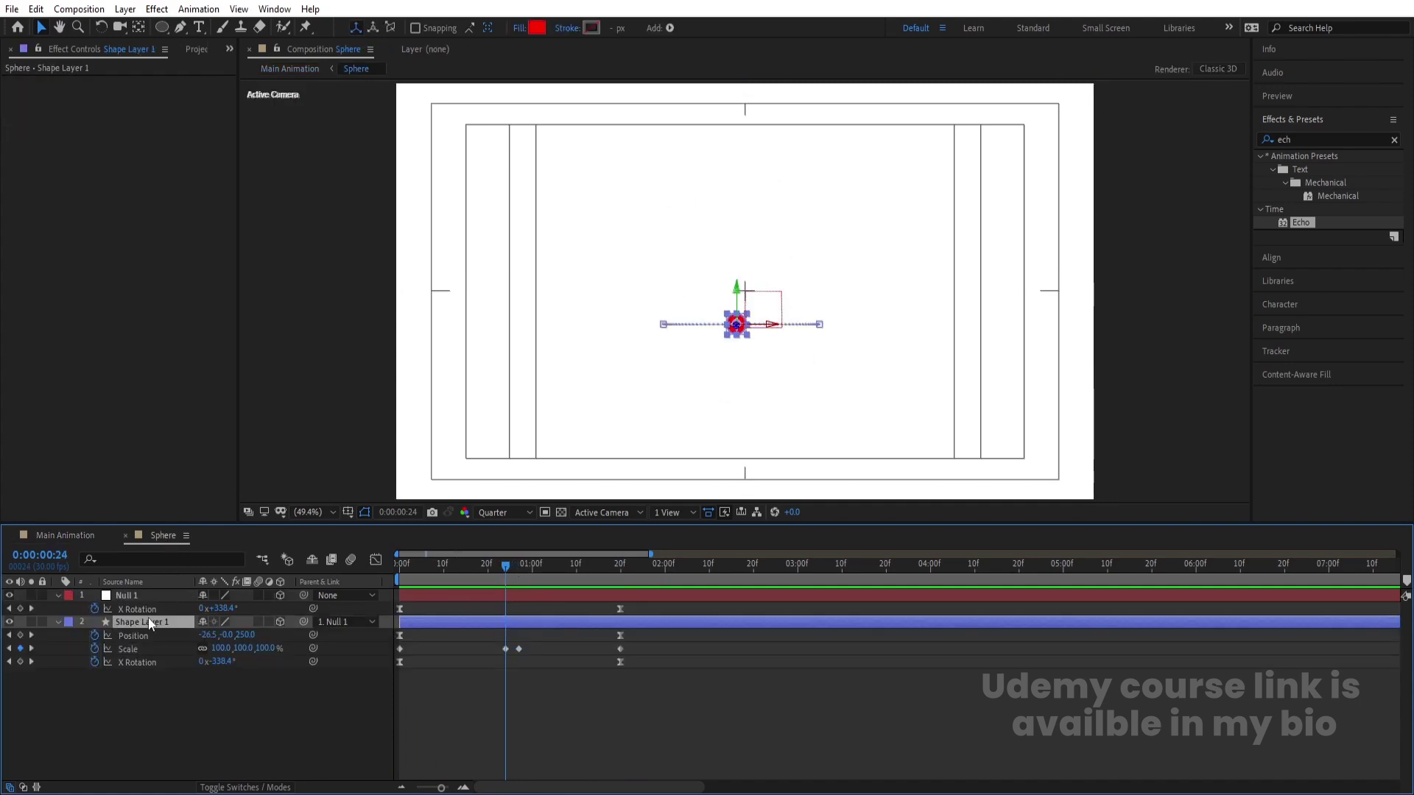
pyautogui.click(540, 29)
pyautogui.moveTo(188, 429); pyautogui.dragTo(45, 132)
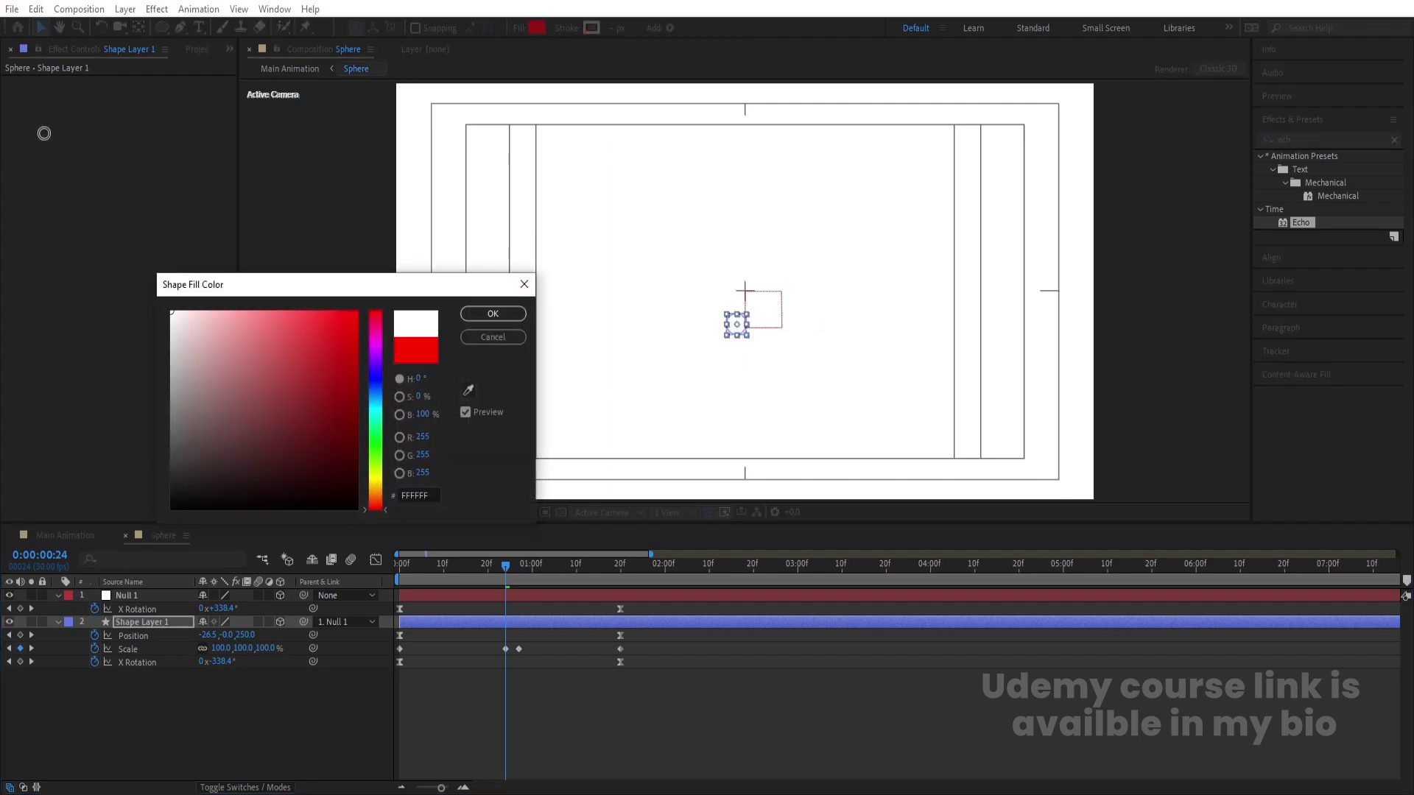
pyautogui.press('Return')
# Give the circle a red (FF0000) stroke with a width of 15 px
pyautogui.click(591, 28)
pyautogui.write('FF0000')
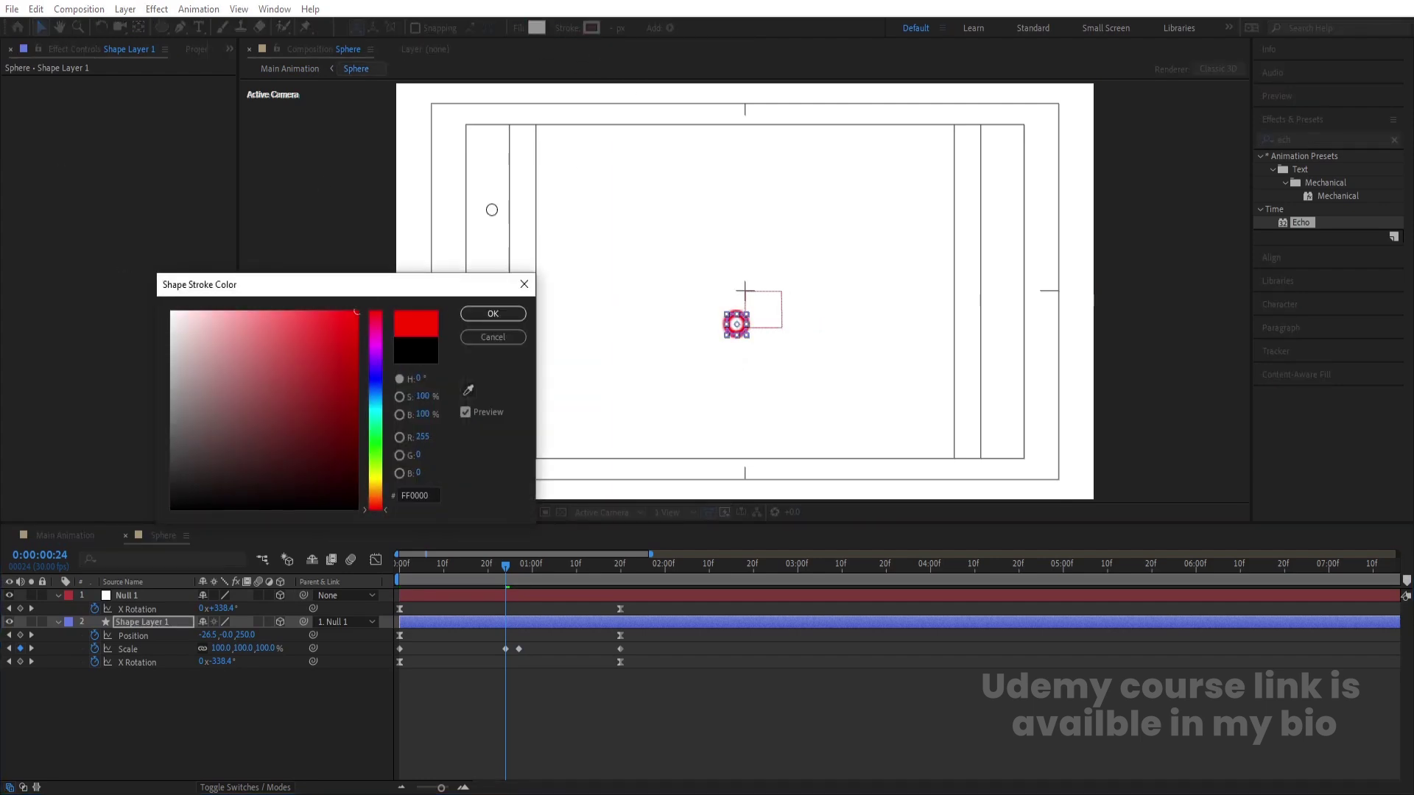
pyautogui.press('Return')
pyautogui.click(619, 28)
pyautogui.write('15')
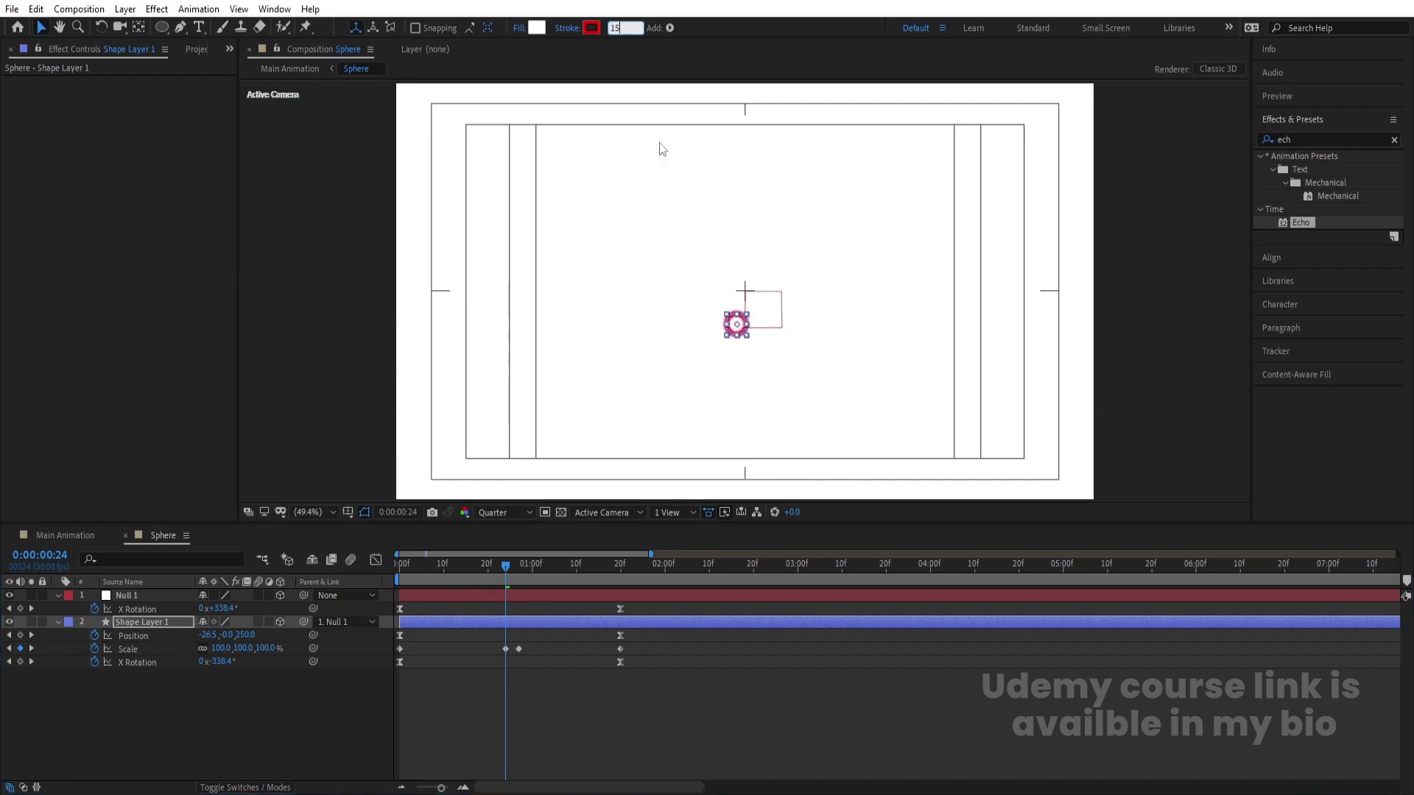
pyautogui.press('Return')
# Preview the outlined trail in the Main Animation composition from the start
pyautogui.click(93, 532)
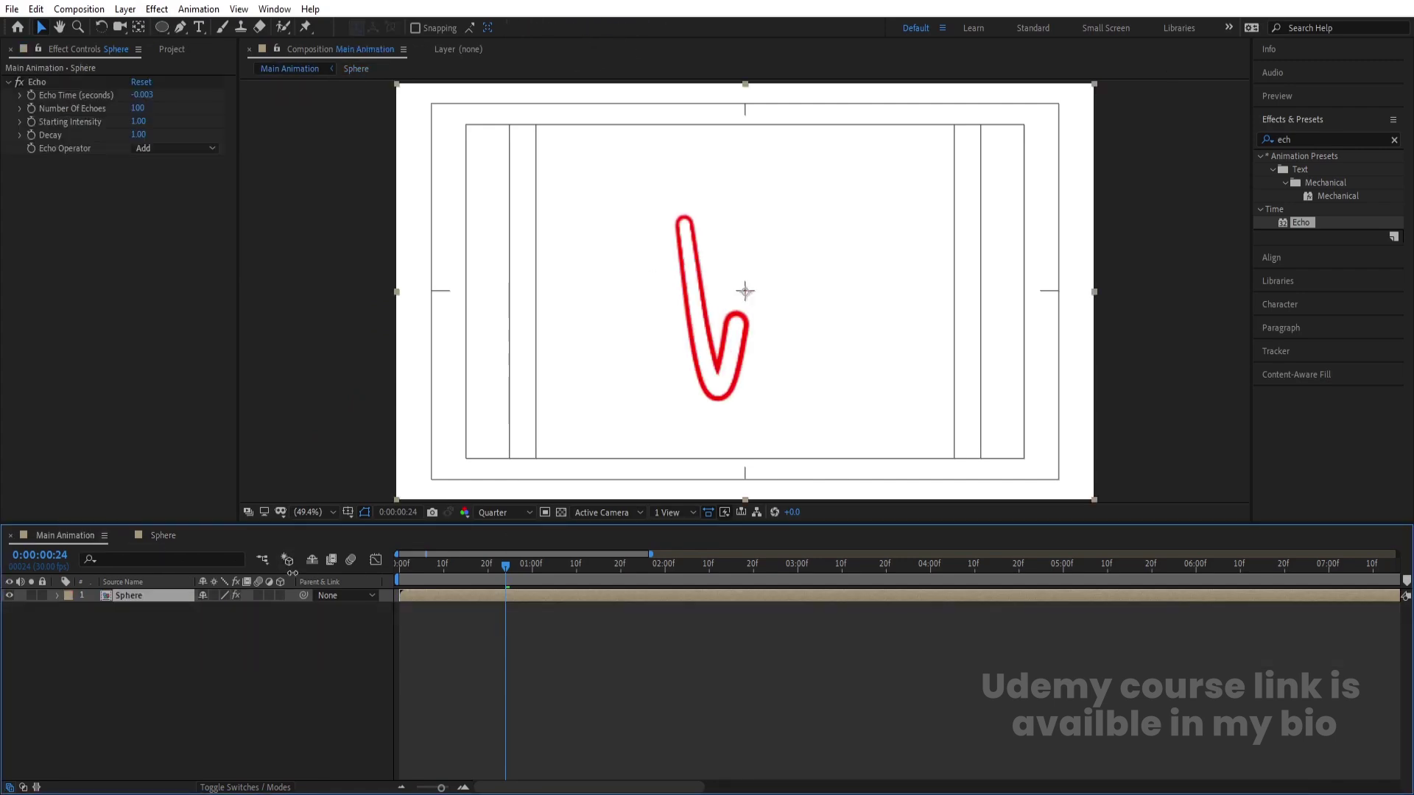
pyautogui.moveTo(488, 571); pyautogui.dragTo(286, 577)
pyautogui.press('space')
pyautogui.press('space')
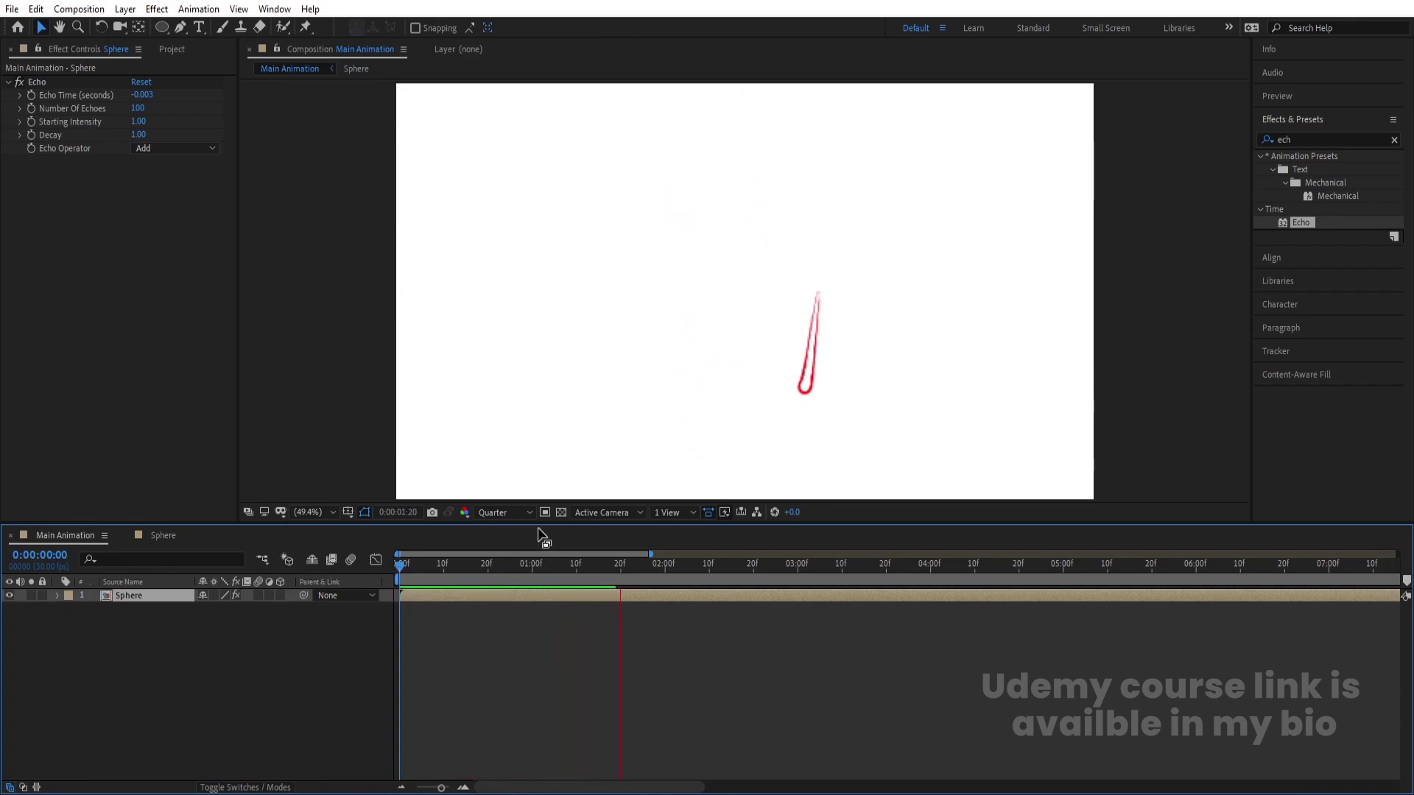
pyautogui.press('space')
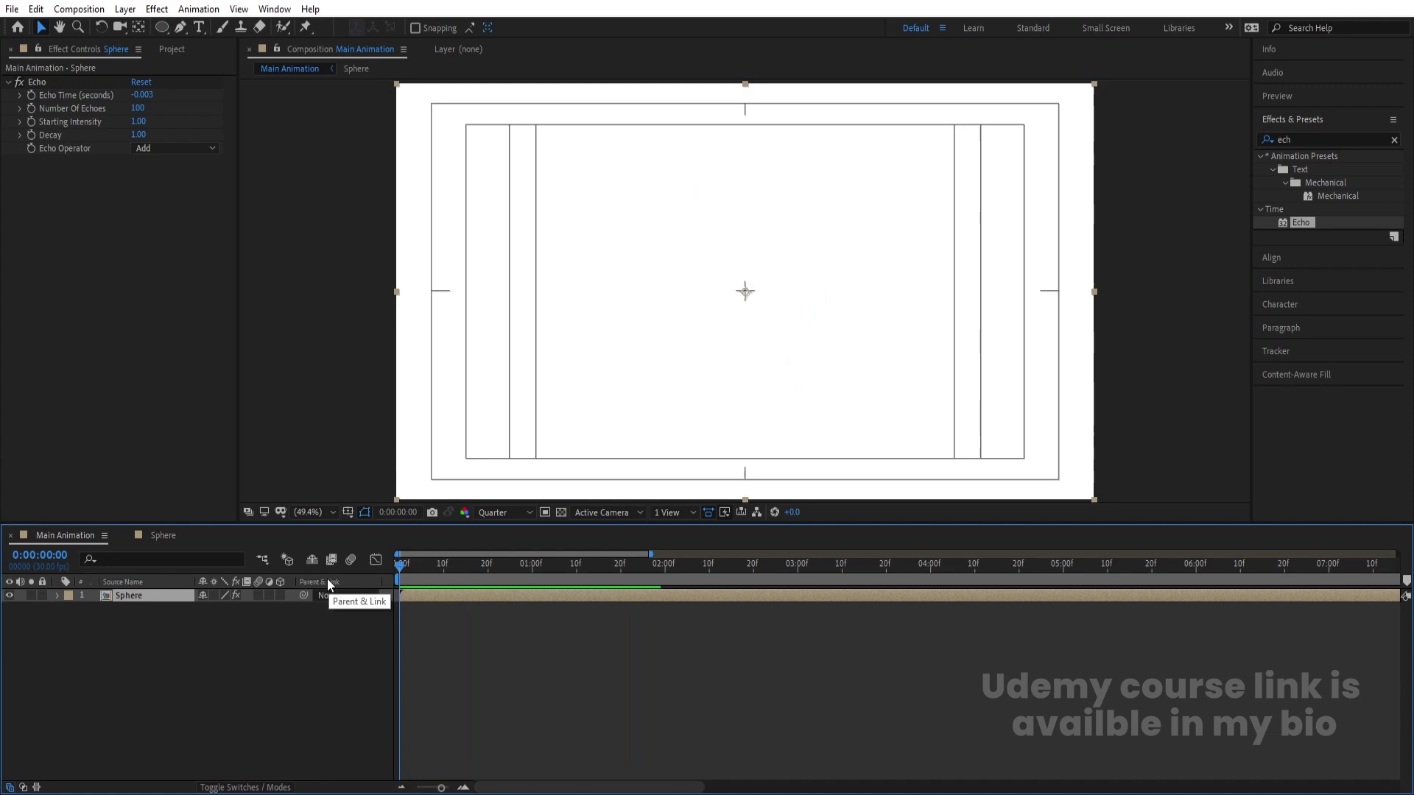
# Set the circle's stroke width to 10 px in the Sphere composition and preview Main Animation
pyautogui.click(163, 535)
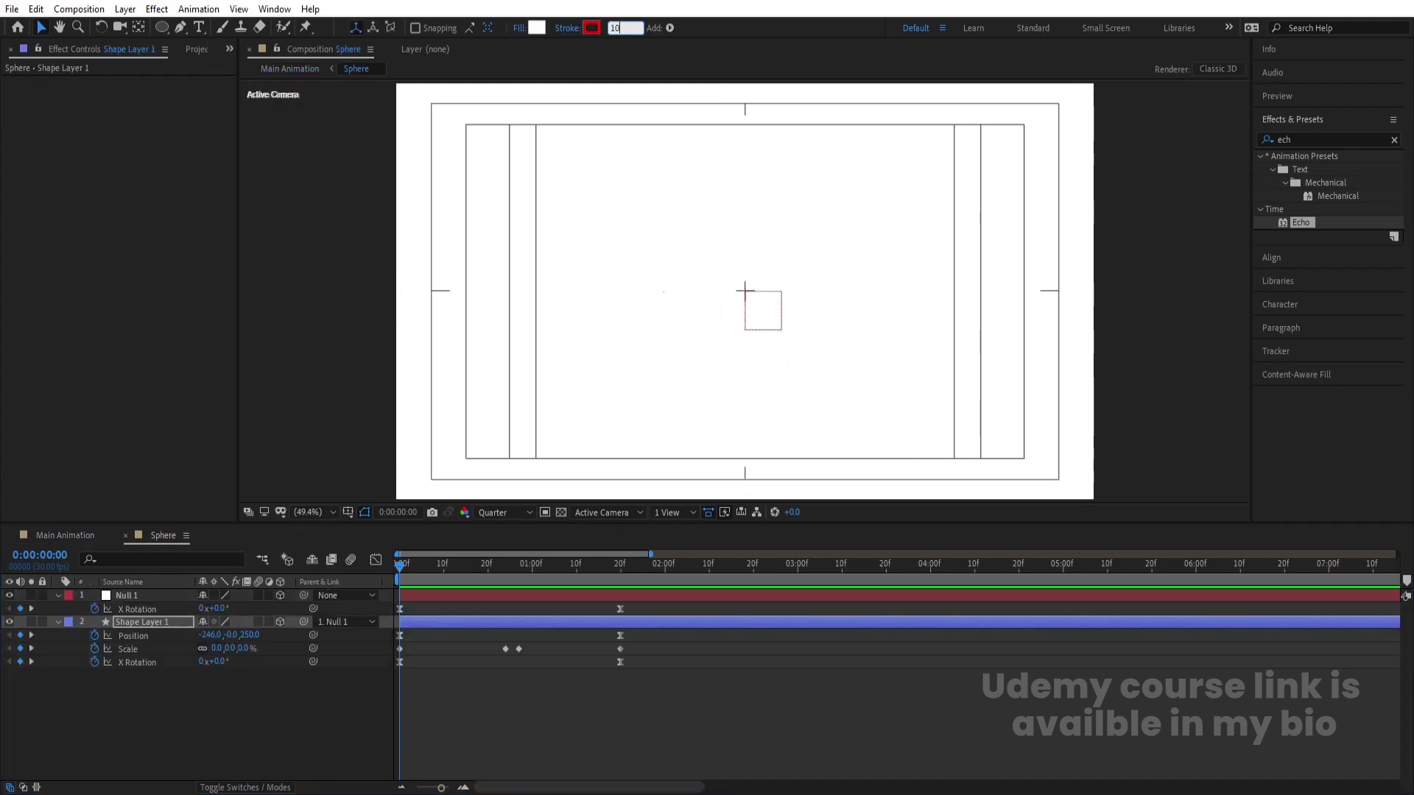
pyautogui.click(48, 537)
pyautogui.press('space')
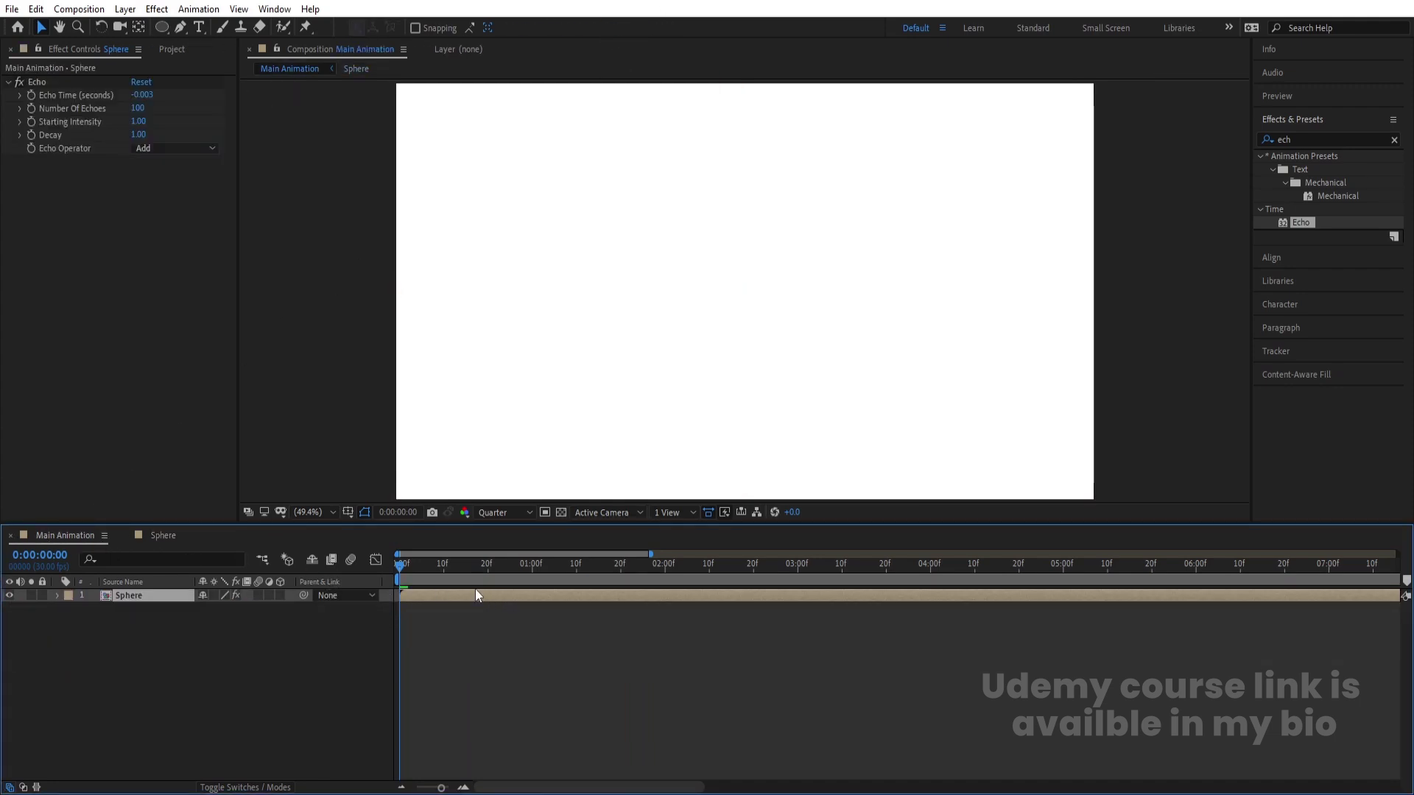
# Check the trail at Full preview resolution and set the resolution back to Quarter
pyautogui.click(507, 513)
pyautogui.click(500, 556)
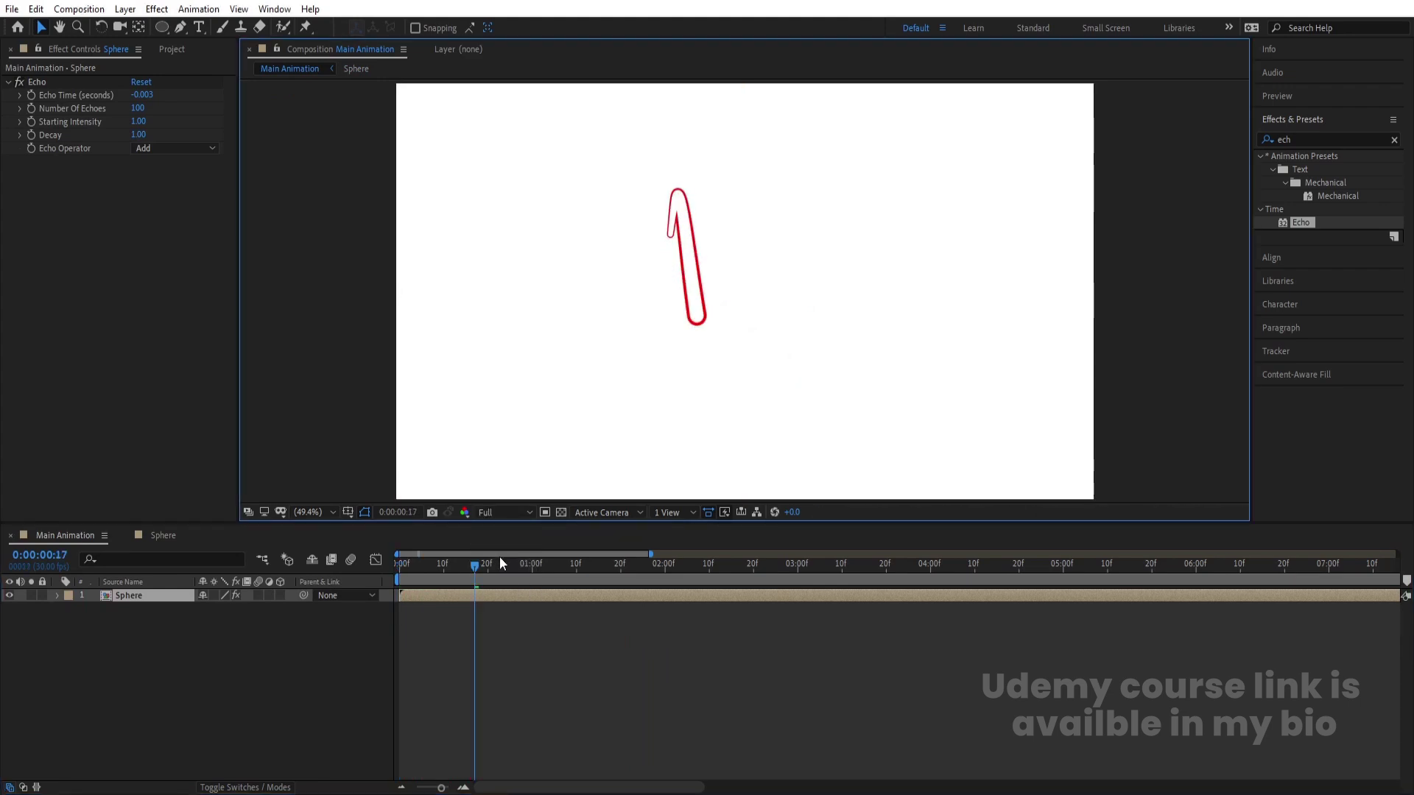
pyautogui.click(507, 511)
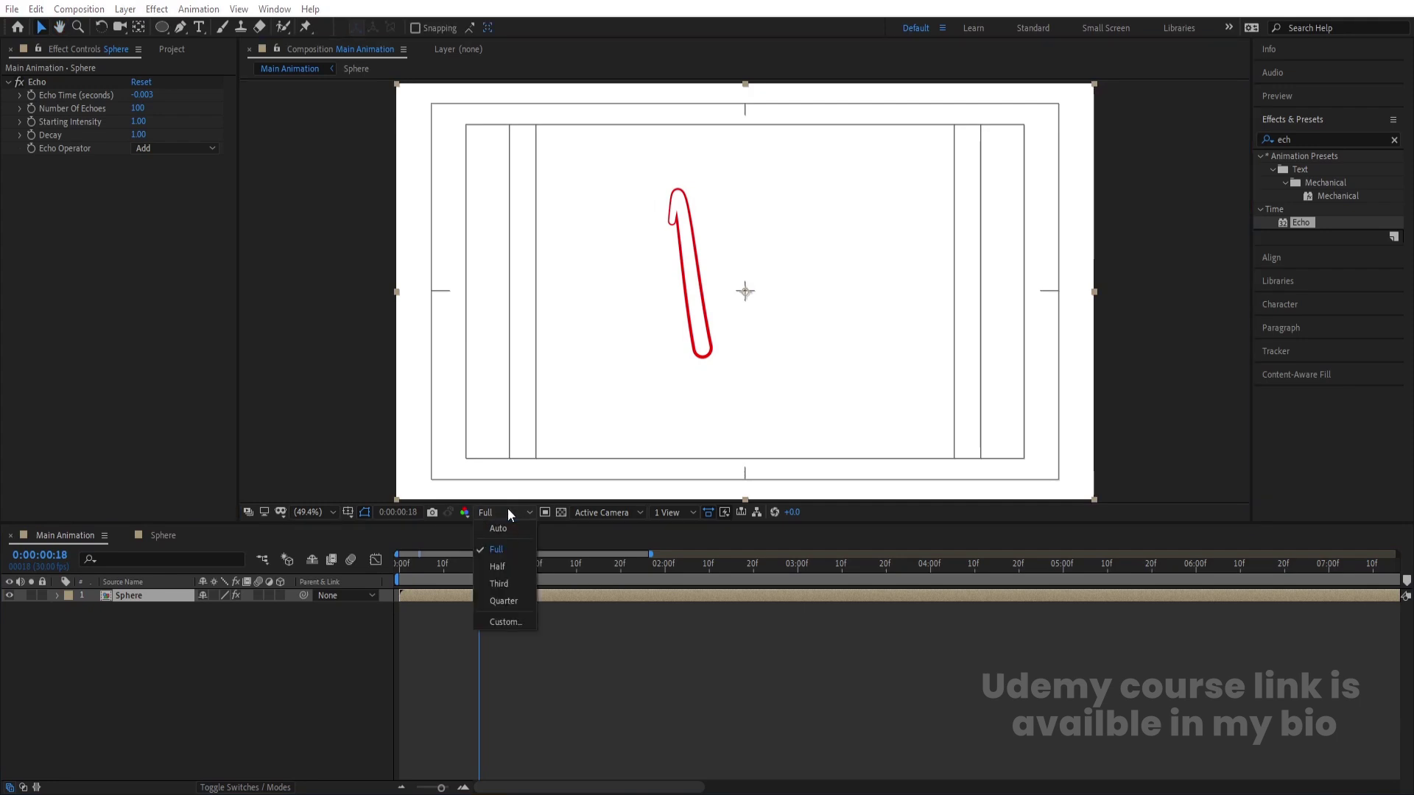
pyautogui.click(495, 602)
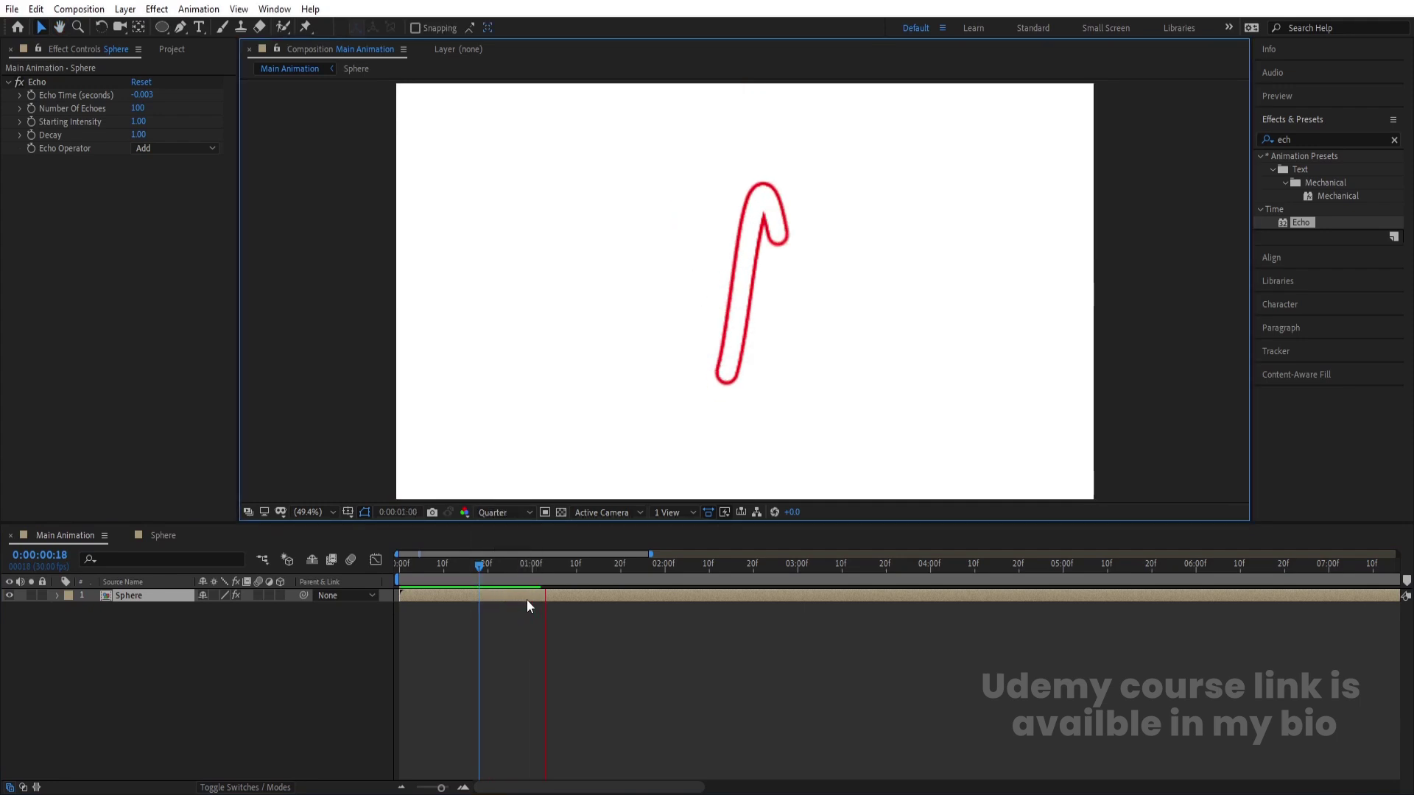
# Preview the trail, return to 0:00:00:00 and deselect the Sphere layer
pyautogui.press('space')
pyautogui.moveTo(446, 573); pyautogui.dragTo(311, 597)
pyautogui.click(220, 630)
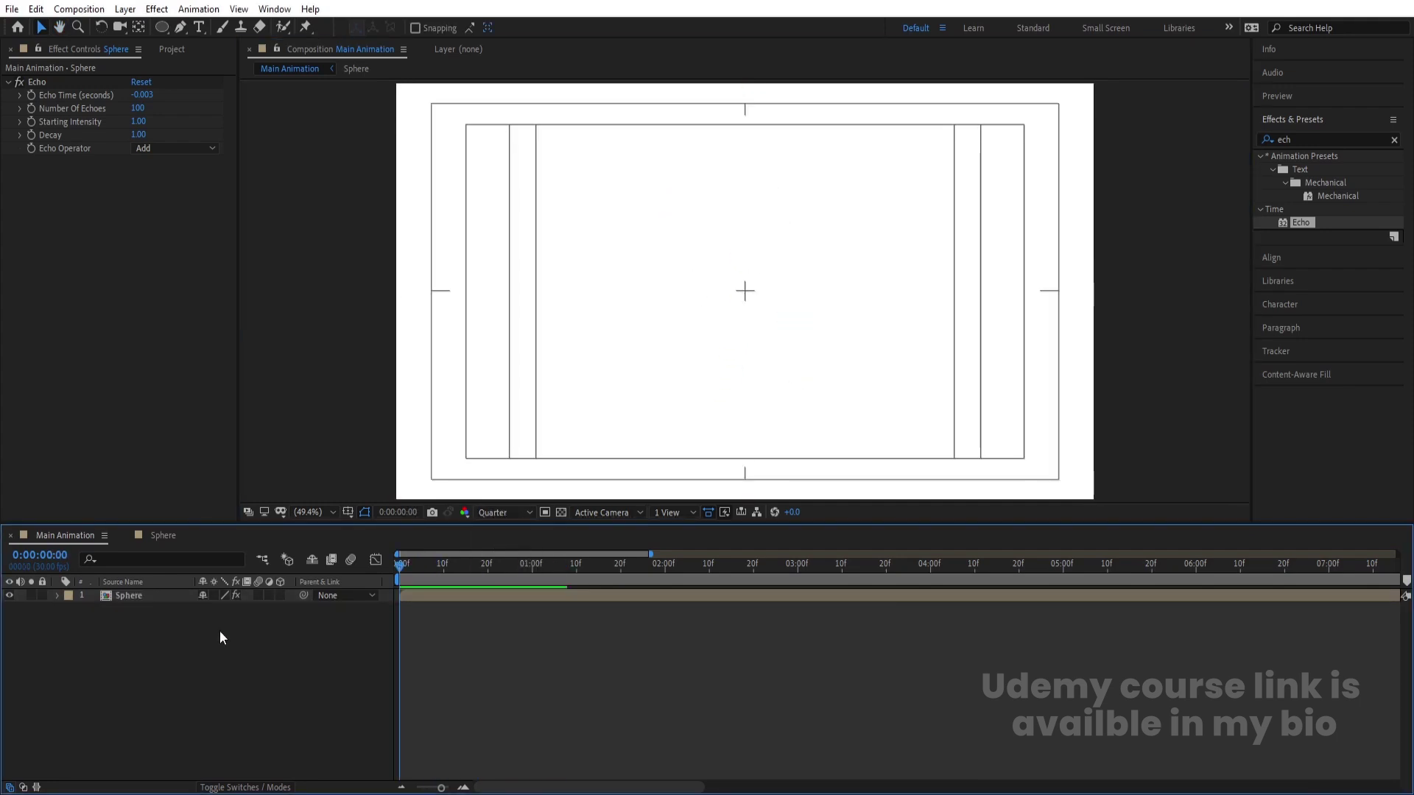
# Play the trail to 0:00:00:18 and add a text layer reading M over its upper part
pyautogui.click(198, 30)
pyautogui.press('space')
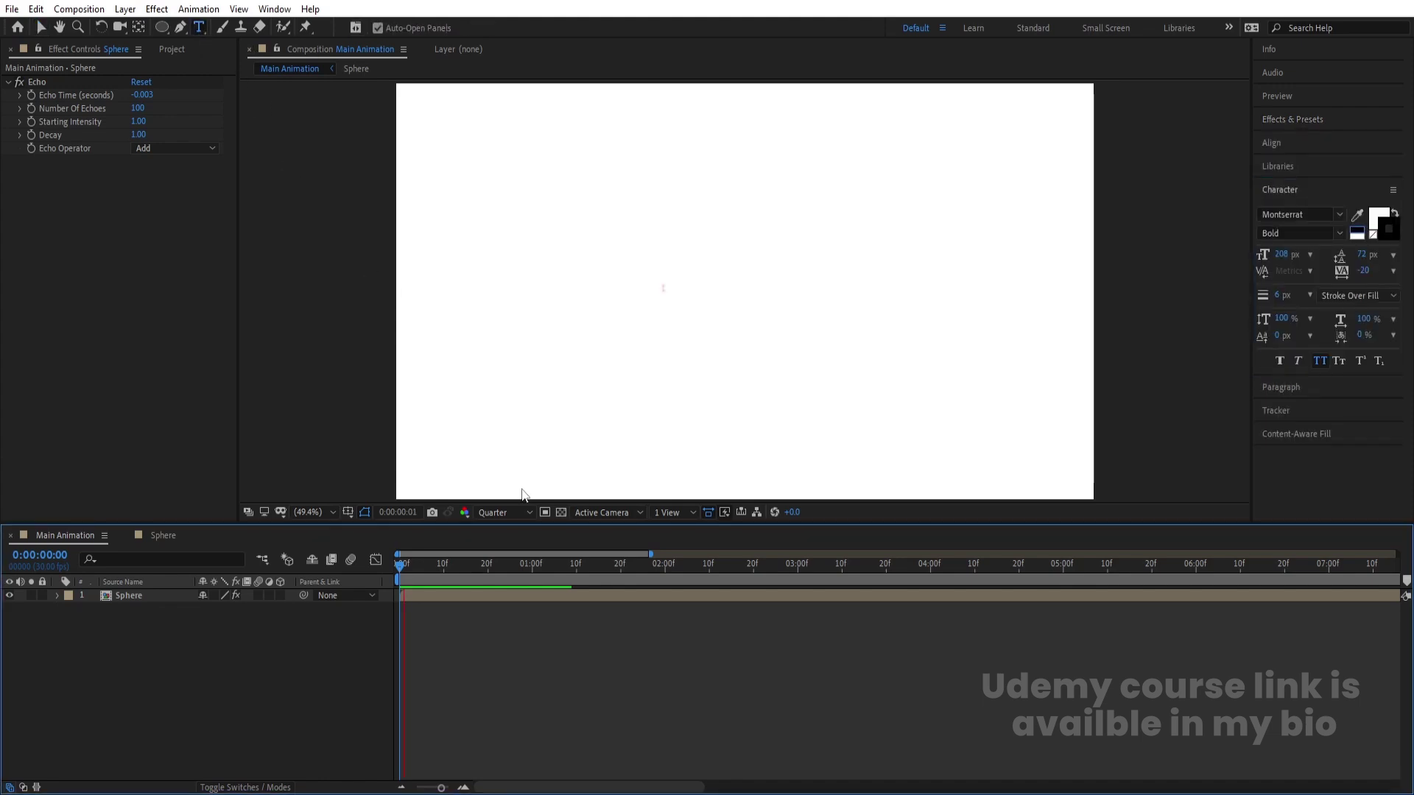
pyautogui.click(696, 284)
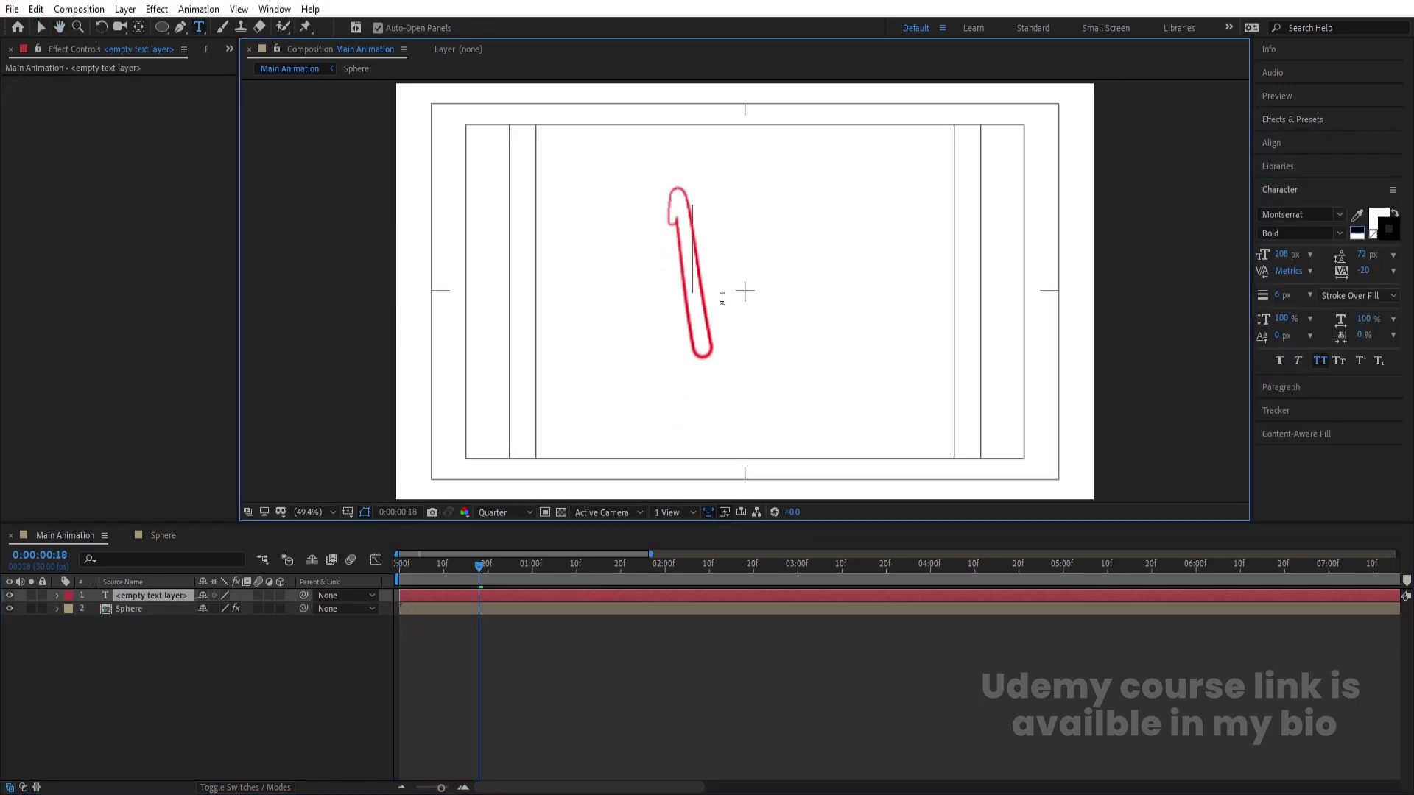
pyautogui.write('M')
# Set the stroke colour of the letter M to red (FF0000)
pyautogui.hotkey('ctrl', 'a')
pyautogui.click(1374, 225)
pyautogui.click(1380, 236)
pyautogui.click(1390, 236)
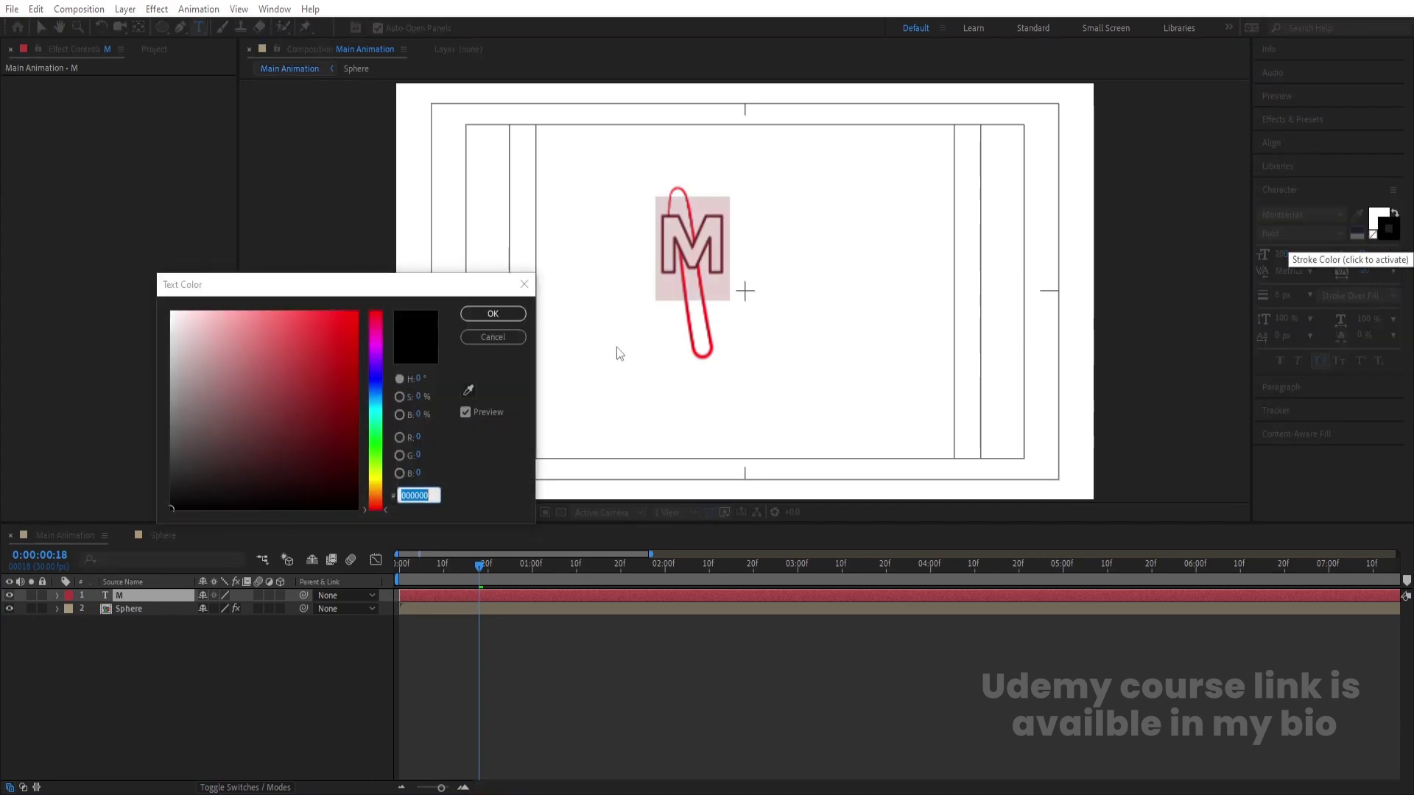
pyautogui.moveTo(325, 366); pyautogui.dragTo(386, 256)
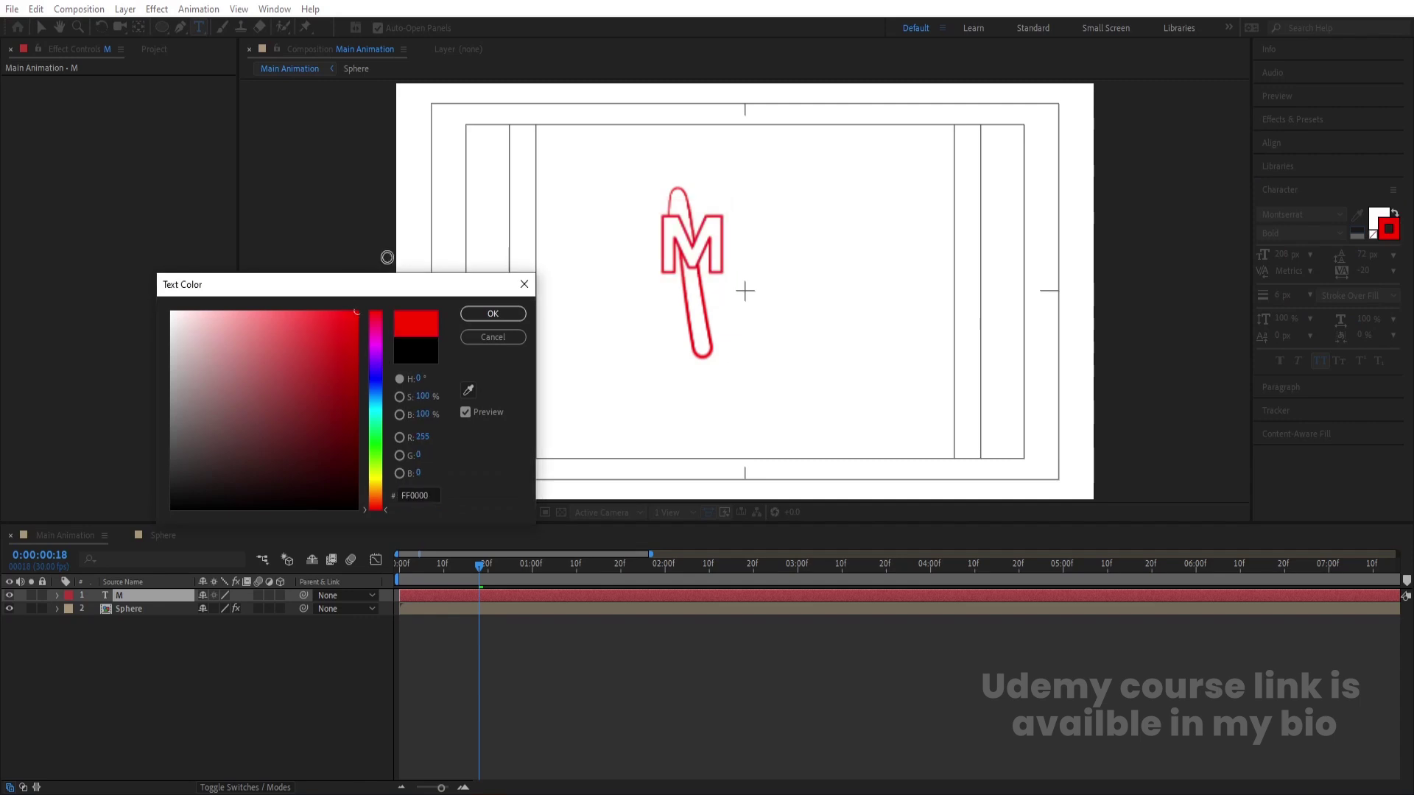
pyautogui.click(486, 312)
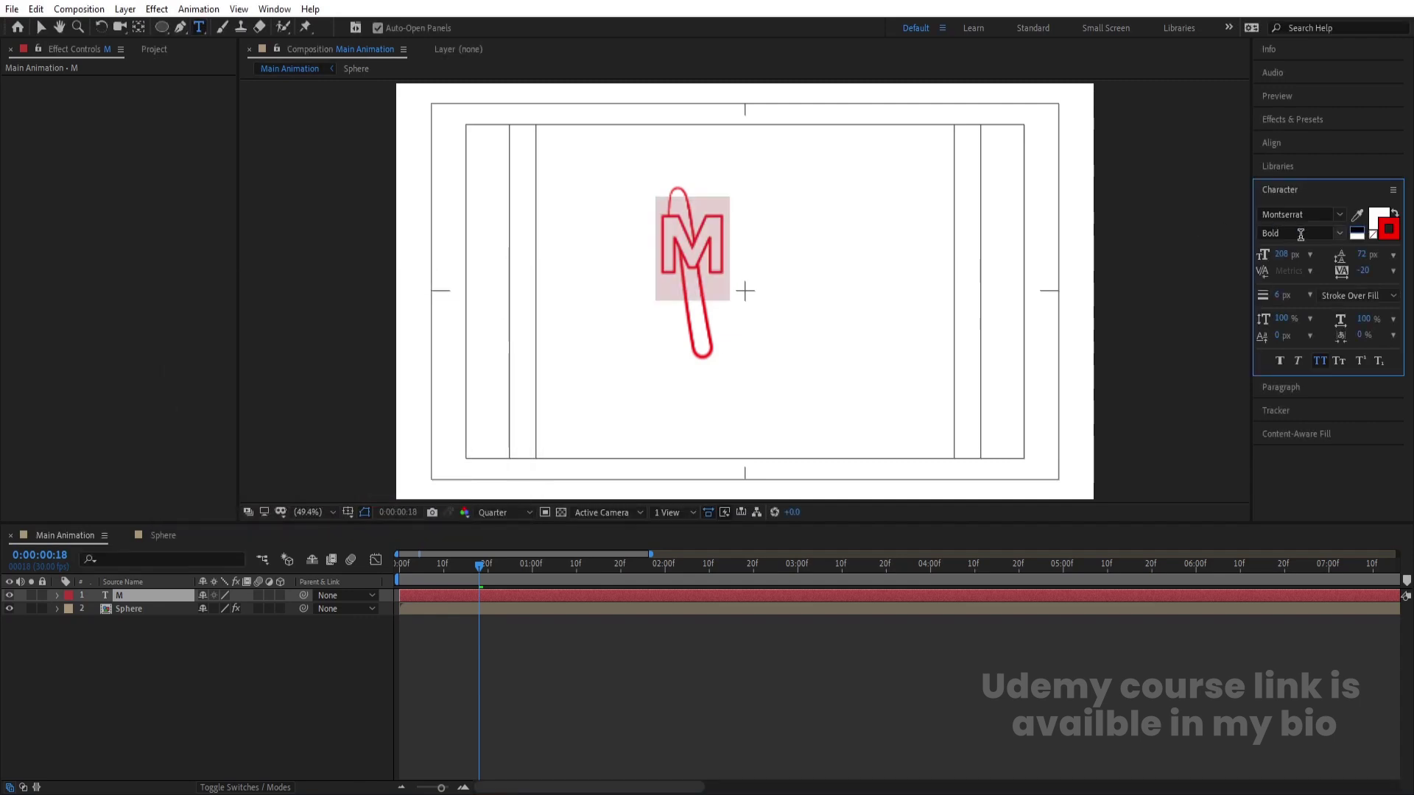
# Try Poppins Bold on the letter M and switch the font back to Montserrat
pyautogui.click(1315, 213)
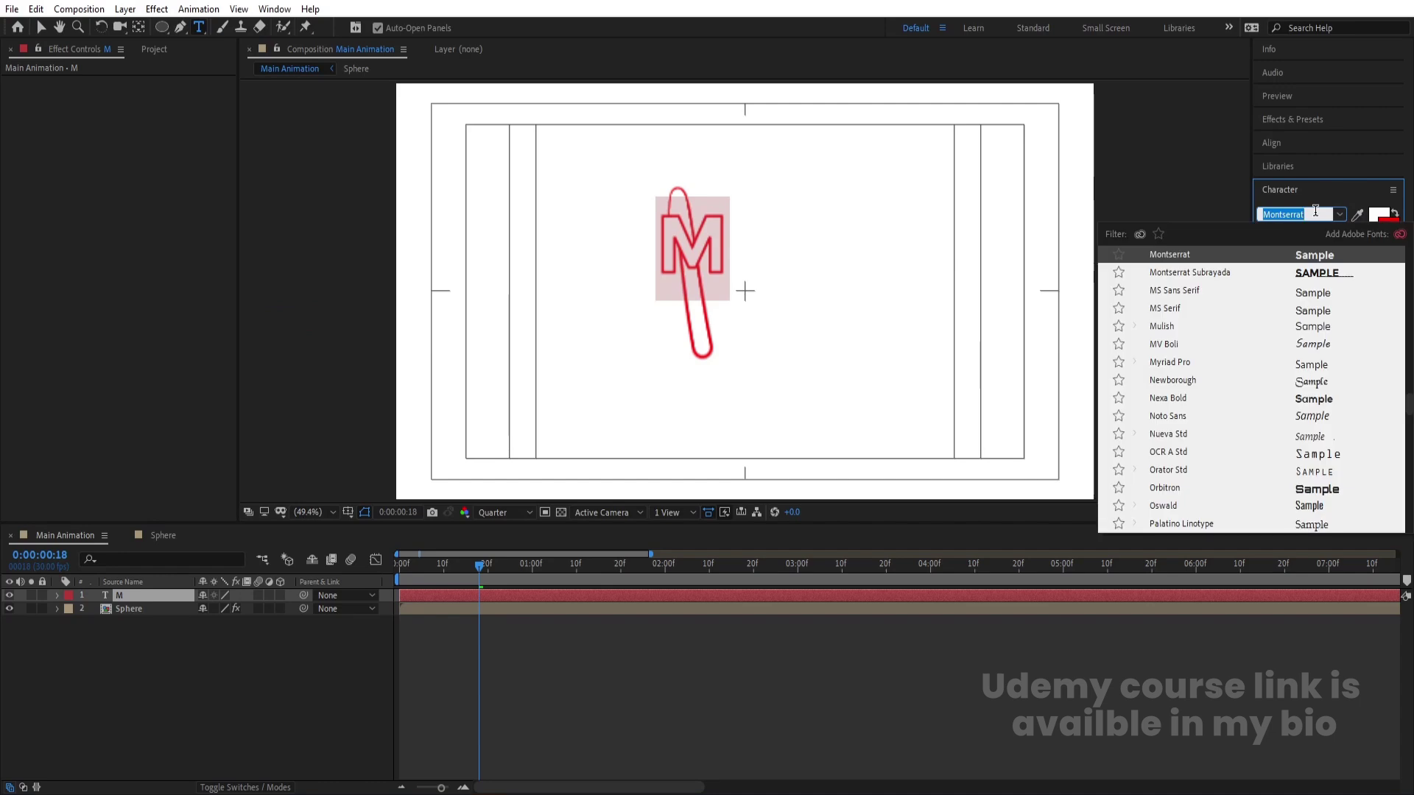
pyautogui.write('pop')
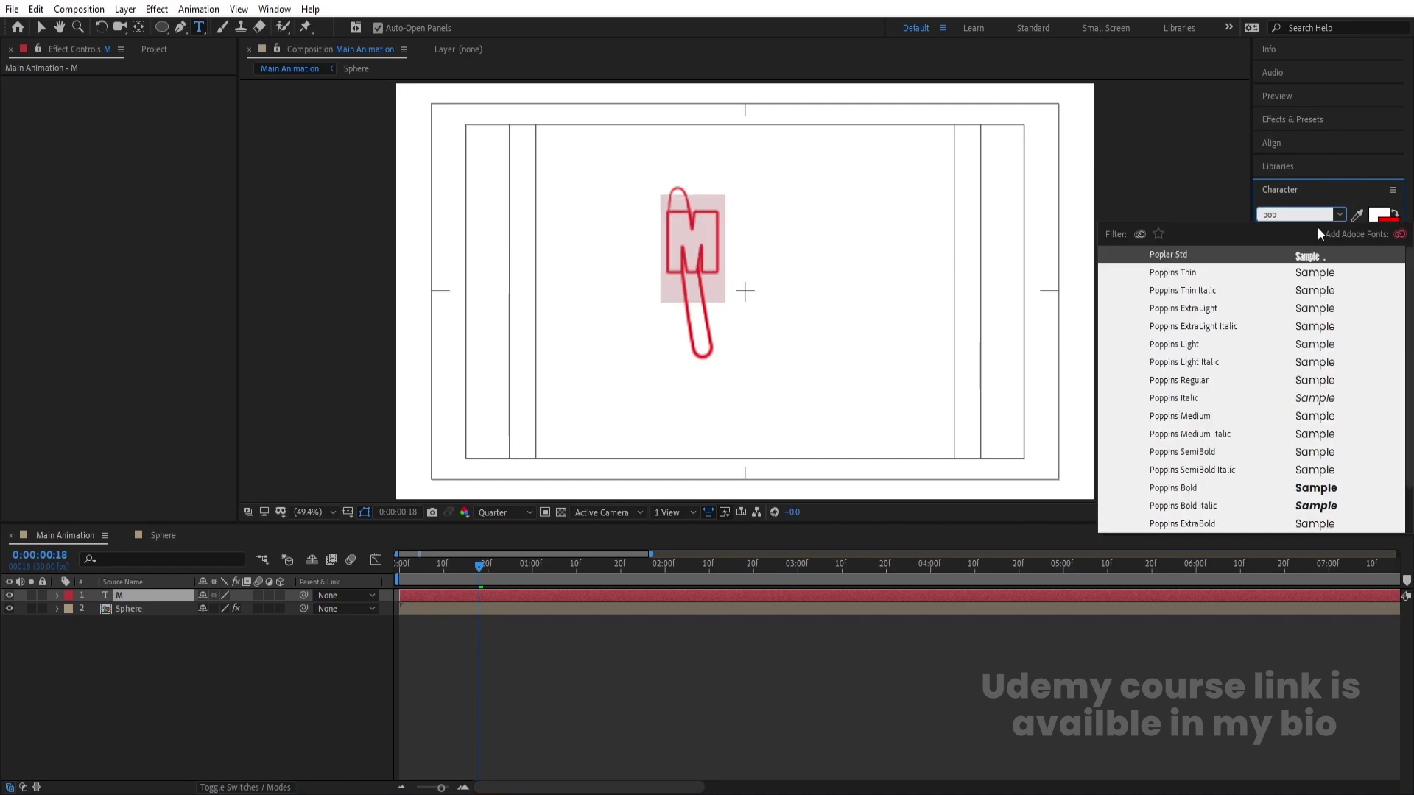
pyautogui.click(1307, 485)
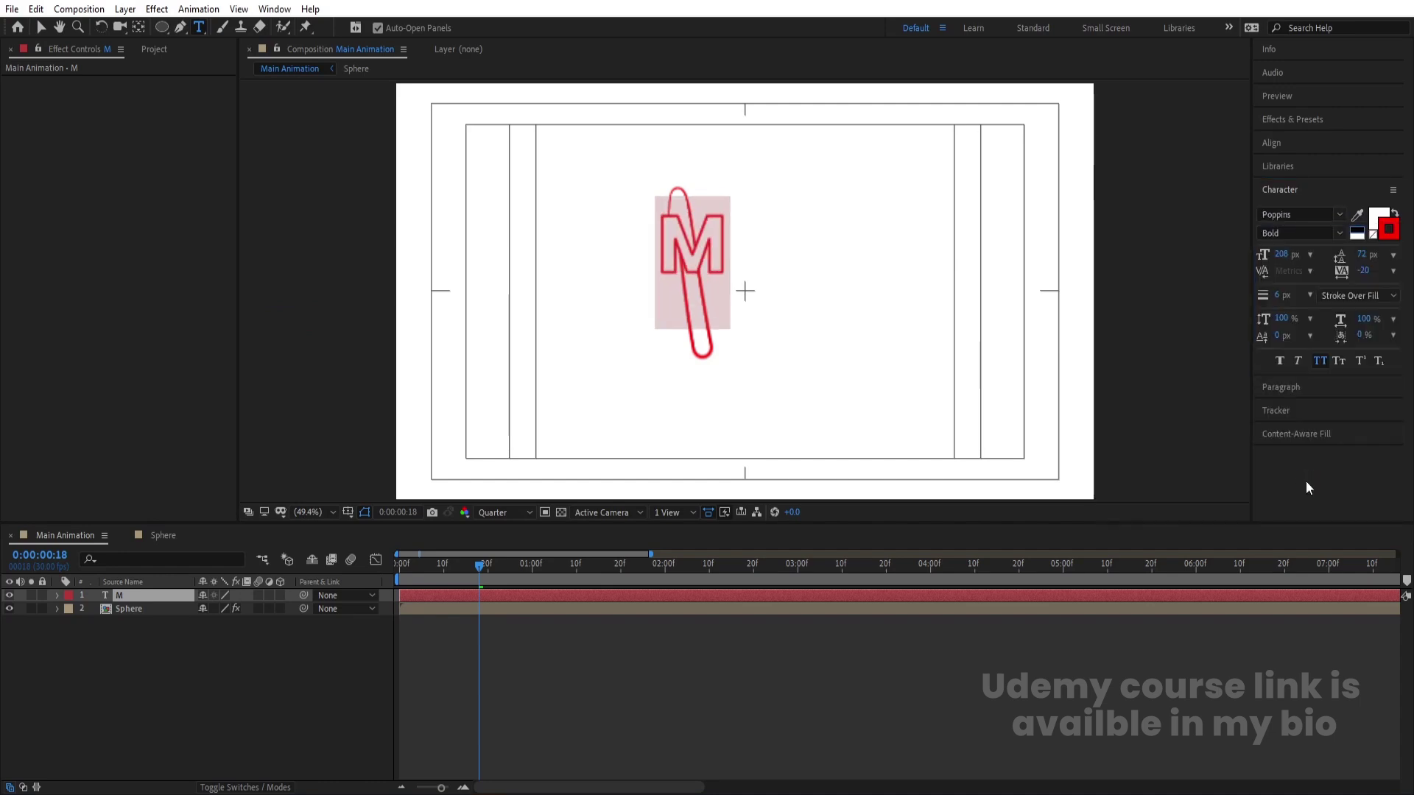
pyautogui.click(1317, 214)
pyautogui.scroll(10, 1316, 332)
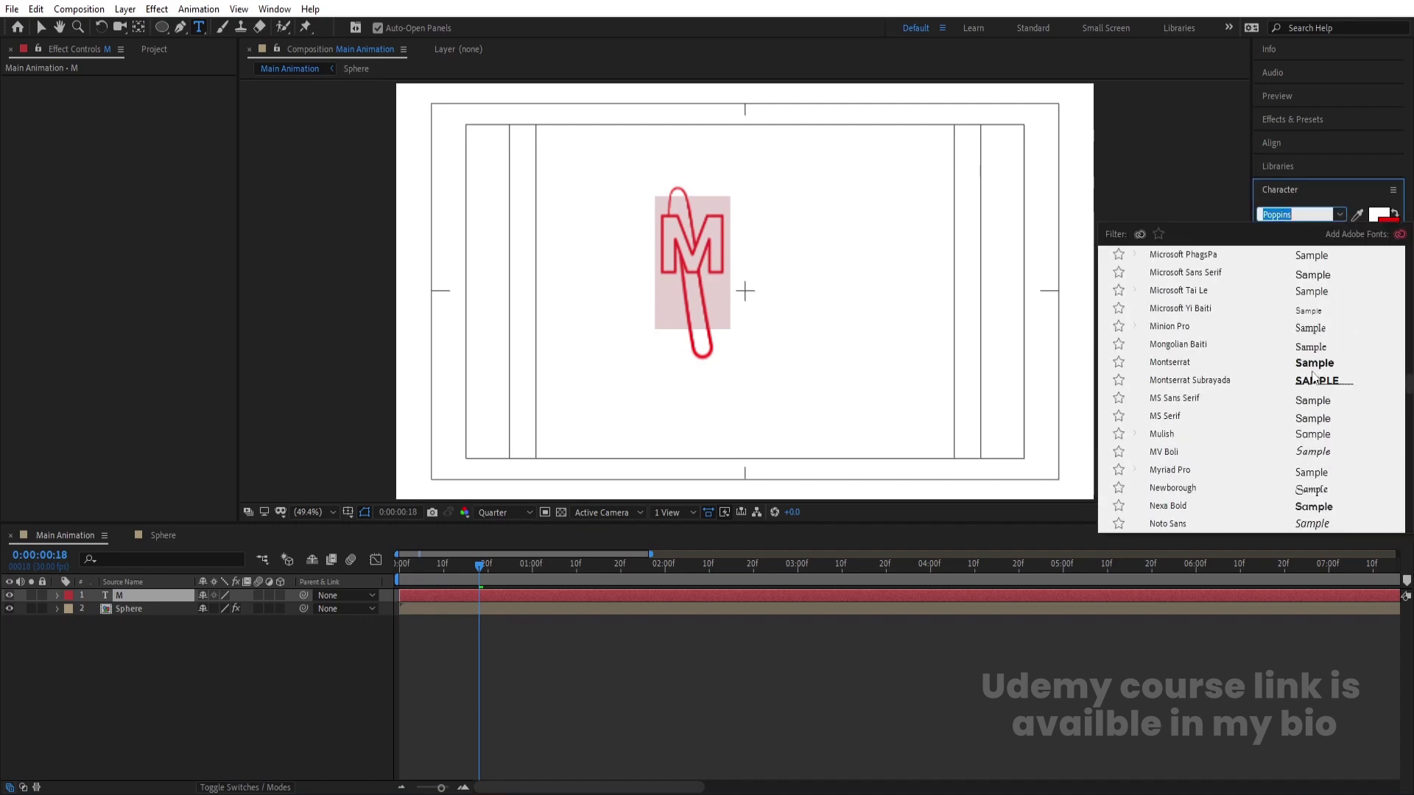
pyautogui.click(1313, 368)
# Try the fonts Citrus Gothic Shadow and Citrus Gothic Solid on the letter M
pyautogui.click(1337, 217)
pyautogui.scroll(15, 1331, 302)
pyautogui.scroll(15, 1332, 307)
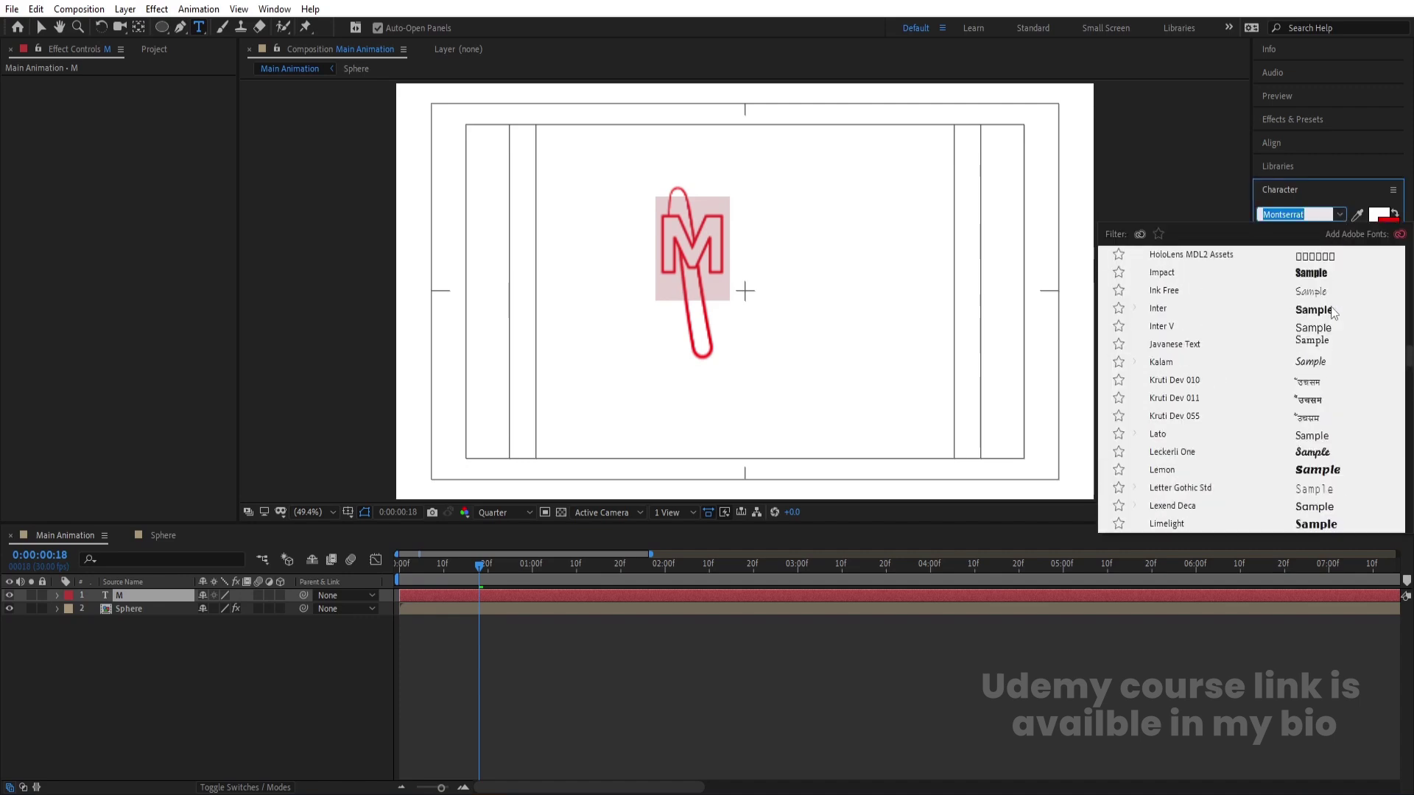
pyautogui.scroll(15, 1331, 306)
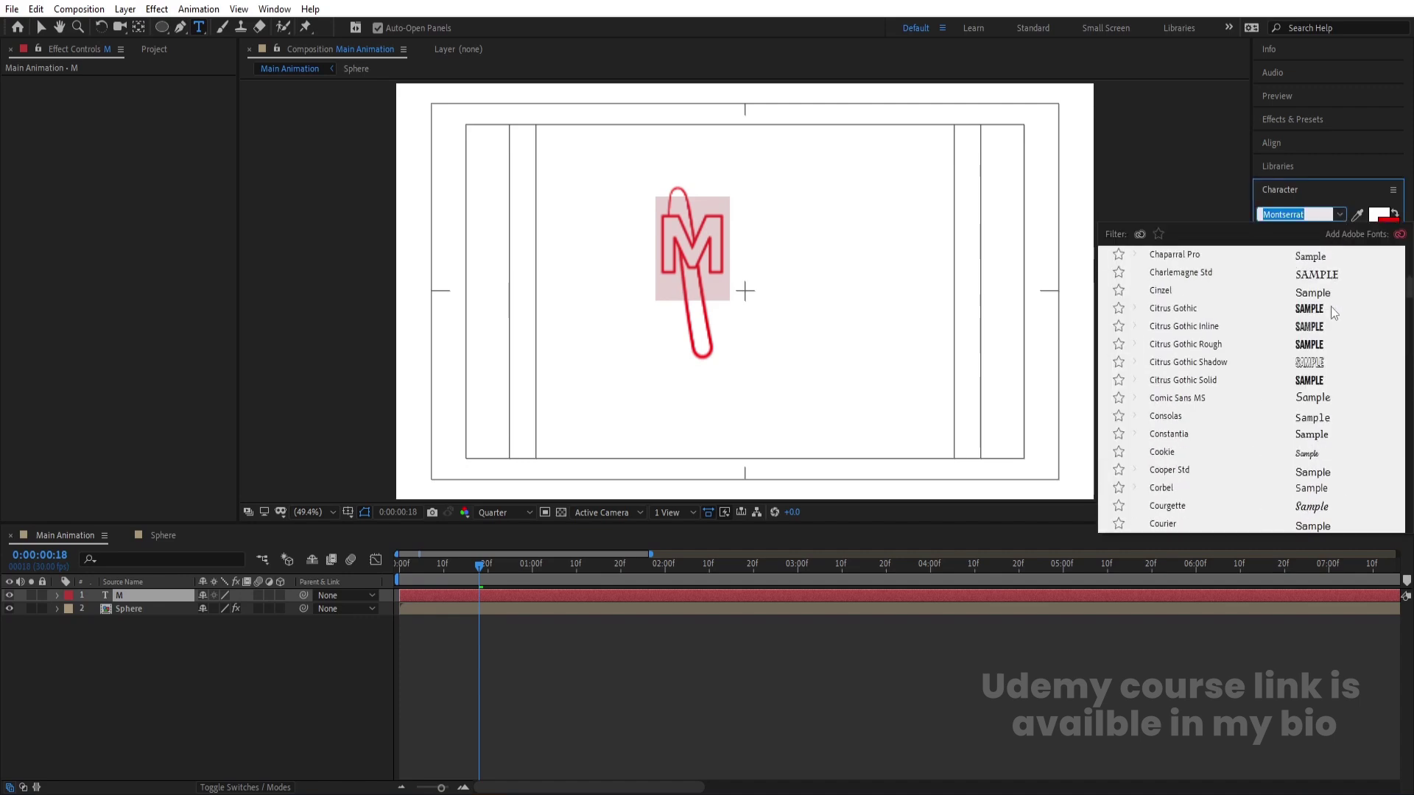
pyautogui.click(1311, 522)
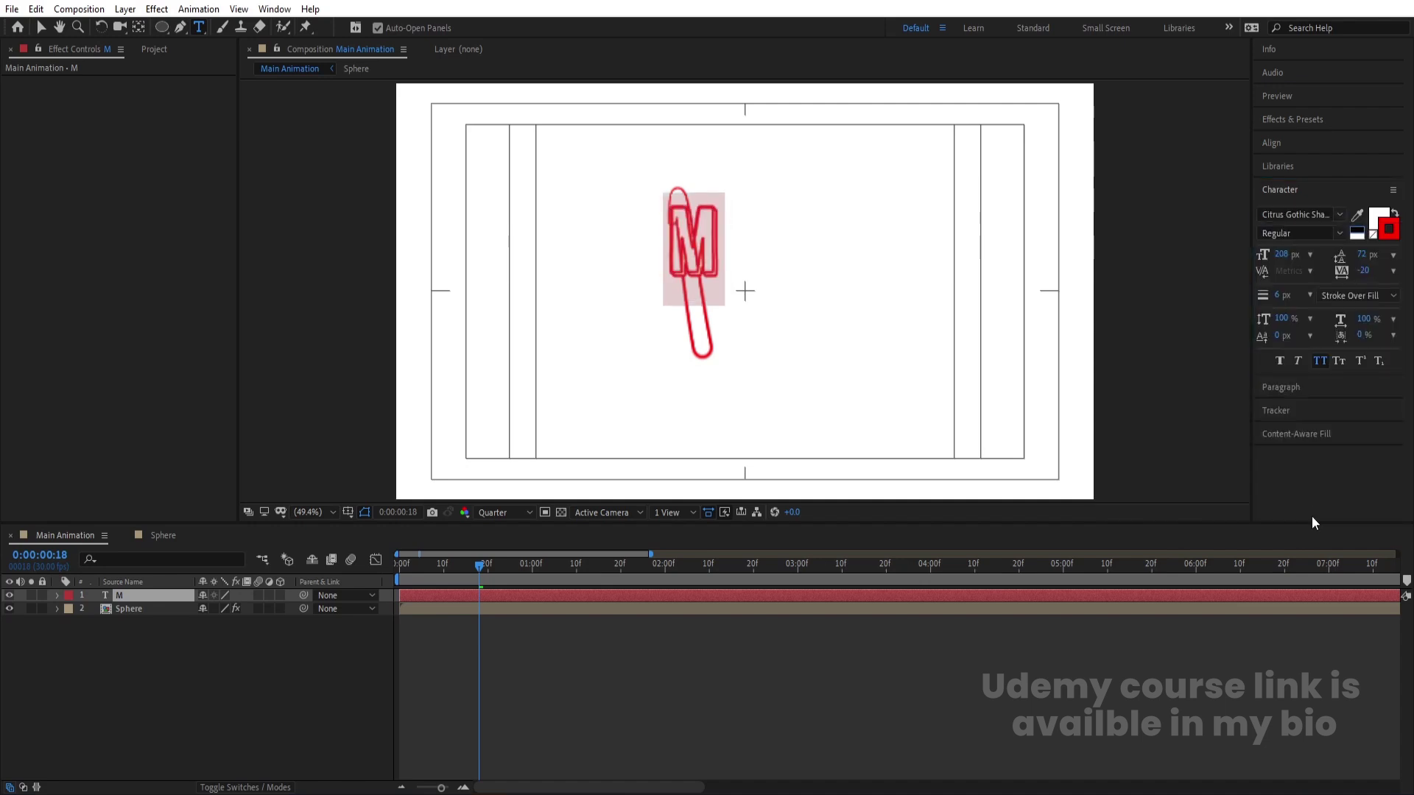
pyautogui.click(1339, 216)
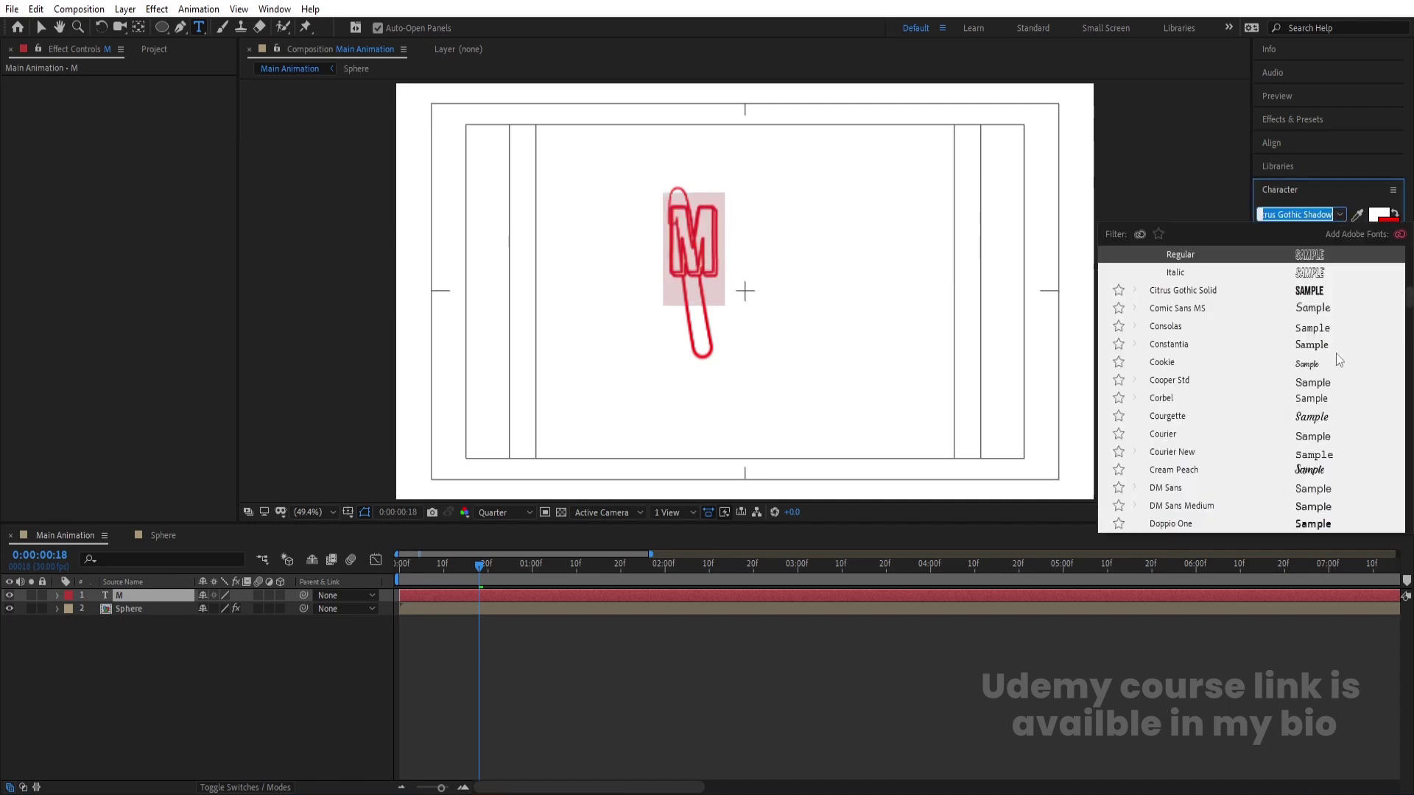
pyautogui.scroll(-1, 1336, 353)
pyautogui.scroll(2, 1309, 468)
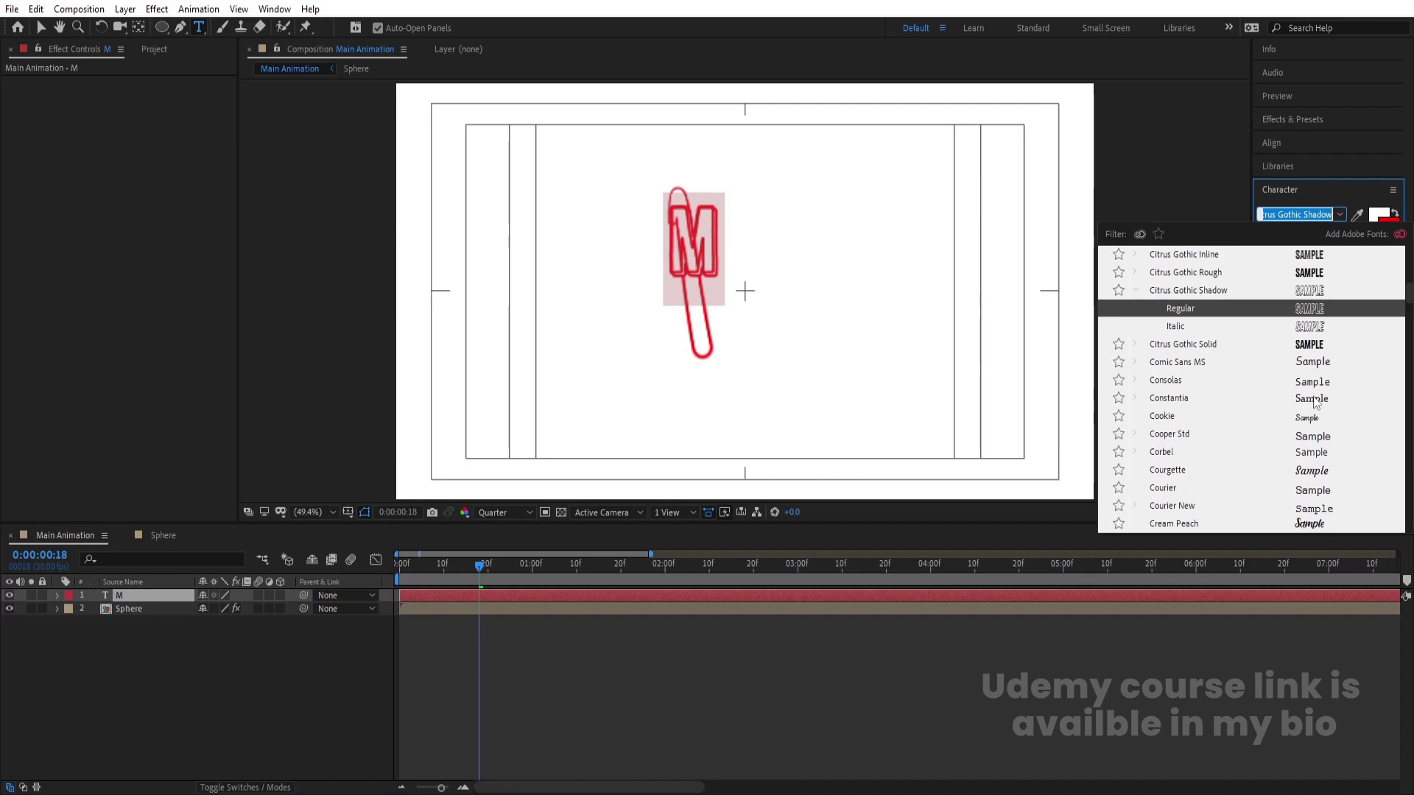
pyautogui.click(1309, 345)
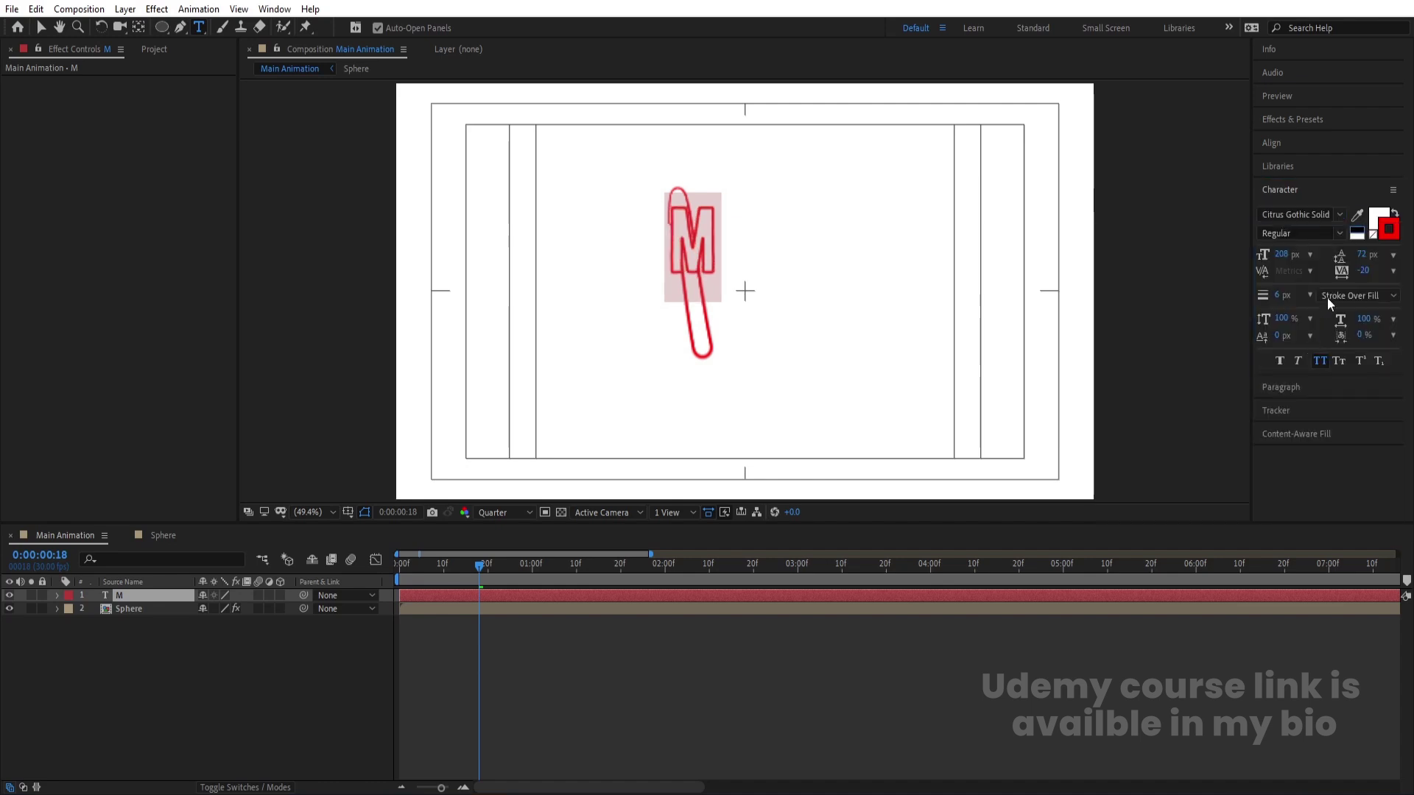
# Set the font of the letter M to Poppins Bold
pyautogui.click(1315, 215)
pyautogui.write('pop')
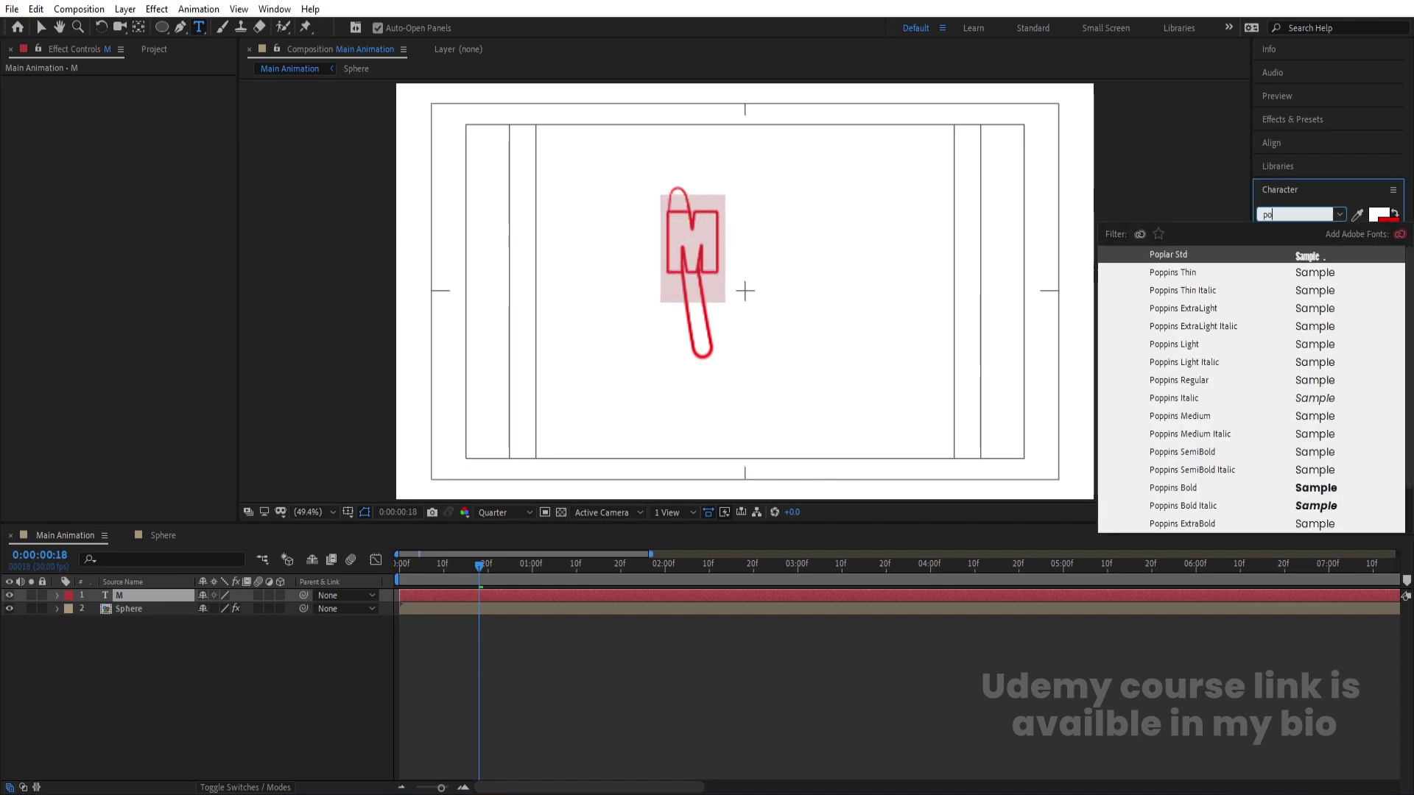
pyautogui.click(1316, 489)
# Centre the M layer's anchor point on the letter and align the layer horizontally and vertically to the centre of the composition
pyautogui.click(130, 594)
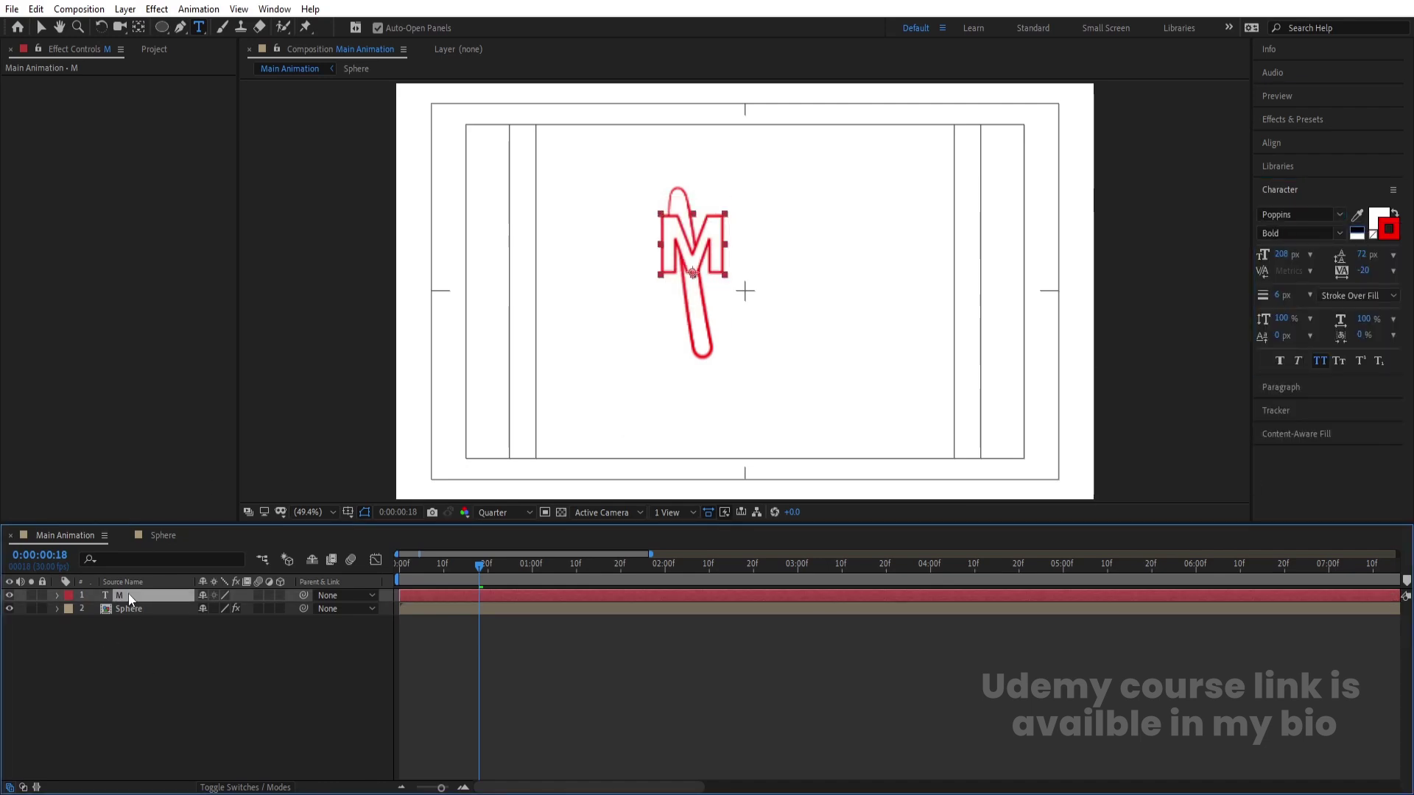
pyautogui.hotkey('ctrl', 'alt', 'Home')
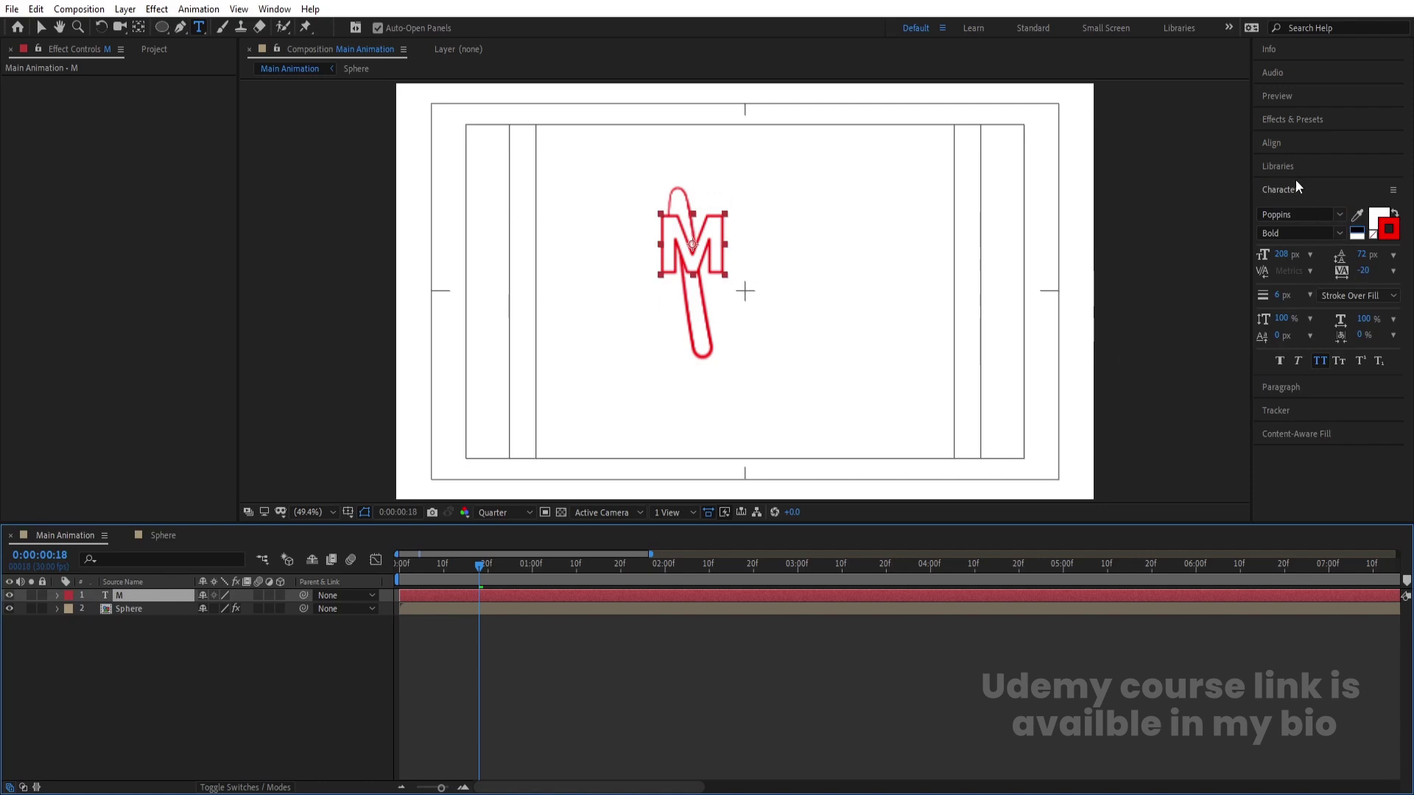
pyautogui.click(1281, 143)
pyautogui.click(1292, 182)
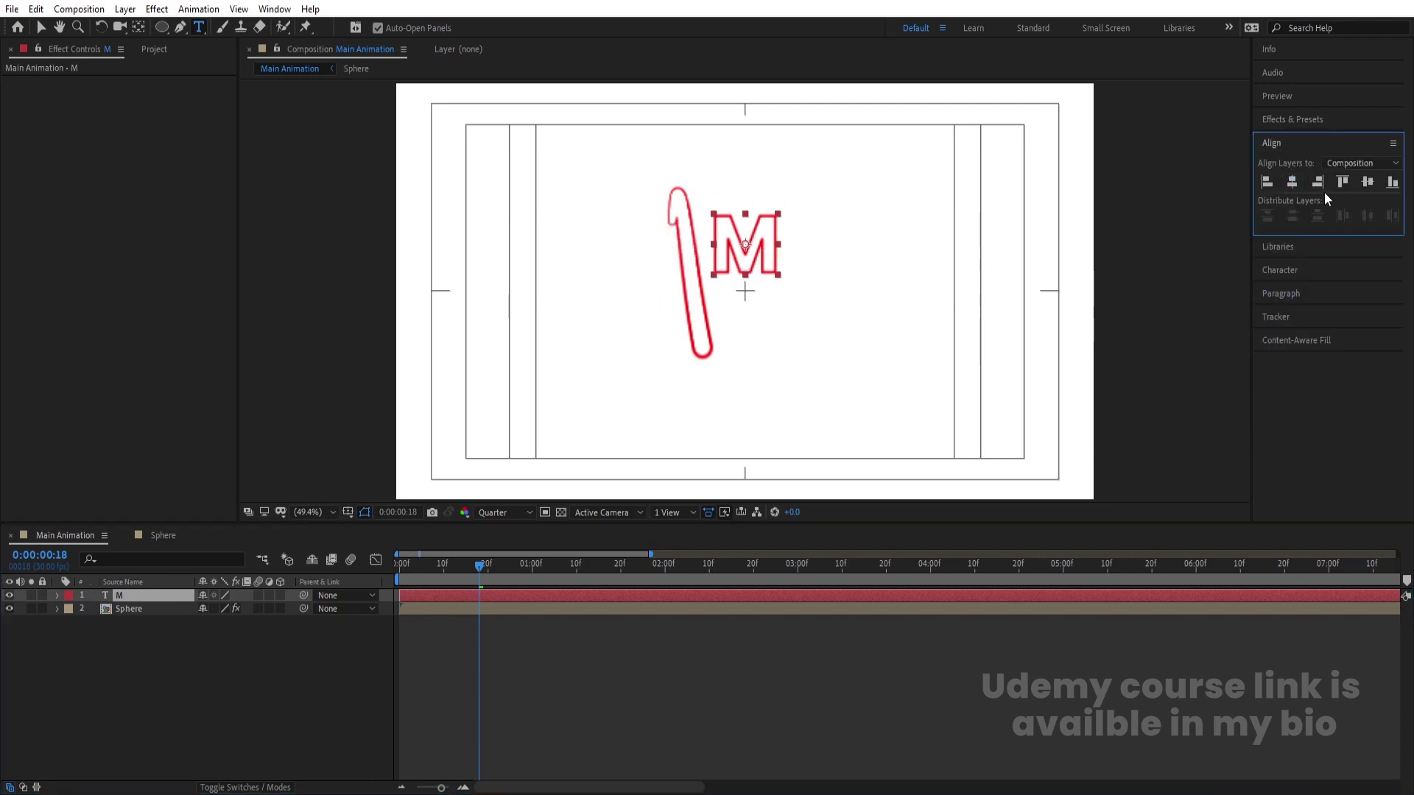
pyautogui.click(1368, 184)
# At 0:00:00:22, scale the letter M to 176% and set its stroke width to 4 px
pyautogui.click(494, 577)
pyautogui.click(498, 579)
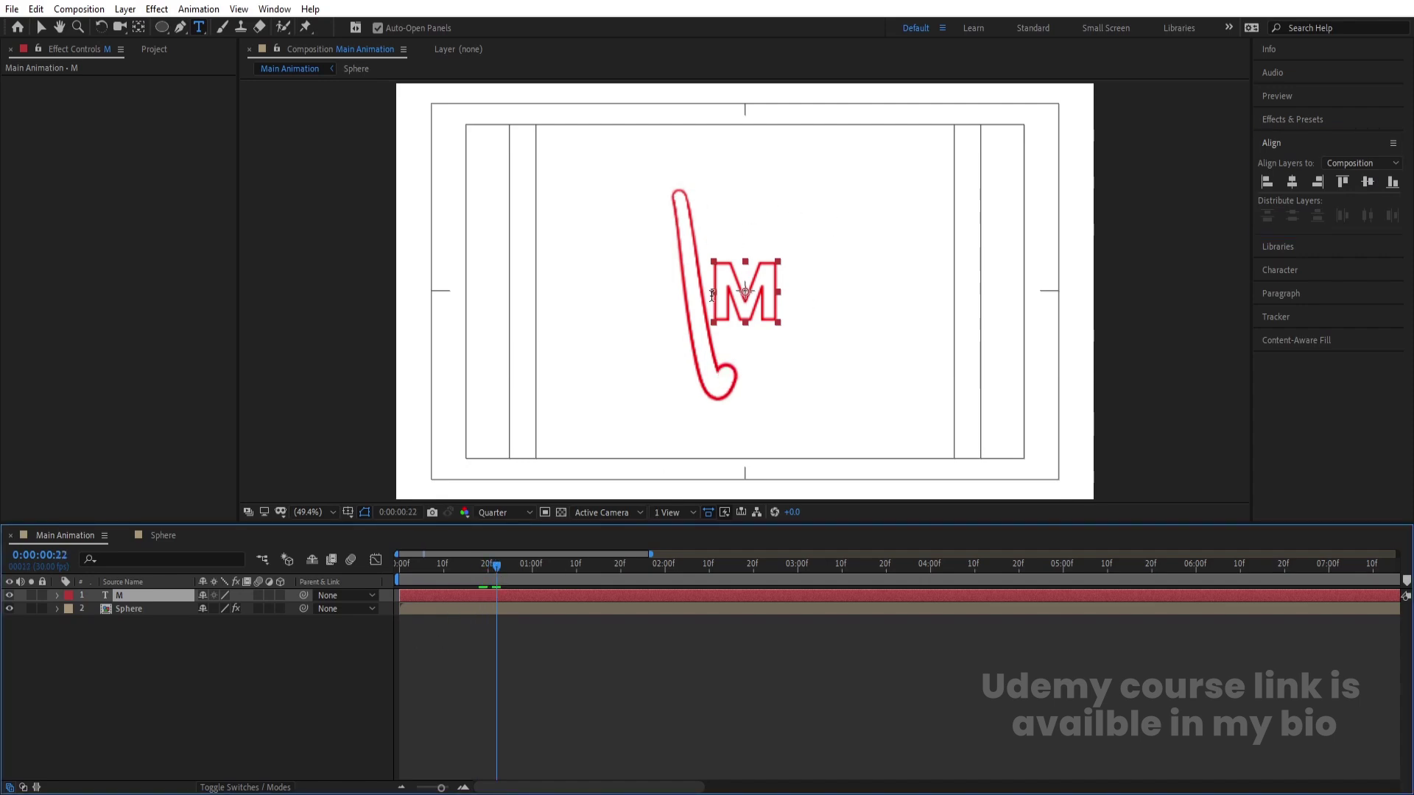
pyautogui.press('s')
pyautogui.moveTo(223, 611); pyautogui.dragTo(258, 592)
pyautogui.click(1279, 270)
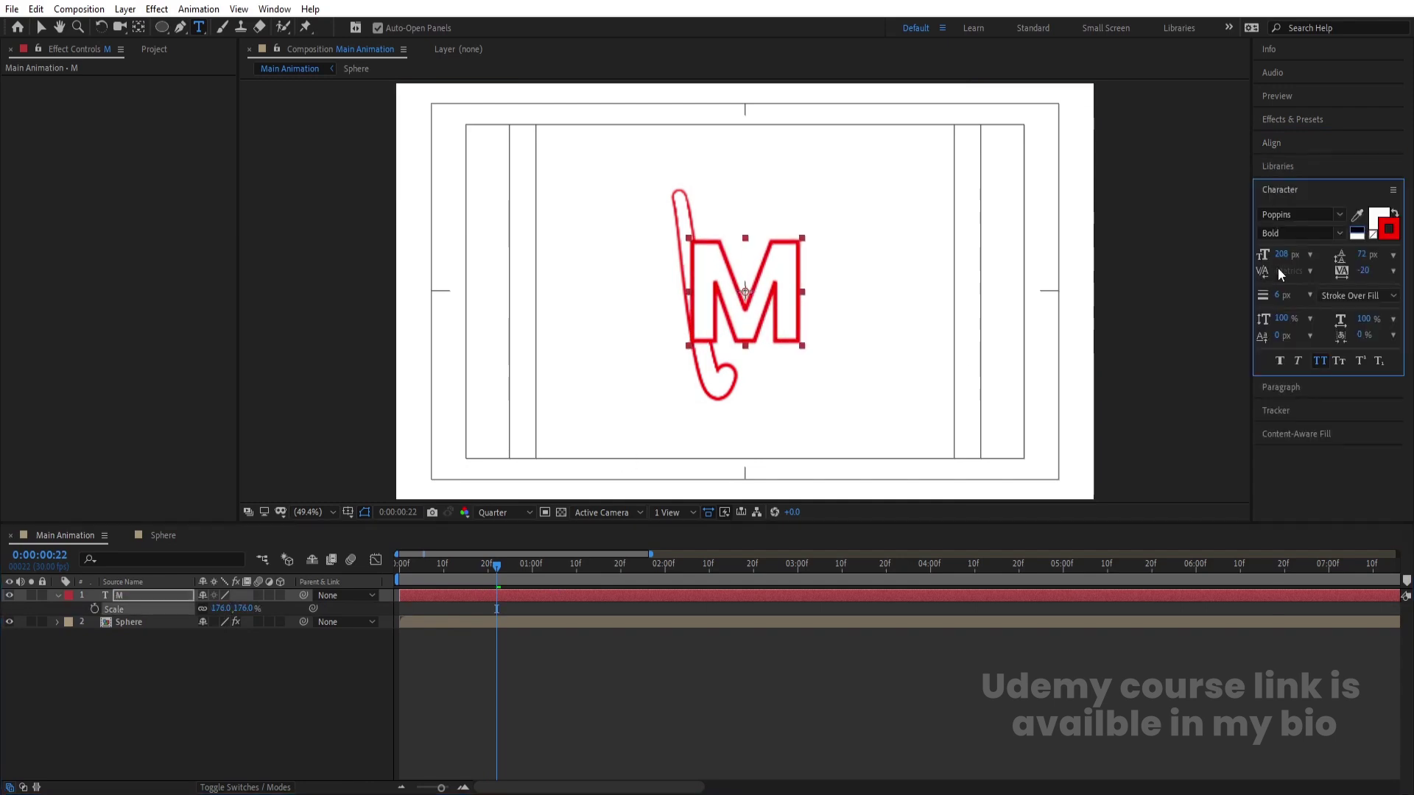
pyautogui.moveTo(1282, 295)
pyautogui.mouseDown()
pyautogui.moveTo(1268, 296)
pyautogui.moveTo(1280, 296)
pyautogui.mouseUp()
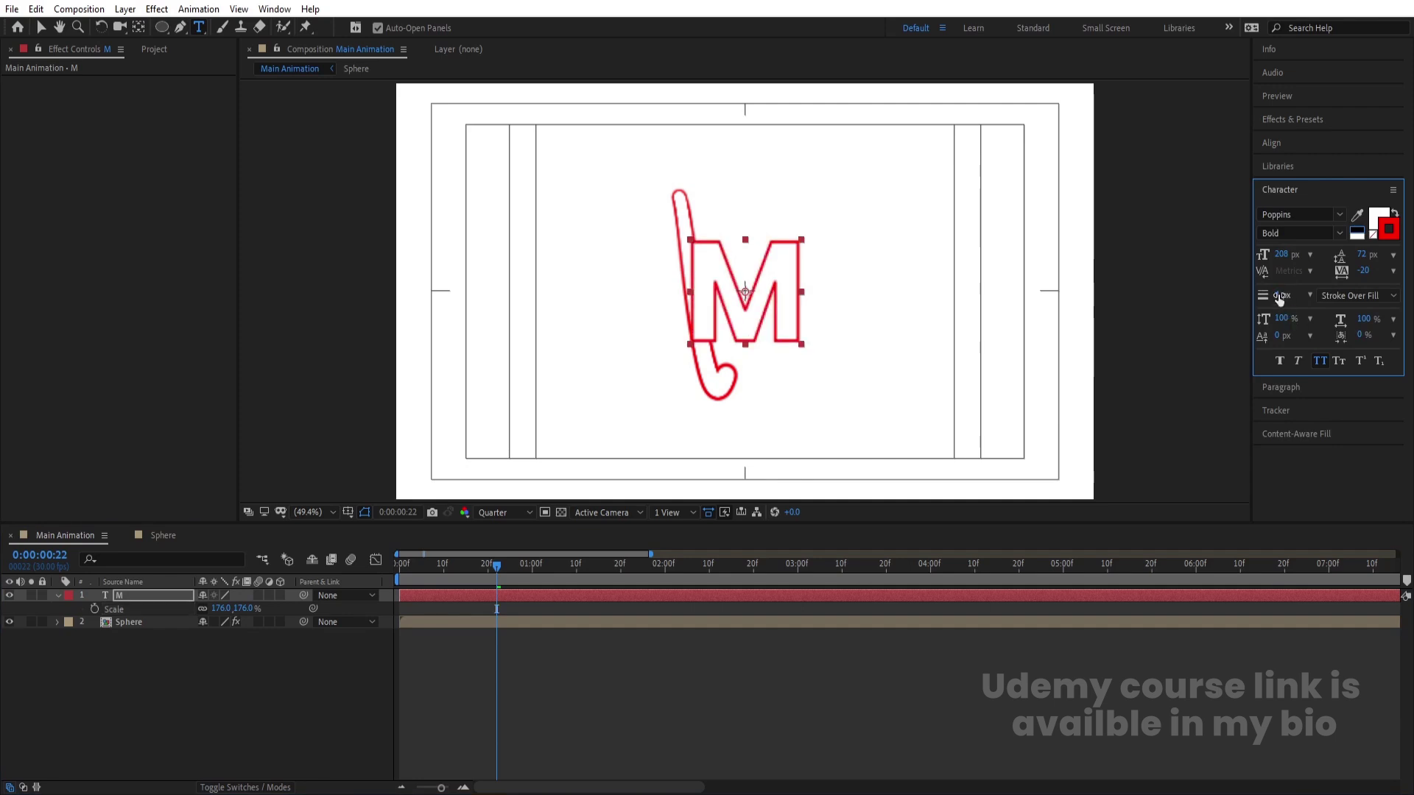
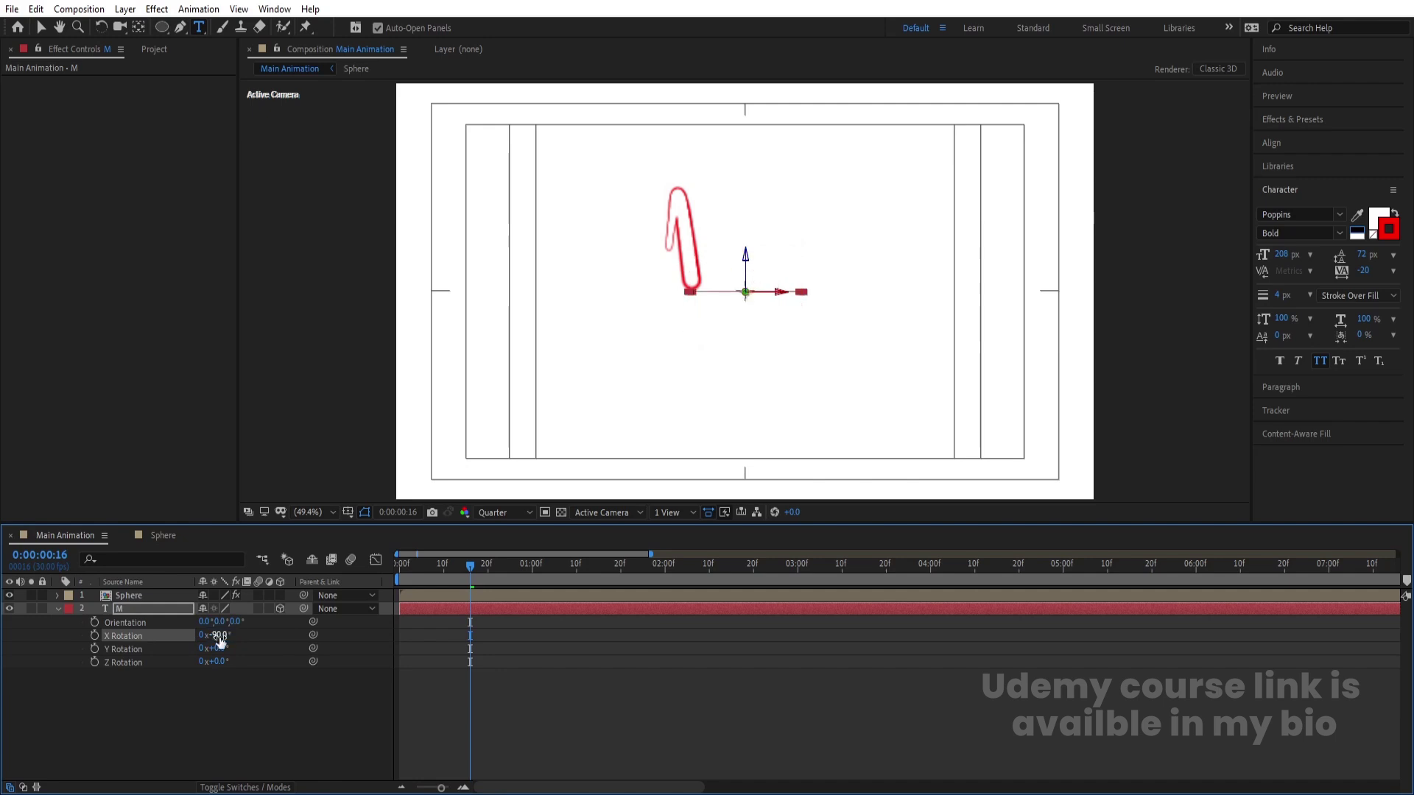
# Trim the start of the M layer to 0:00:00:16 and add an X Rotation keyframe of -90° there
pyautogui.click(94, 637)
pyautogui.click(464, 610)
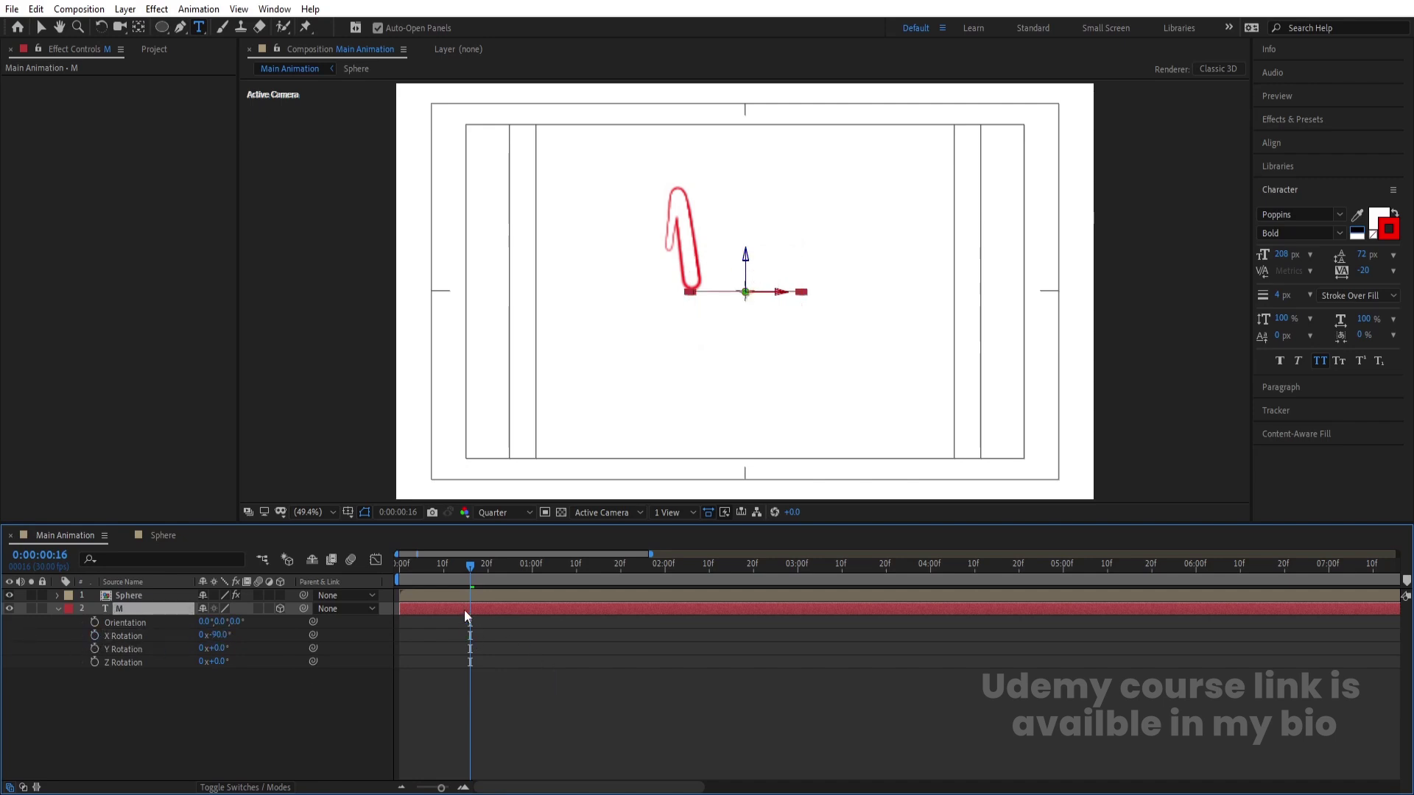
pyautogui.hotkey('alt', '[')
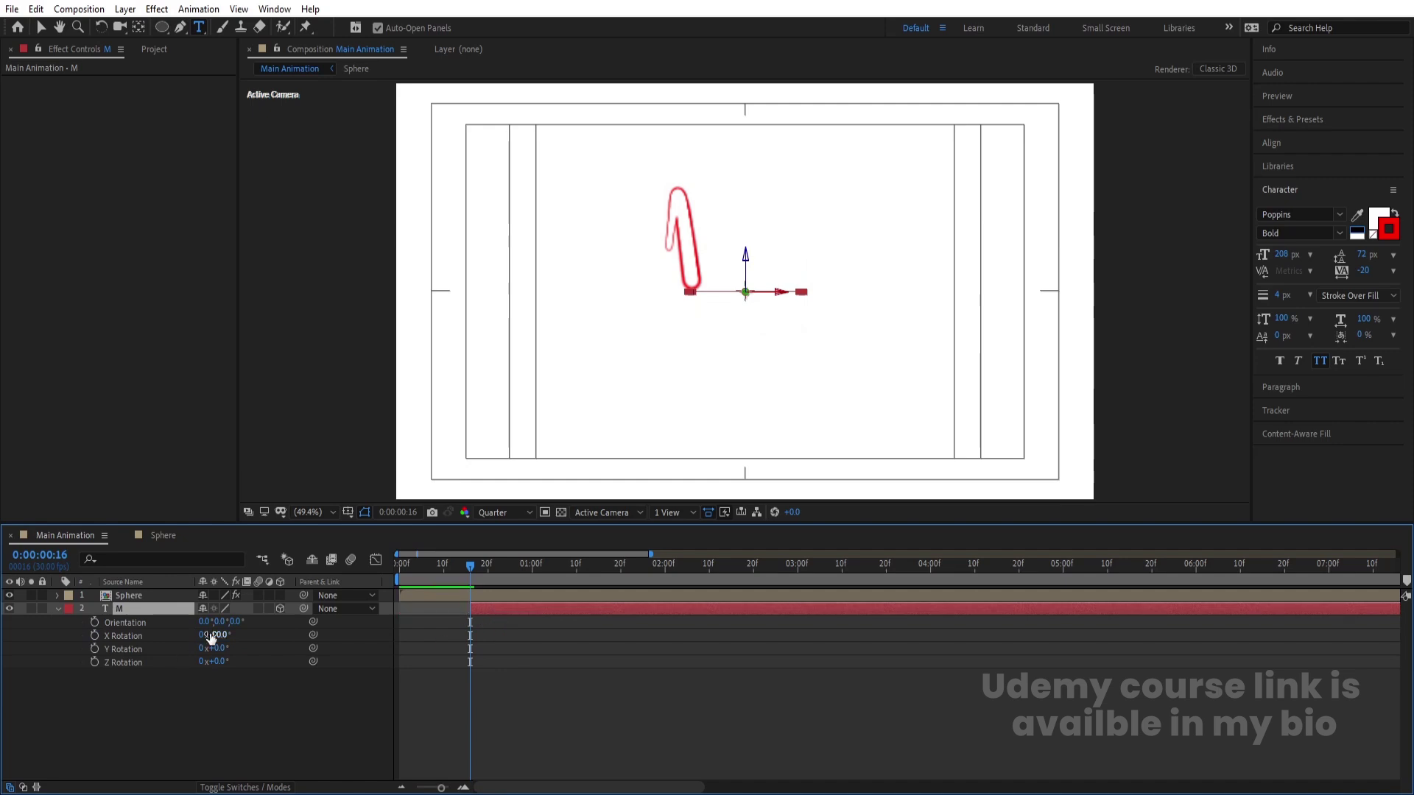
pyautogui.click(94, 636)
# Play on to 0:00:01:07 and set the M layer's X Rotation to 0° there
pyautogui.press('space')
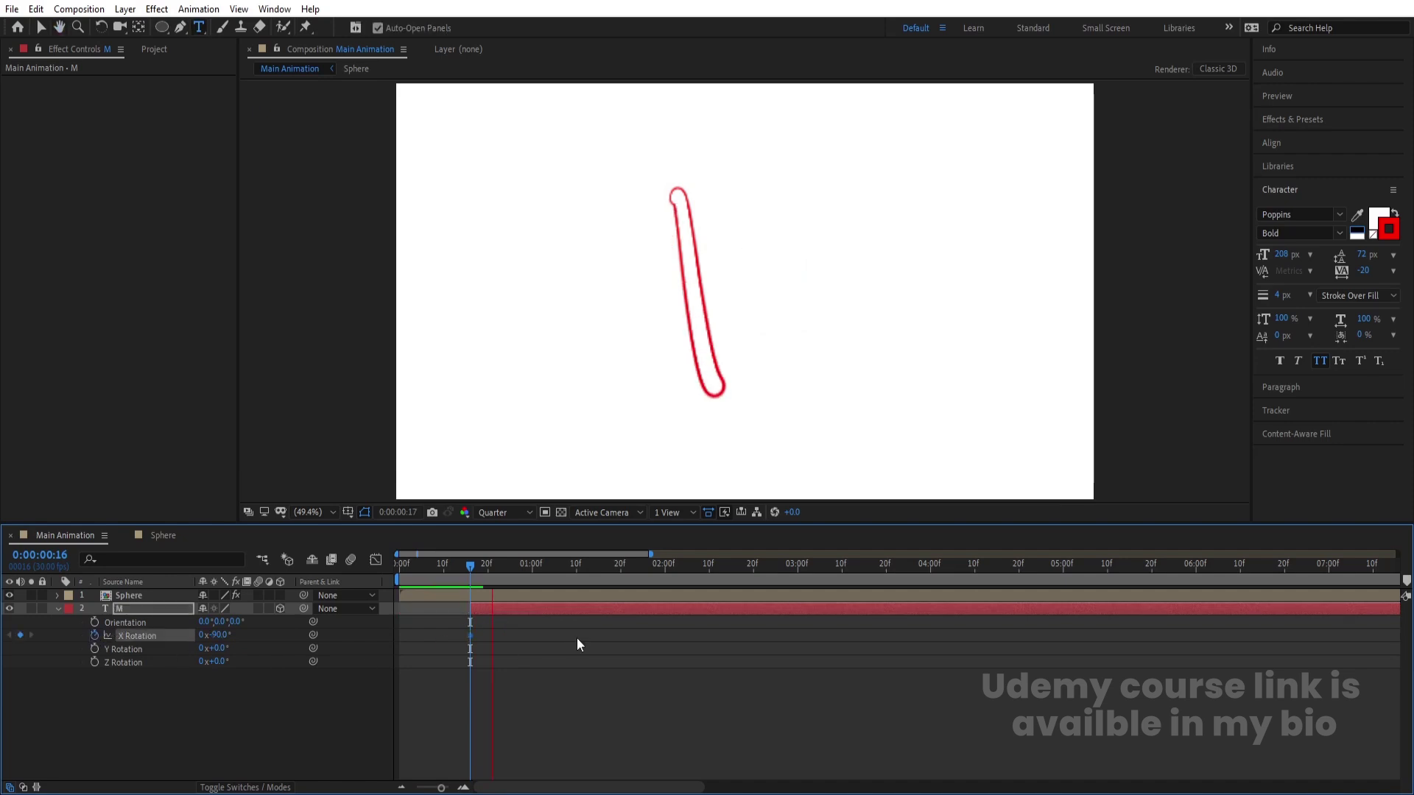
pyautogui.press('space')
pyautogui.press('space')
pyautogui.press('space')
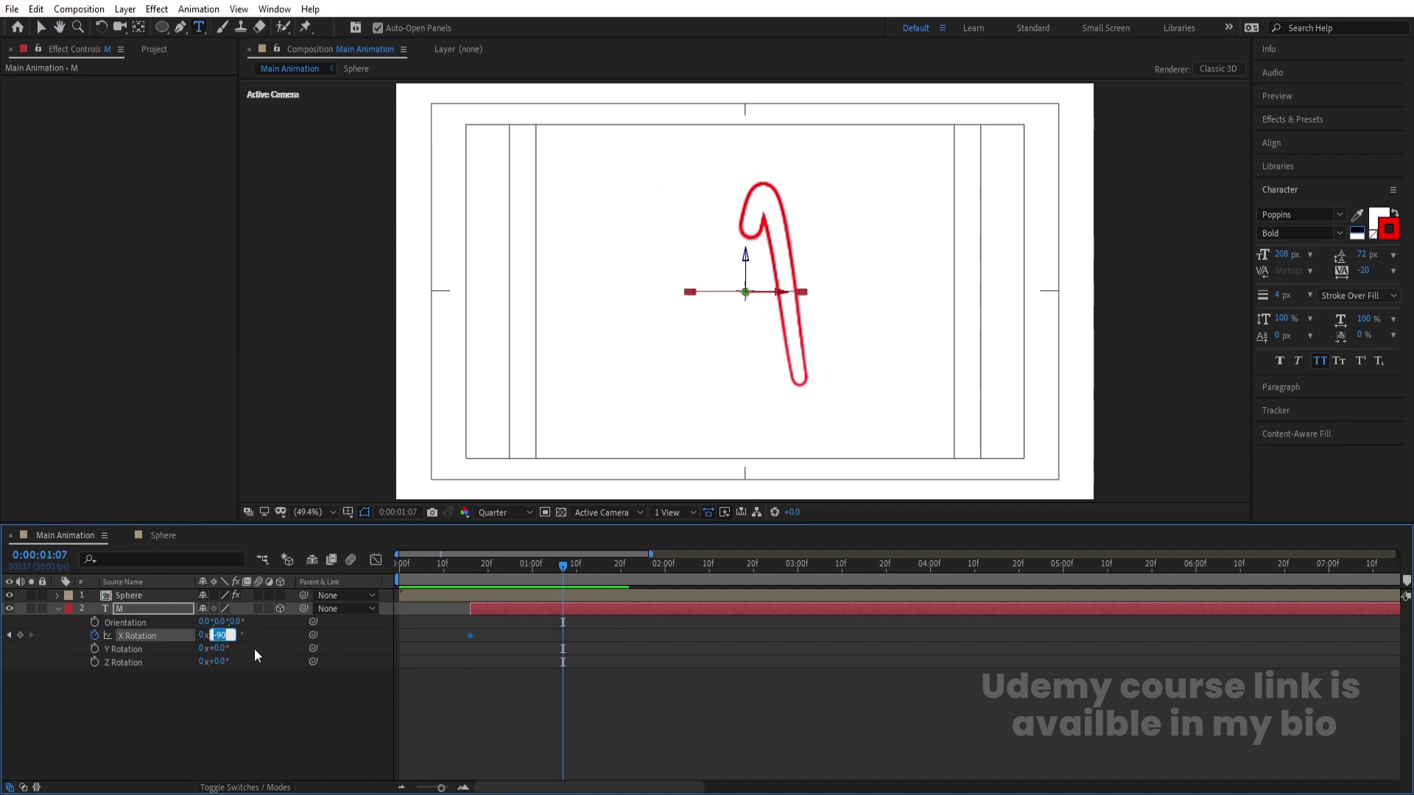
pyautogui.write('0')
pyautogui.press('Return')
# Try a full backward turn on the X Rotation keyframe at 0:00:01:07 and preview the letter's spin
pyautogui.moveTo(528, 576)
pyautogui.mouseDown()
pyautogui.moveTo(476, 586)
pyautogui.moveTo(509, 586)
pyautogui.mouseUp()
pyautogui.press('k')
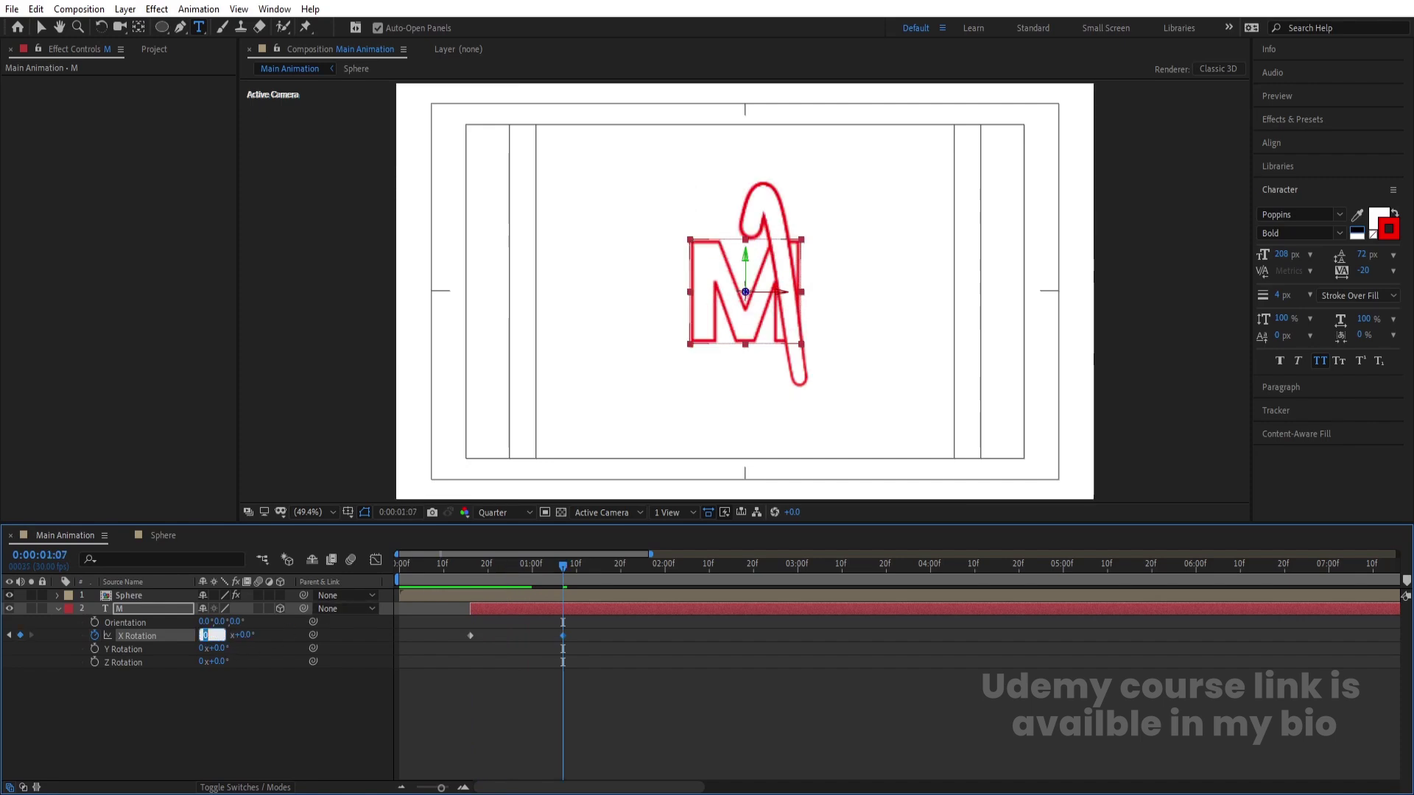
pyautogui.moveTo(537, 588); pyautogui.dragTo(382, 595)
pyautogui.click(546, 576)
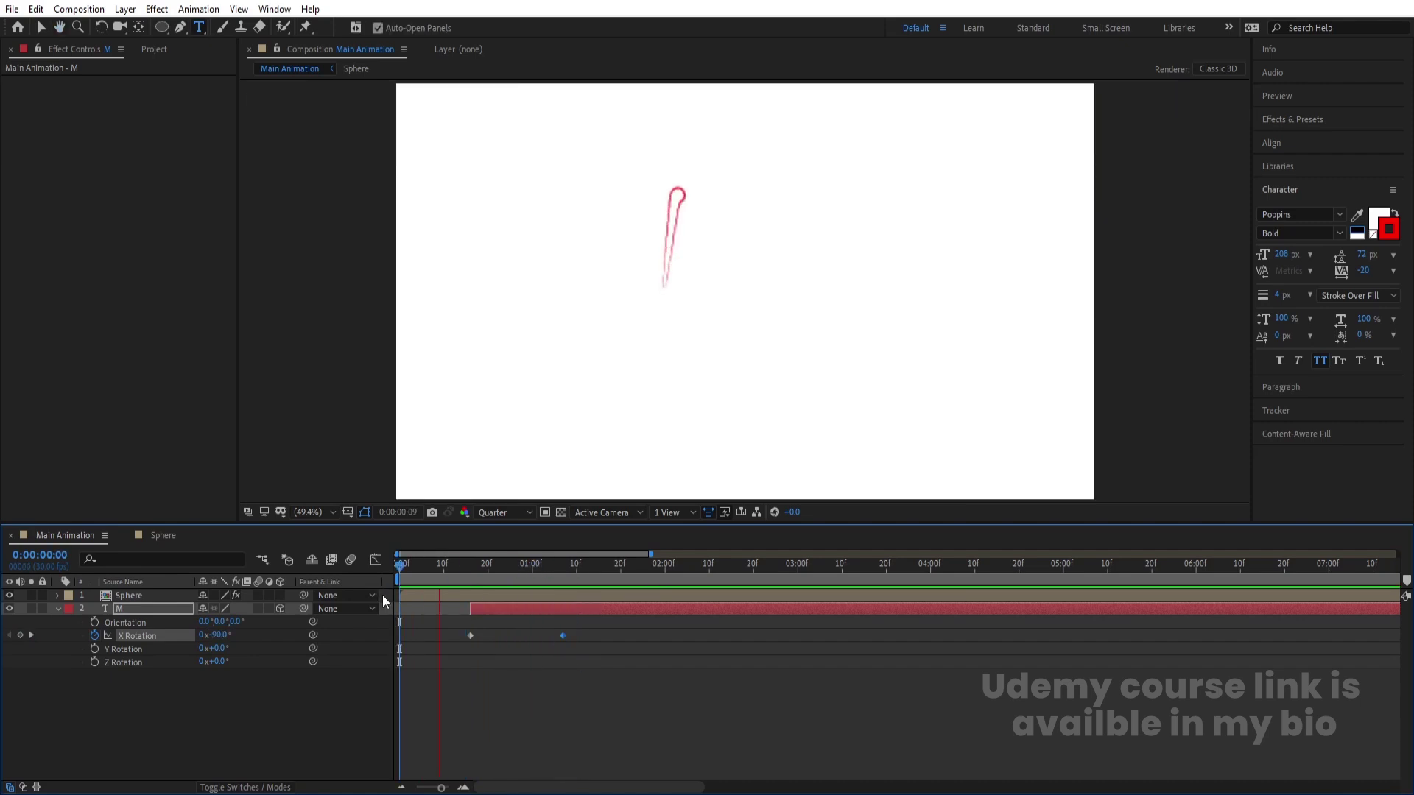
pyautogui.press('space')
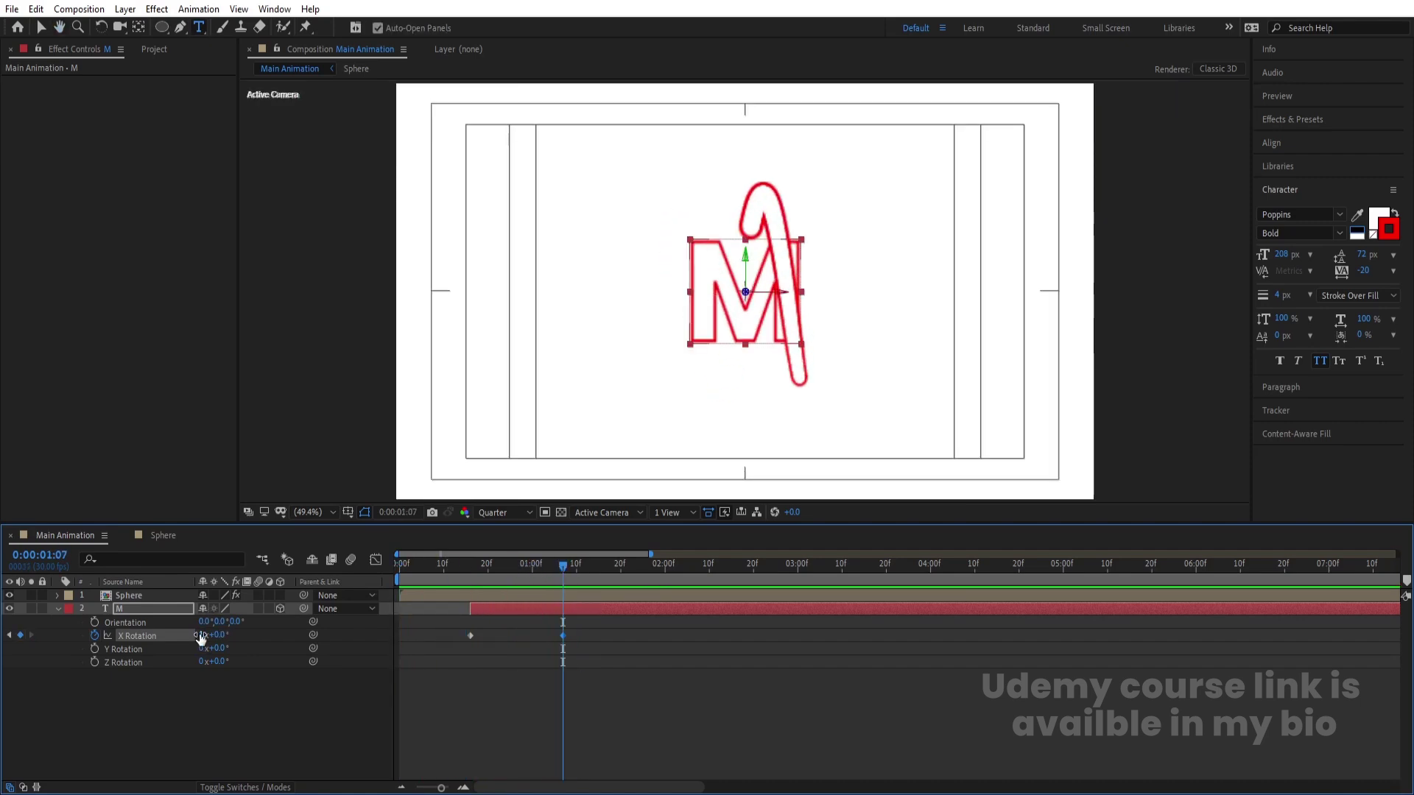
pyautogui.press('Return')
pyautogui.moveTo(487, 568); pyautogui.dragTo(448, 566)
pyautogui.press('space')
pyautogui.press('space')
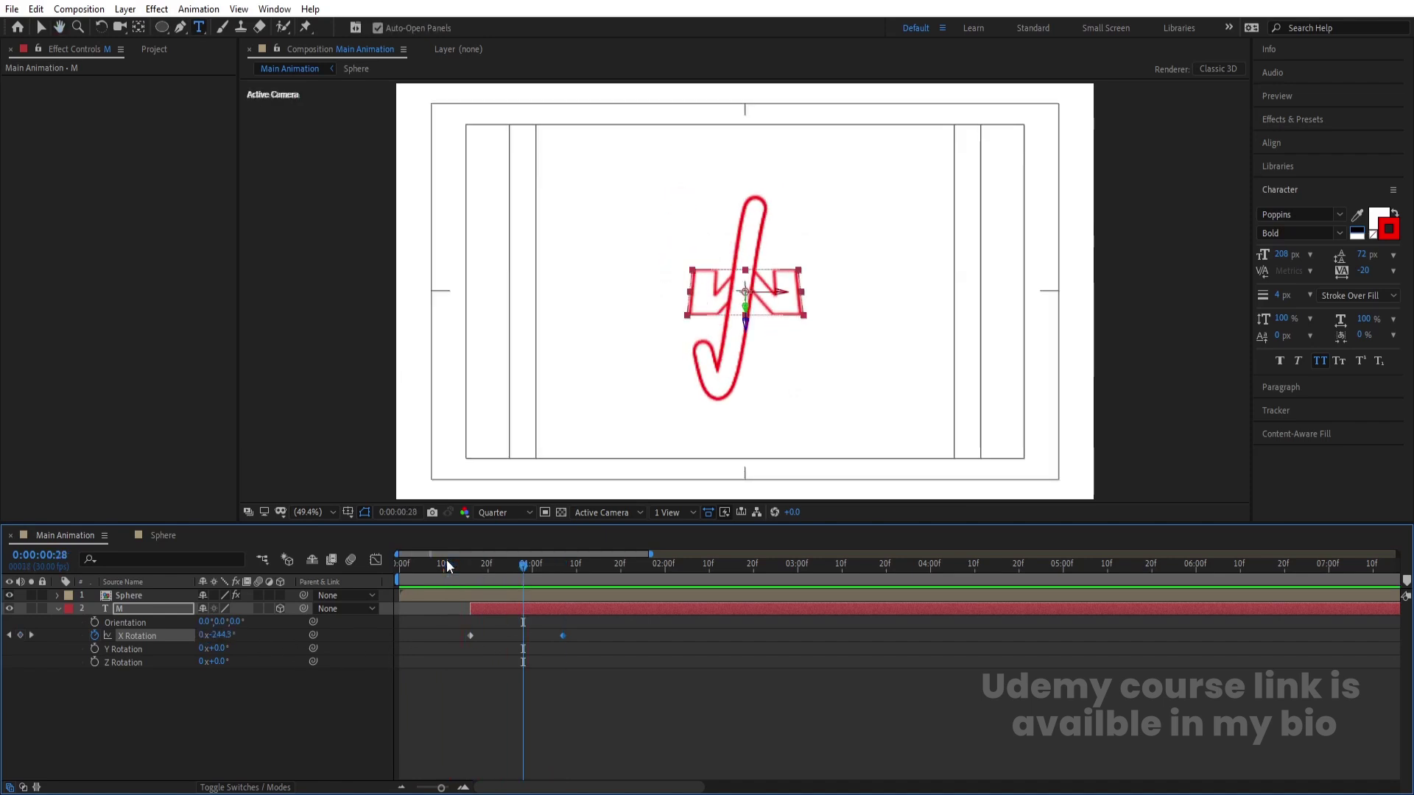
pyautogui.press('space')
pyautogui.press('space')
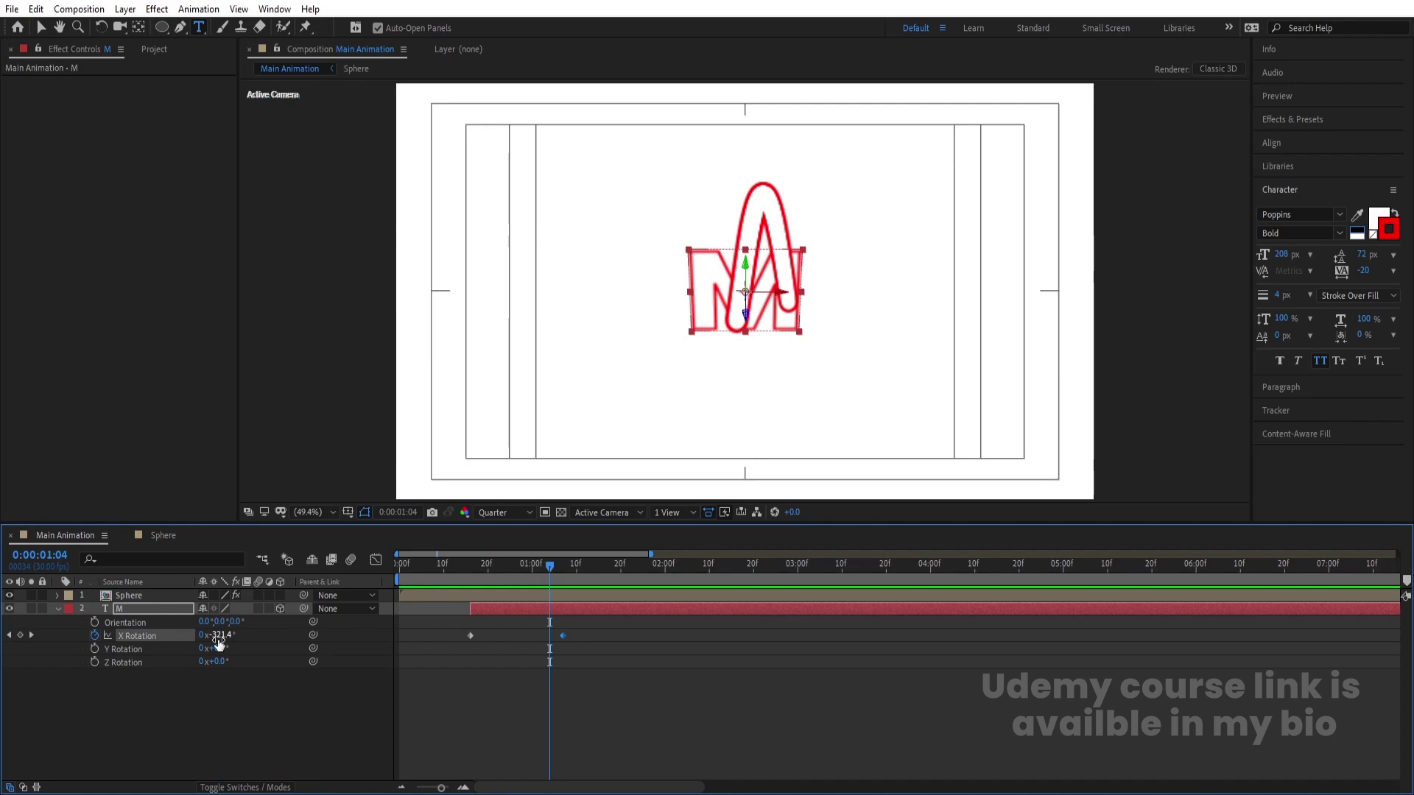
# Set X Rotation to 1x+0.0° at 0:00:01:07 and ease both keyframes, with about 15.62% influence on the first and a speed peak right after it
pyautogui.press('k')
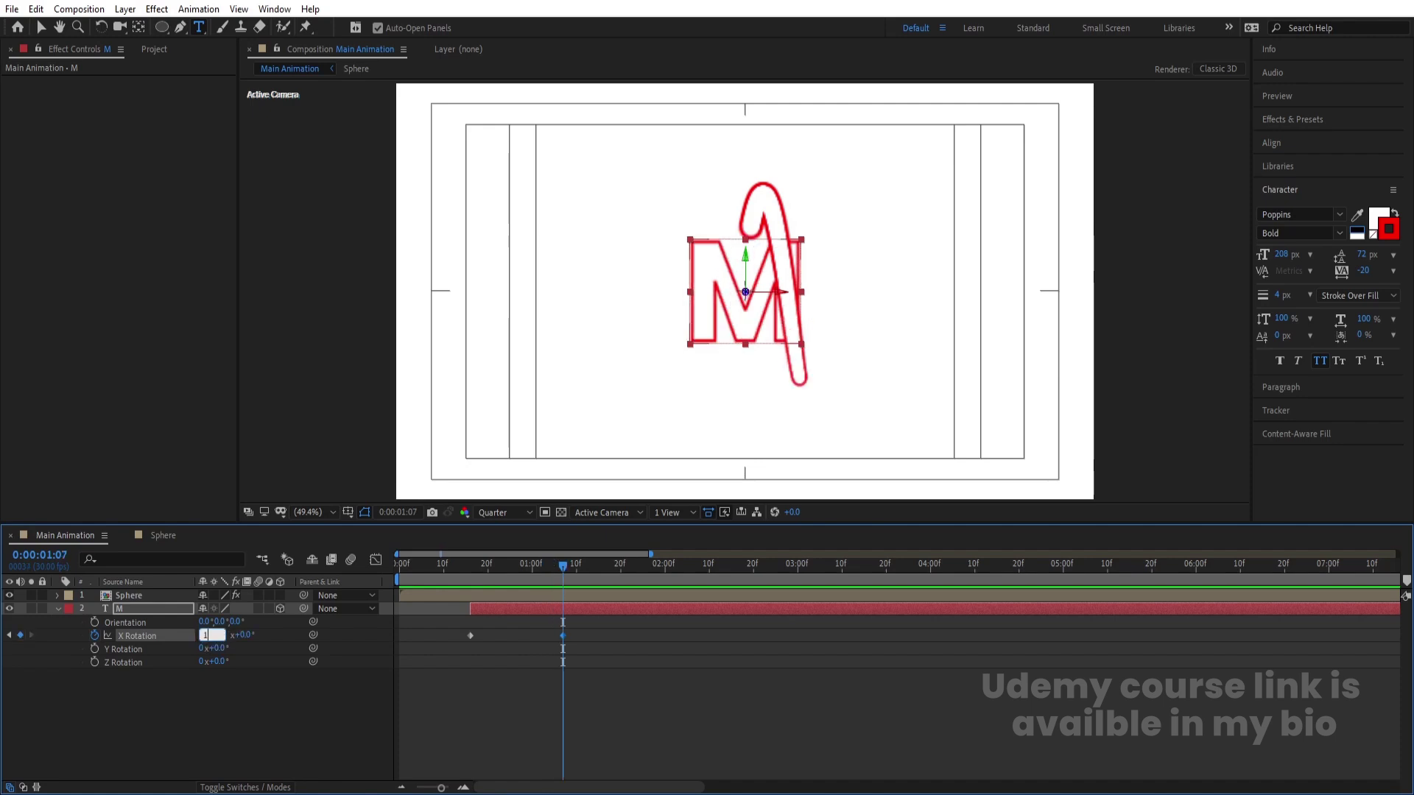
pyautogui.moveTo(652, 667); pyautogui.dragTo(441, 588)
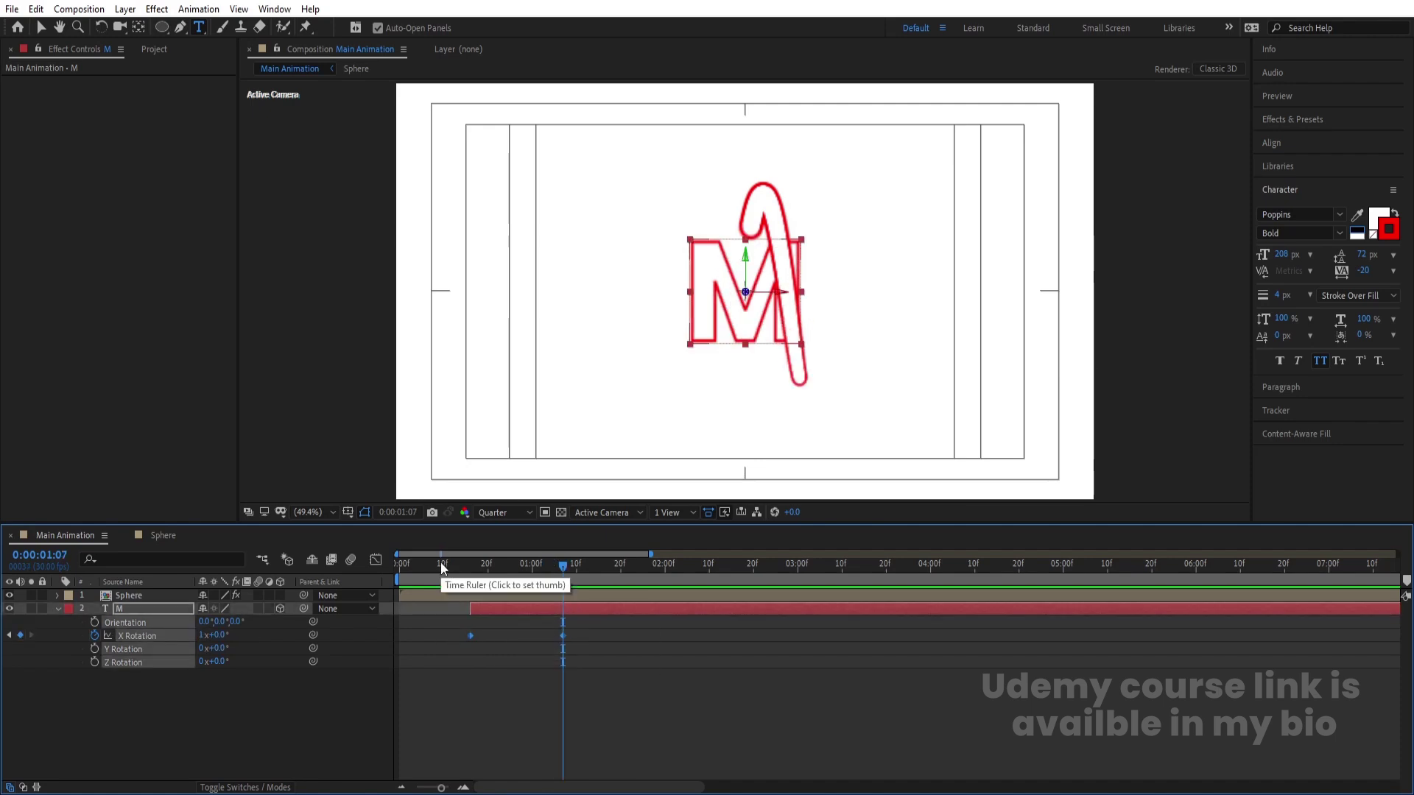
pyautogui.click(375, 560)
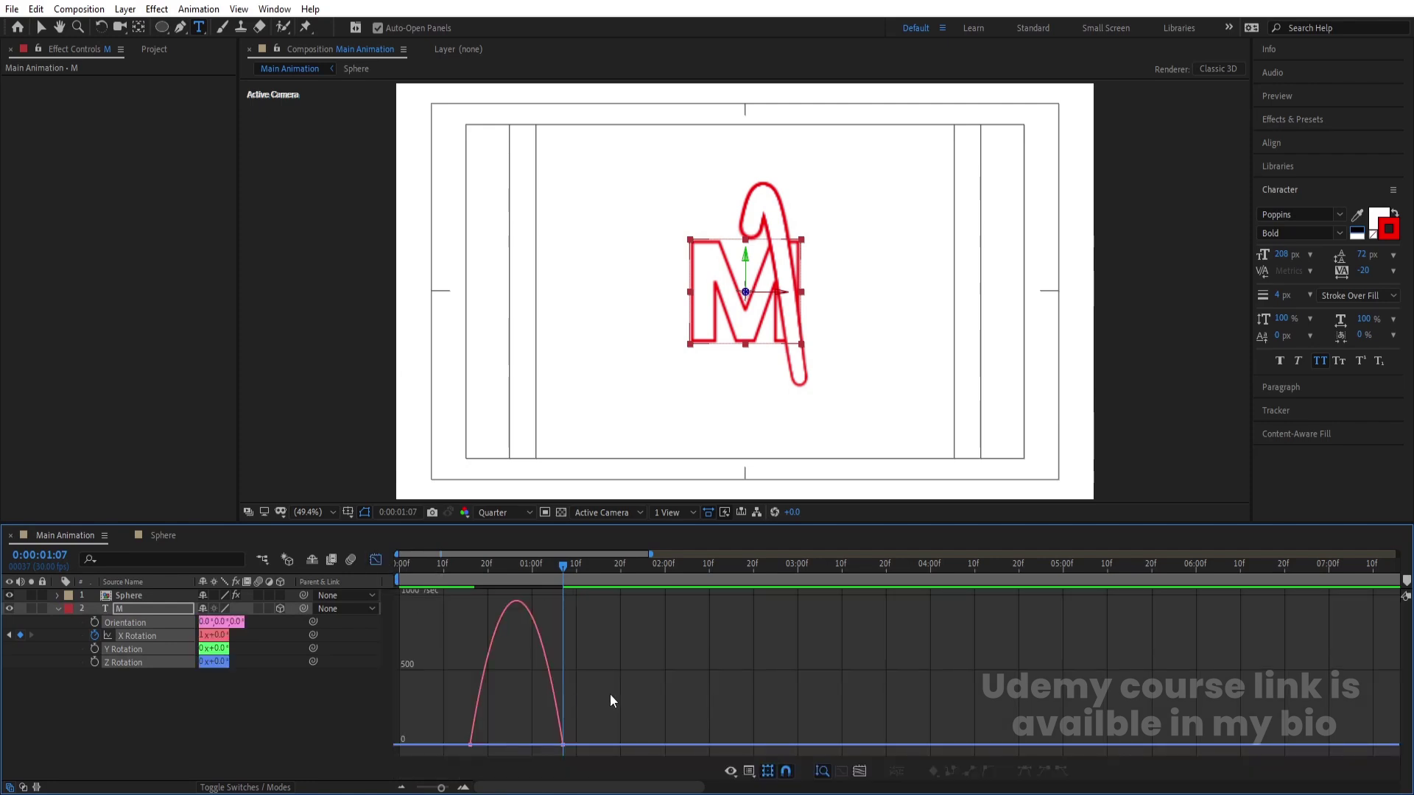
pyautogui.moveTo(549, 746); pyautogui.dragTo(477, 746)
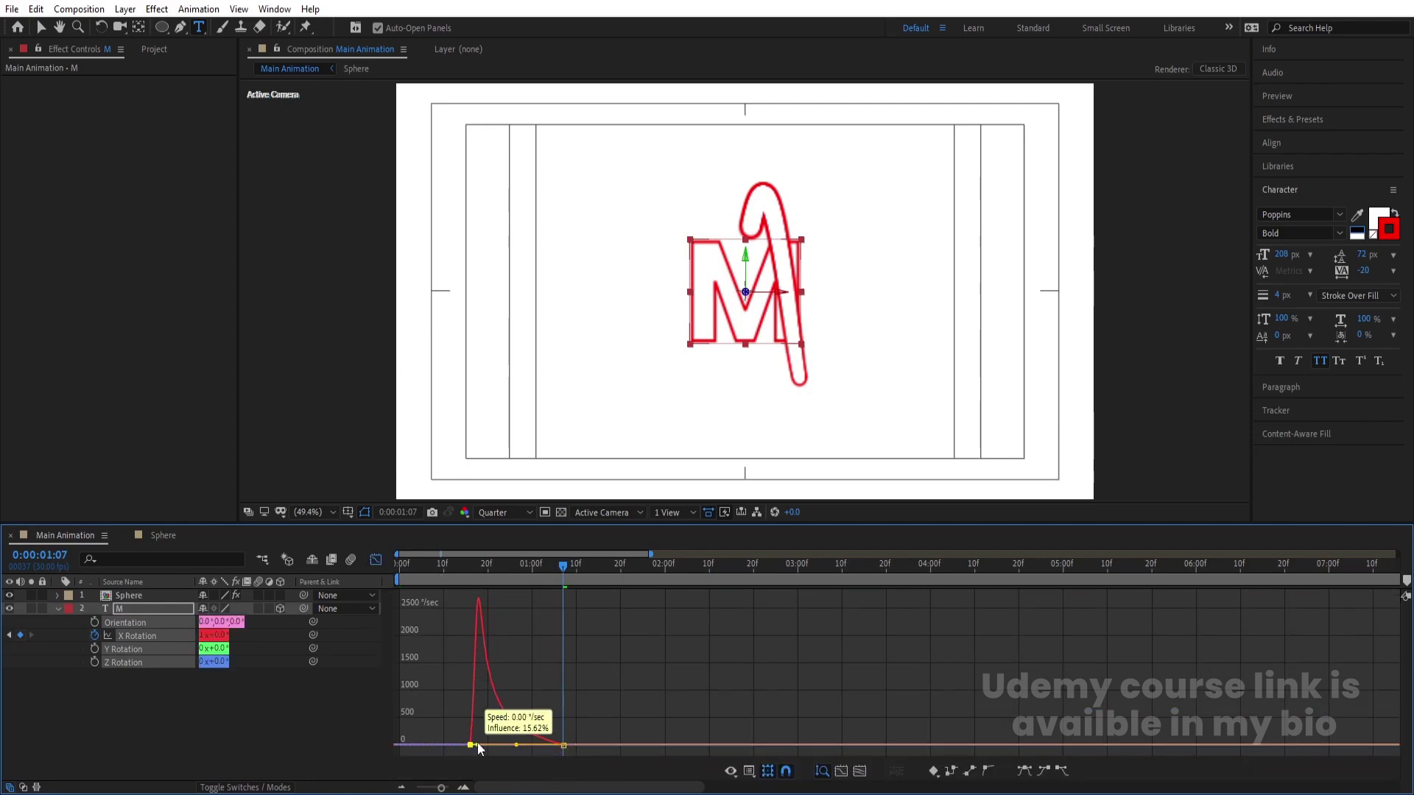
pyautogui.click(448, 563)
pyautogui.moveTo(448, 567); pyautogui.dragTo(531, 565)
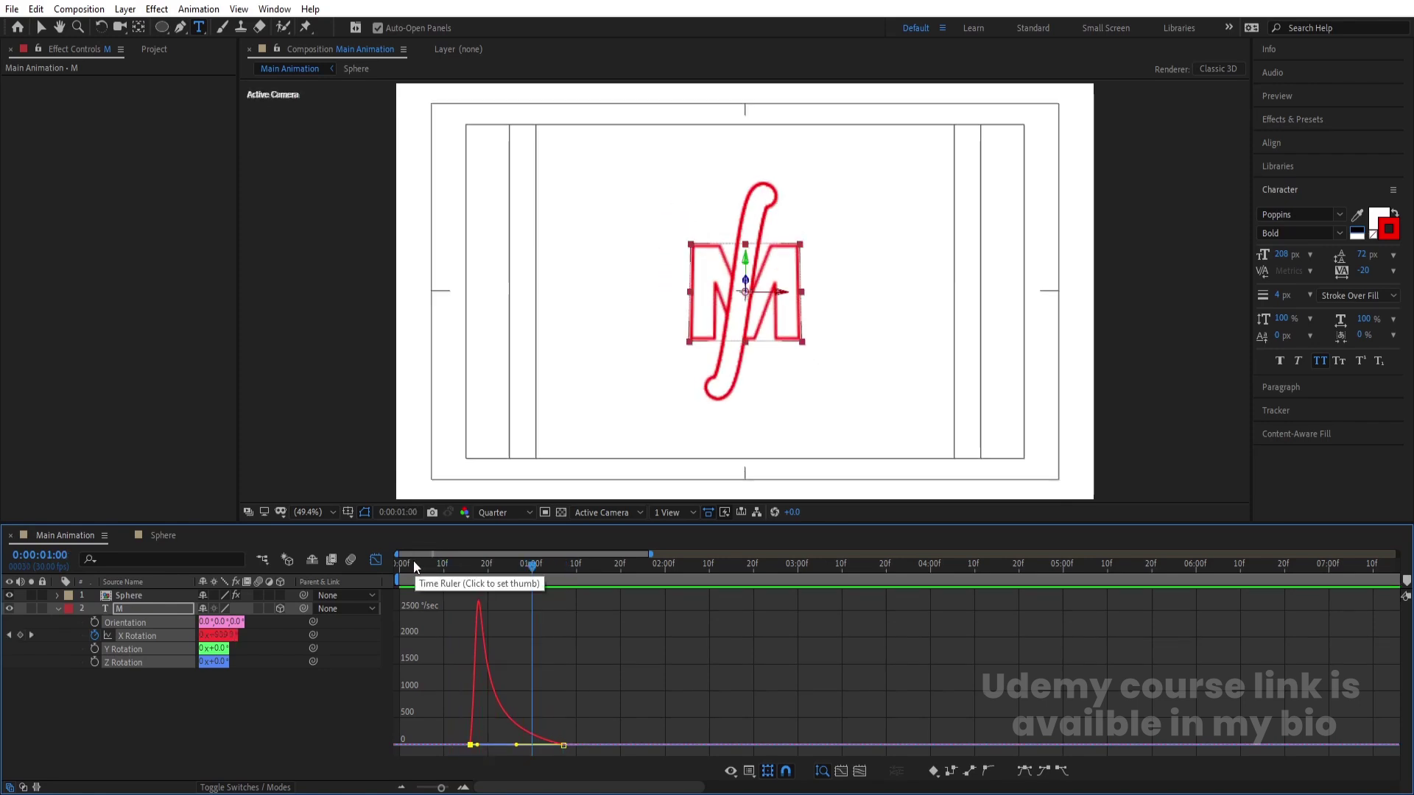
pyautogui.click(377, 561)
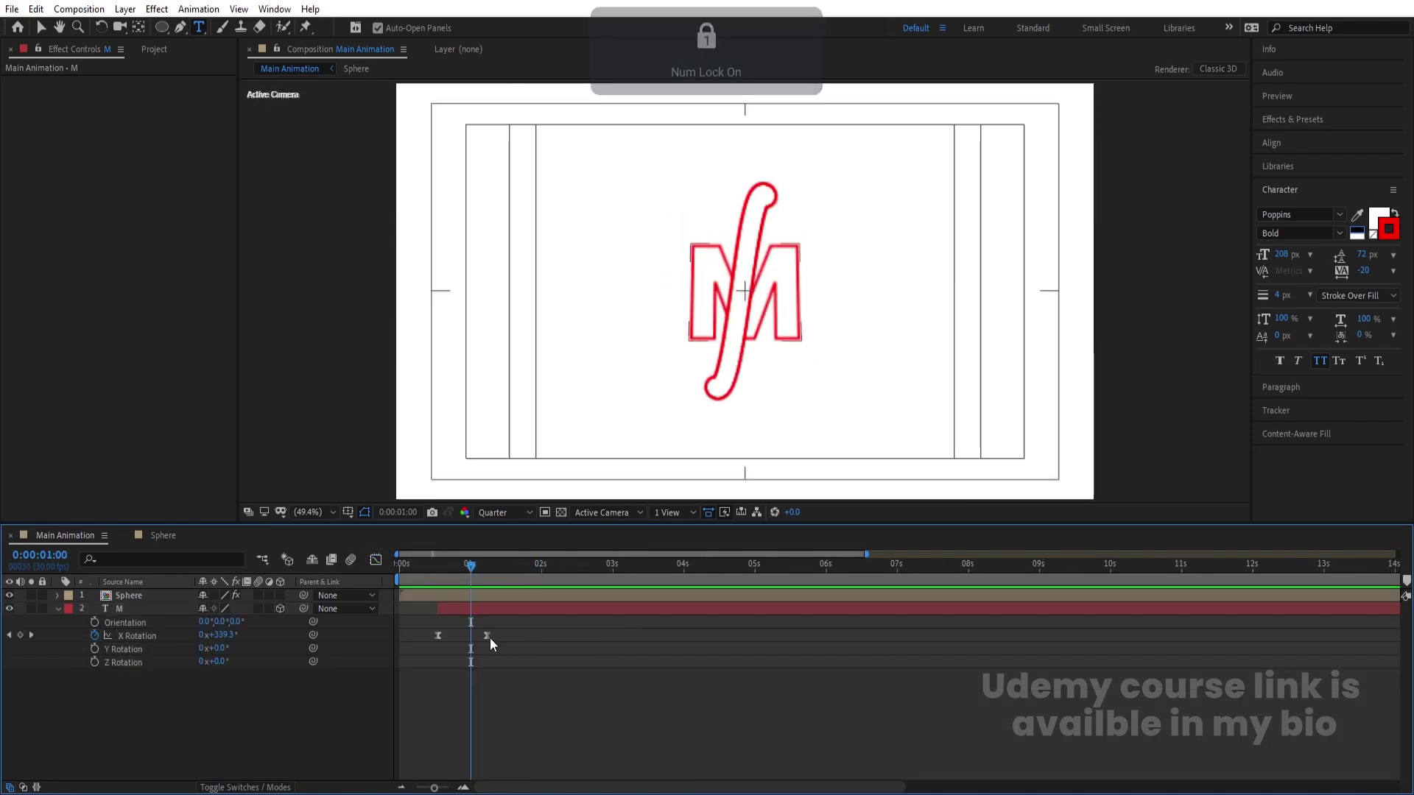
# Move the second X Rotation keyframe to just before the two-second mark and preview the slower spin from the start
pyautogui.moveTo(488, 636); pyautogui.dragTo(537, 651)
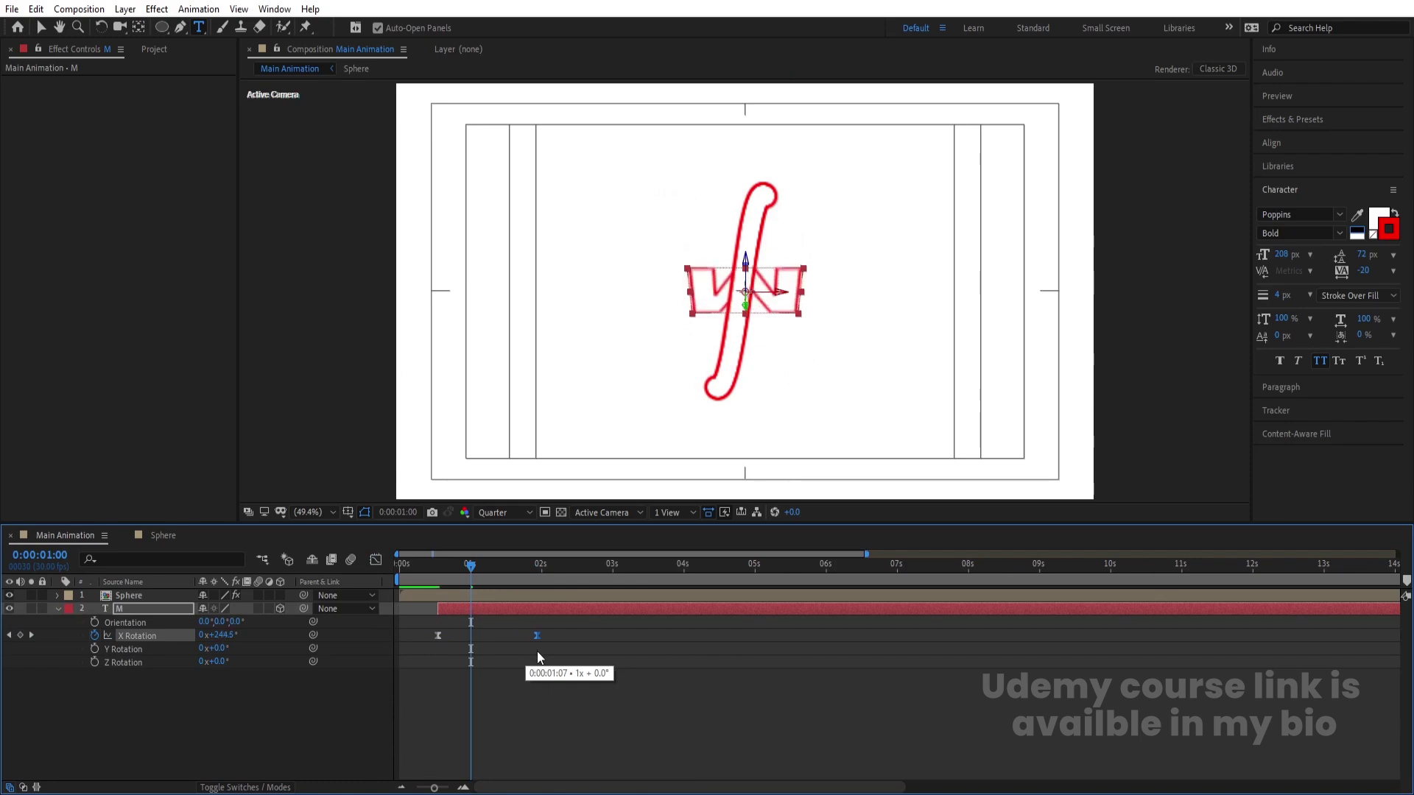
pyautogui.press('Home')
pyautogui.press('space')
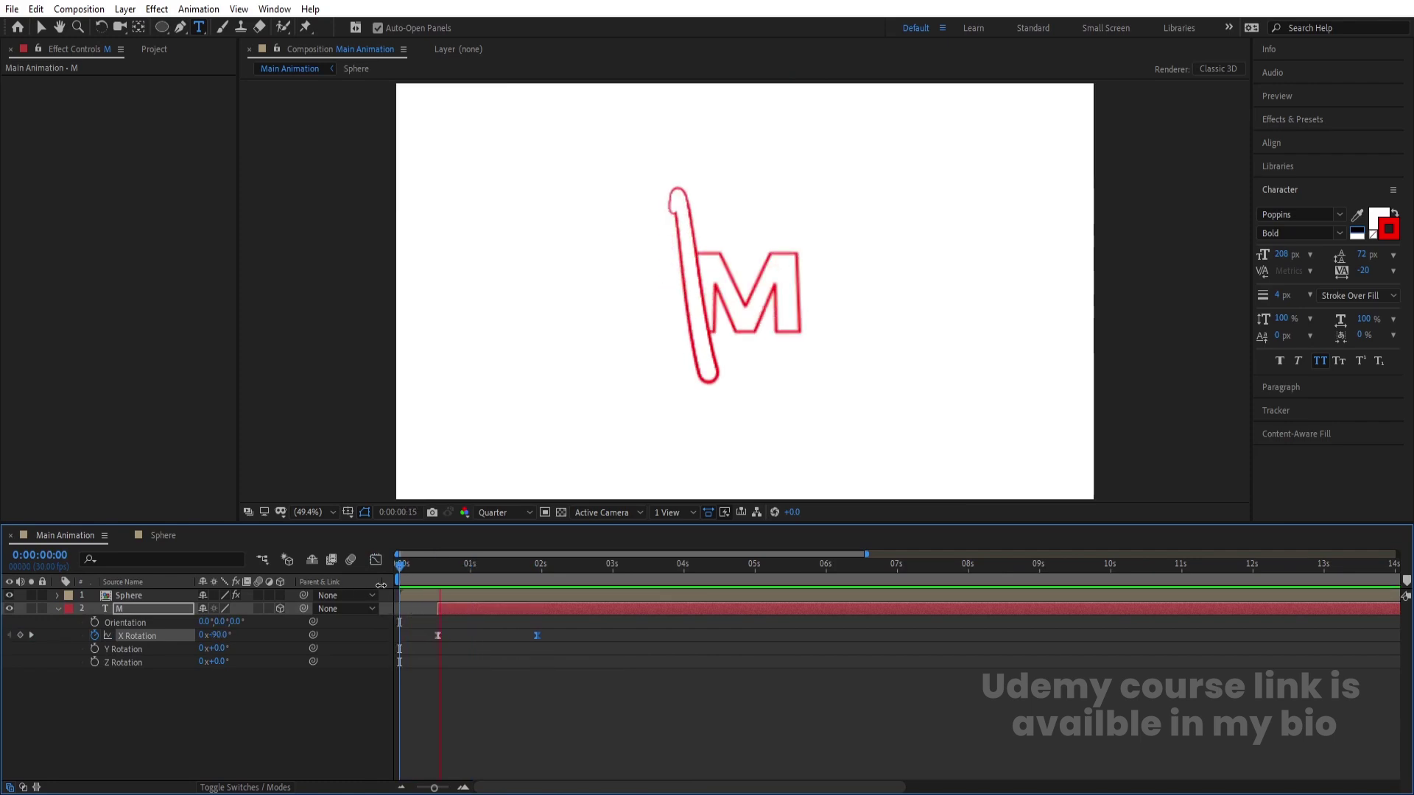
pyautogui.press('space')
# Replay the M's spin several times to check its timing against the moving trail
pyautogui.click(420, 567)
pyautogui.press('space')
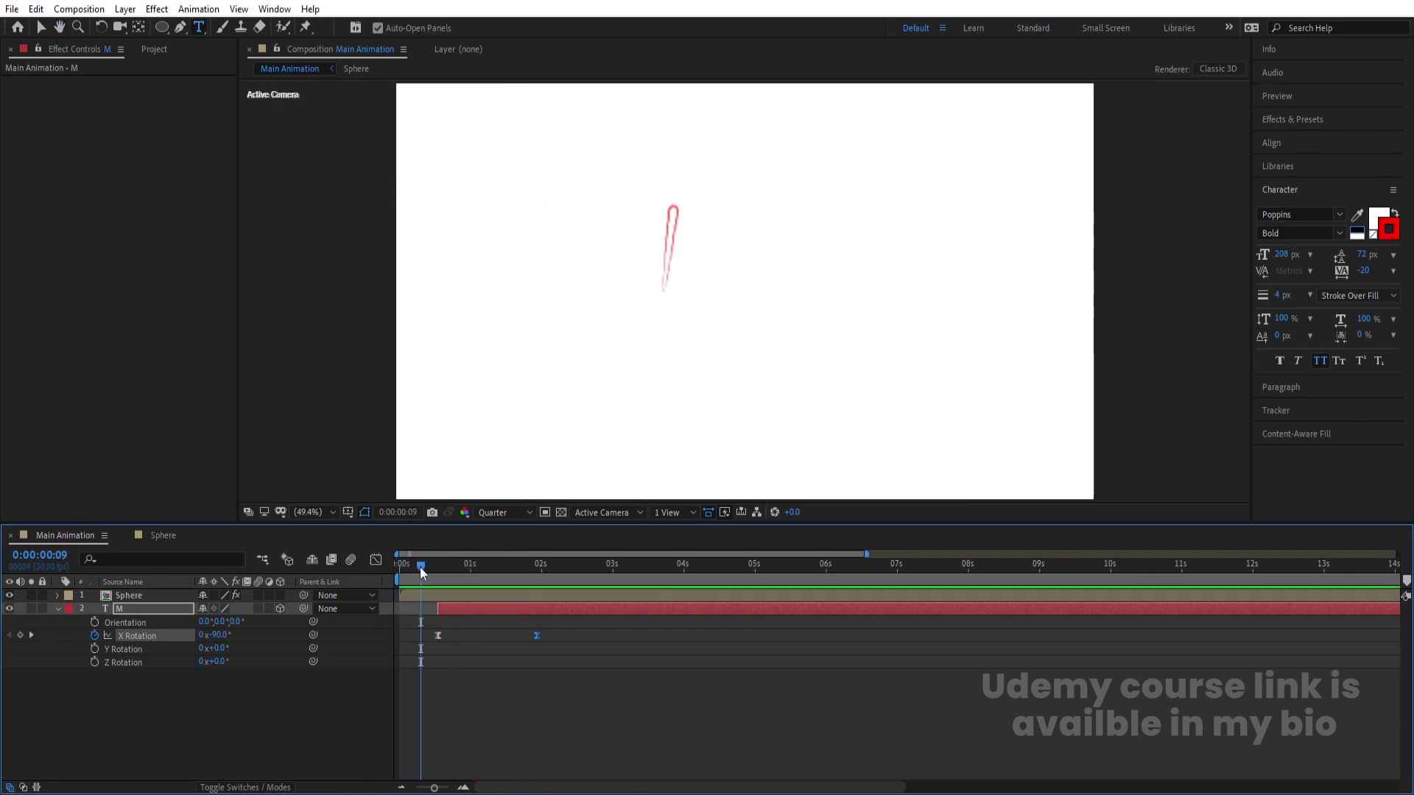
pyautogui.press('space')
pyautogui.press('space')
pyautogui.press('space')
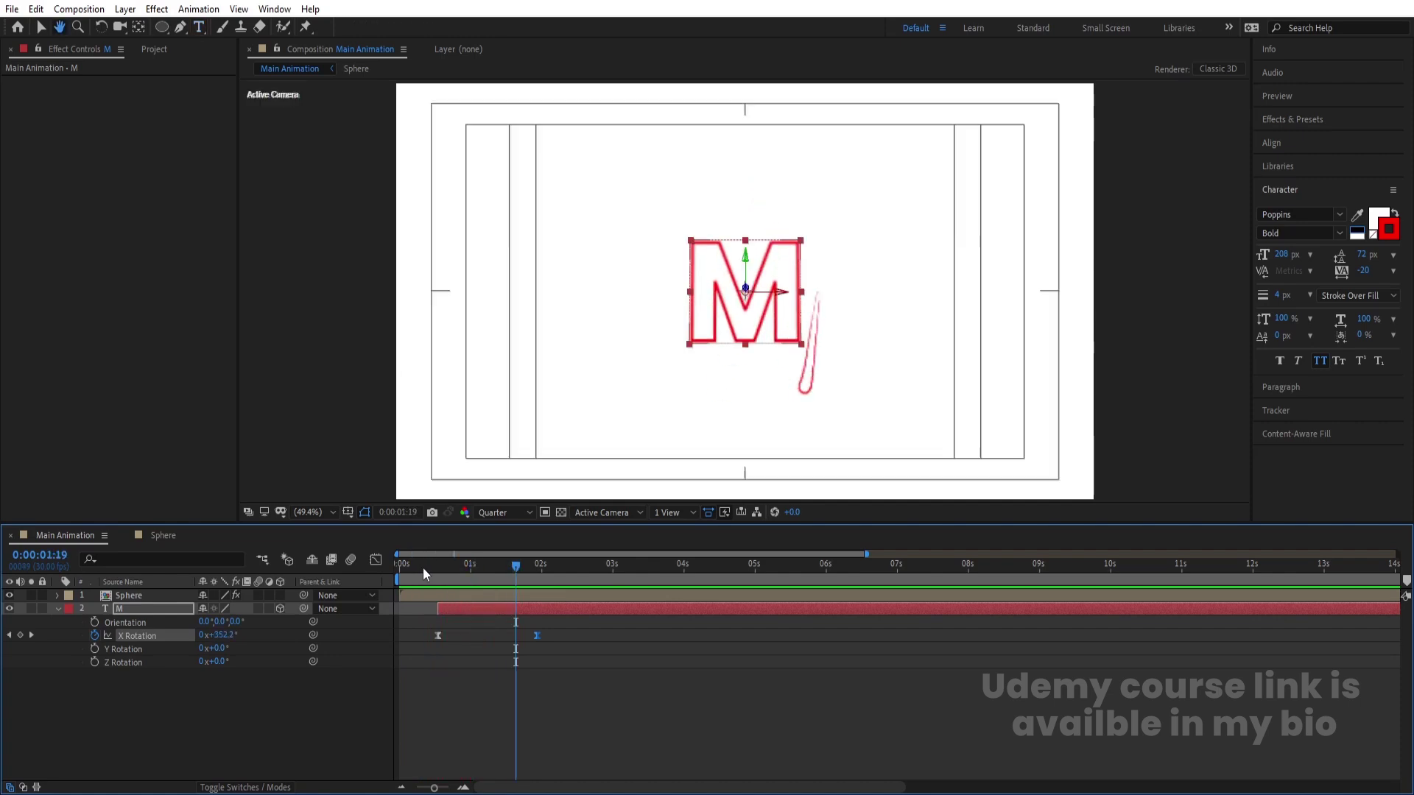
pyautogui.press('space')
pyautogui.press('space')
pyautogui.press('space')
pyautogui.press('space')
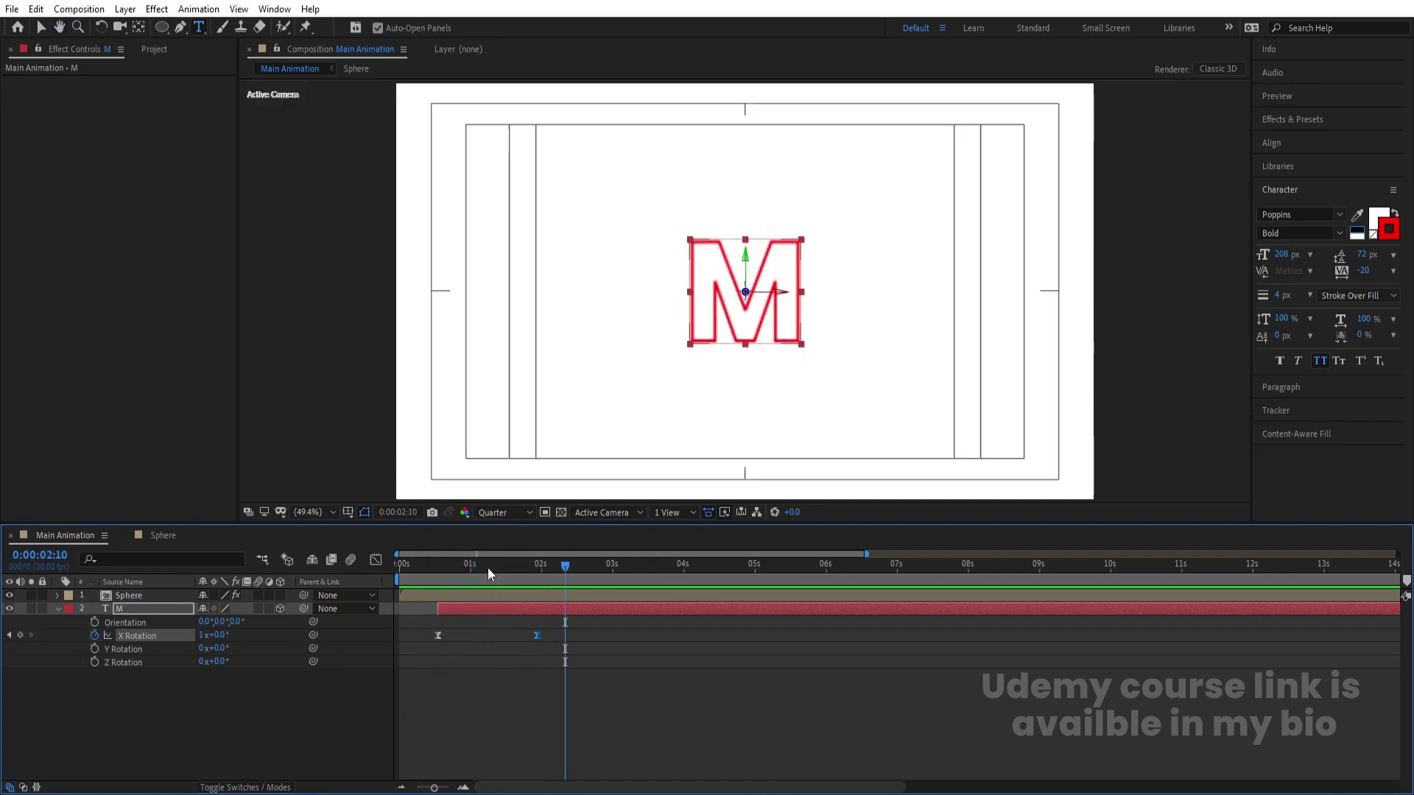
pyautogui.moveTo(487, 568); pyautogui.dragTo(368, 571)
pyautogui.press('space')
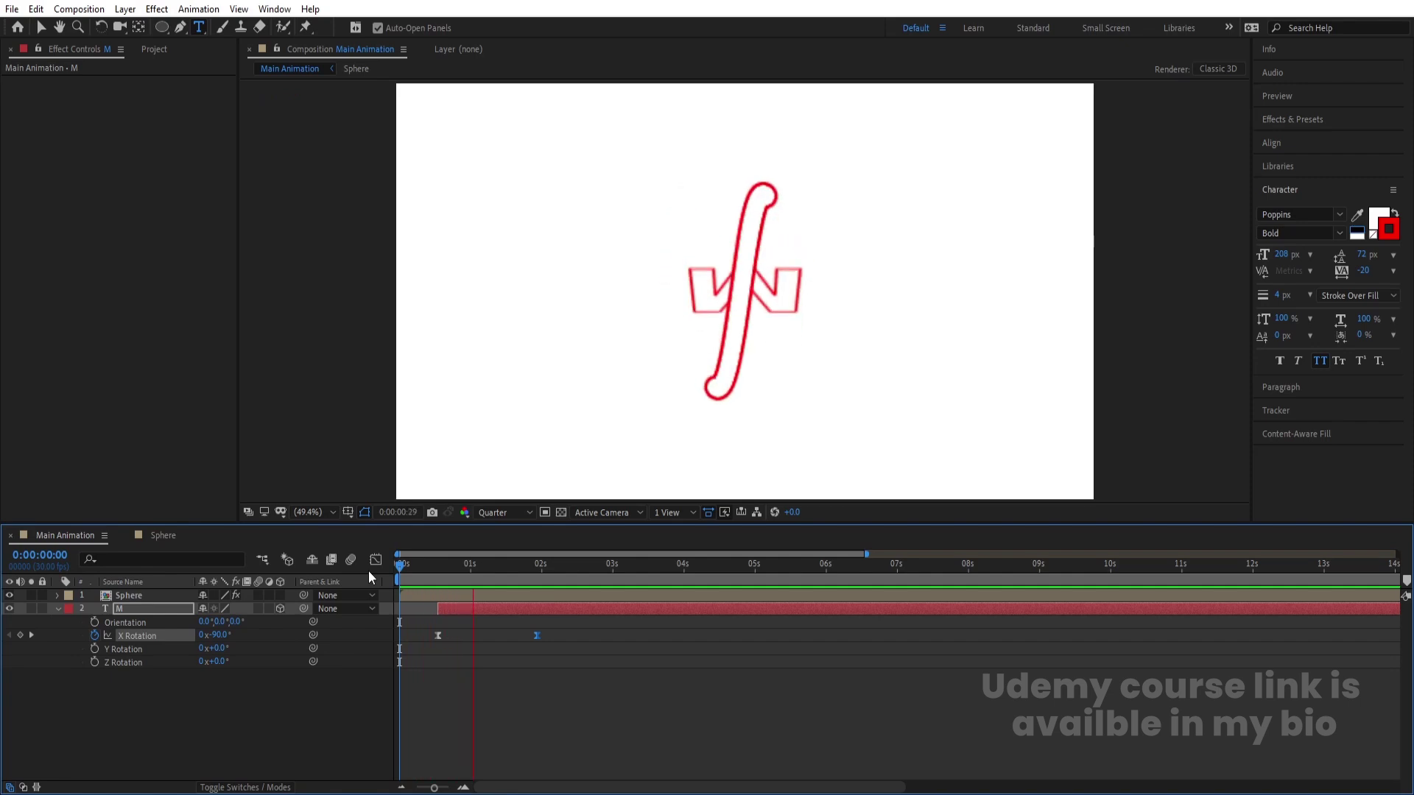
# Enable motion blur for the M layer and the composition, and preview the spin from the start
pyautogui.press('space')
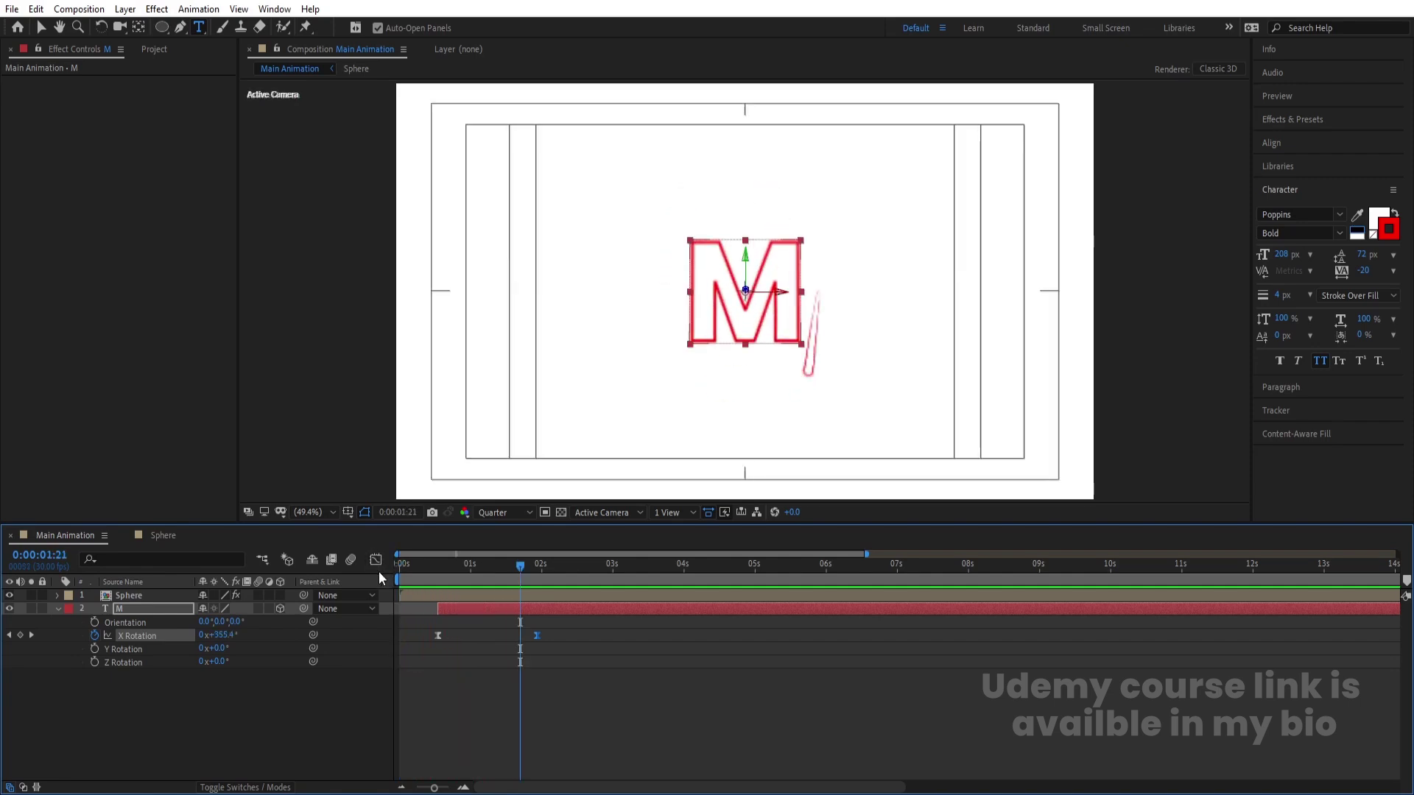
pyautogui.click(257, 609)
pyautogui.press('space')
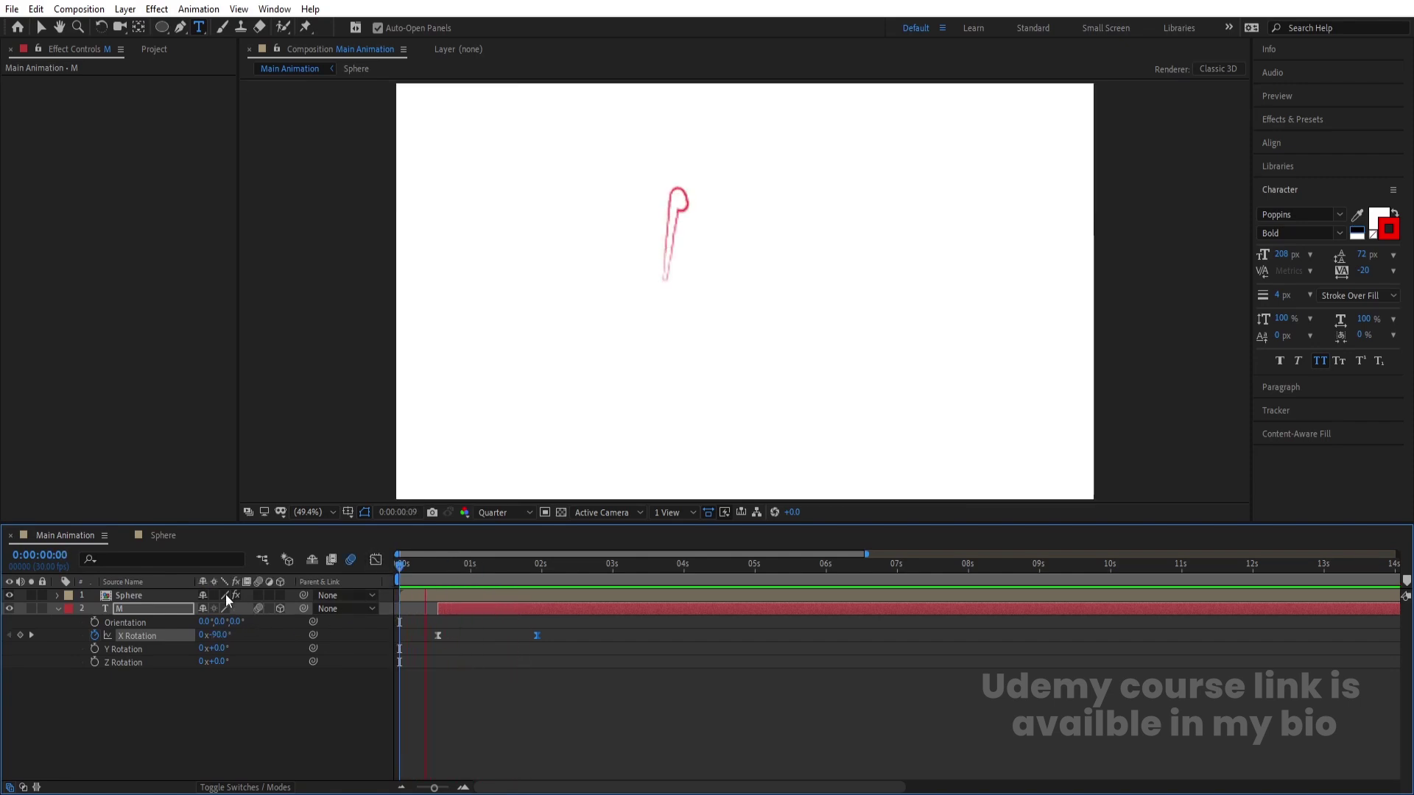
pyautogui.press('space')
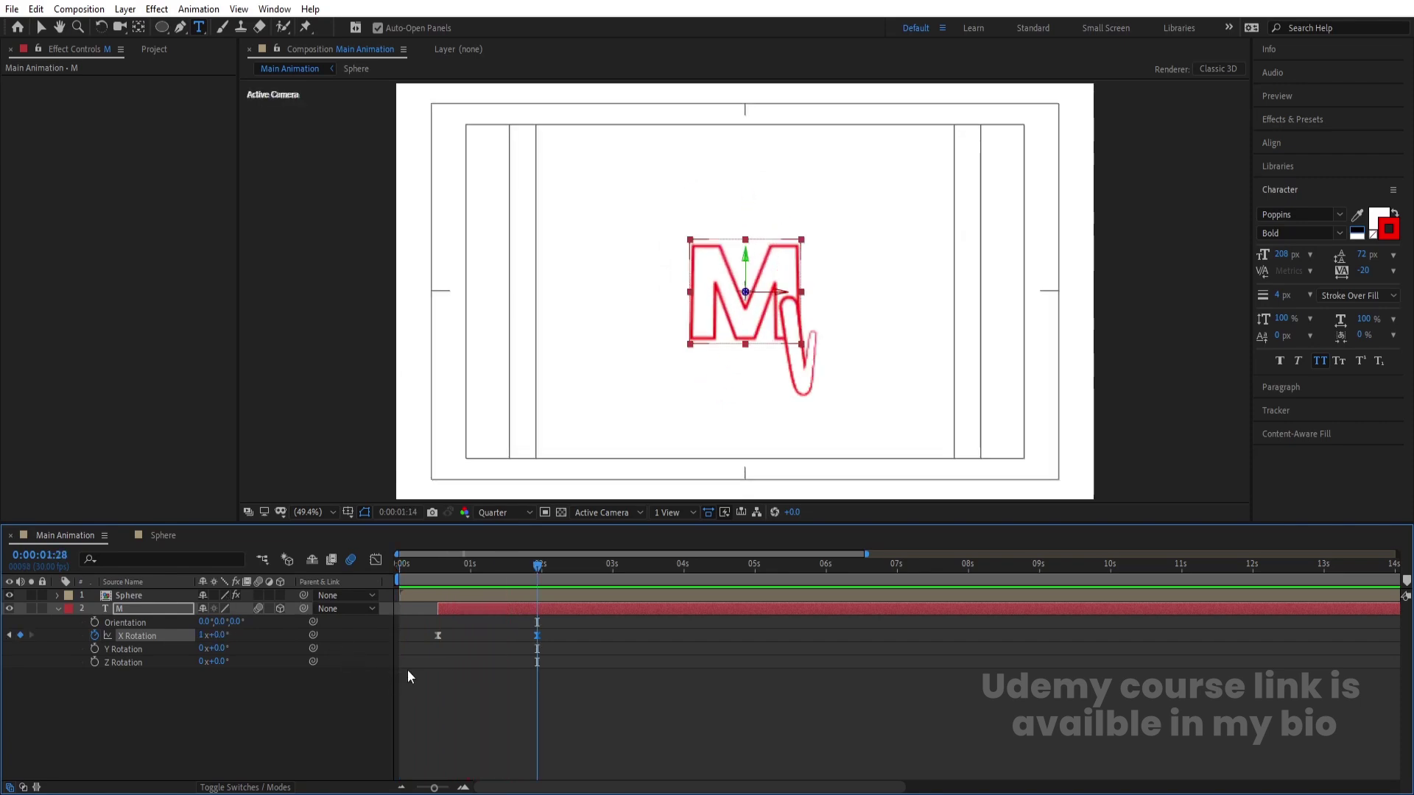
# Set the second X Rotation keyframe at 0:00:01:28 to 0x+0.0° and preview the M's spin
pyautogui.moveTo(519, 565); pyautogui.dragTo(409, 565)
pyautogui.press('space')
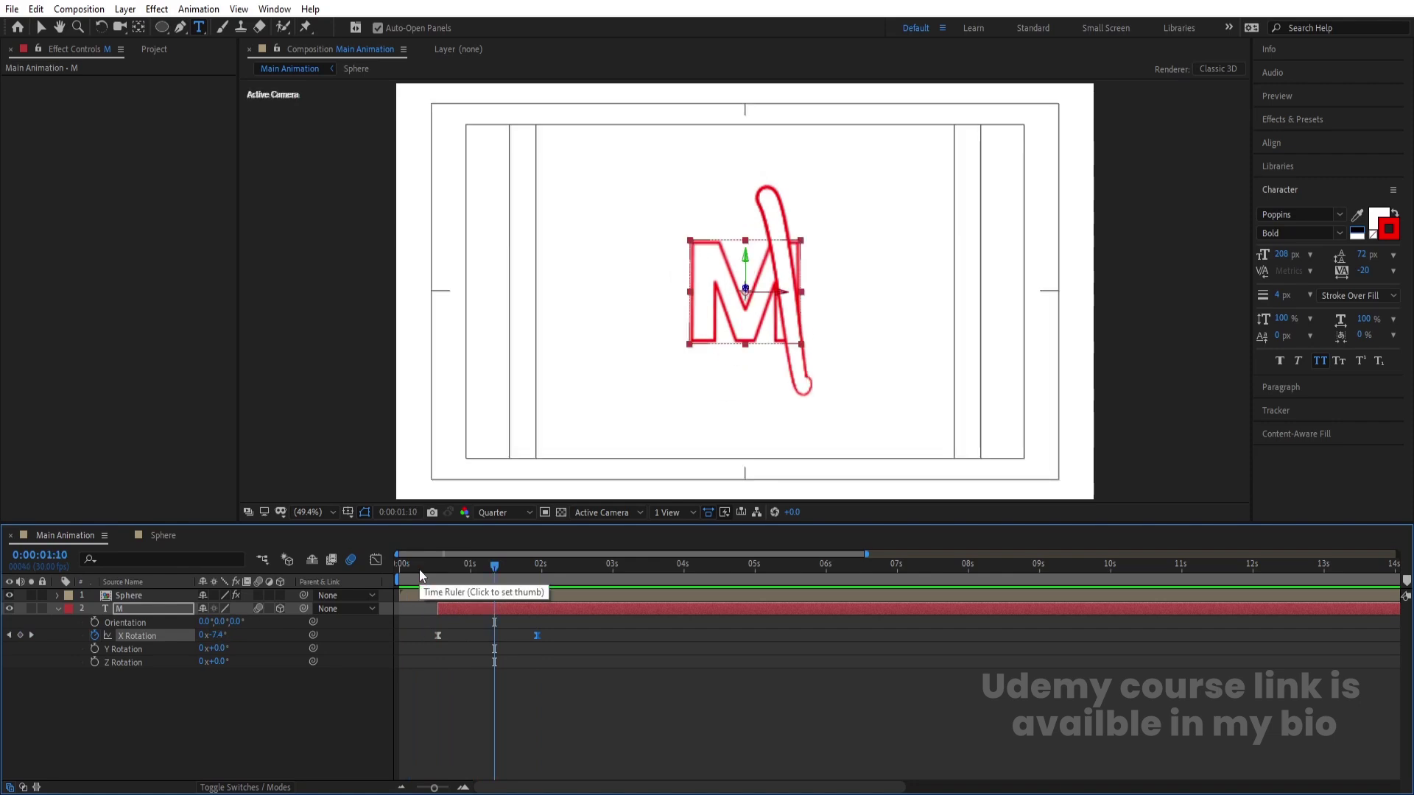
pyautogui.press('k')
pyautogui.press('j')
pyautogui.press('k')
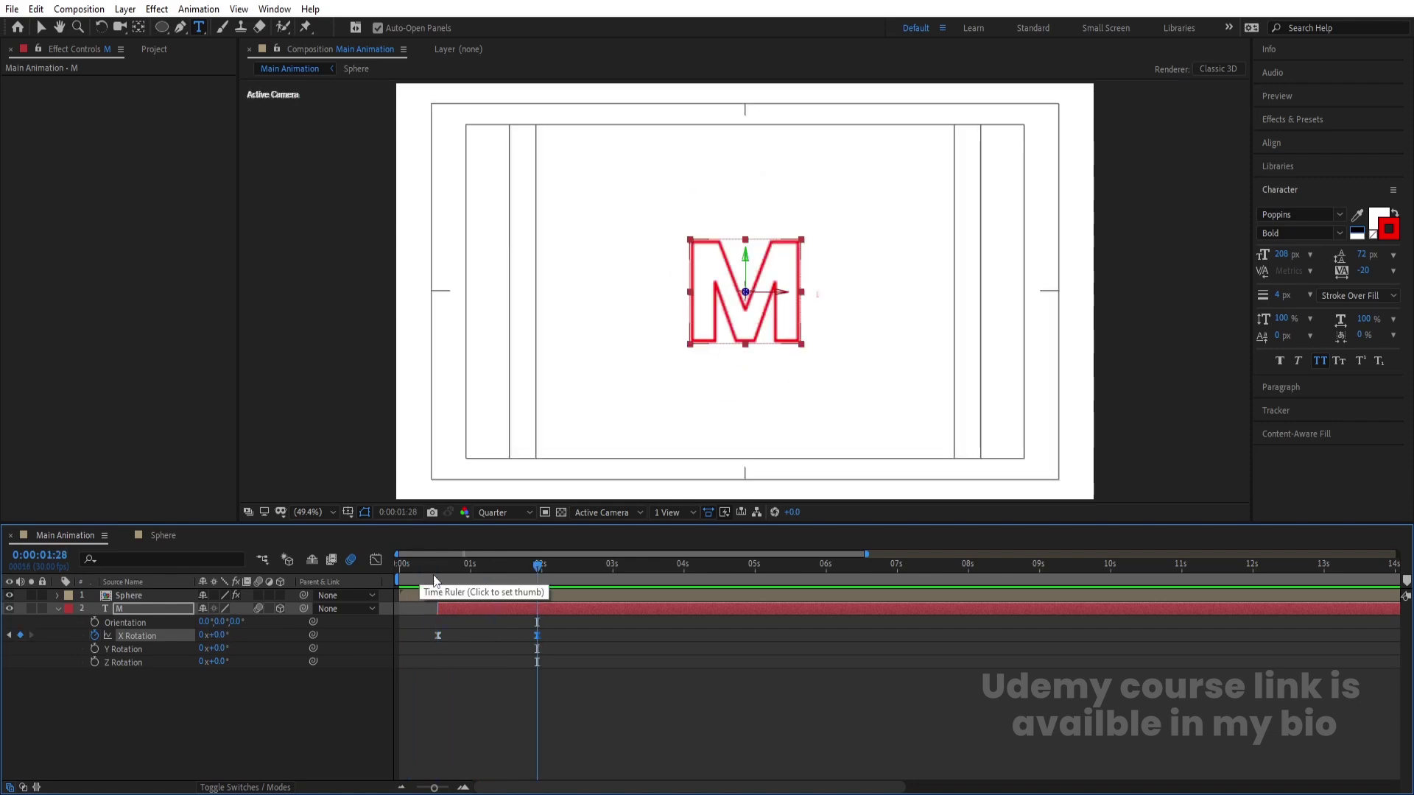
pyautogui.click(577, 643)
pyautogui.click(537, 636)
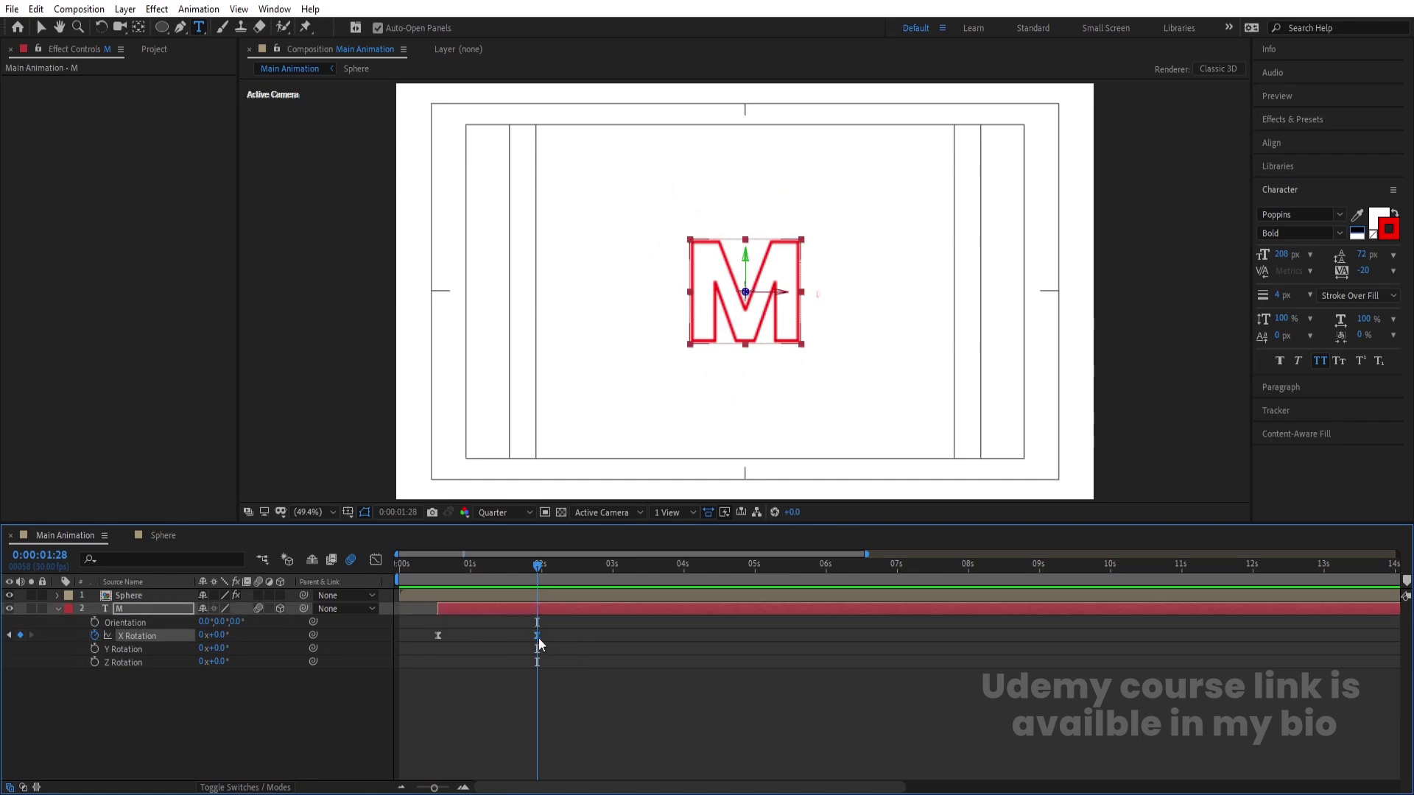
# Set the M's first X Rotation keyframe at 0:00:00:16 to 0x-270.0°
pyautogui.press('j')
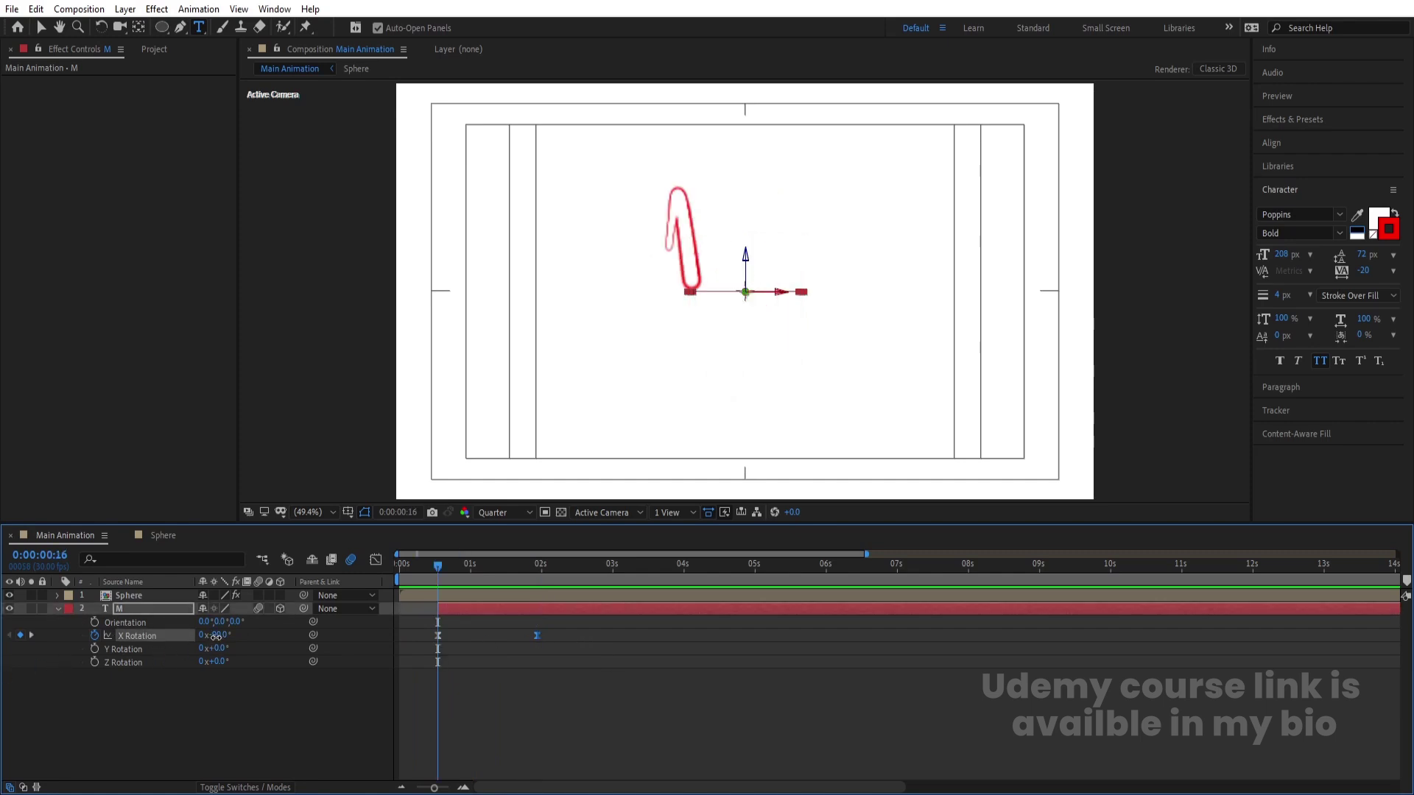
pyautogui.moveTo(216, 636); pyautogui.dragTo(125, 663)
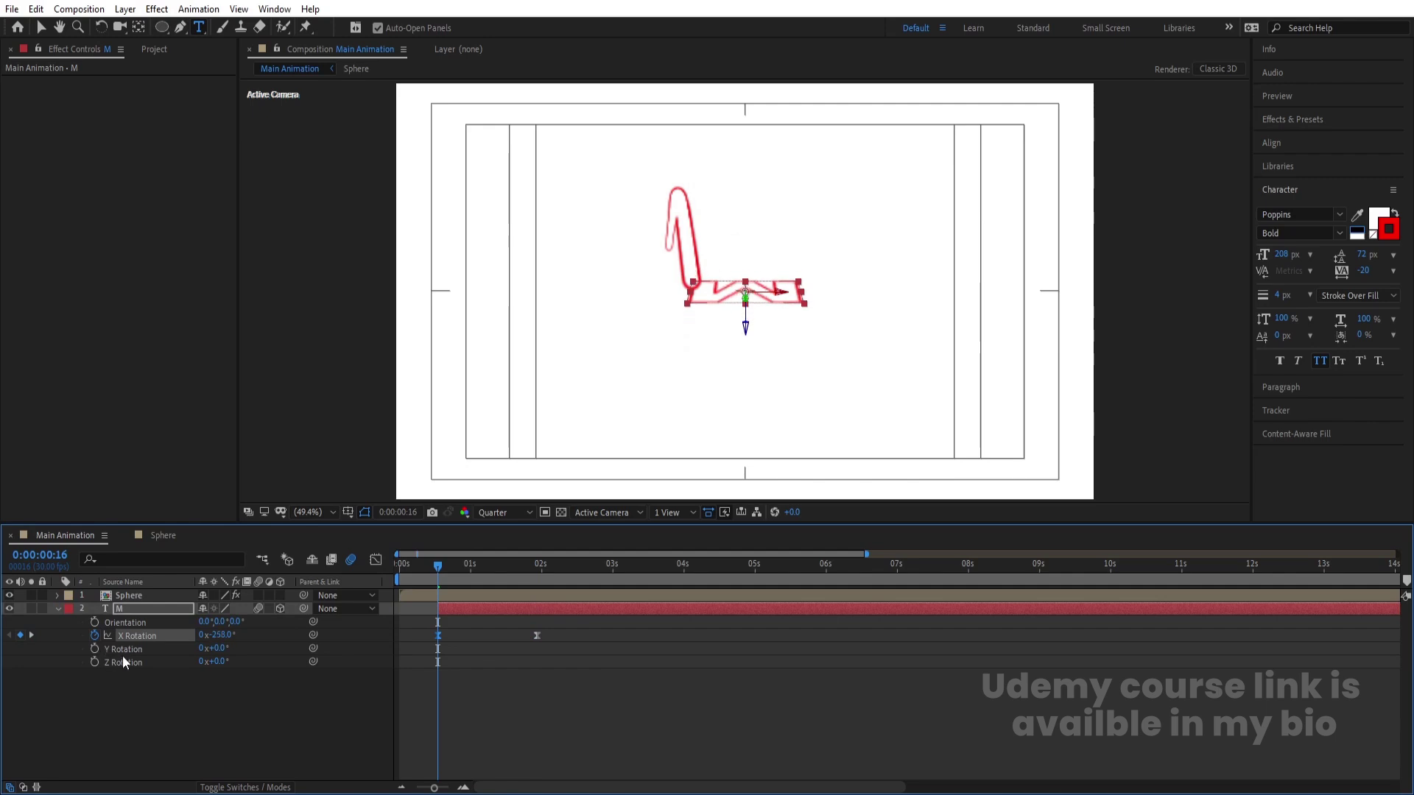
pyautogui.moveTo(221, 635); pyautogui.dragTo(226, 635)
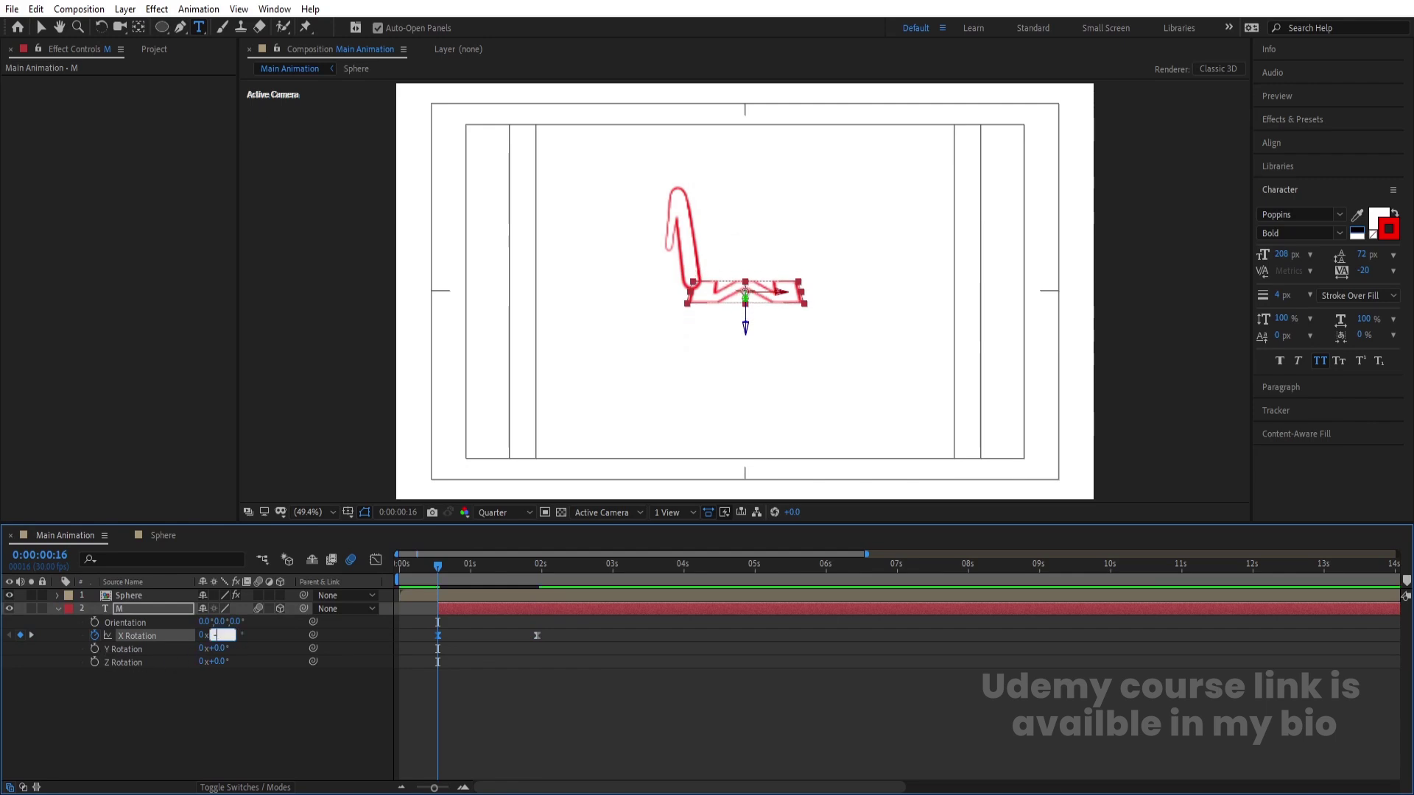
pyautogui.write('0')
pyautogui.press('Return')
# Replay the spin from the start to check the M's rotation and motion blur against the trail
pyautogui.press('space')
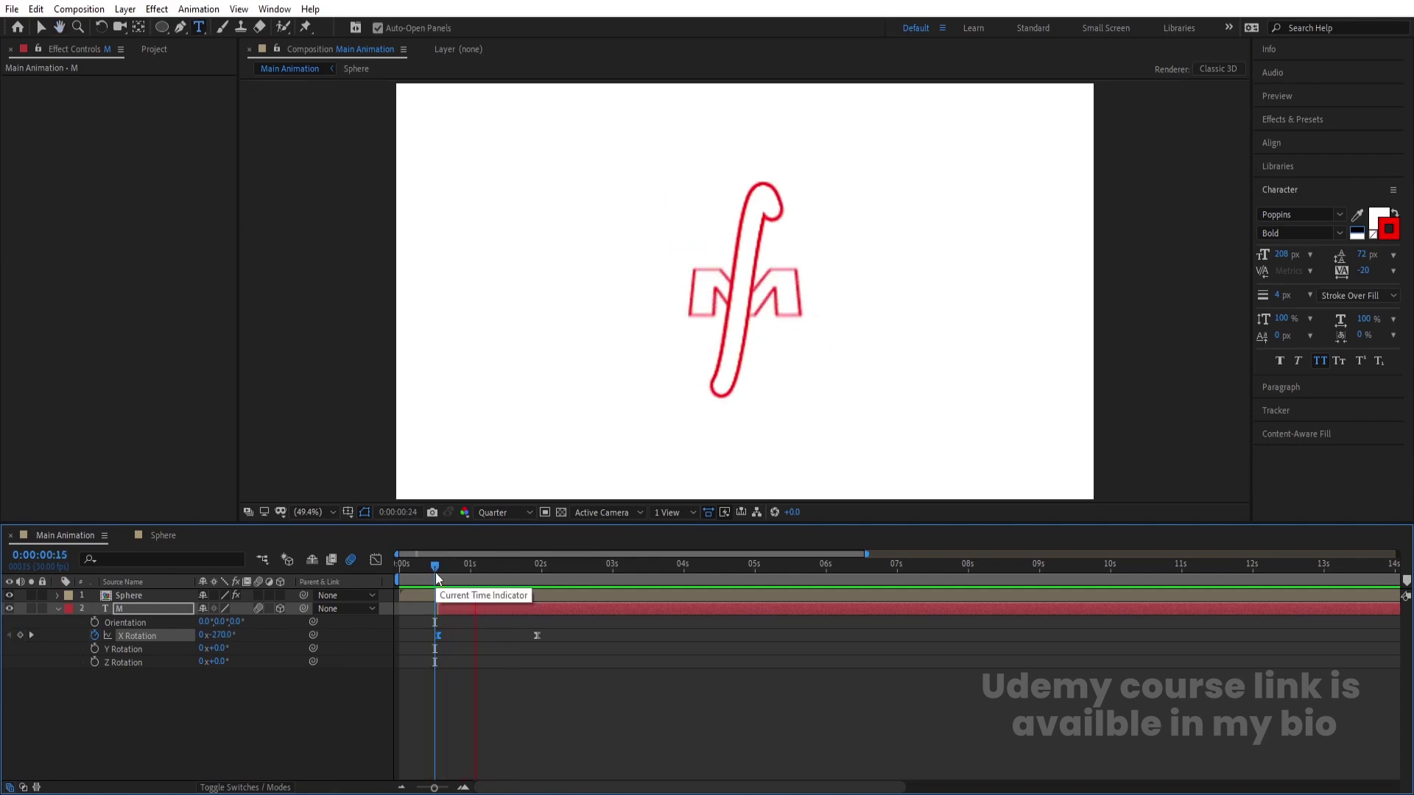
pyautogui.moveTo(435, 572); pyautogui.dragTo(347, 574)
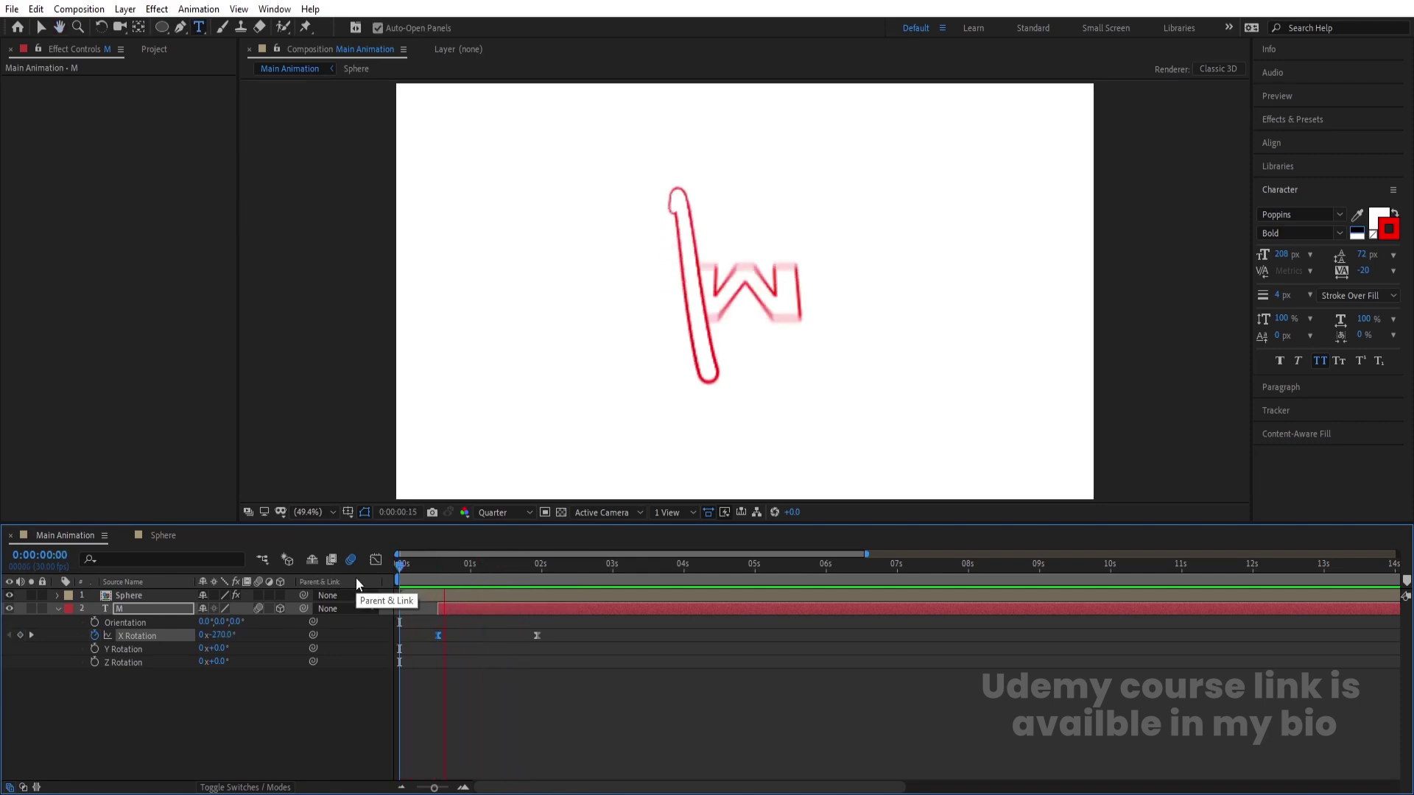
pyautogui.press('space')
pyautogui.moveTo(451, 573); pyautogui.dragTo(386, 574)
pyautogui.press('space')
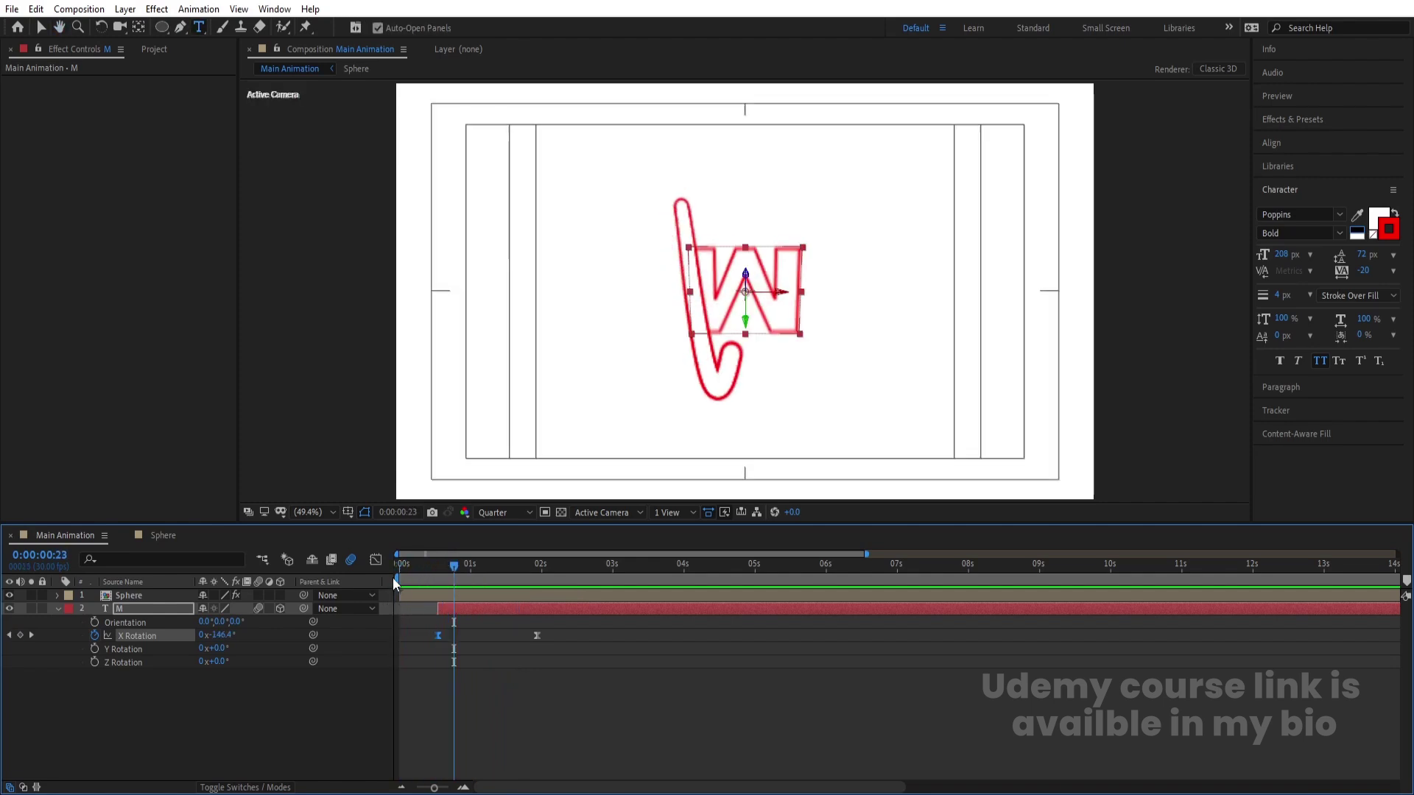
pyautogui.press('space')
pyautogui.press('space')
pyautogui.press('space')
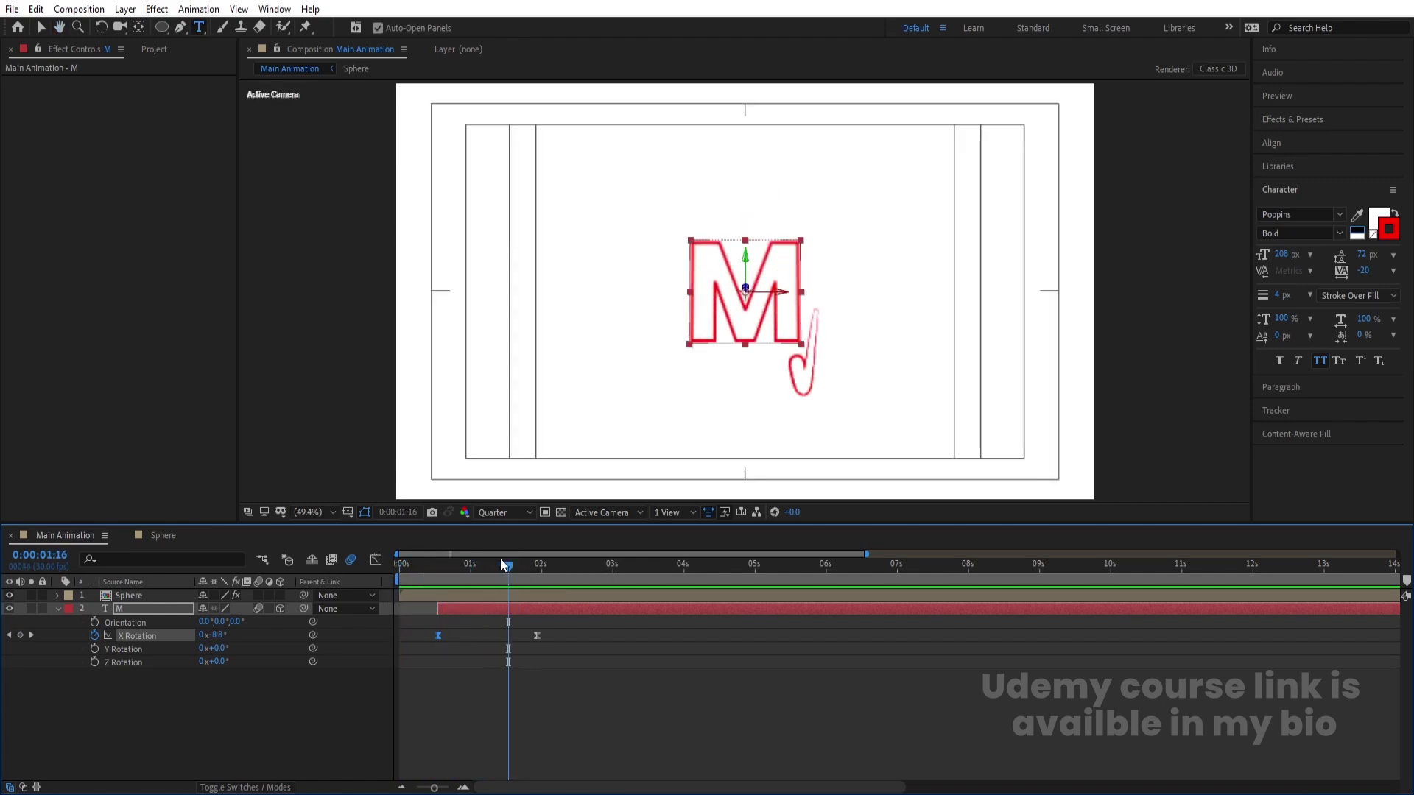
# Split the Sphere layer at 0:00:00:23 and place the second part below the M layer
pyautogui.moveTo(444, 566); pyautogui.dragTo(425, 573)
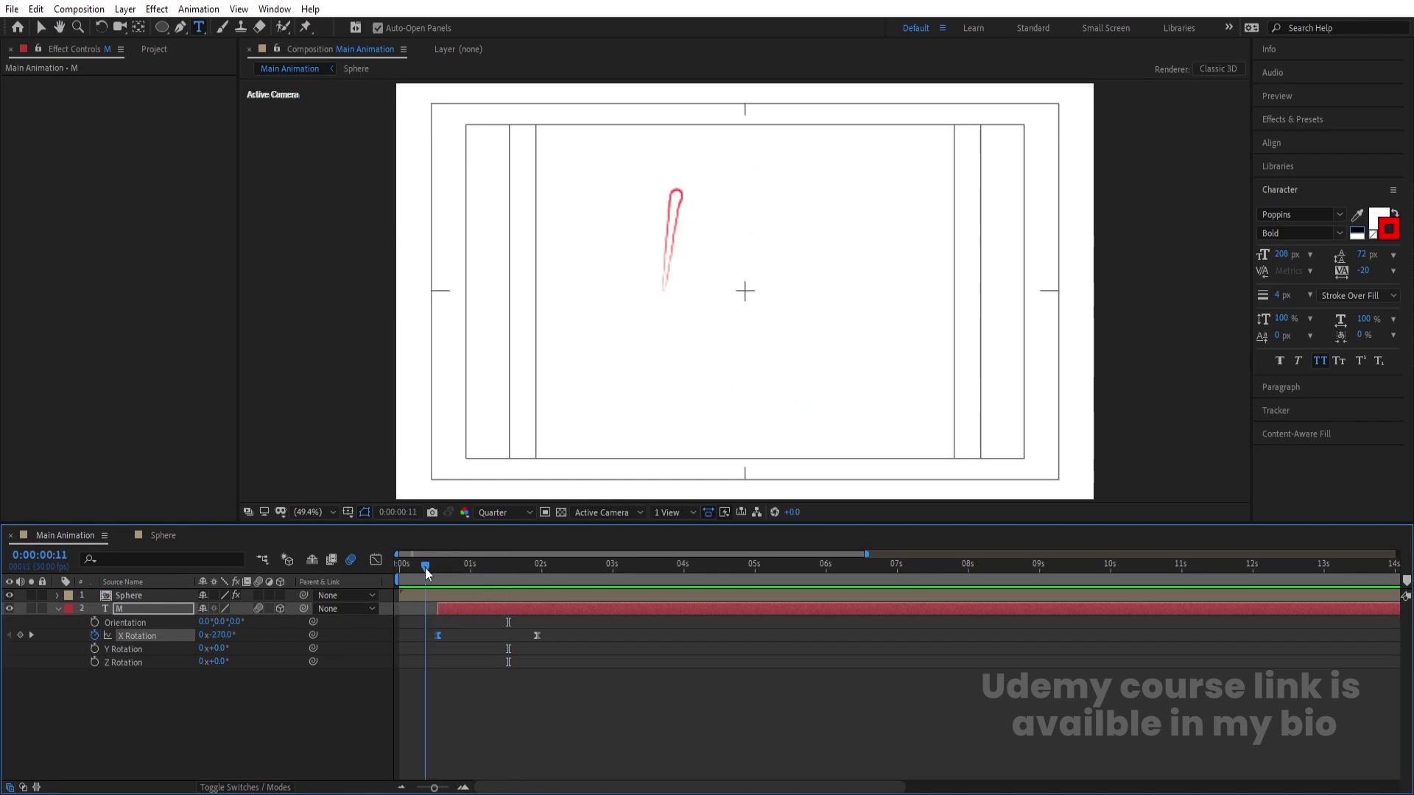
pyautogui.click(148, 597)
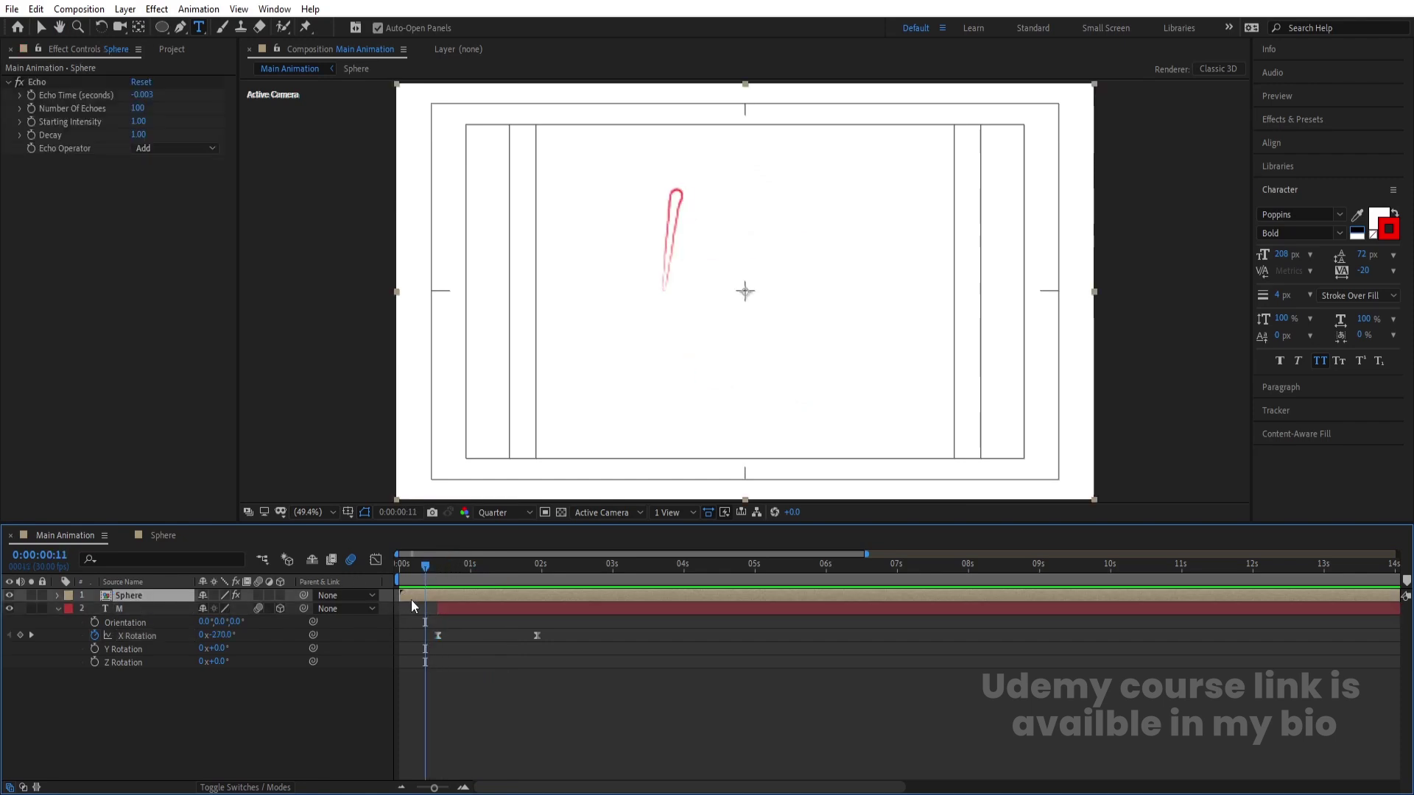
pyautogui.moveTo(425, 573); pyautogui.dragTo(454, 579)
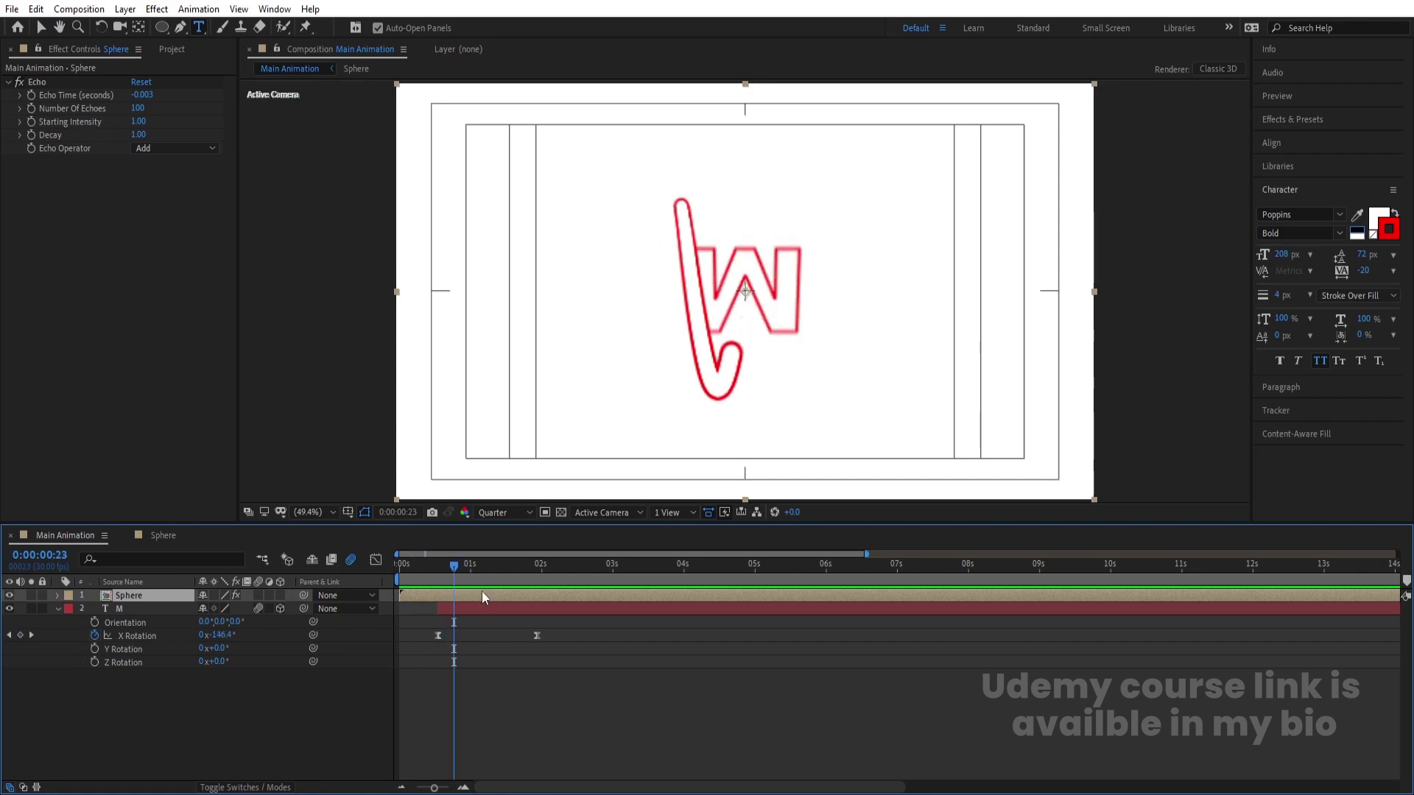
pyautogui.hotkey('ctrl', 'shift', 'd')
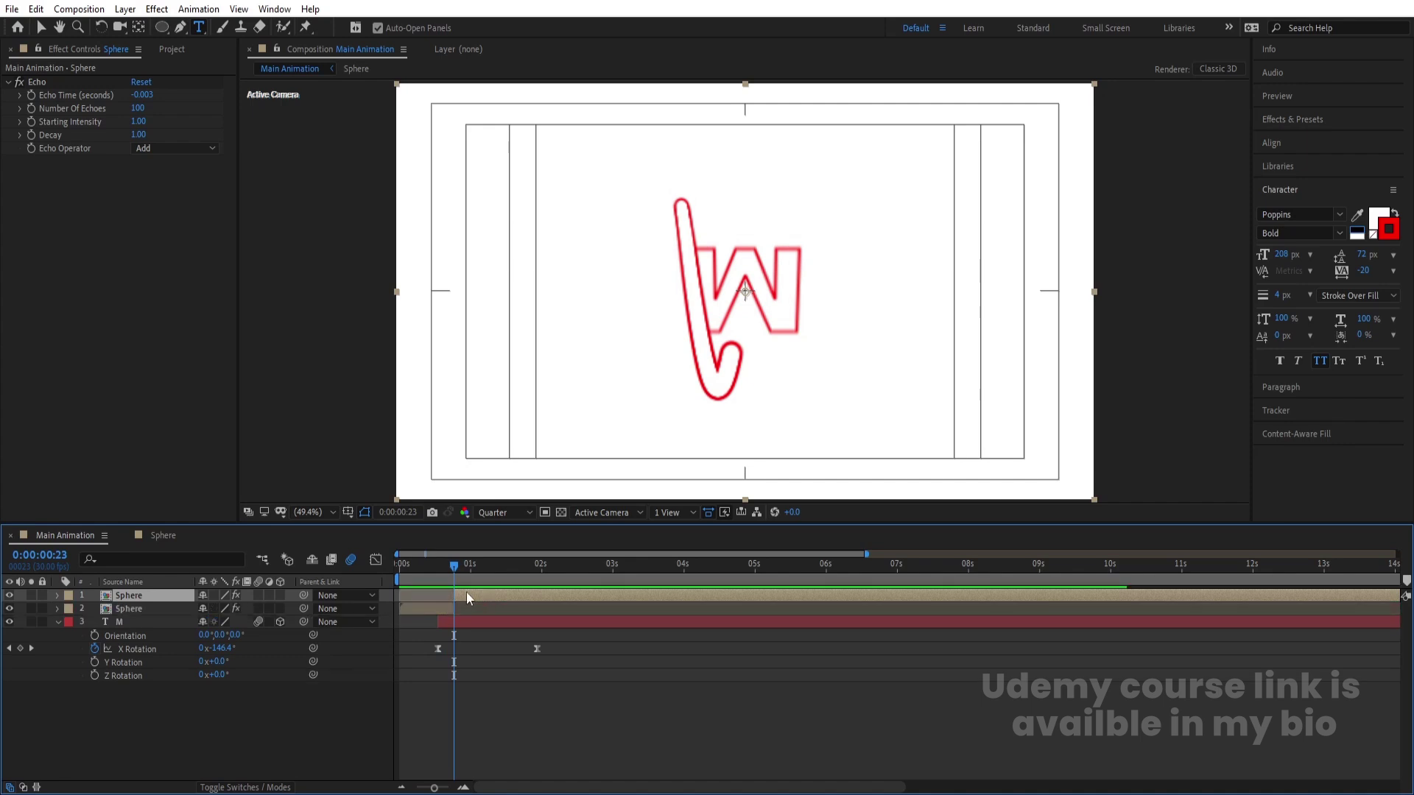
pyautogui.moveTo(161, 598); pyautogui.dragTo(162, 684)
pyautogui.press('space')
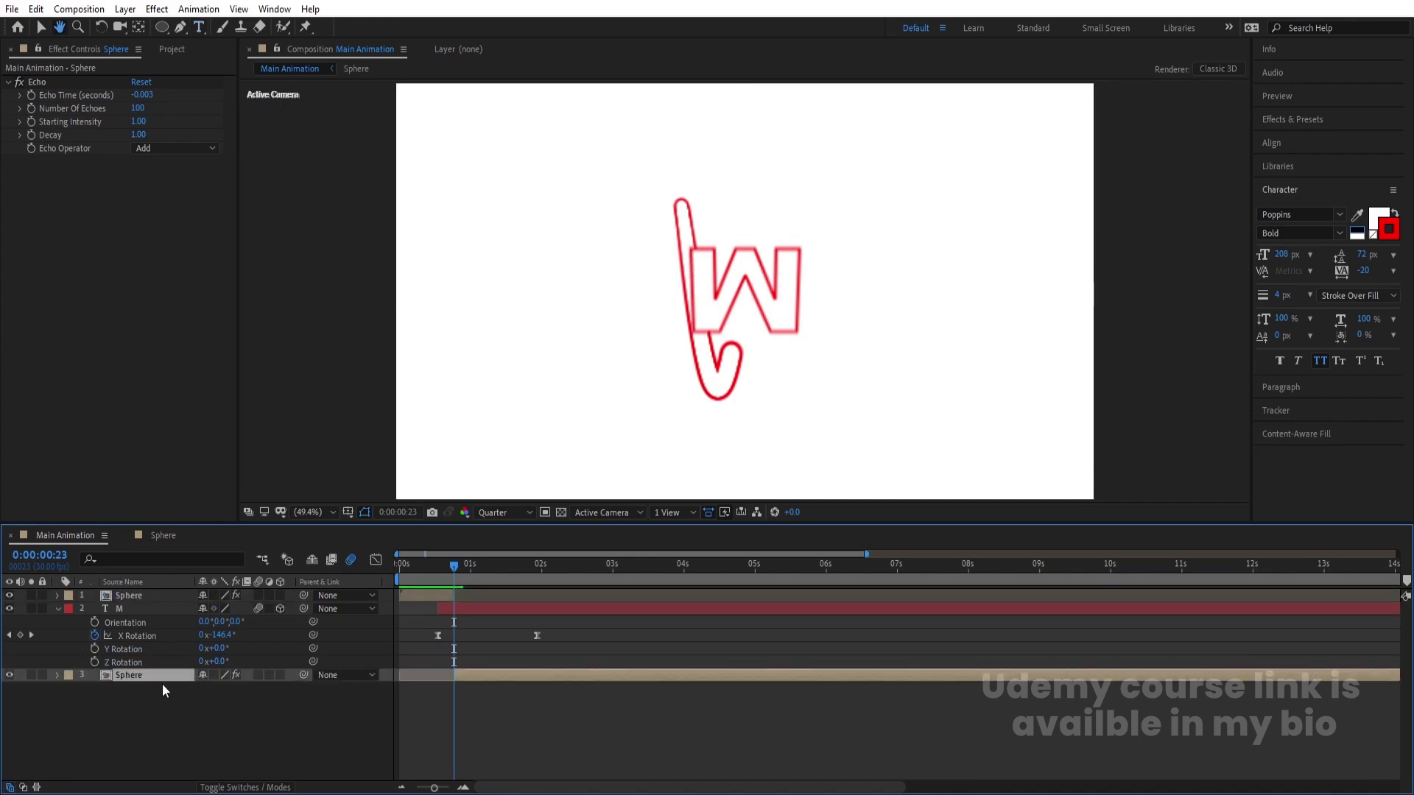
# Split the lower Sphere layer at 0:00:01:02 and move its later part above the M layer
pyautogui.press('space')
pyautogui.moveTo(470, 562); pyautogui.dragTo(474, 562)
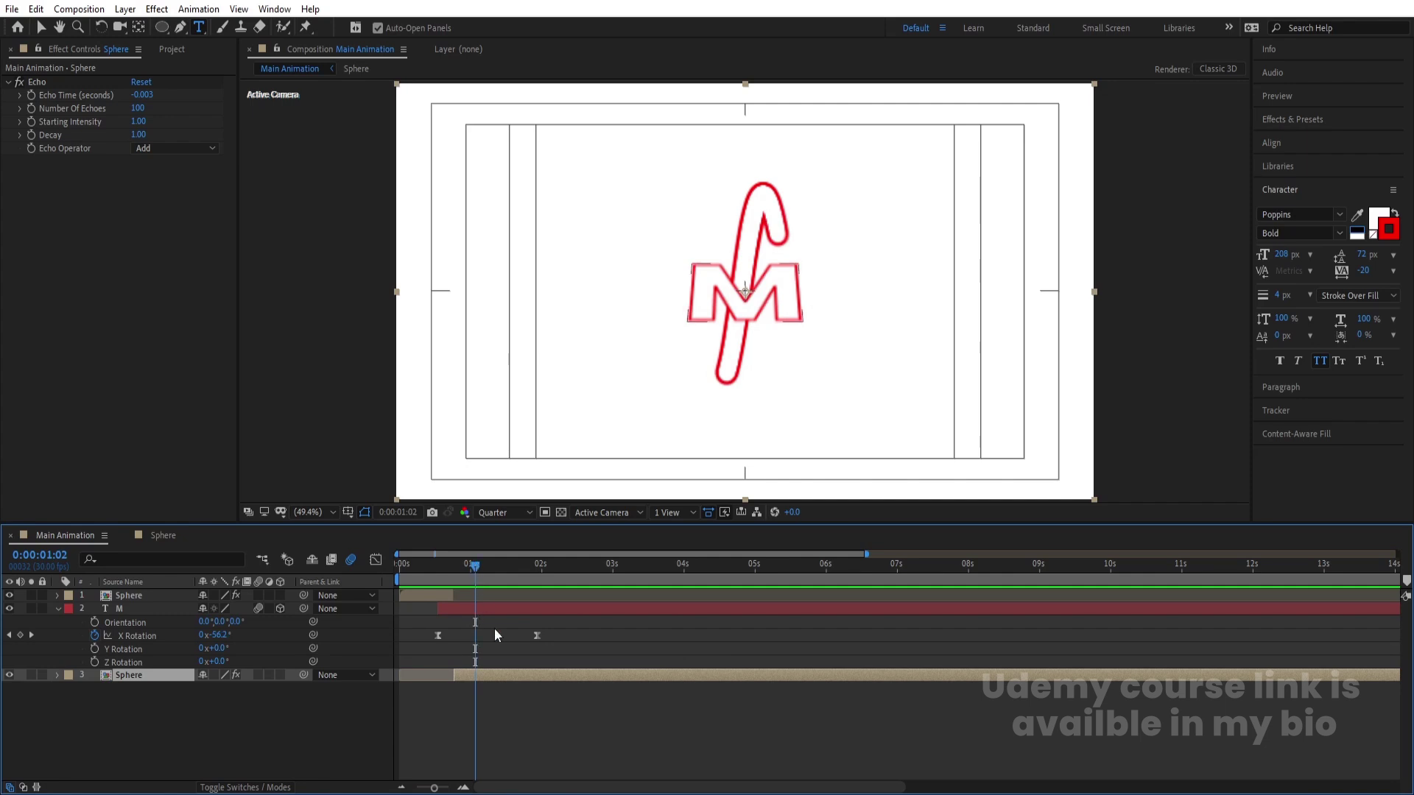
pyautogui.hotkey('ctrl', 'shift', 'd')
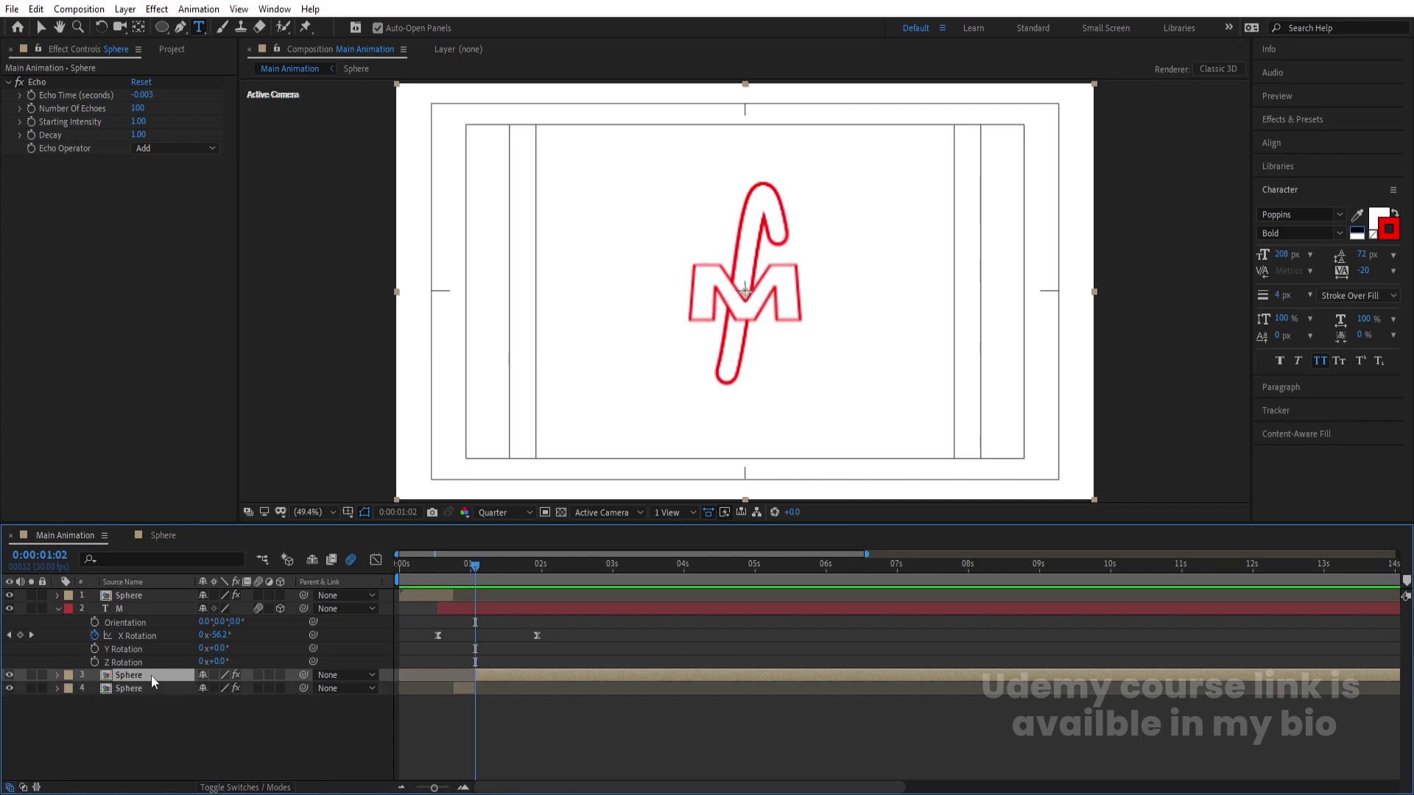
pyautogui.moveTo(151, 675); pyautogui.dragTo(128, 595)
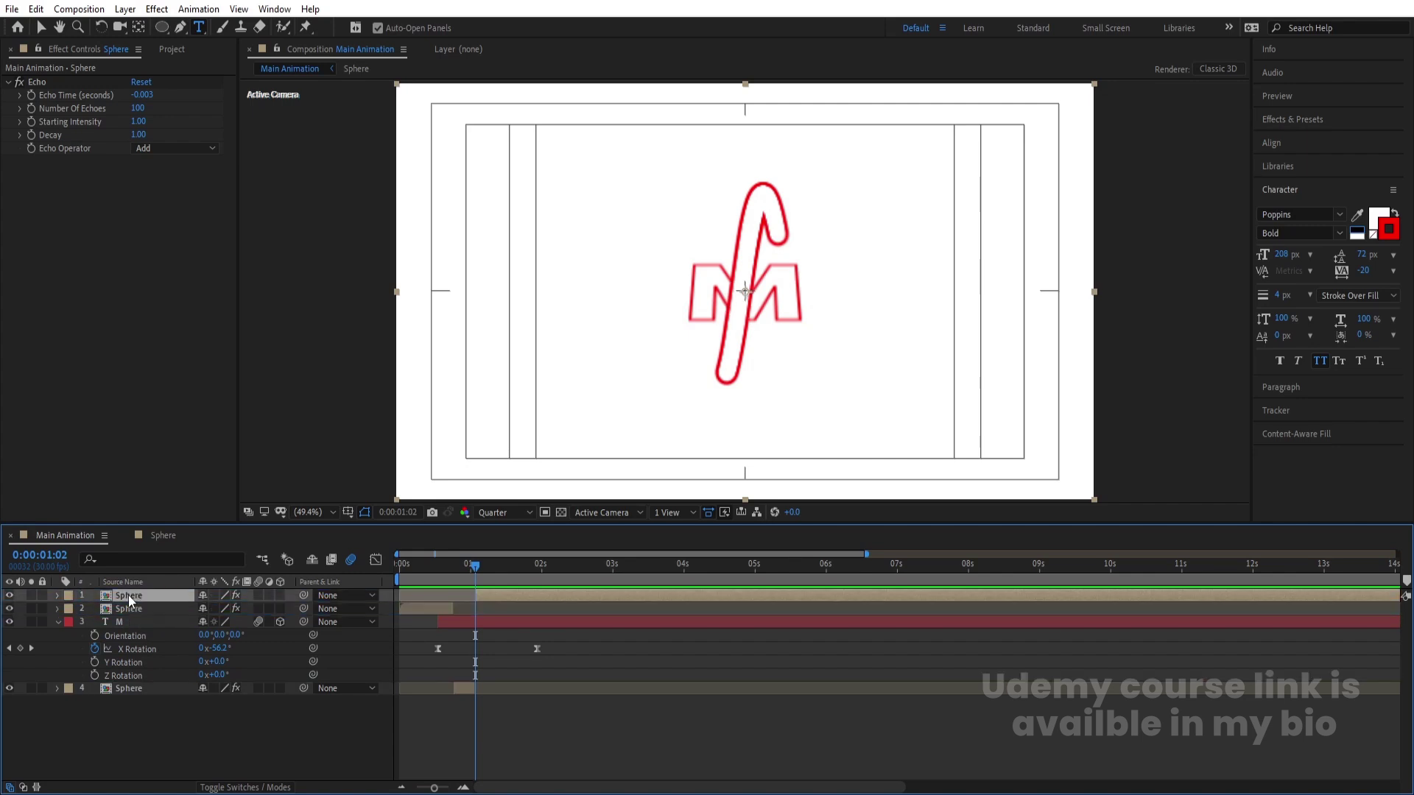
# Preview the animation from the start to check how the trail passes behind and in front of the M
pyautogui.press('space')
pyautogui.press('space')
pyautogui.moveTo(452, 572); pyautogui.dragTo(312, 567)
pyautogui.press('space')
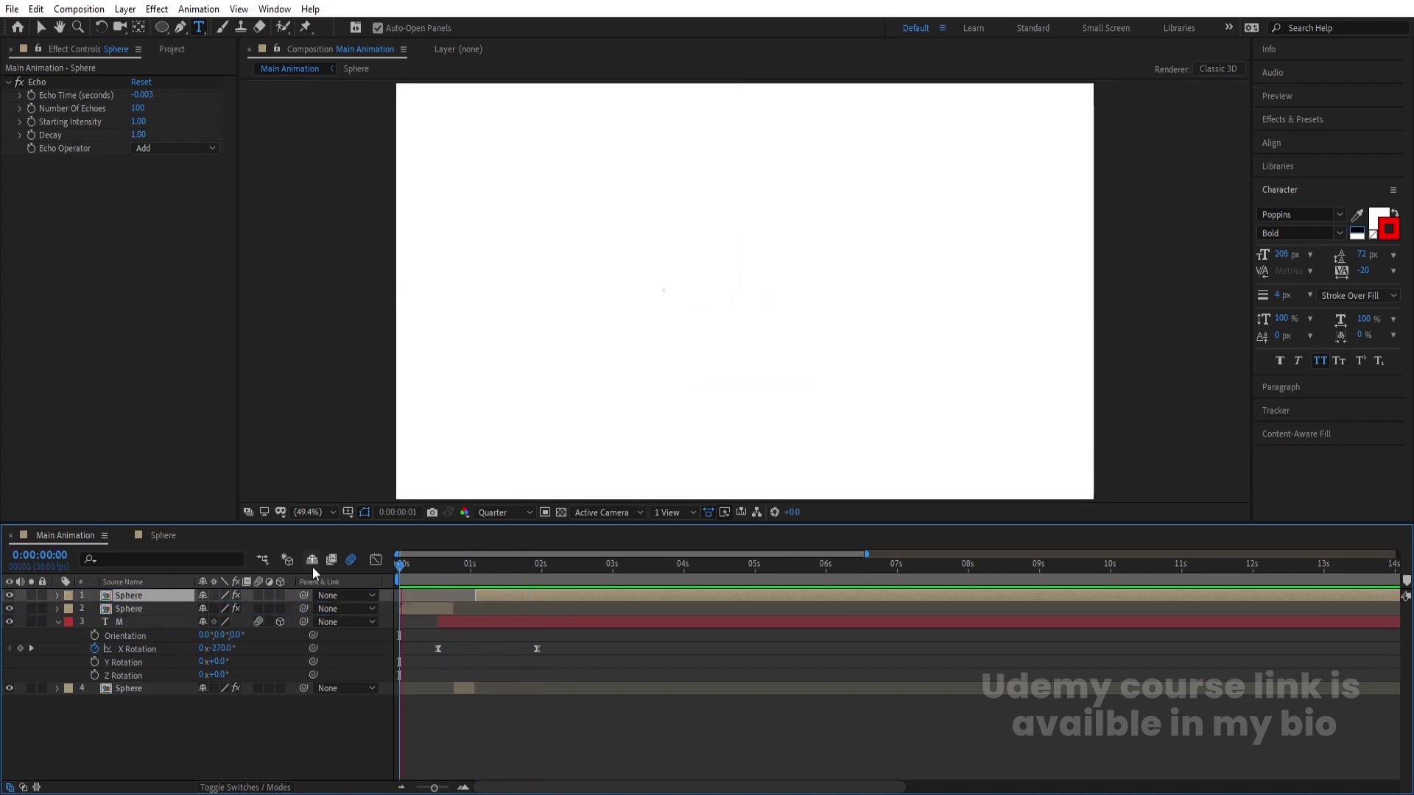
pyautogui.press('space')
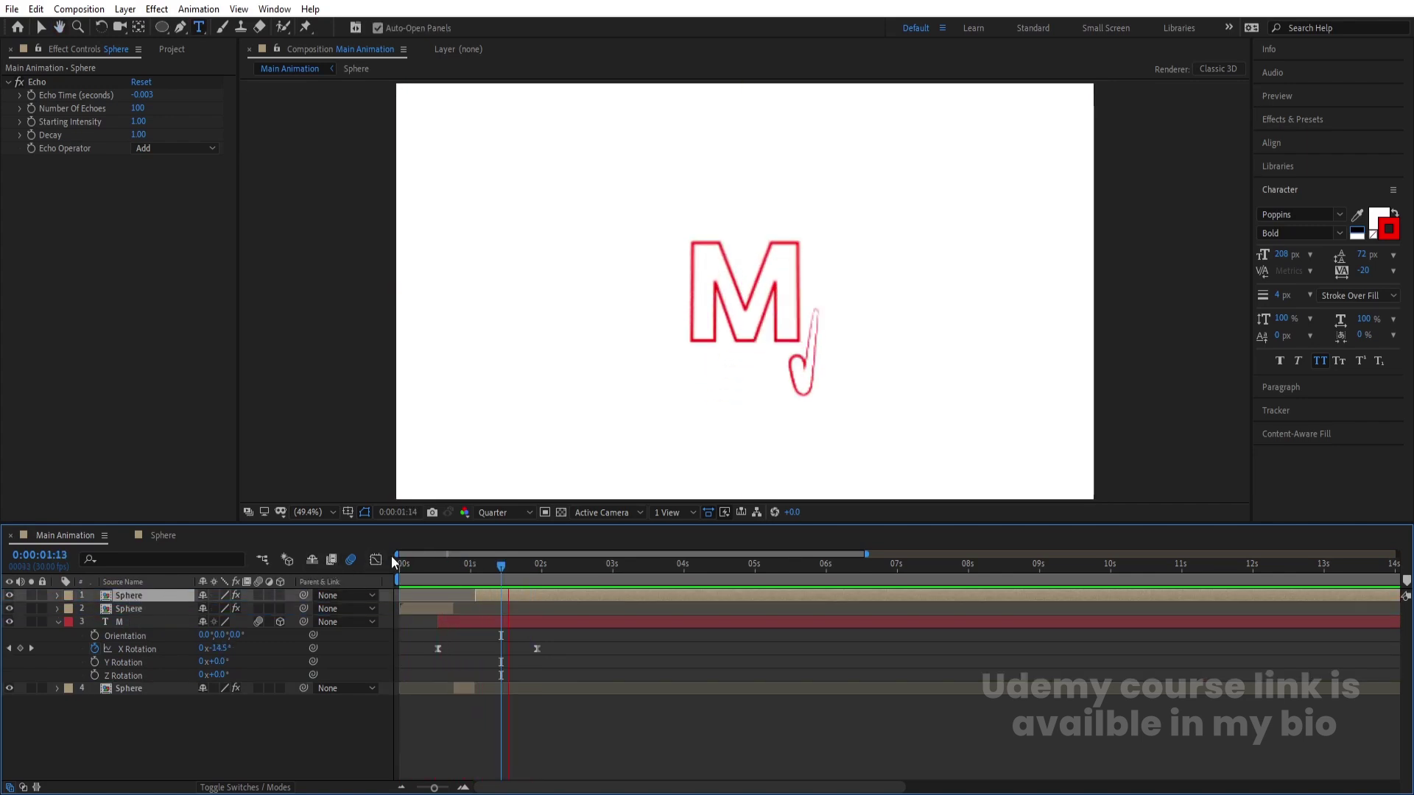
# Examine the trail and letter overlap around the layer splits at 0:00:00:24 and 0:00:01:03, and replay from the start
pyautogui.moveTo(531, 566); pyautogui.dragTo(455, 573)
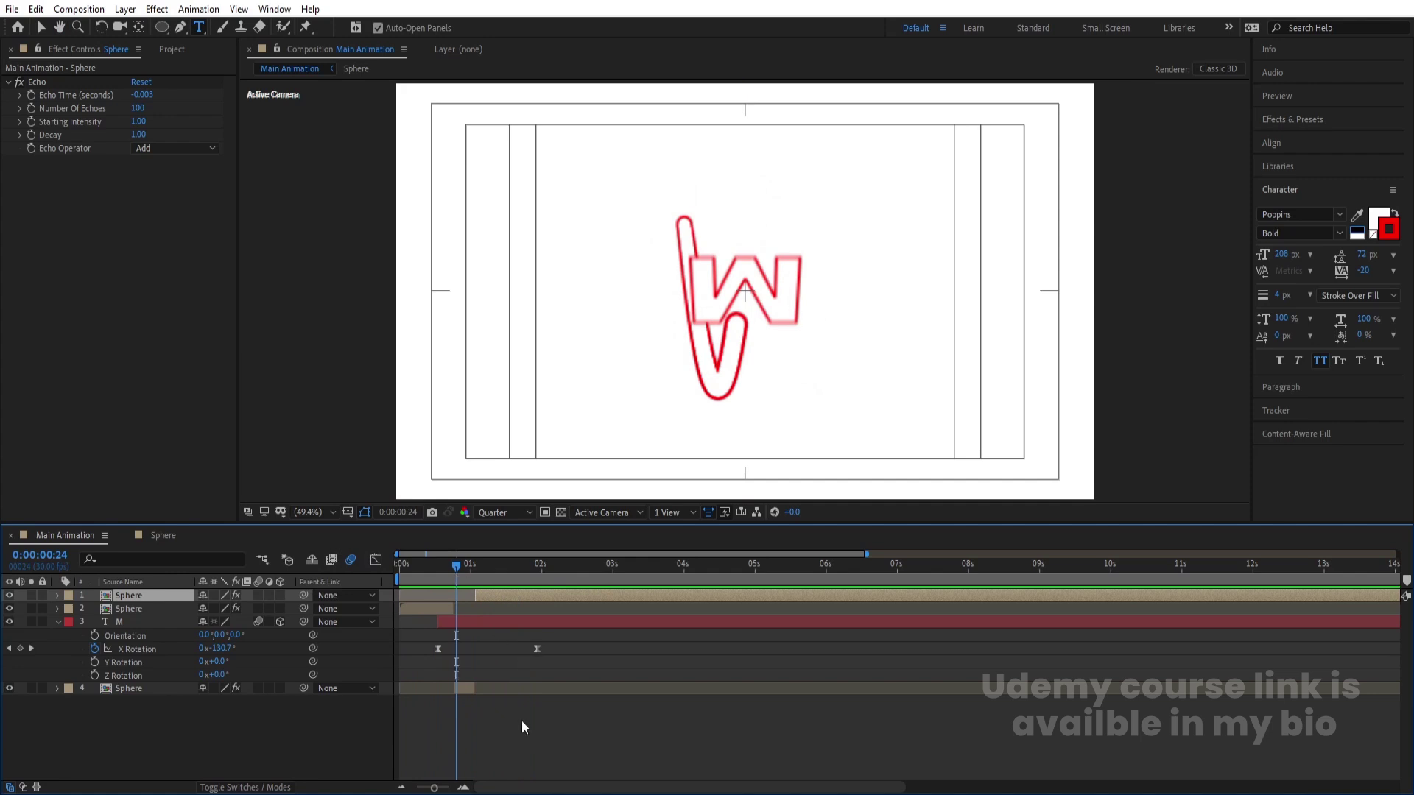
pyautogui.press('=')
pyautogui.press('=')
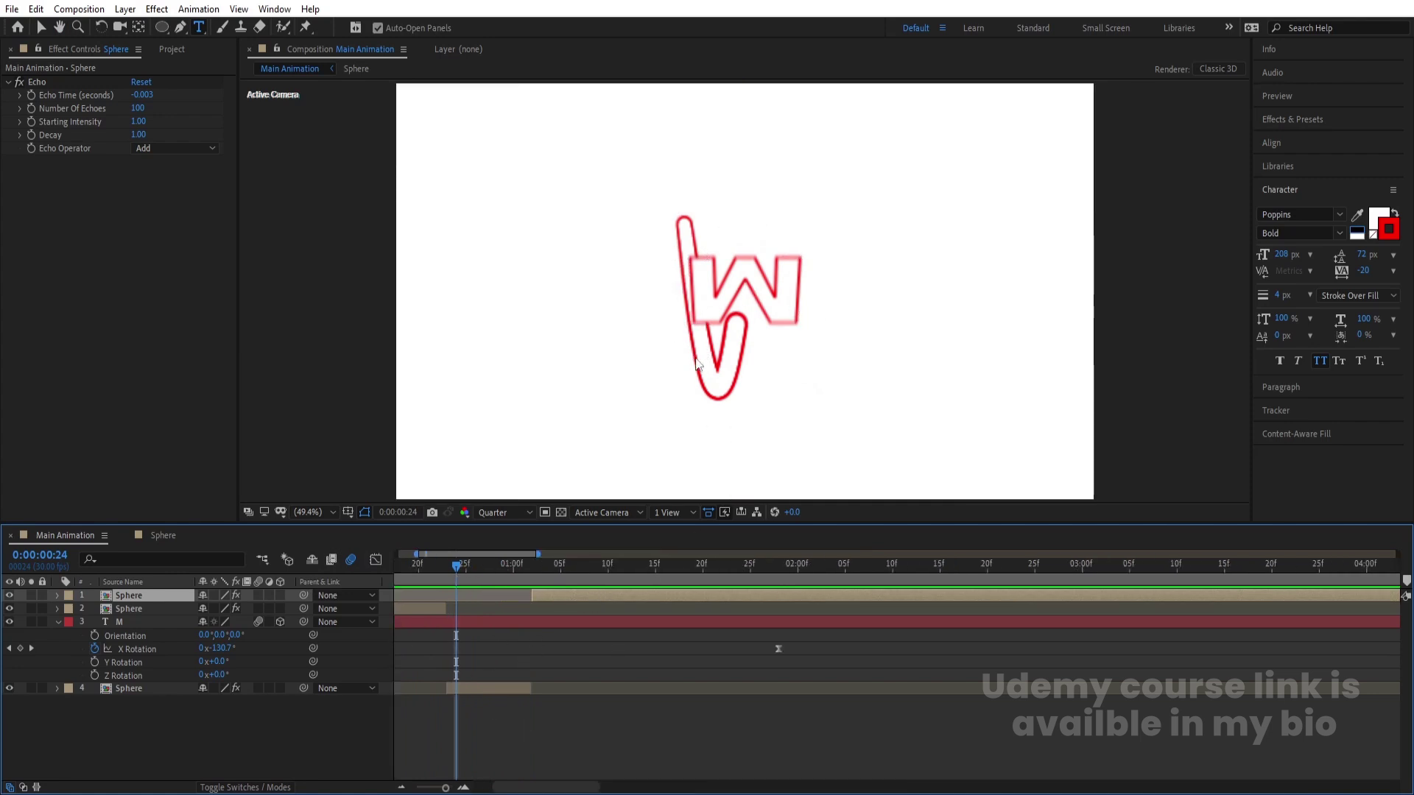
pyautogui.click(542, 564)
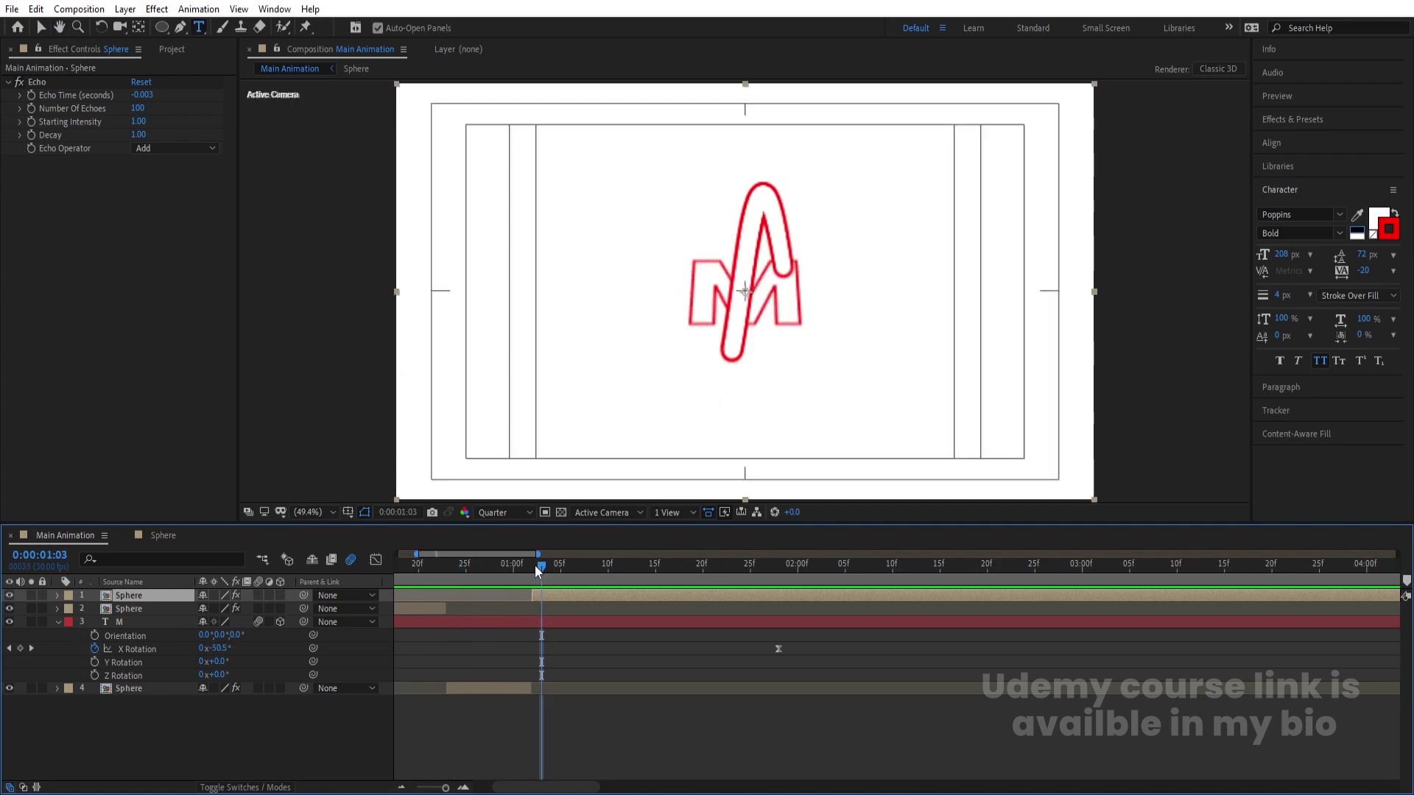
pyautogui.moveTo(535, 565); pyautogui.dragTo(236, 546)
pyautogui.click(319, 512)
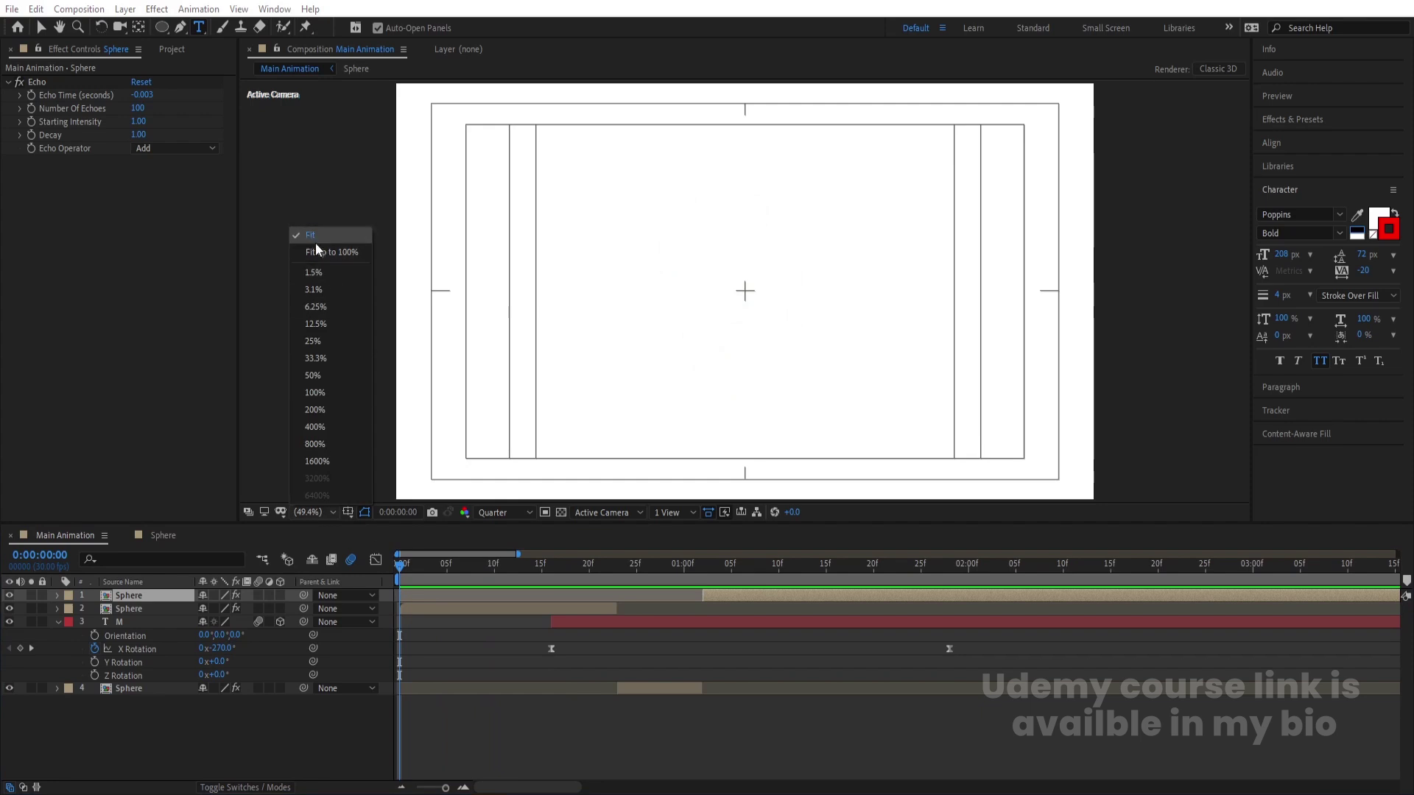
pyautogui.click(315, 243)
pyautogui.press('space')
pyautogui.press('space')
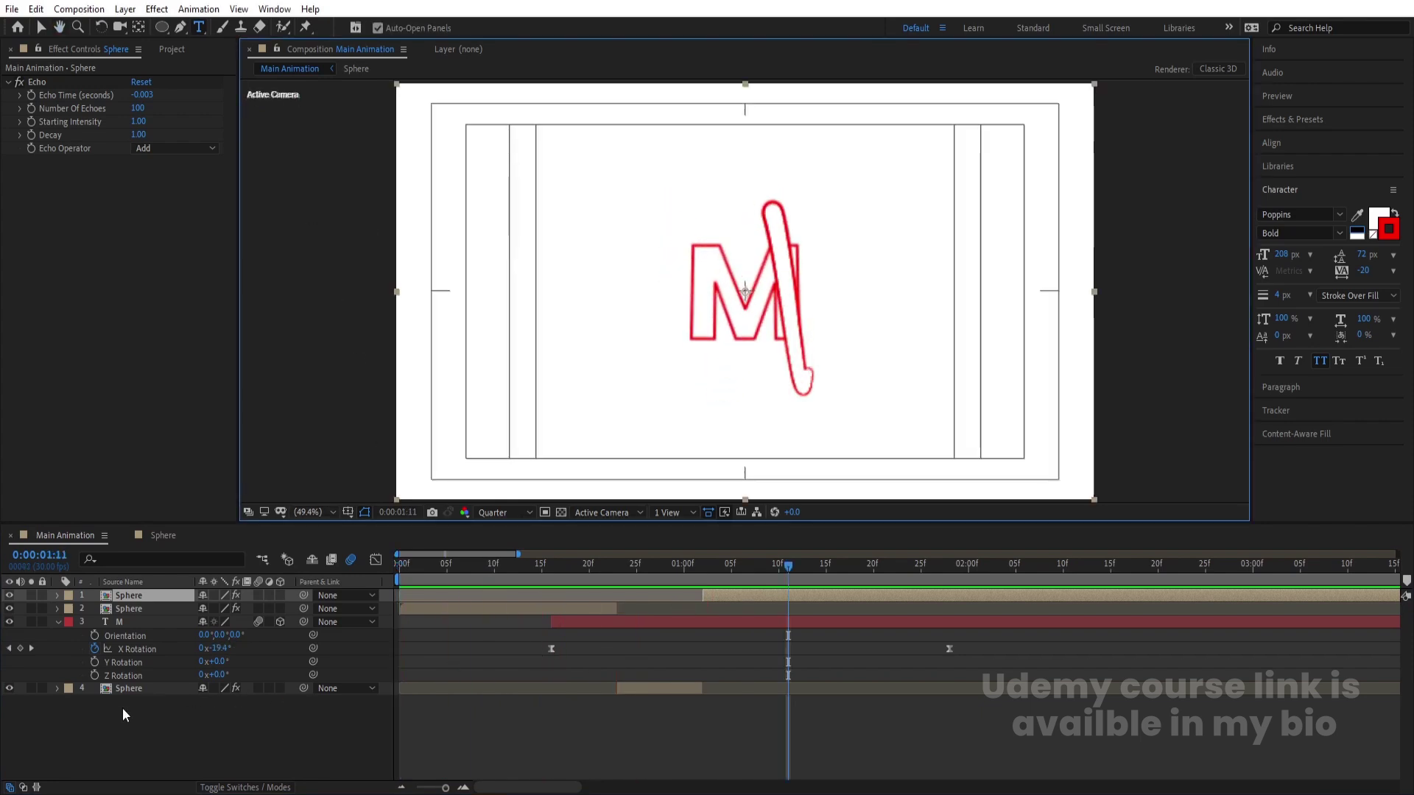
# Pre-compose all the Sphere parts and the M text layer into a composition named M
pyautogui.moveTo(164, 724); pyautogui.dragTo(119, 654)
pyautogui.hotkey('ctrl', 'a')
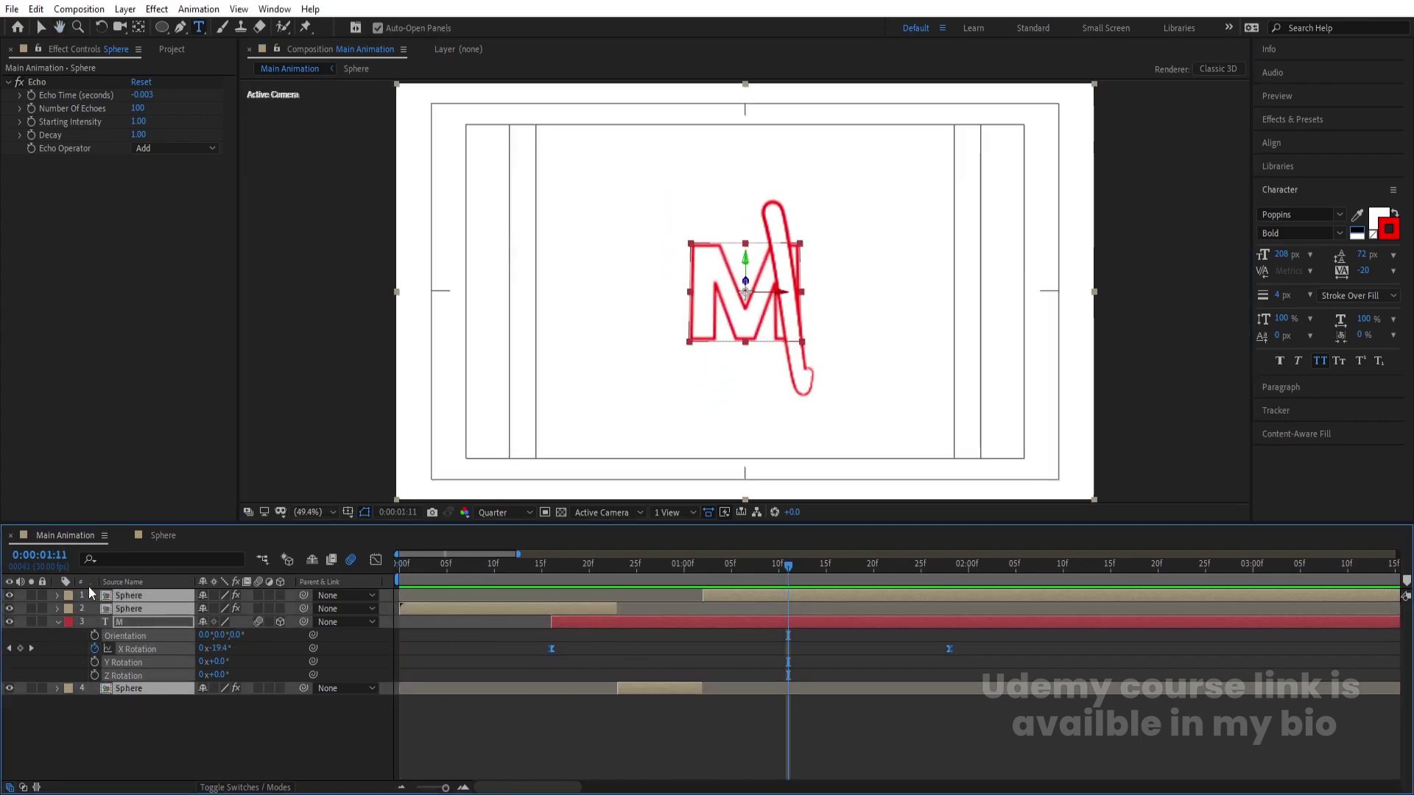
pyautogui.hotkey('ctrl', 'shift', 'c')
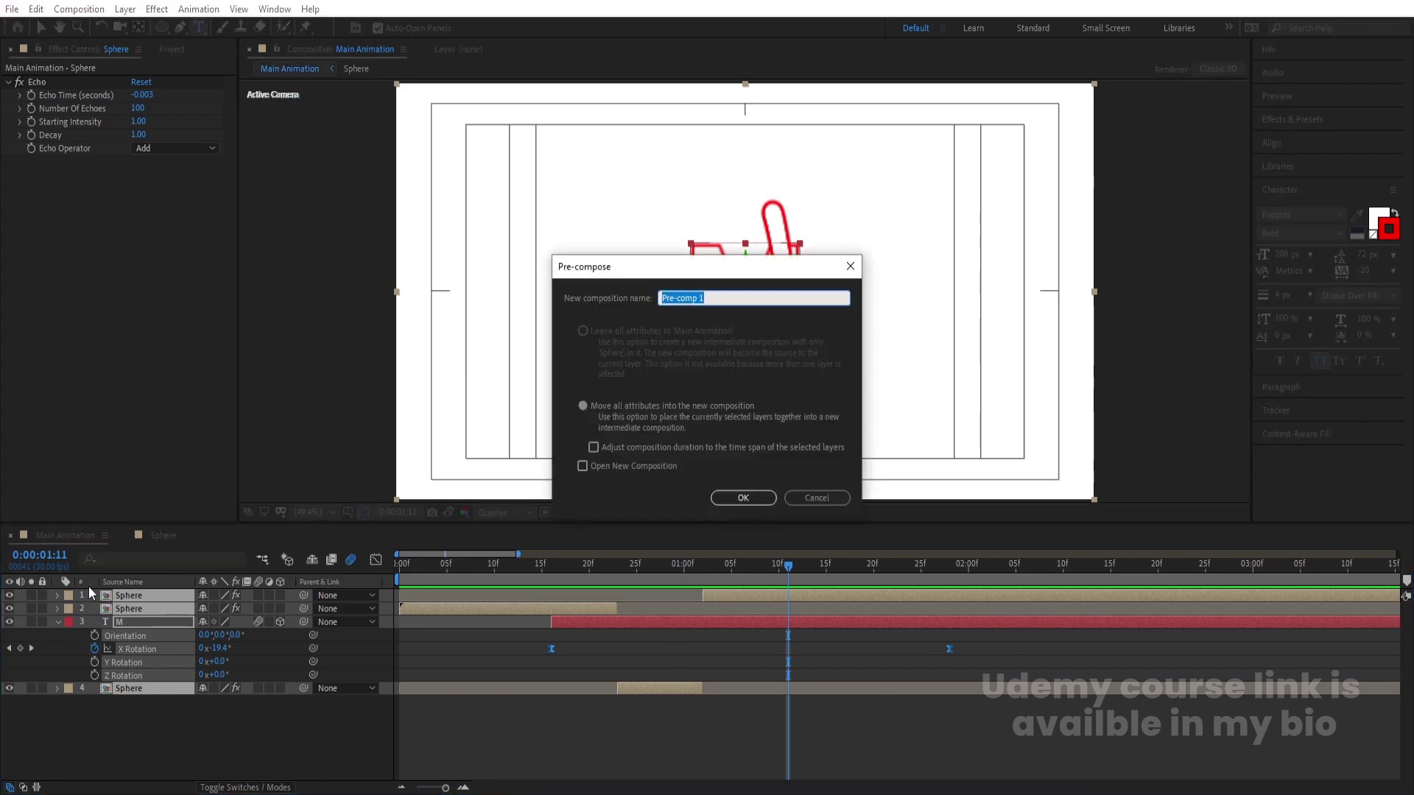
pyautogui.write('M')
pyautogui.press('Return')
# Scale the M precomp to 53%, move it horizontally to the left of the frame's centre, and preview it
pyautogui.press('s')
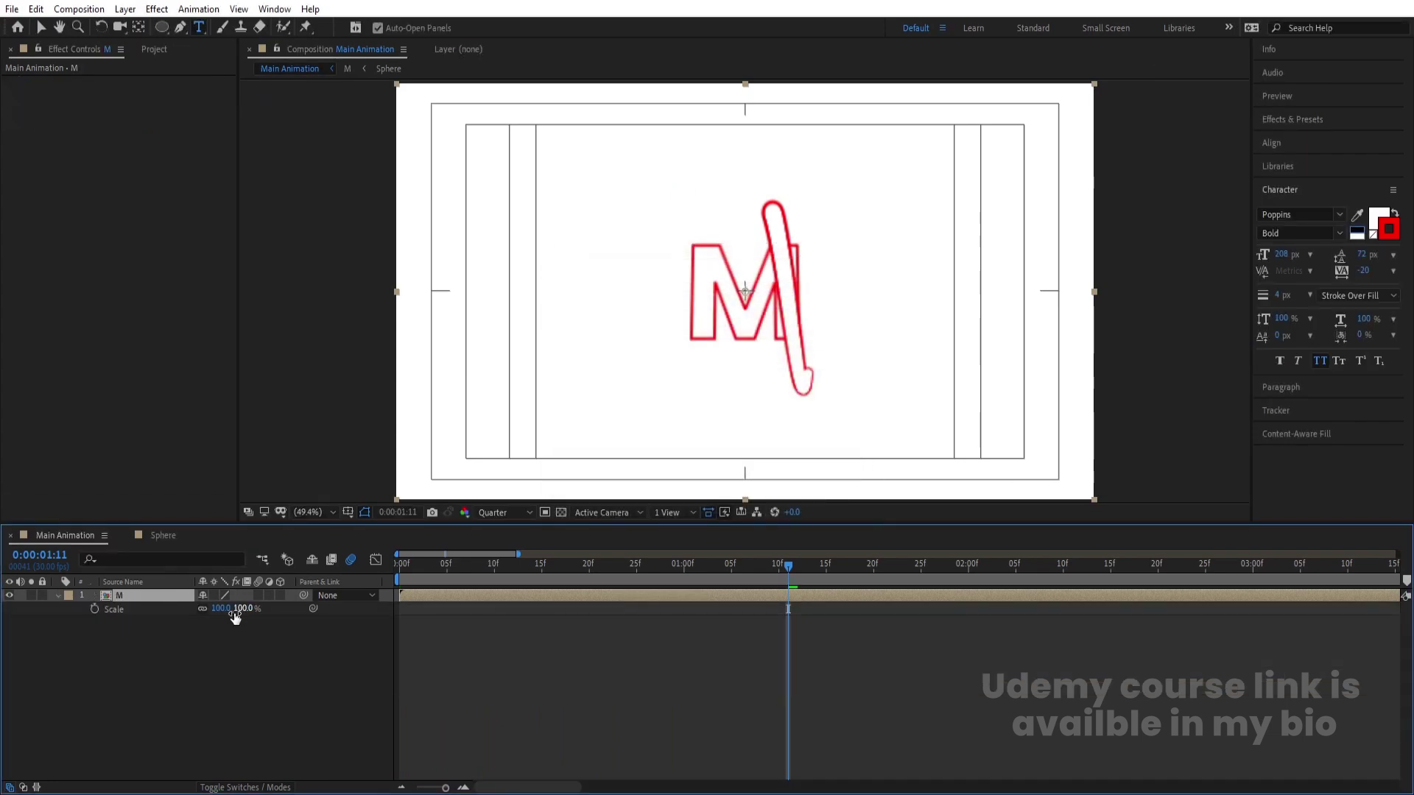
pyautogui.moveTo(232, 609); pyautogui.dragTo(176, 609)
pyautogui.press('v')
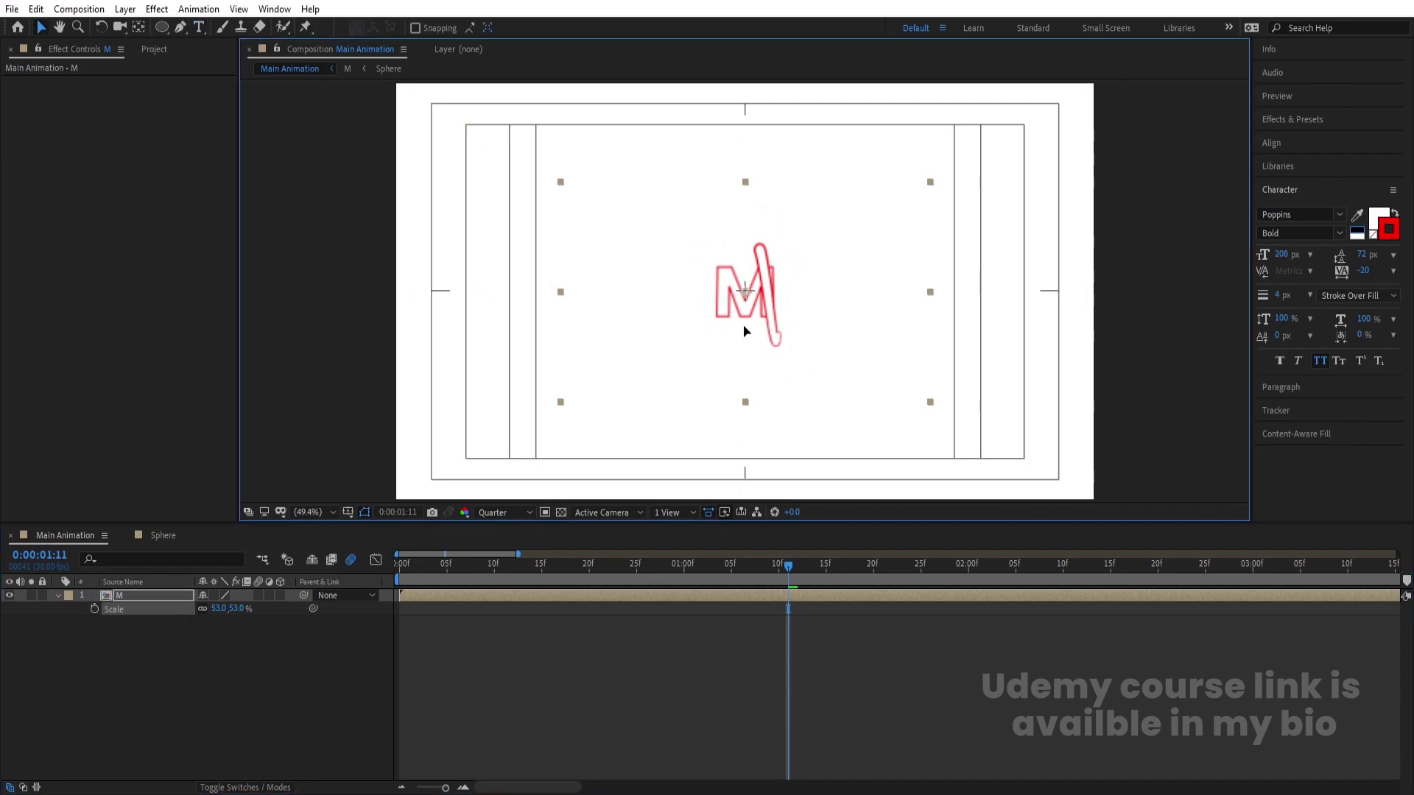
pyautogui.moveTo(745, 328); pyautogui.dragTo(643, 328)
pyautogui.press('space')
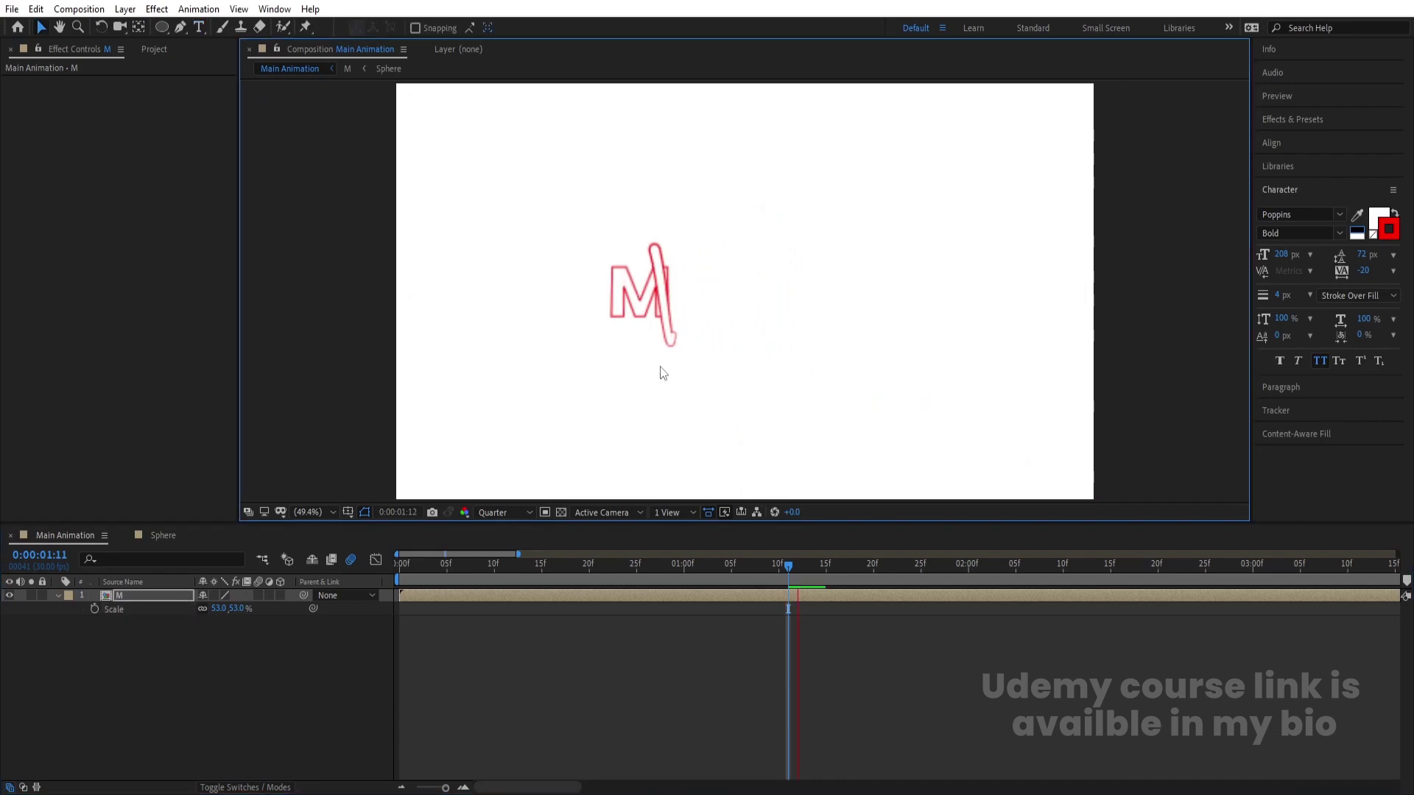
pyautogui.press('space')
pyautogui.press('space')
pyautogui.press('space')
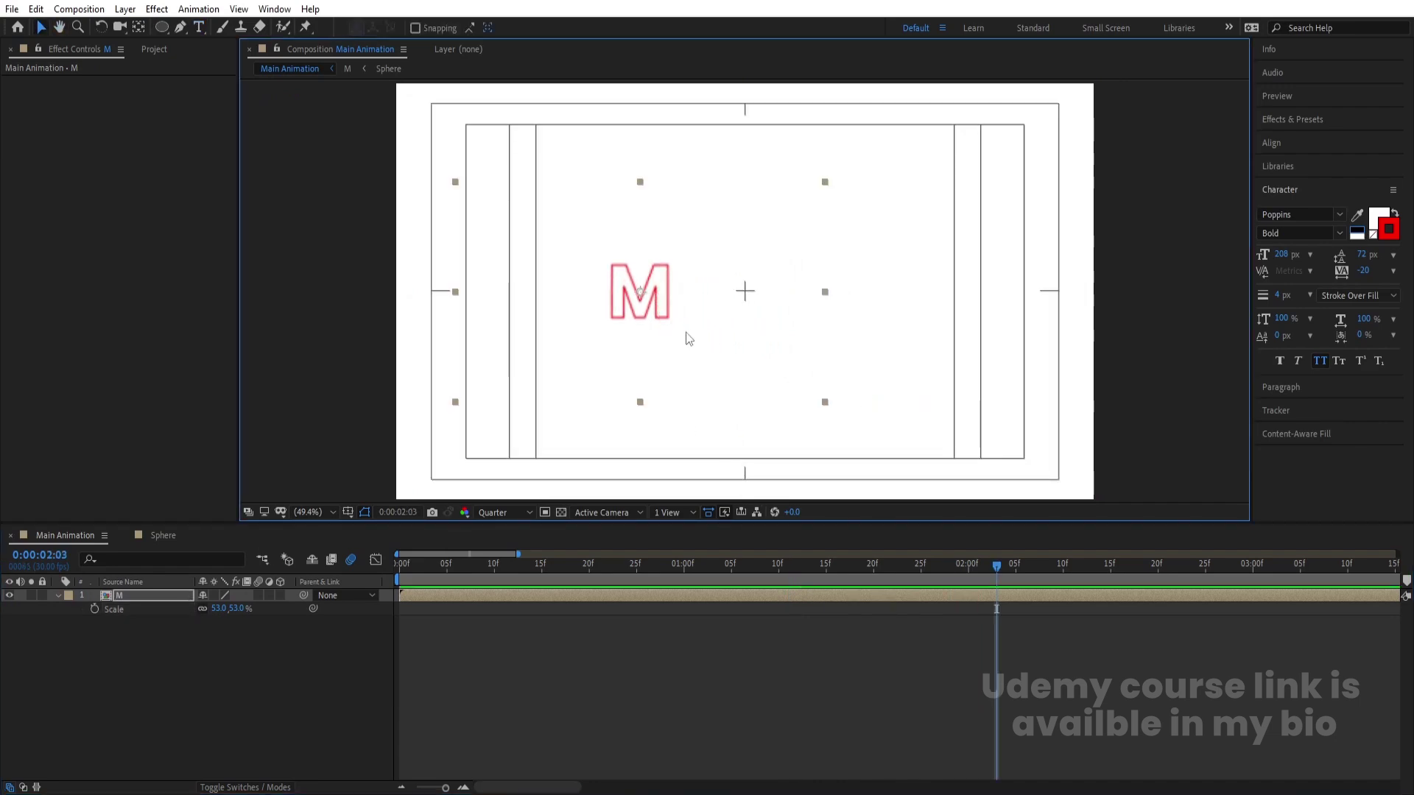
pyautogui.click(130, 602)
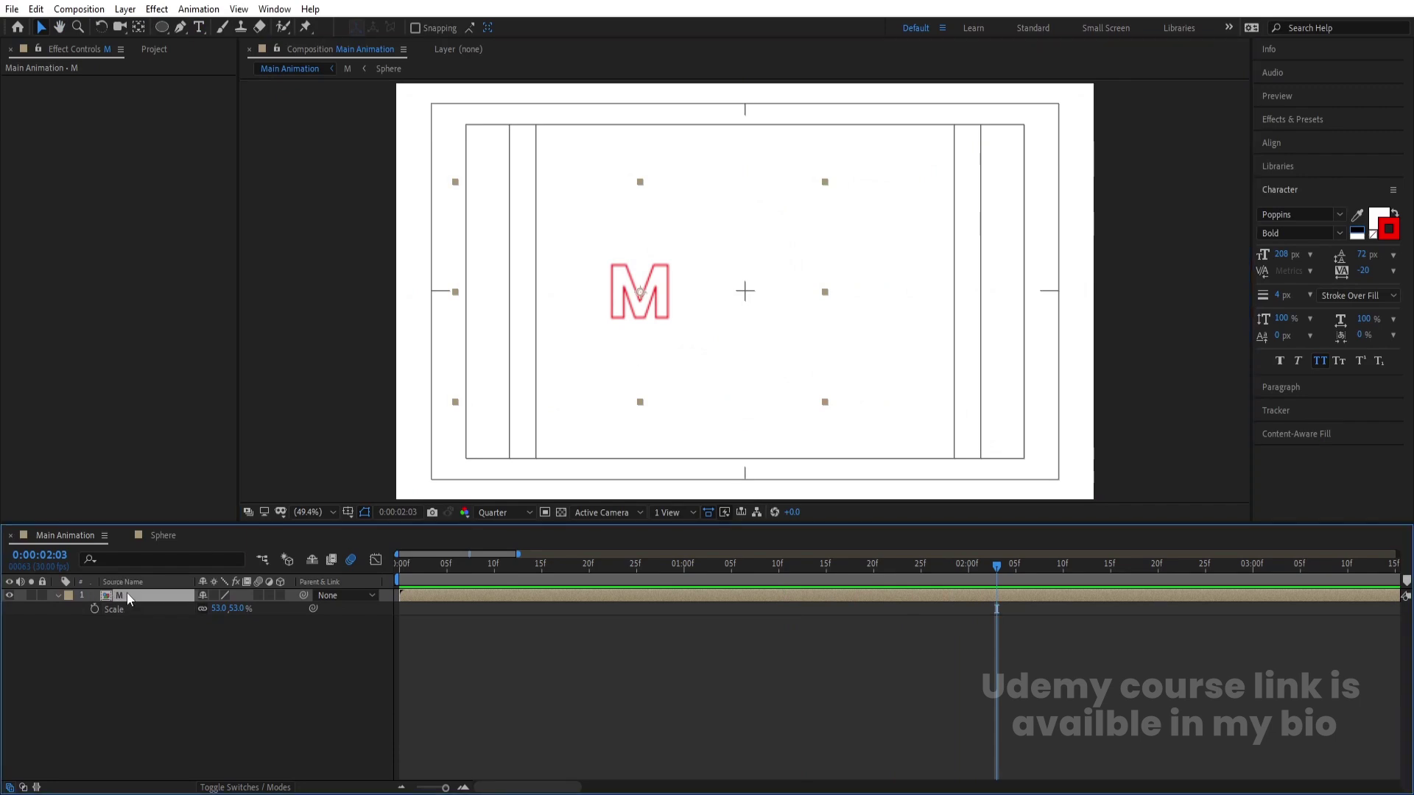
# Duplicate the M layer and place the copy directly to the right of the original letter
pyautogui.hotkey('ctrl', 'd')
pyautogui.moveTo(662, 317); pyautogui.dragTo(721, 315)
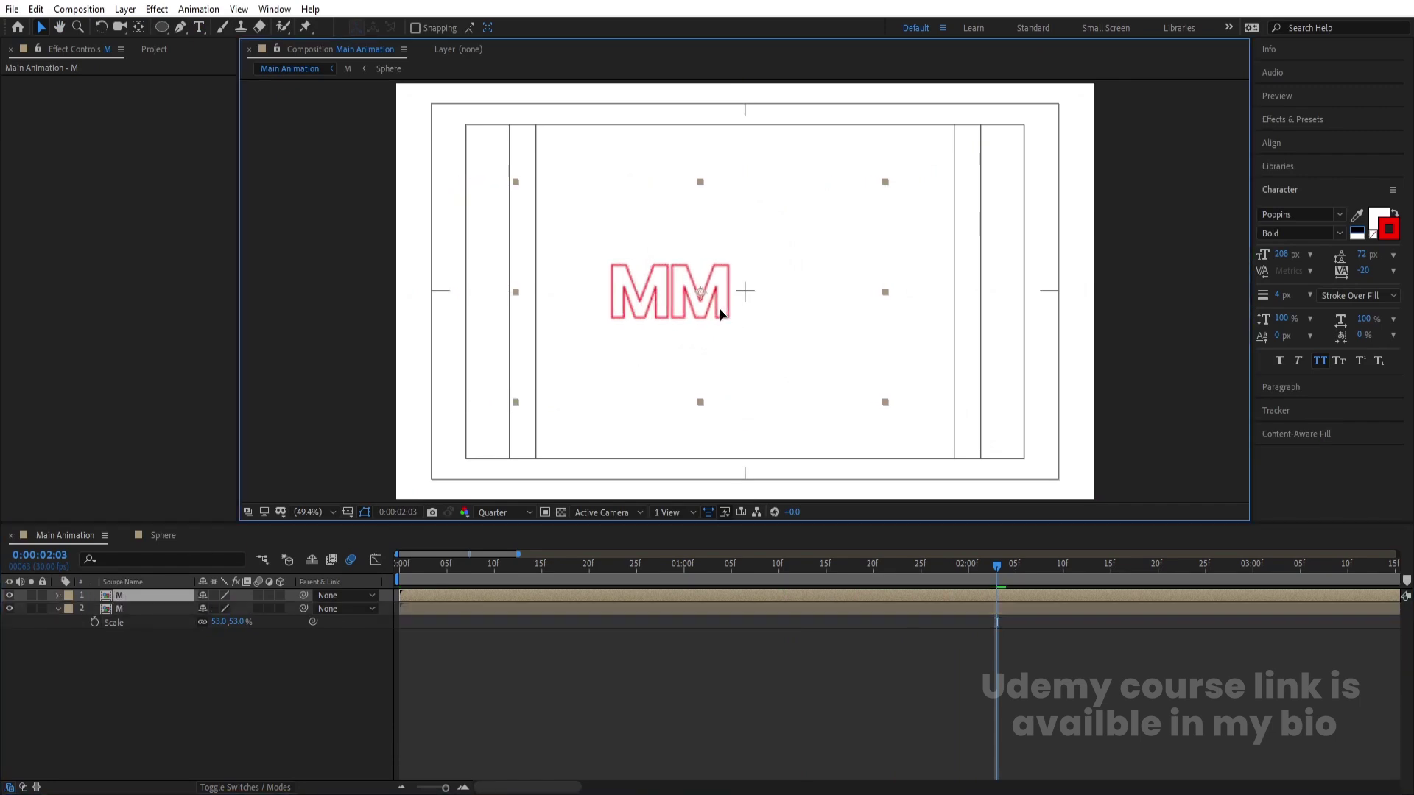
# Duplicate the M composition in the project and rename the copy O
pyautogui.hotkey('ctrl', '0')
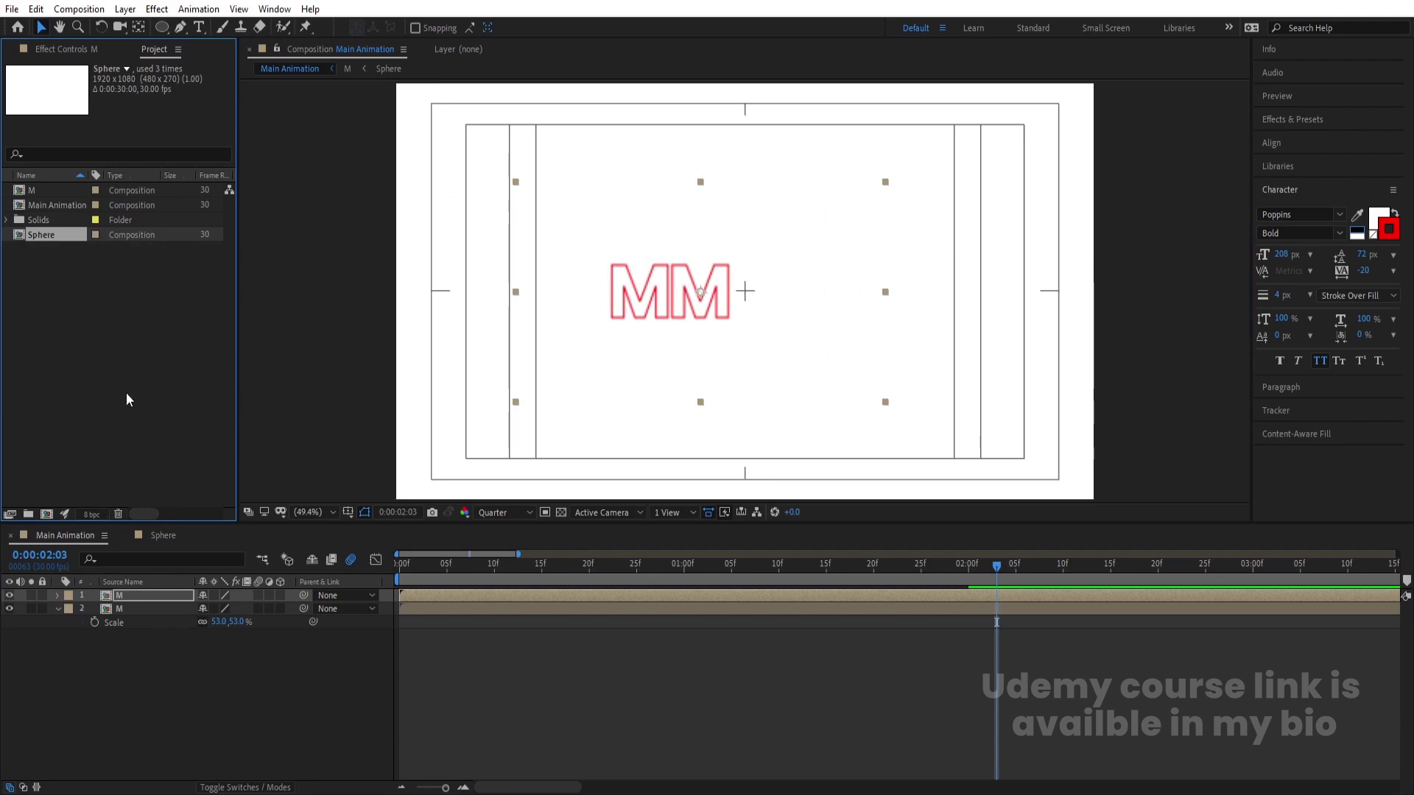
pyautogui.click(32, 191)
pyautogui.hotkey('ctrl', 'd')
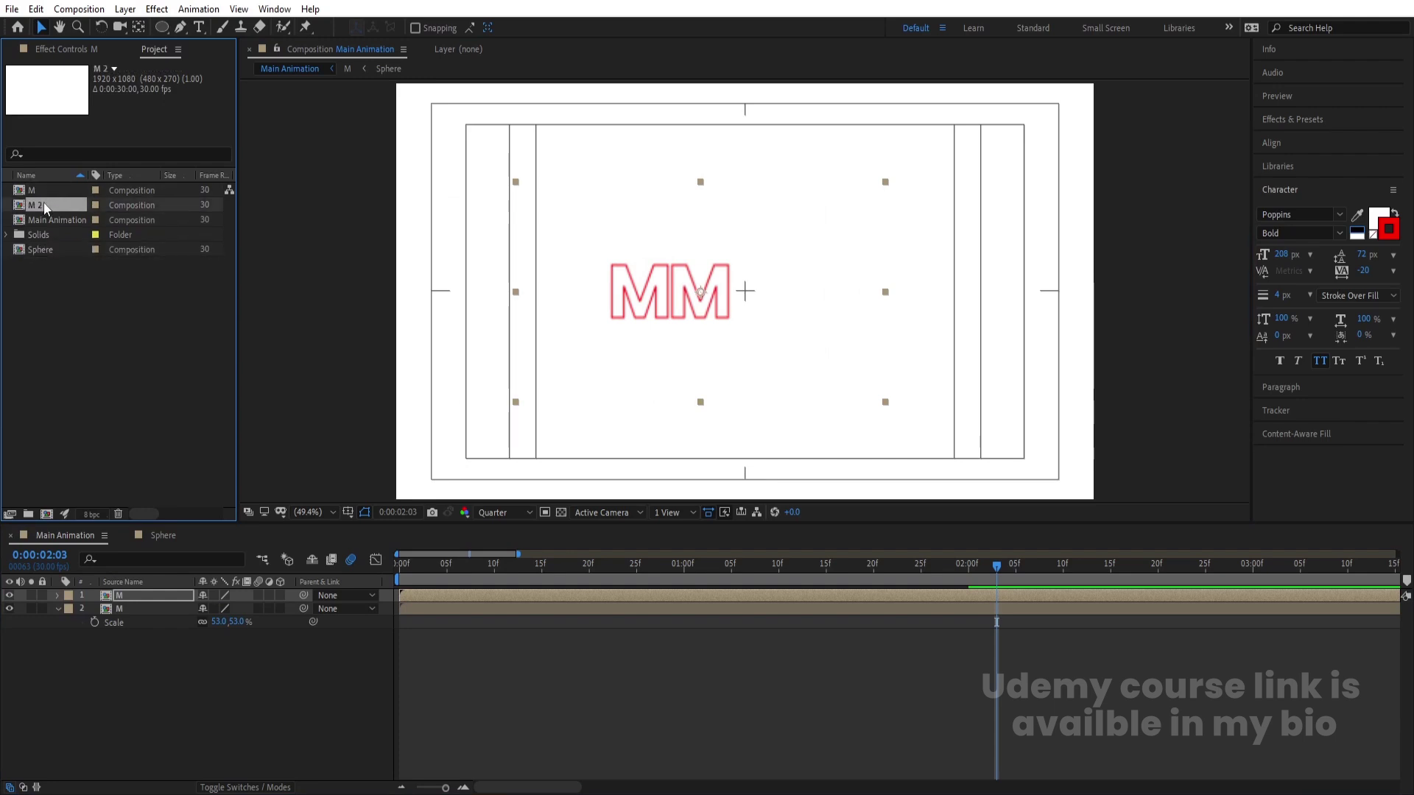
pyautogui.press('Return')
pyautogui.press('Return')
# Open the O composition and change its text layer from M to O
pyautogui.doubleClick(40, 222)
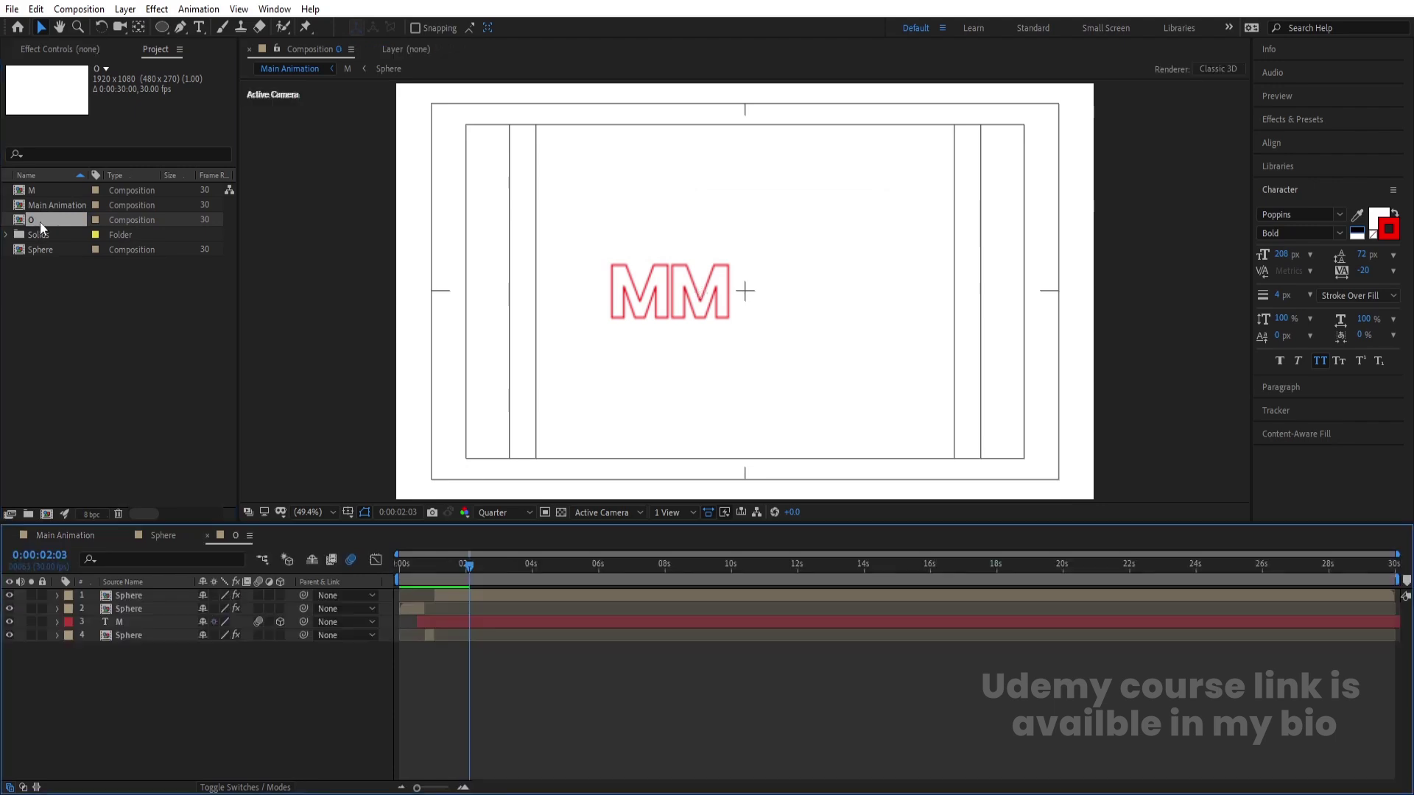
pyautogui.click(143, 623)
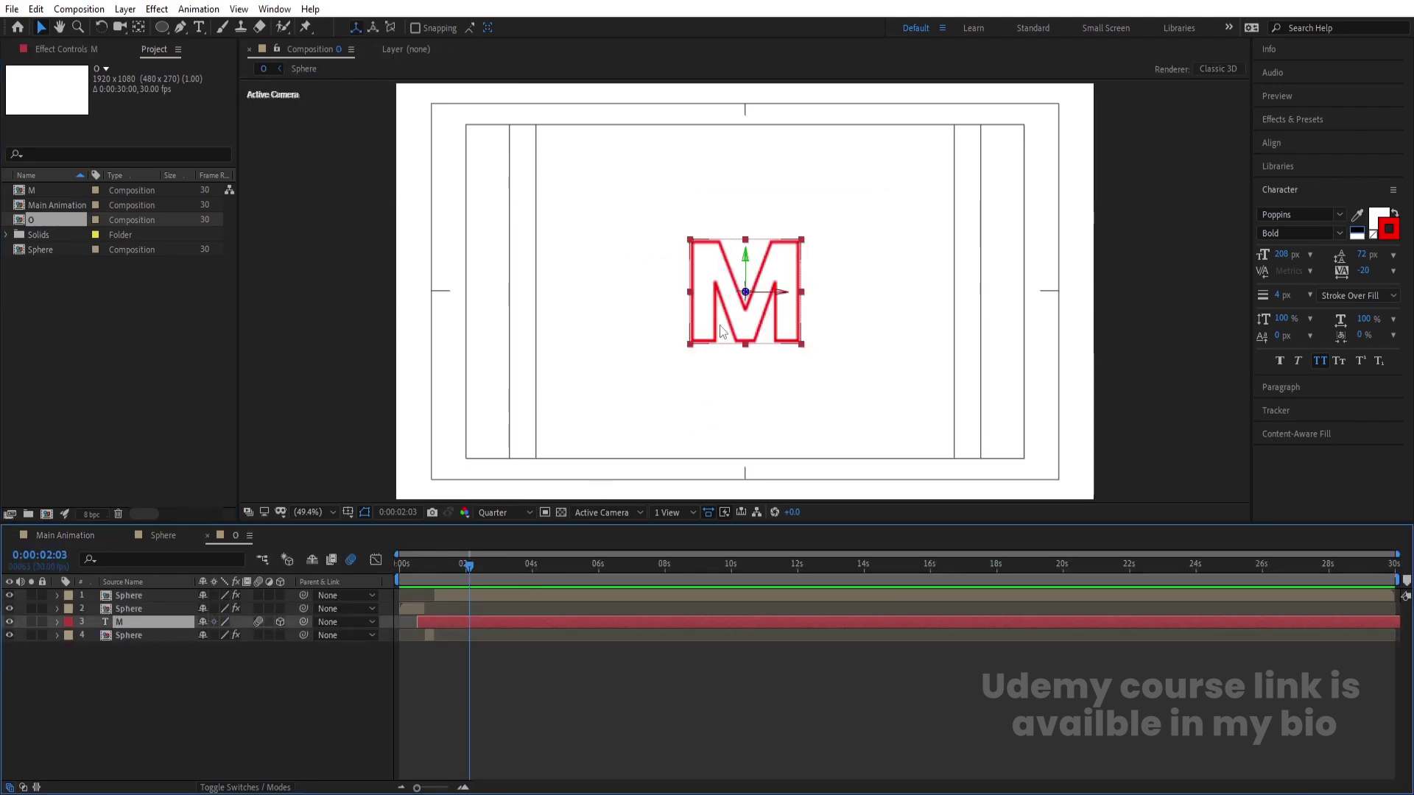
pyautogui.doubleClick(724, 299)
pyautogui.write('O')
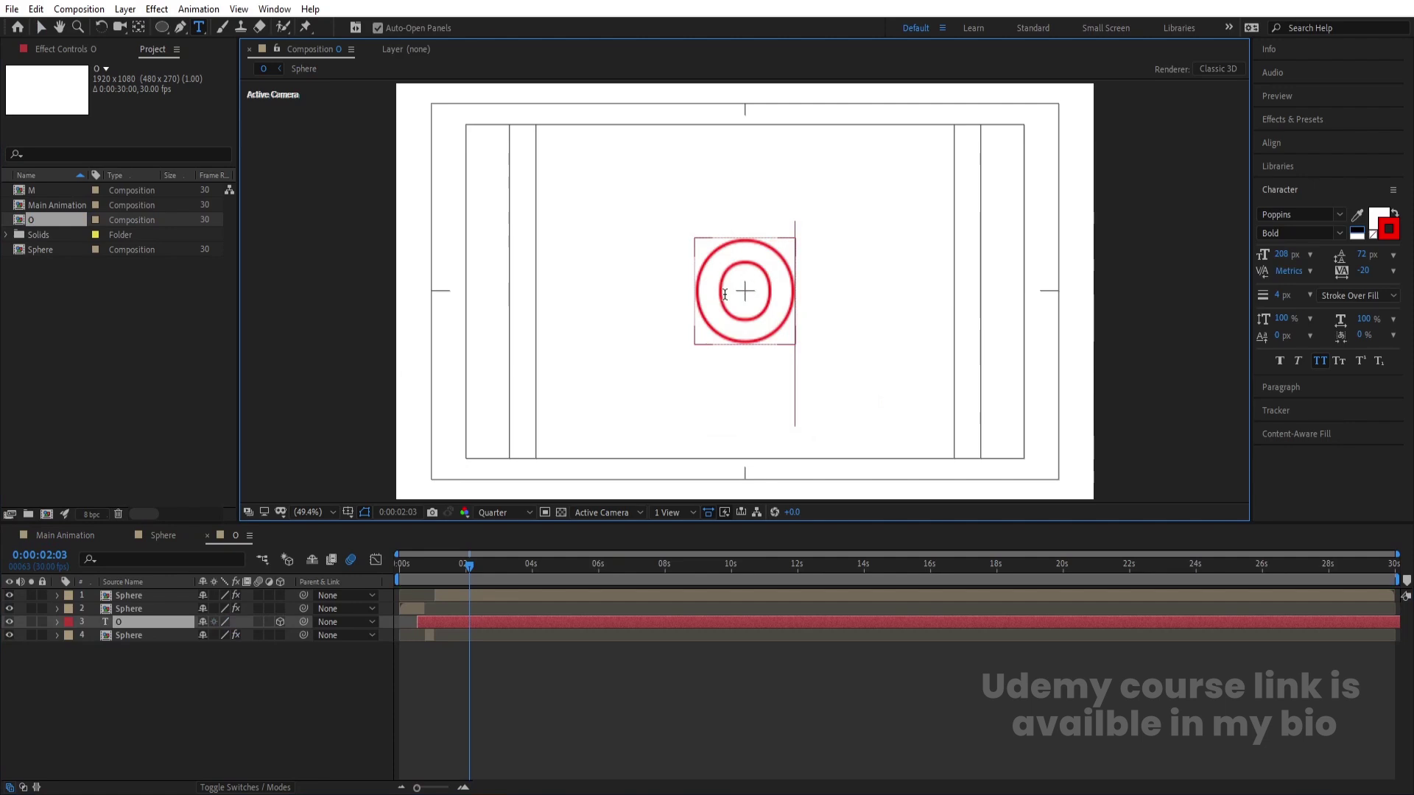
# Replace the second M layer in Main Animation with the O composition and nudge it slightly left toward the M
pyautogui.click(56, 535)
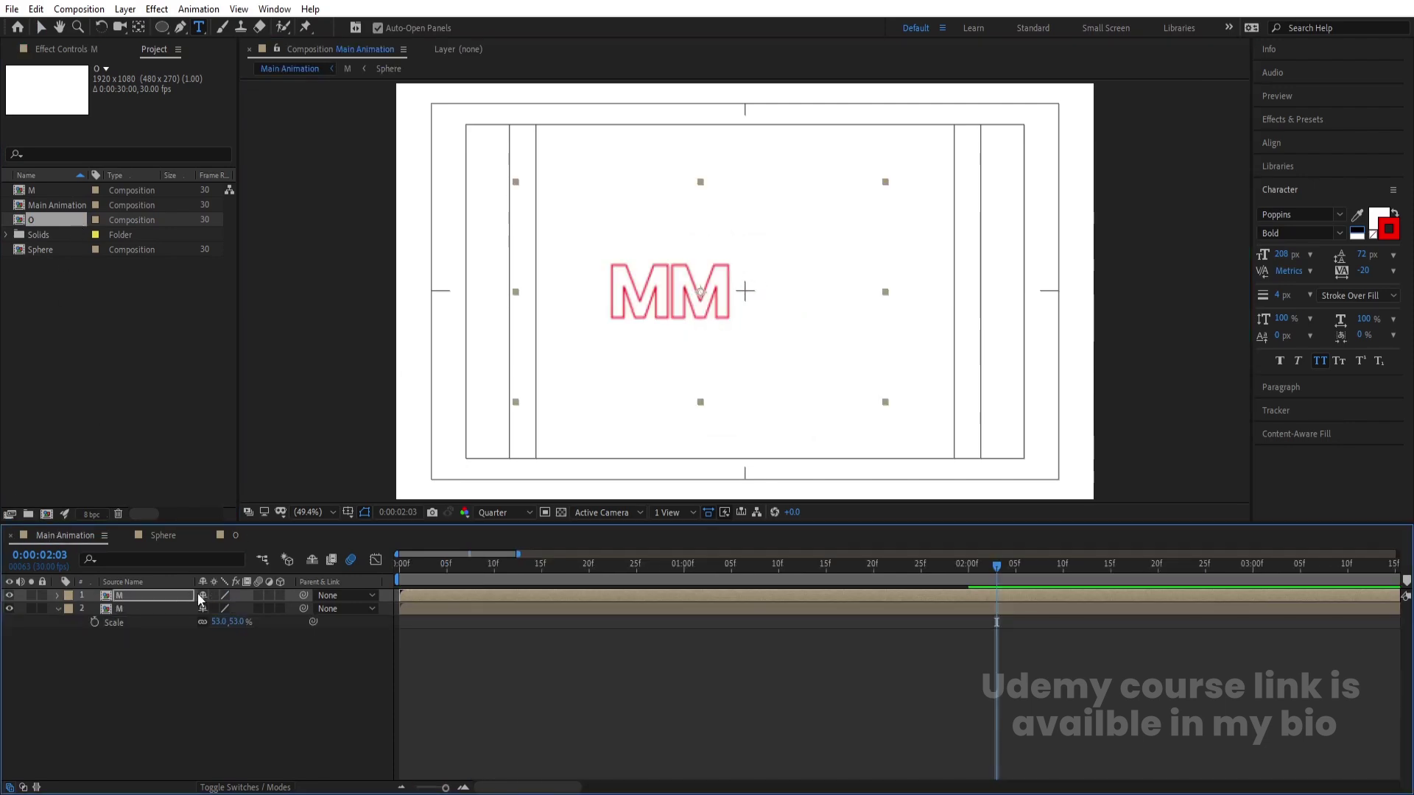
pyautogui.click(142, 598)
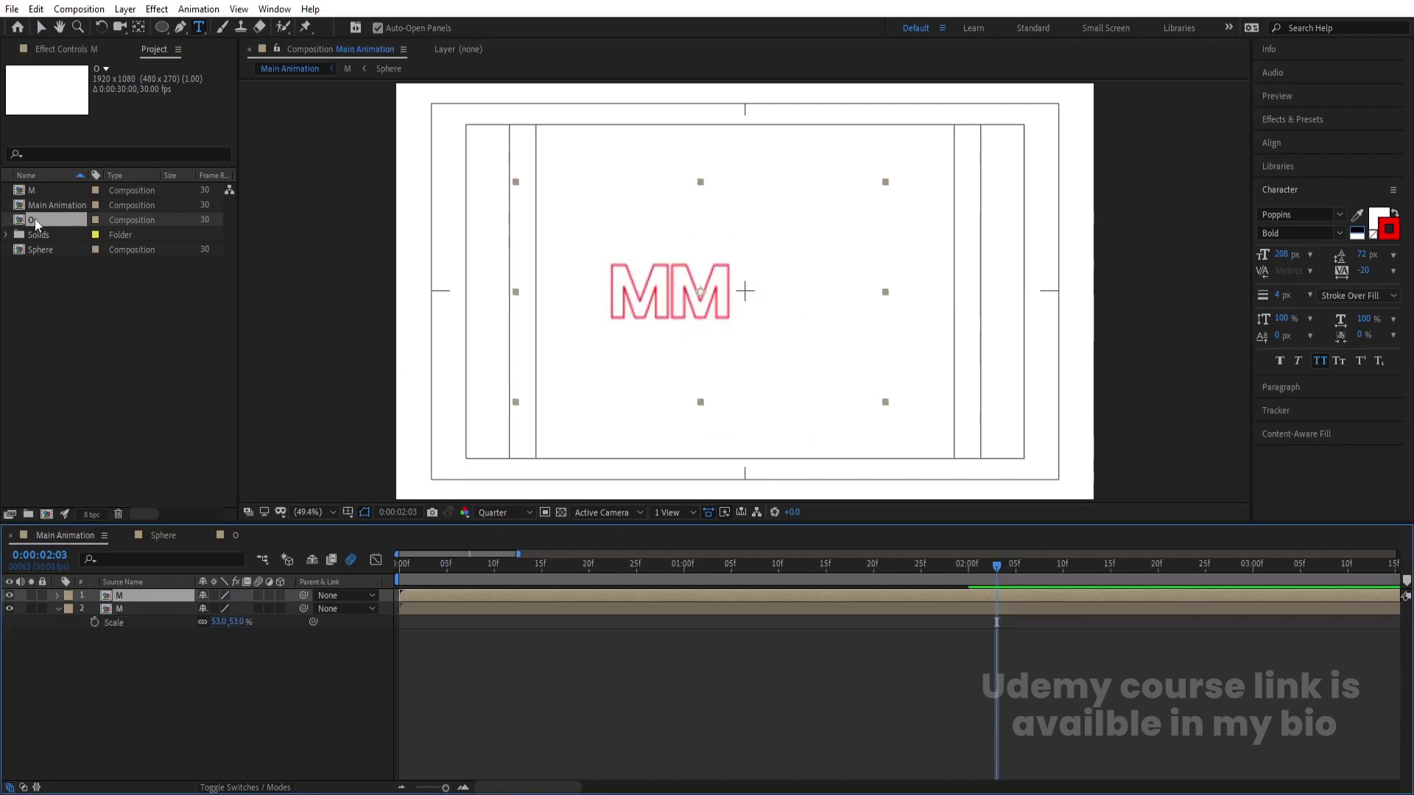
pyautogui.moveTo(35, 224); pyautogui.dragTo(159, 598)
pyautogui.press('v')
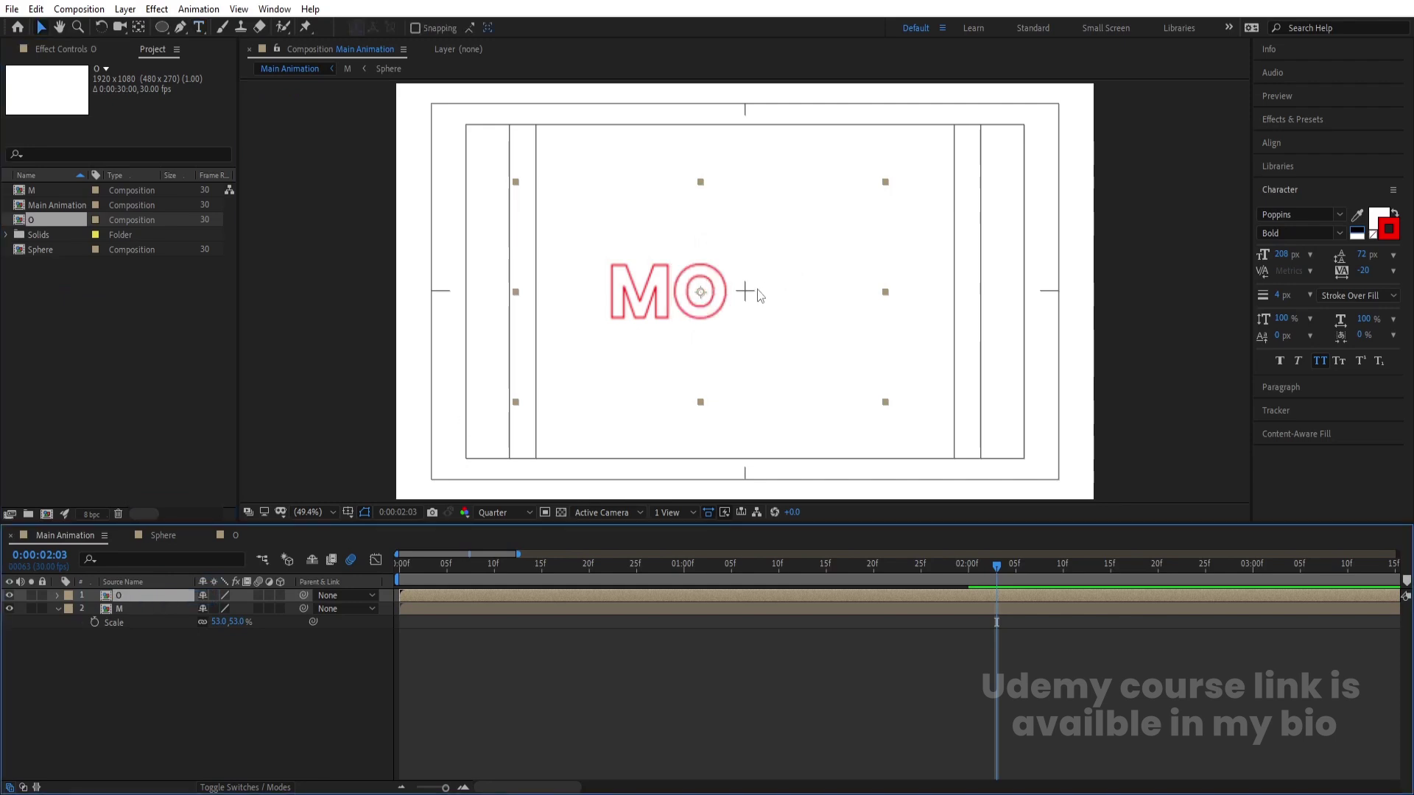
pyautogui.press('Left')
pyautogui.press('Left')
pyautogui.press('Left')
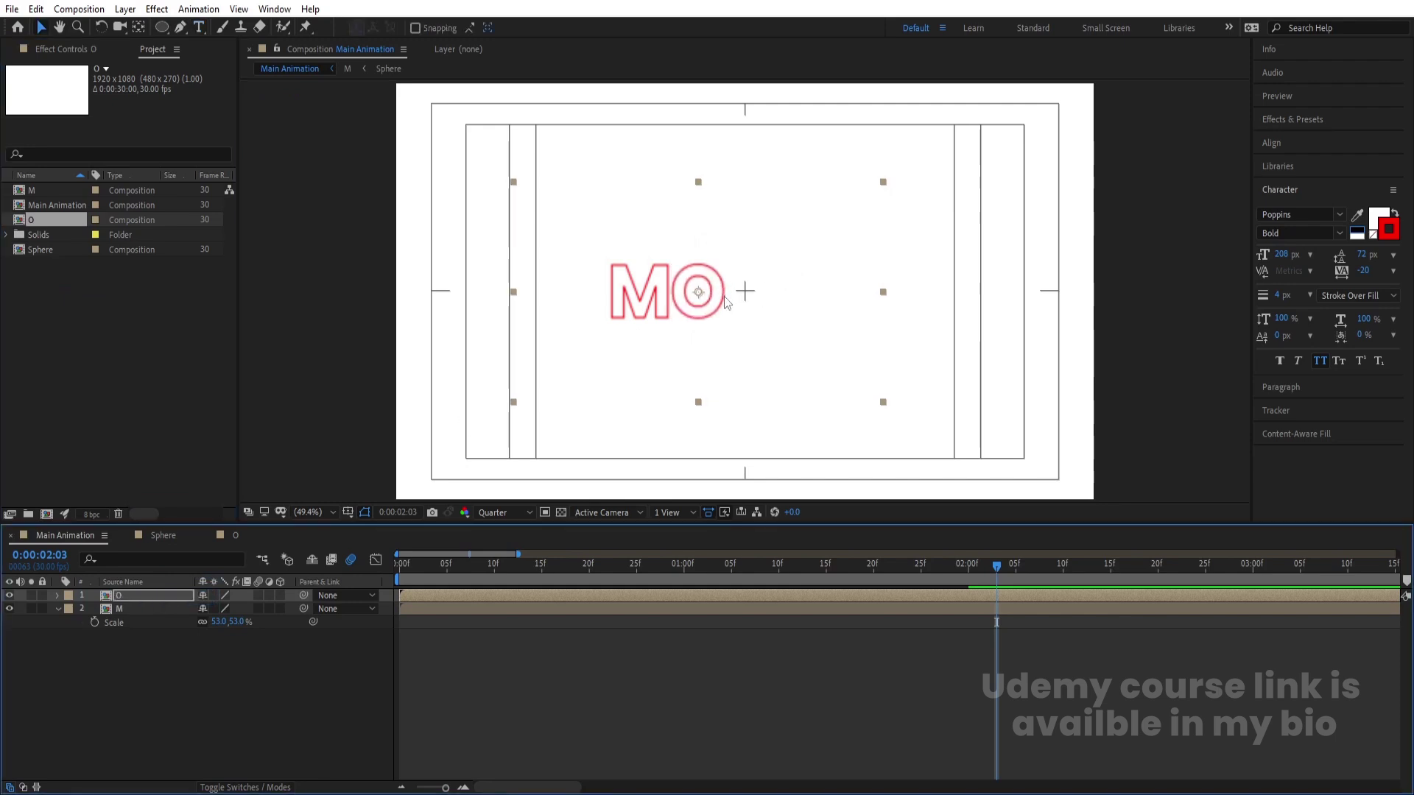
pyautogui.press('Right')
# Duplicate the O layer and place the copy directly to the right of the first O
pyautogui.click(201, 652)
pyautogui.click(122, 595)
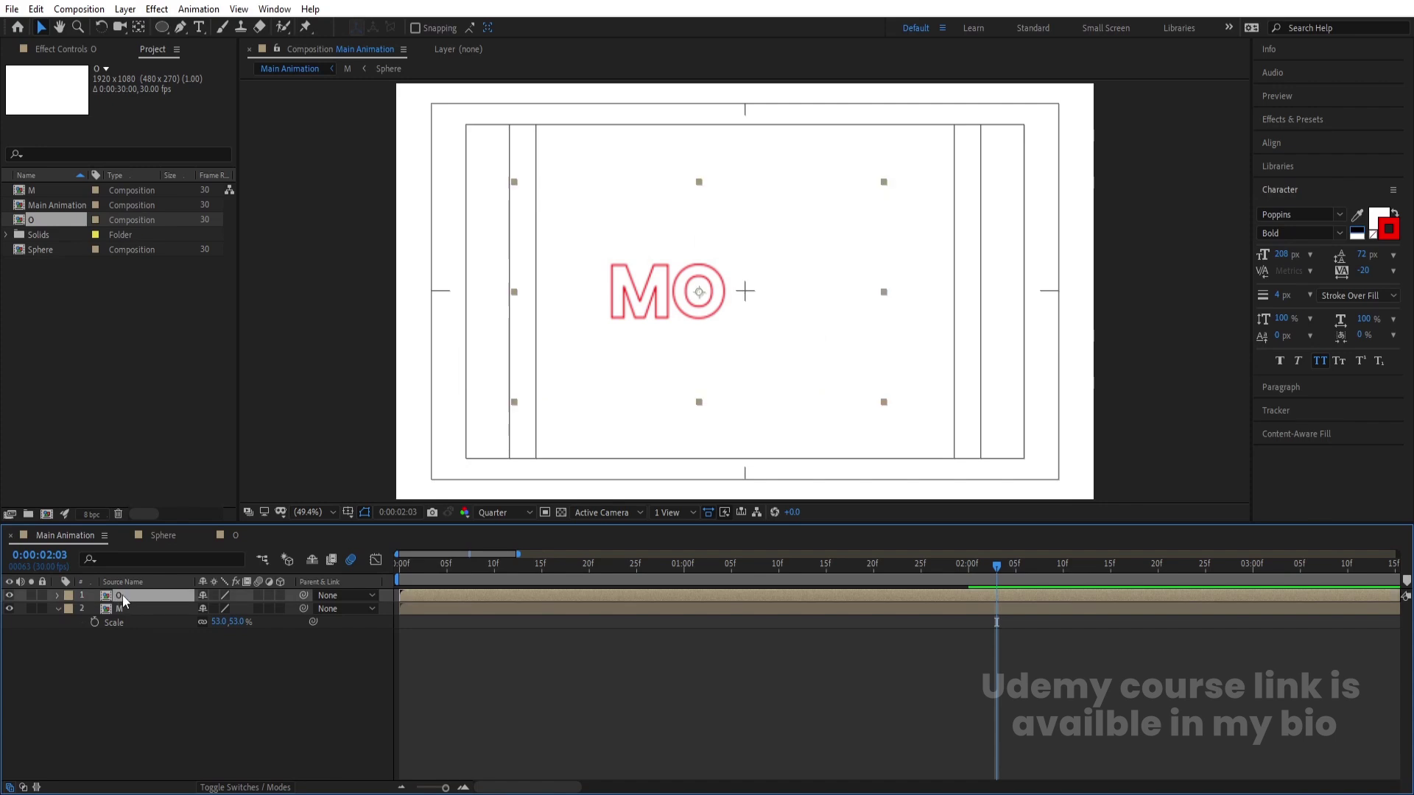
pyautogui.hotkey('ctrl', 'd')
pyautogui.moveTo(705, 333); pyautogui.dragTo(760, 333)
# Duplicate the O composition in the project and rename the copy T
pyautogui.click(30, 218)
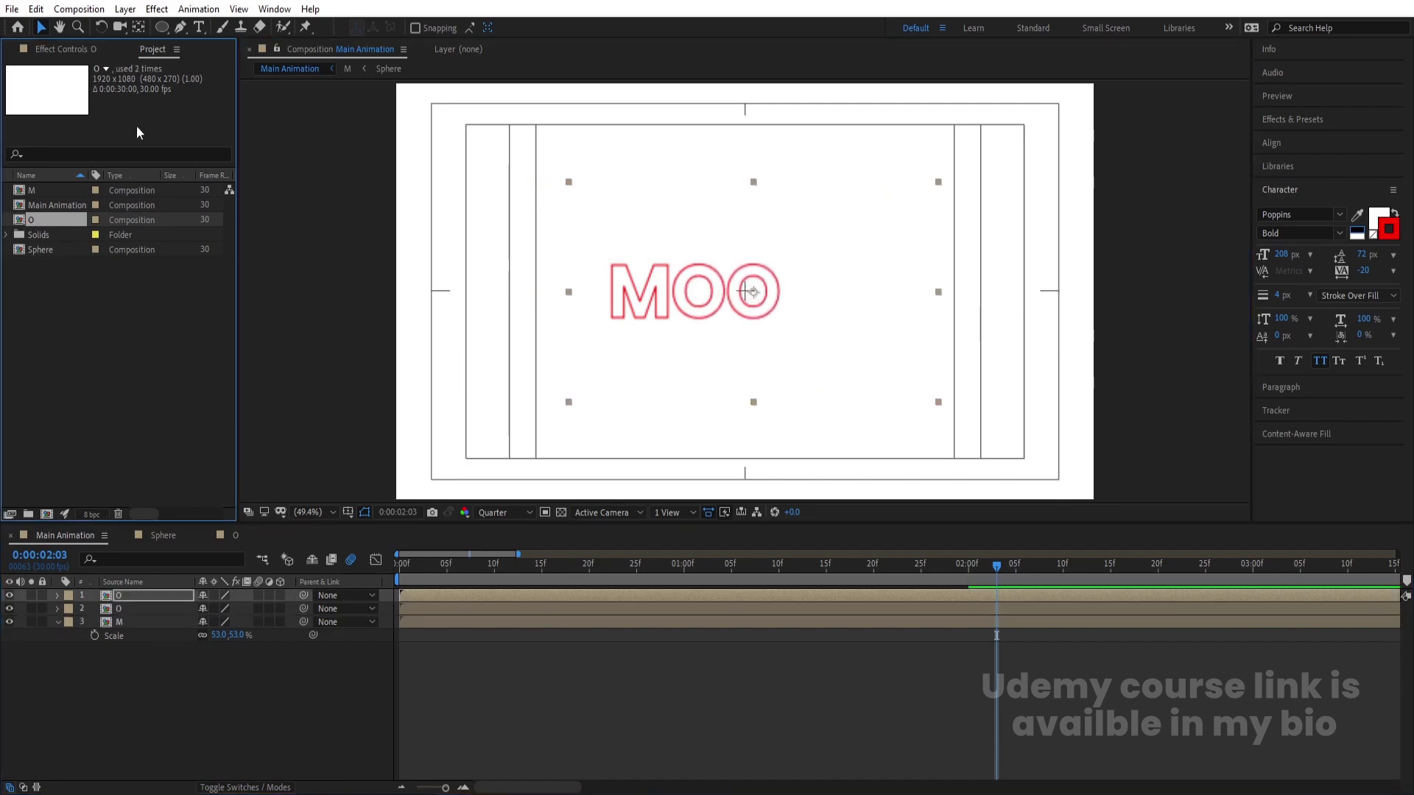
pyautogui.hotkey('ctrl', 'd')
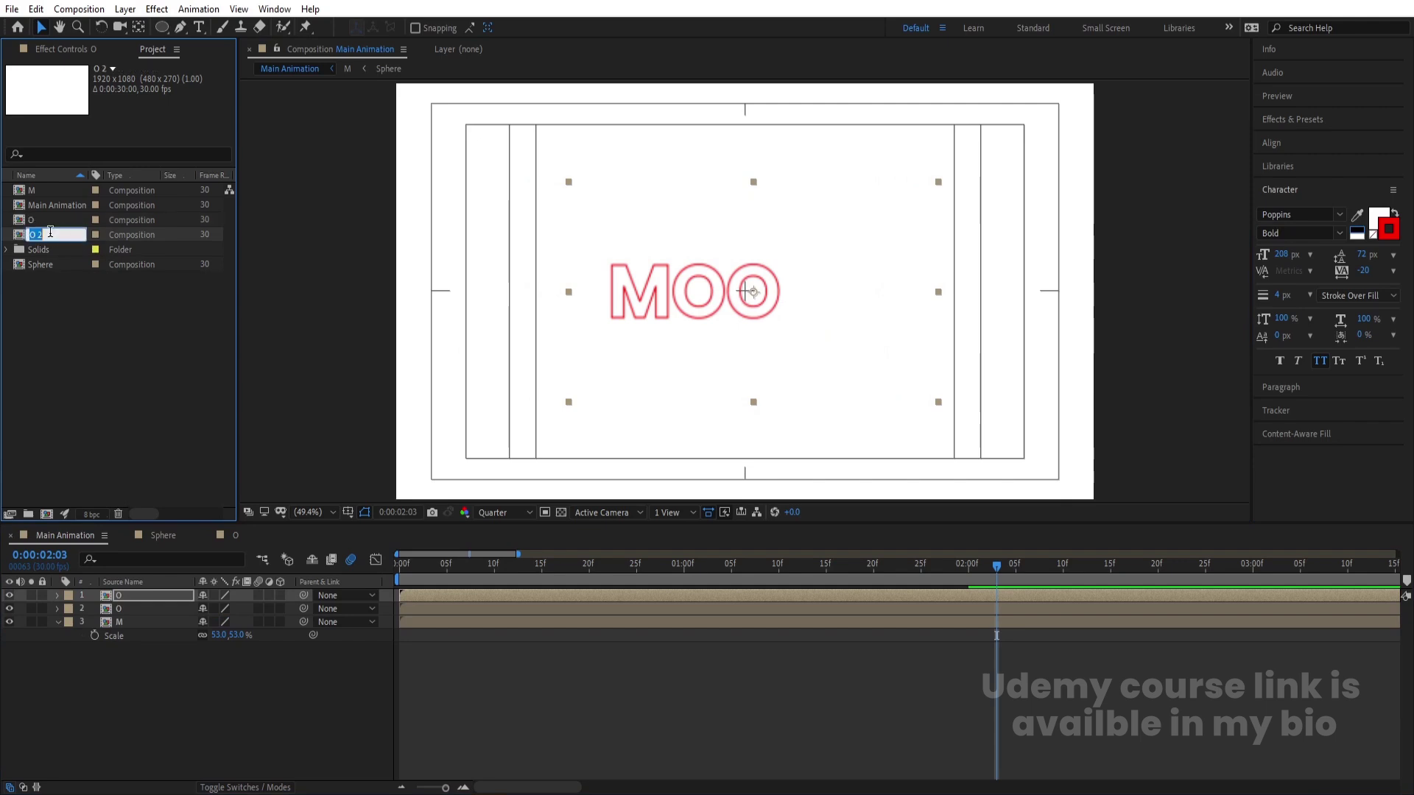
pyautogui.press('Return')
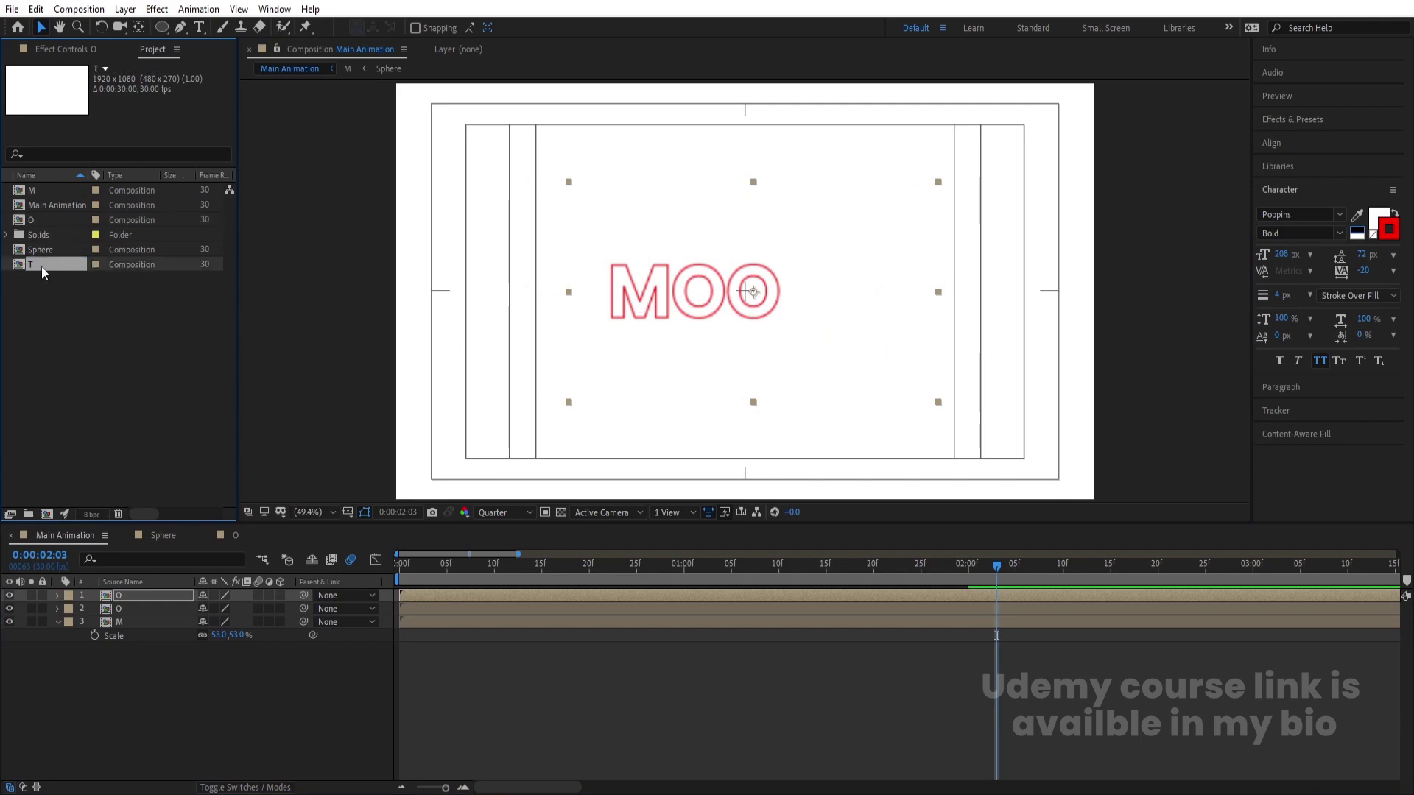
# Open the T composition and change its text layer from O to T
pyautogui.doubleClick(41, 266)
pyautogui.click(139, 621)
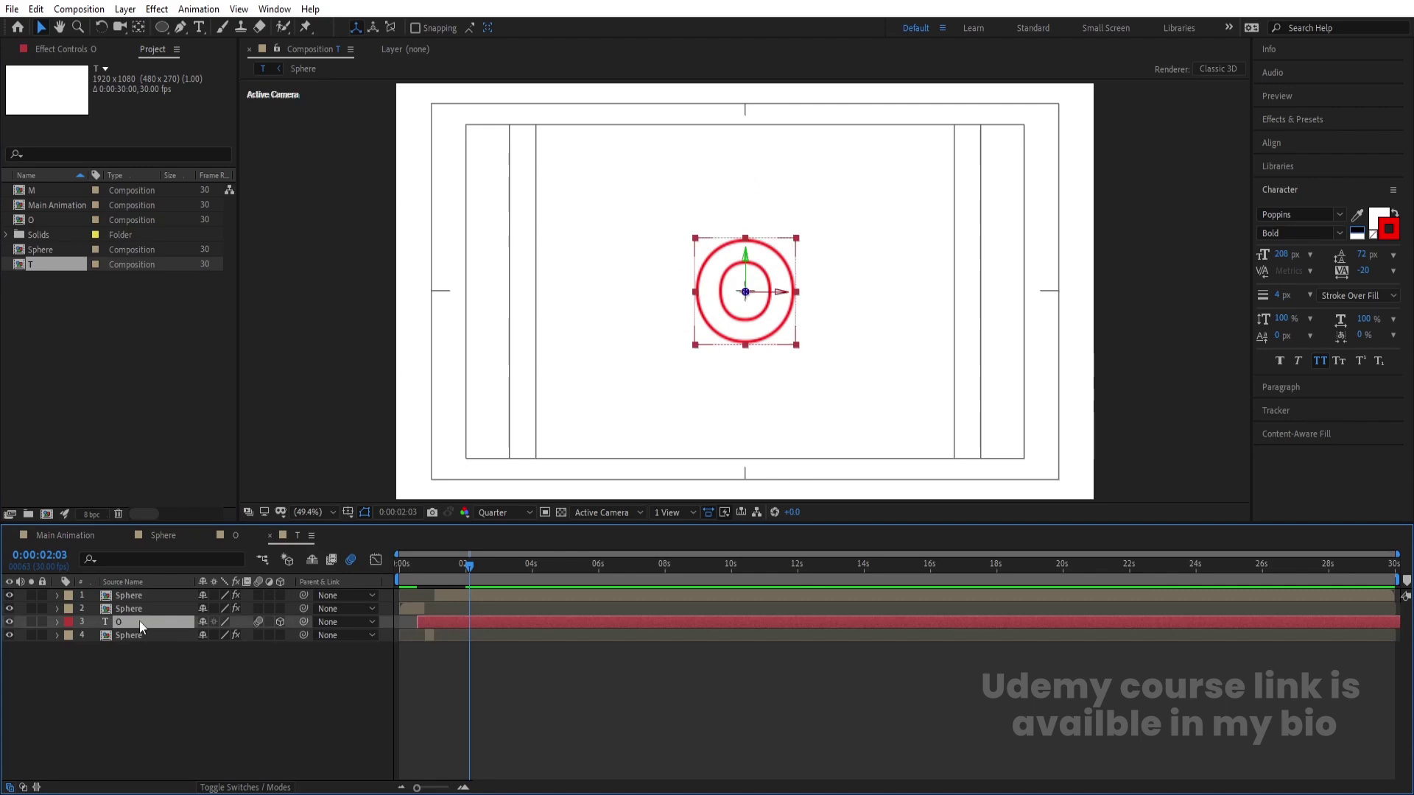
pyautogui.doubleClick(744, 301)
pyautogui.write('T')
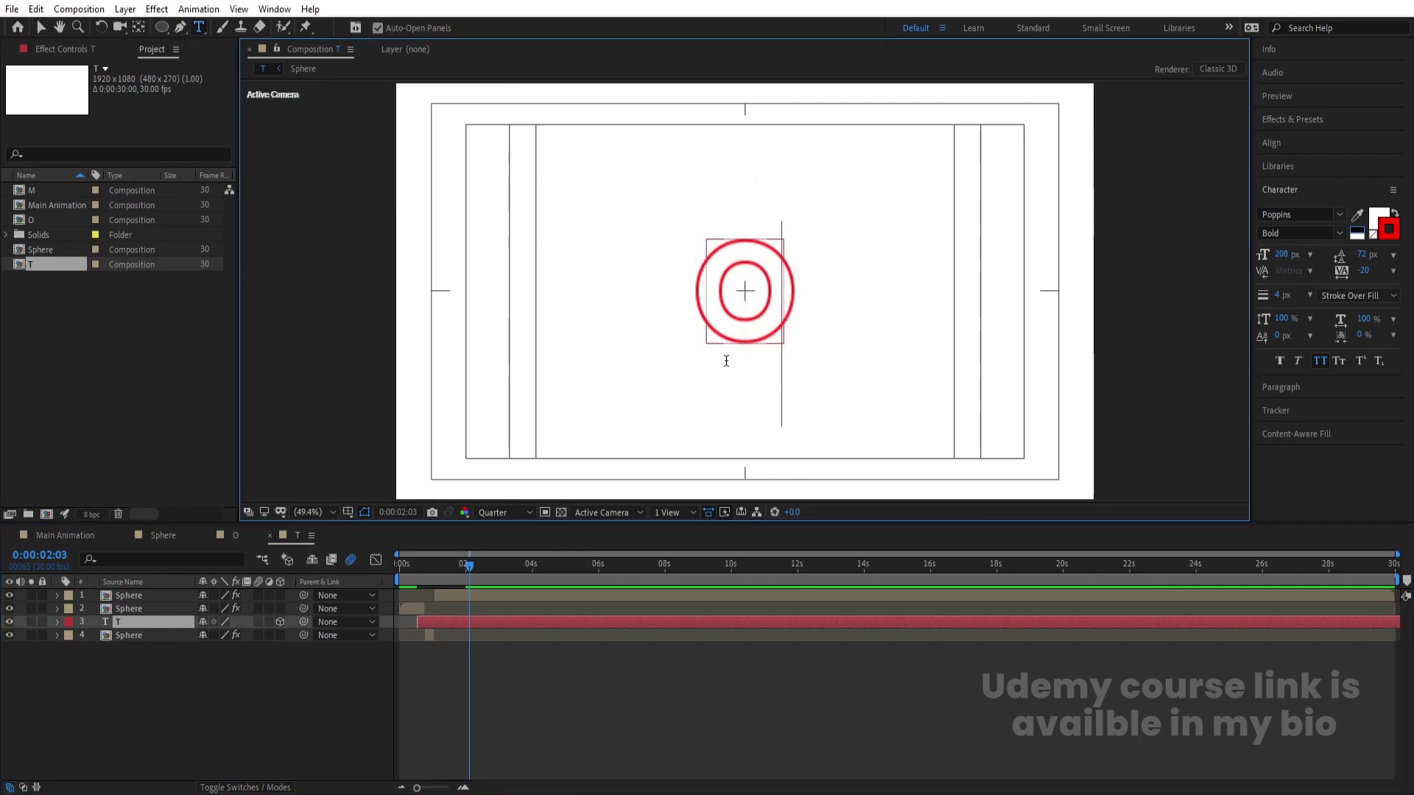
pyautogui.click(117, 732)
# Replace the second O layer in Main Animation with the T composition, and duplicate it so two T letters stand side by side after MO
pyautogui.click(74, 536)
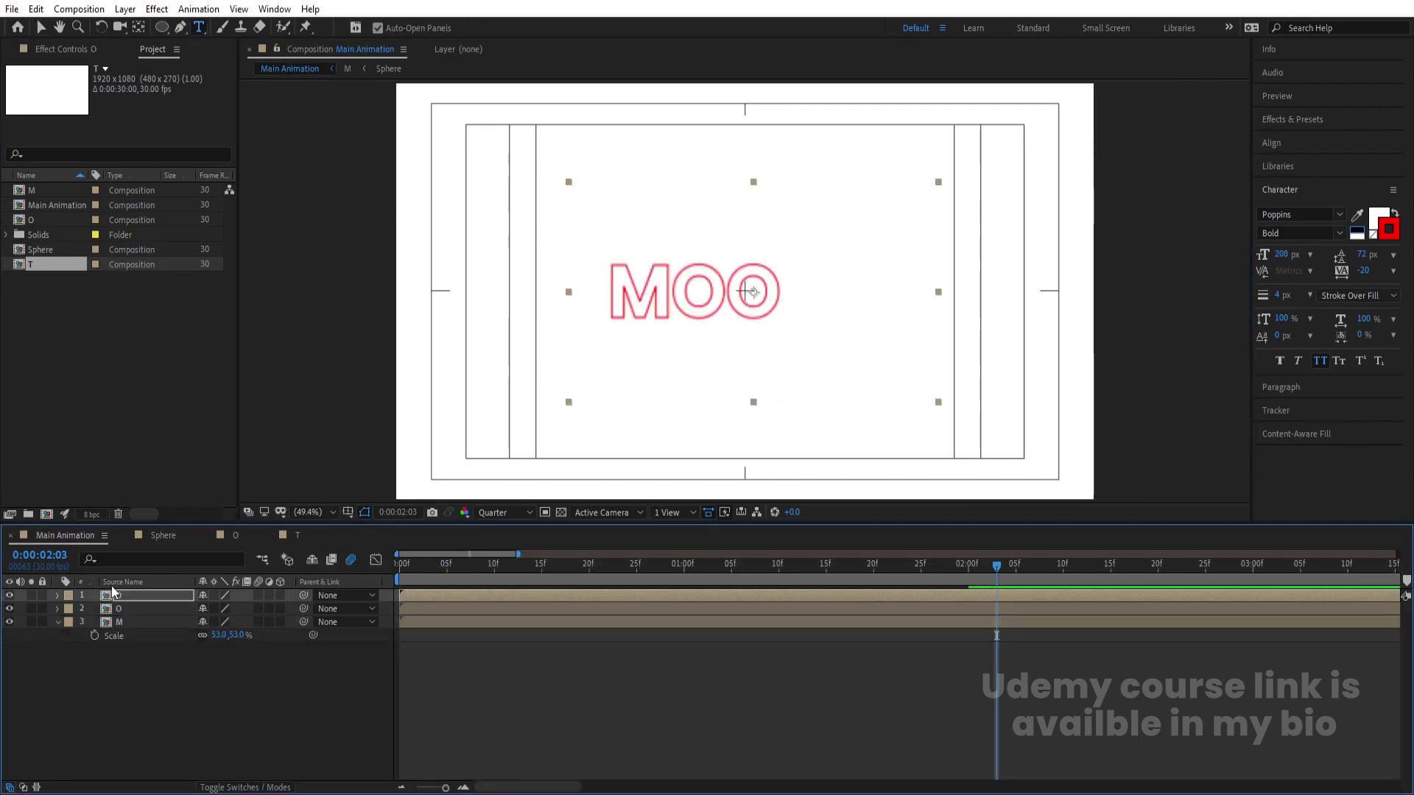
pyautogui.moveTo(34, 265); pyautogui.dragTo(137, 594)
pyautogui.press('v')
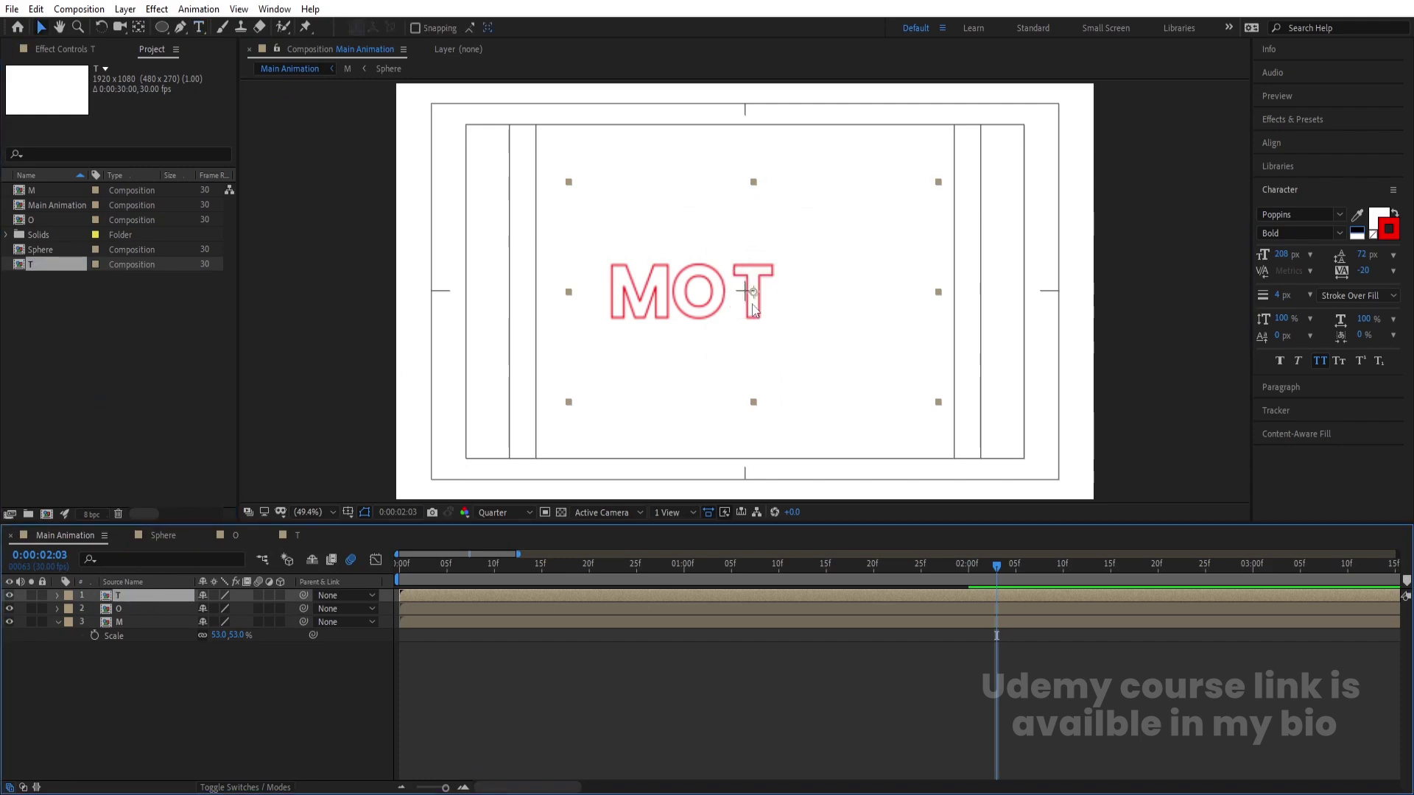
pyautogui.moveTo(753, 301); pyautogui.dragTo(787, 309)
pyautogui.hotkey('ctrl', 'd')
# Duplicate the T composition in the project and rename the copy I
pyautogui.click(60, 261)
pyautogui.hotkey('ctrl', 'd')
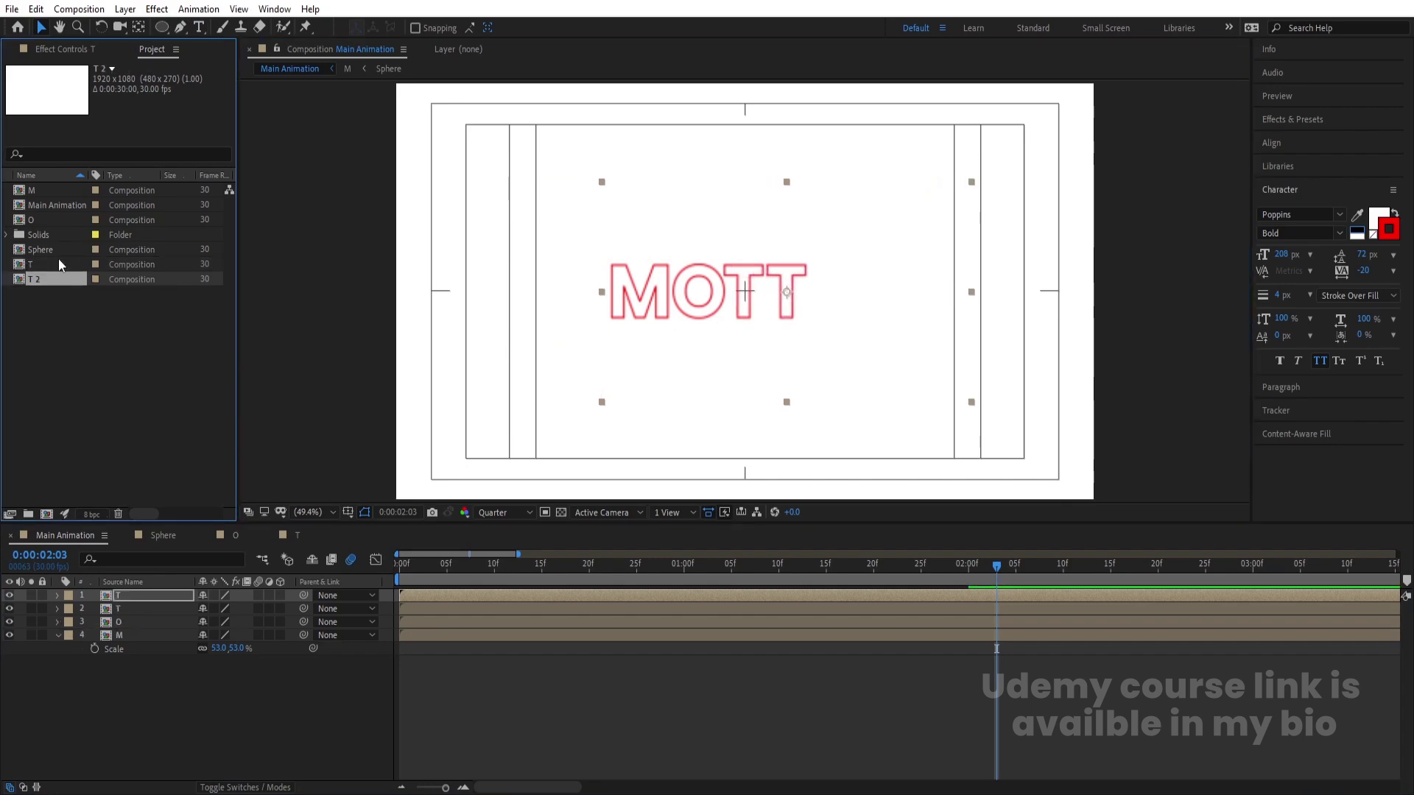
pyautogui.write('I')
pyautogui.press('Return')
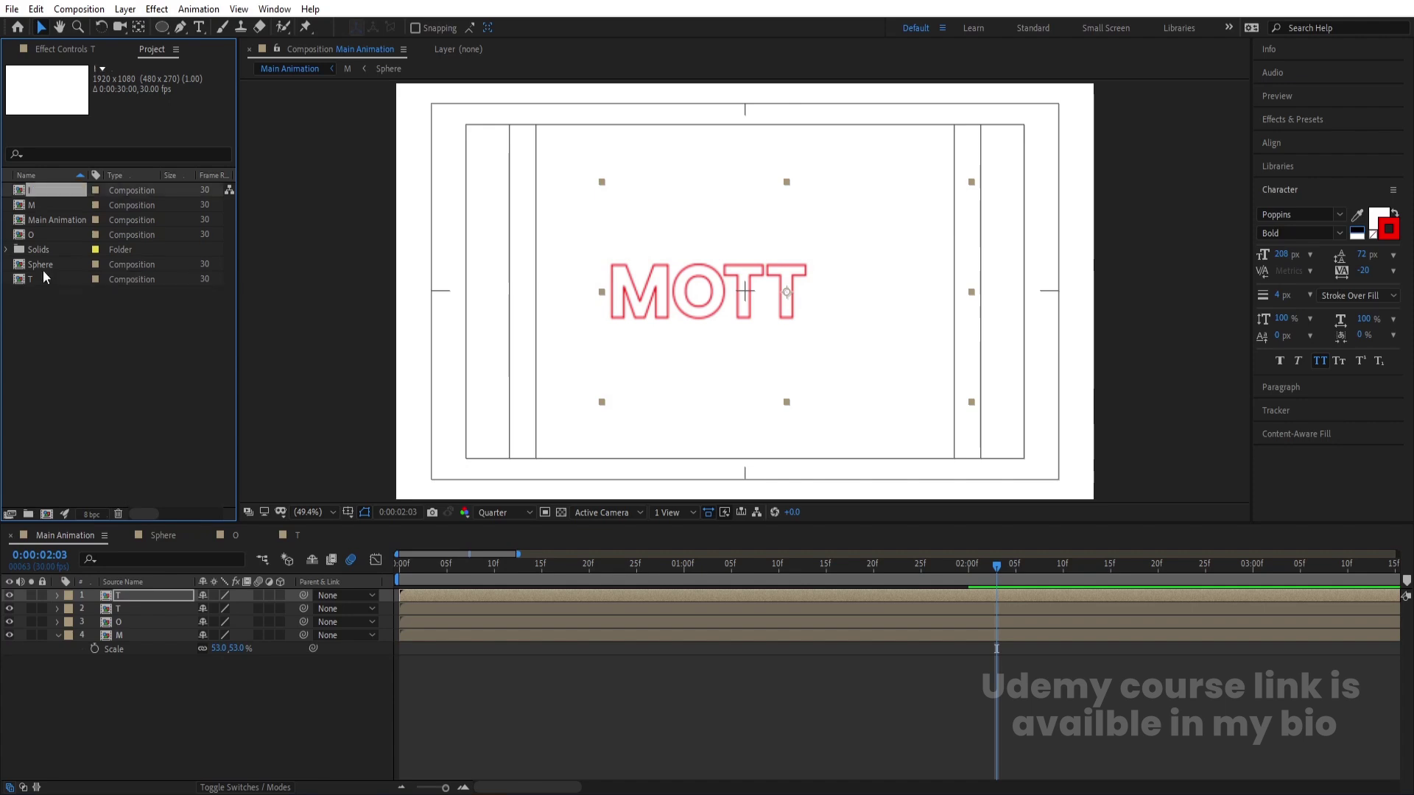
# Open the I composition and change its text layer from T to I
pyautogui.doubleClick(34, 191)
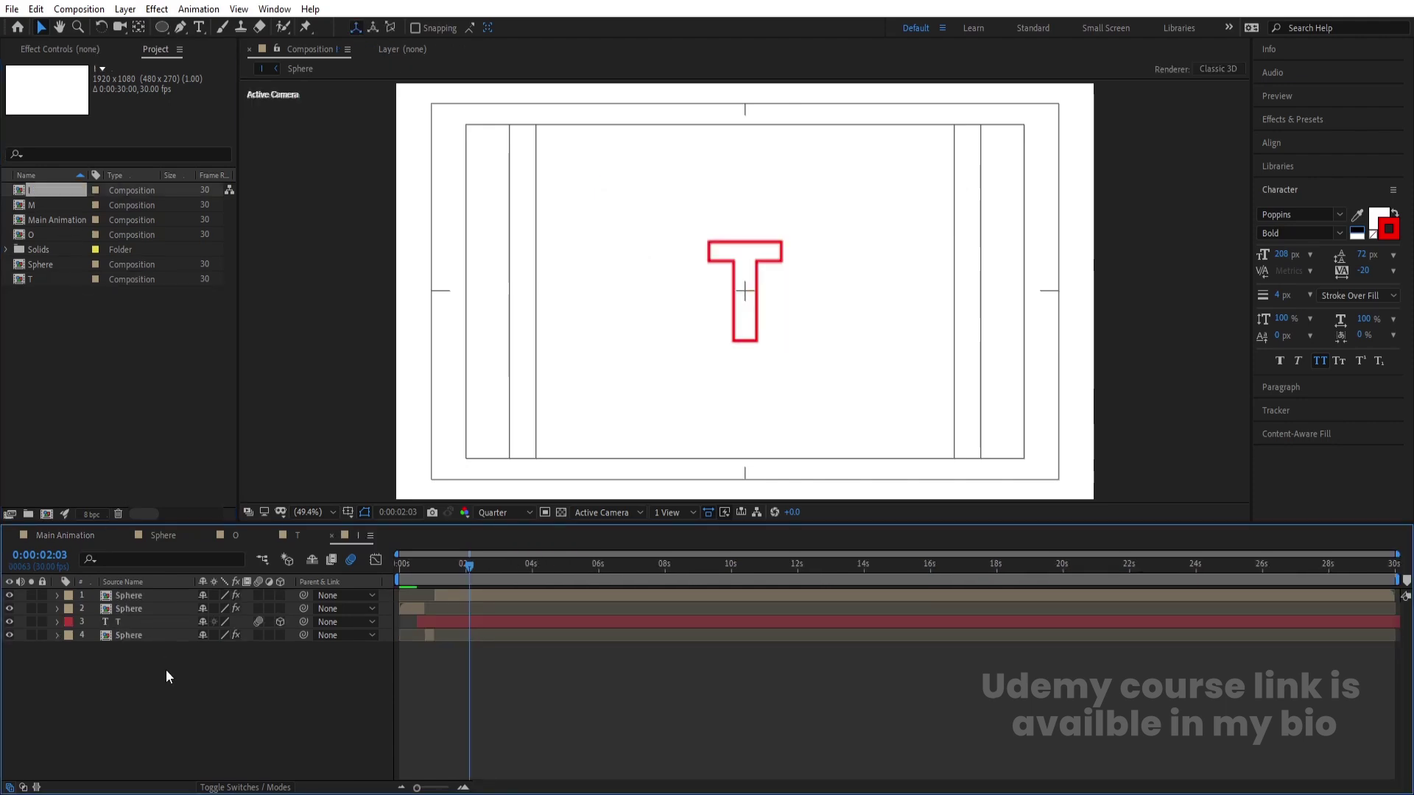
pyautogui.click(120, 623)
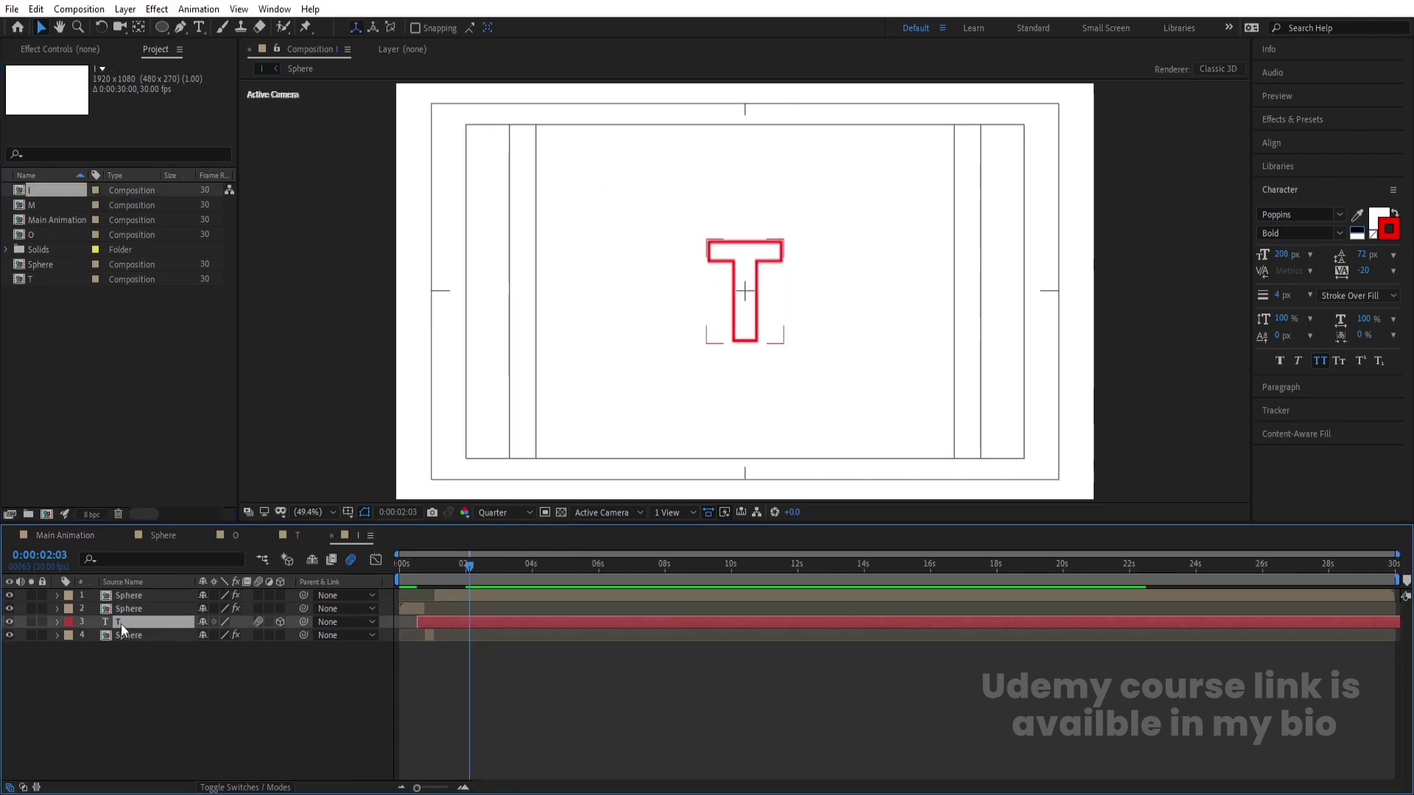
pyautogui.doubleClick(756, 280)
pyautogui.write('I')
pyautogui.click(190, 695)
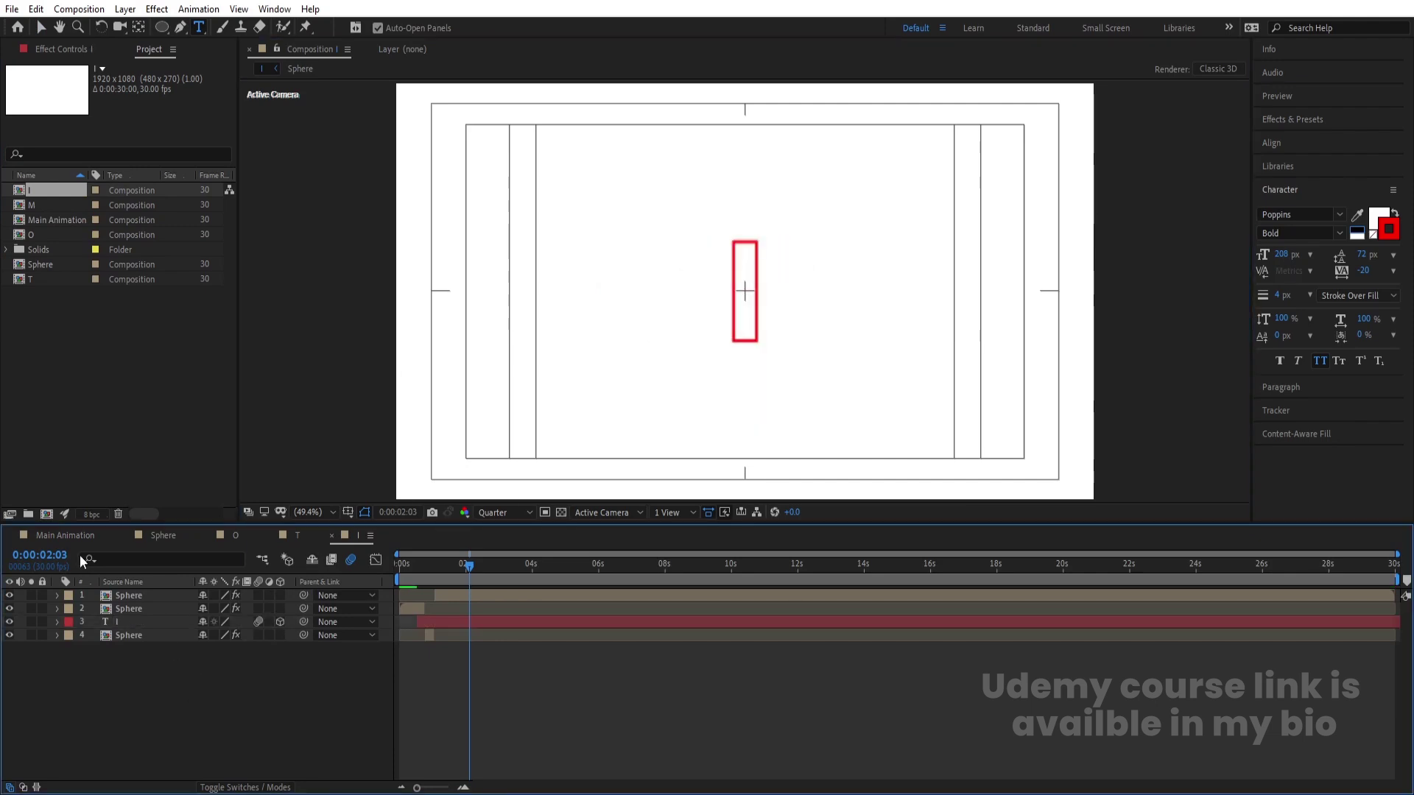
# Replace the last T layer in Main Animation with the I composition and move it left, close to the remaining T
pyautogui.click(65, 535)
pyautogui.moveTo(31, 198); pyautogui.dragTo(148, 524)
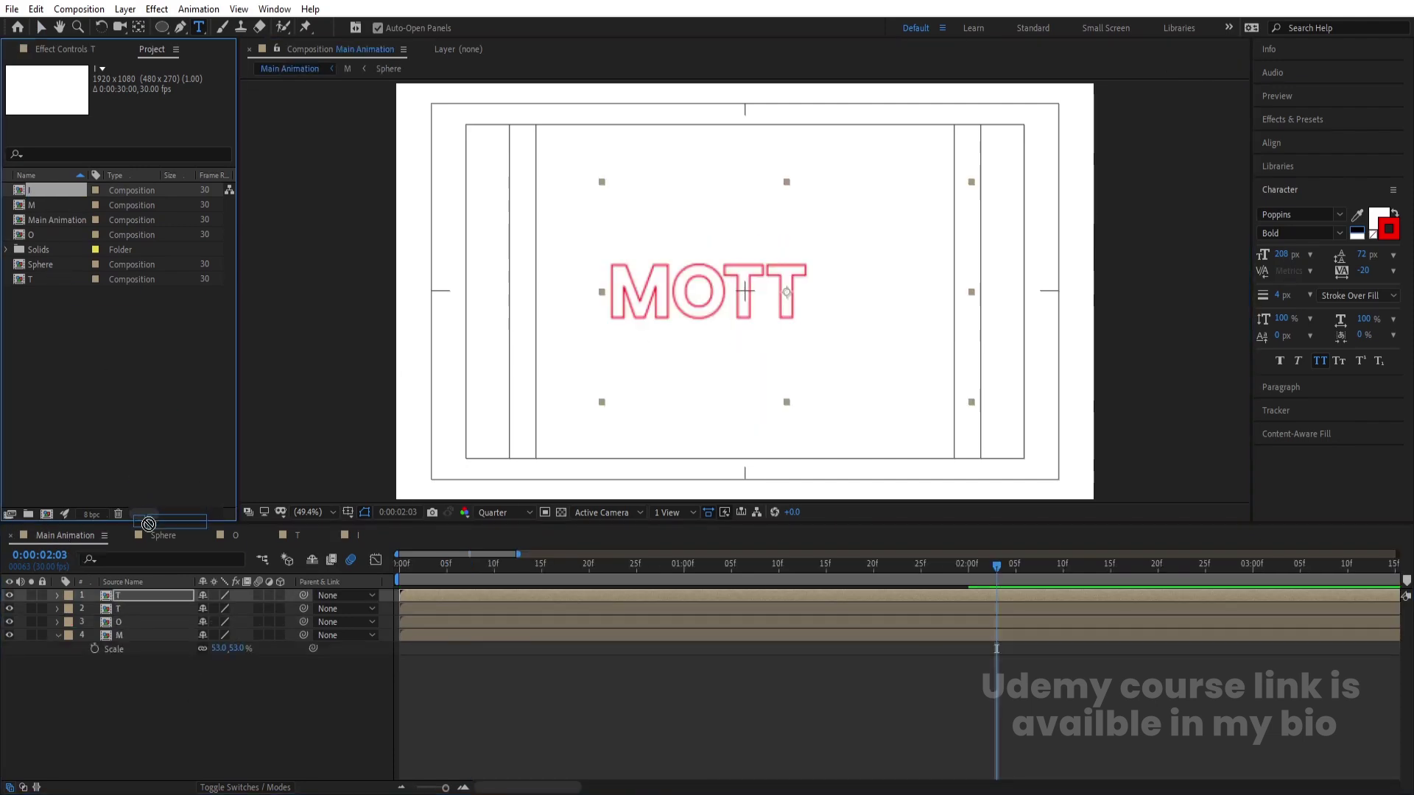
pyautogui.moveTo(134, 600); pyautogui.dragTo(135, 600)
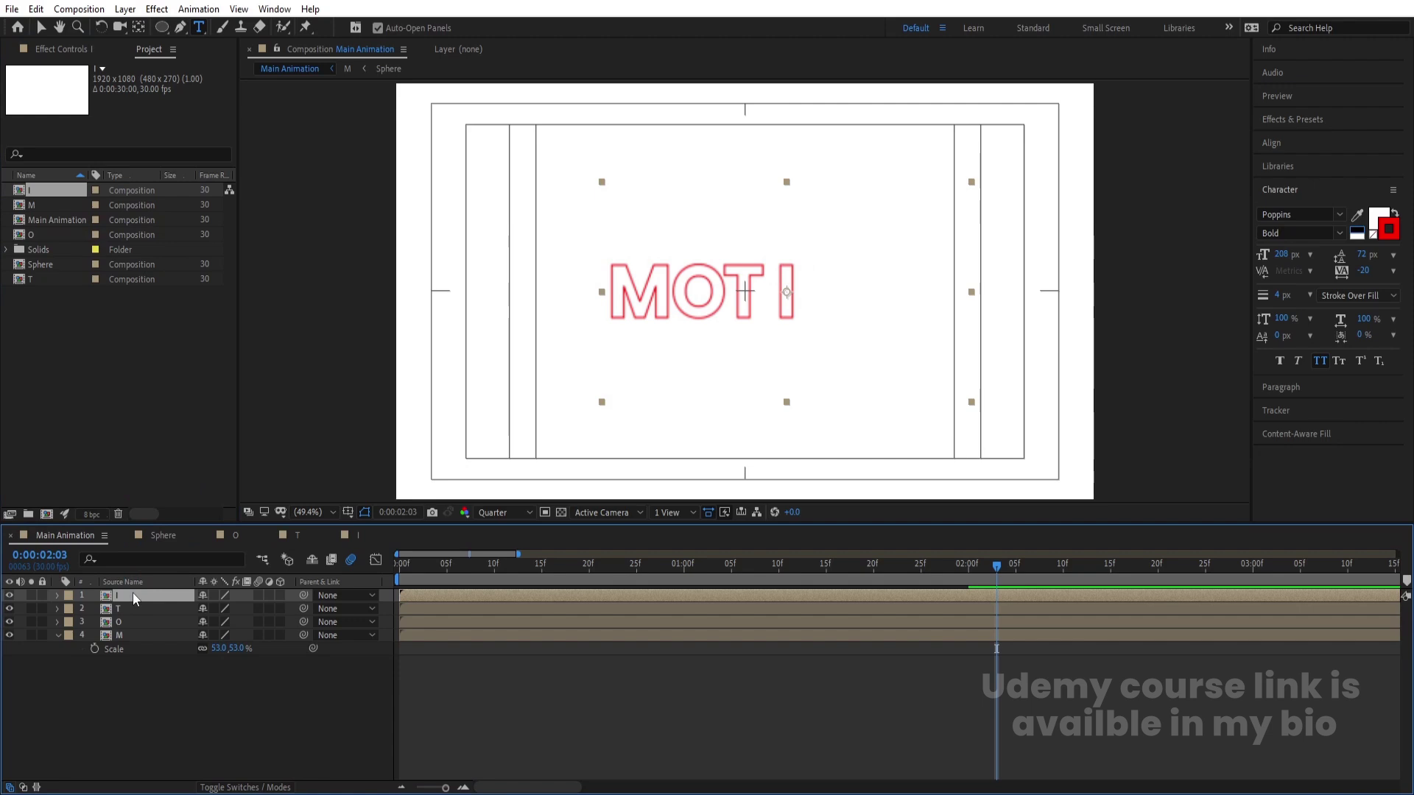
pyautogui.press('v')
pyautogui.moveTo(788, 317); pyautogui.dragTo(782, 317)
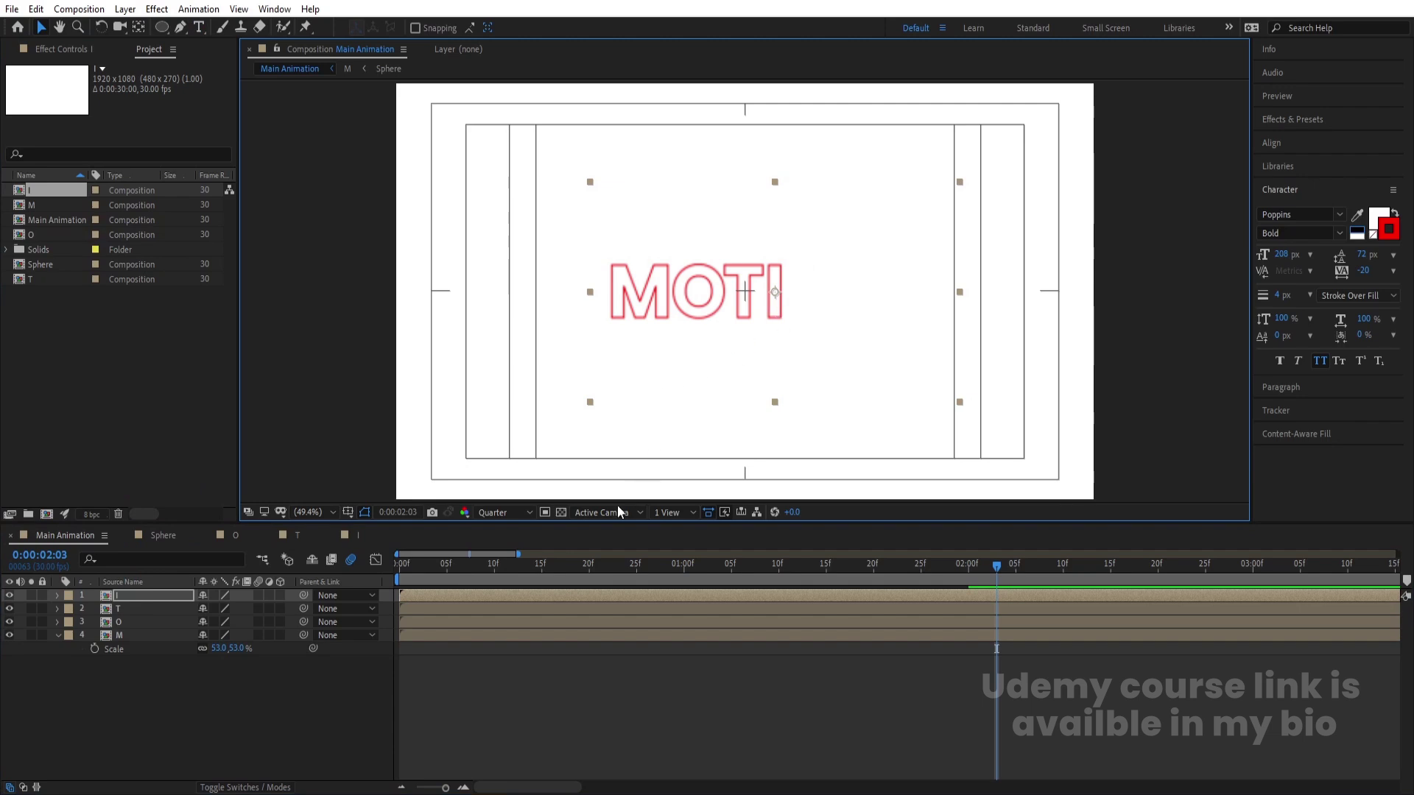
# Duplicate the O layer, bring the copy to the top of the layer stack, and place it directly after the I
pyautogui.click(149, 623)
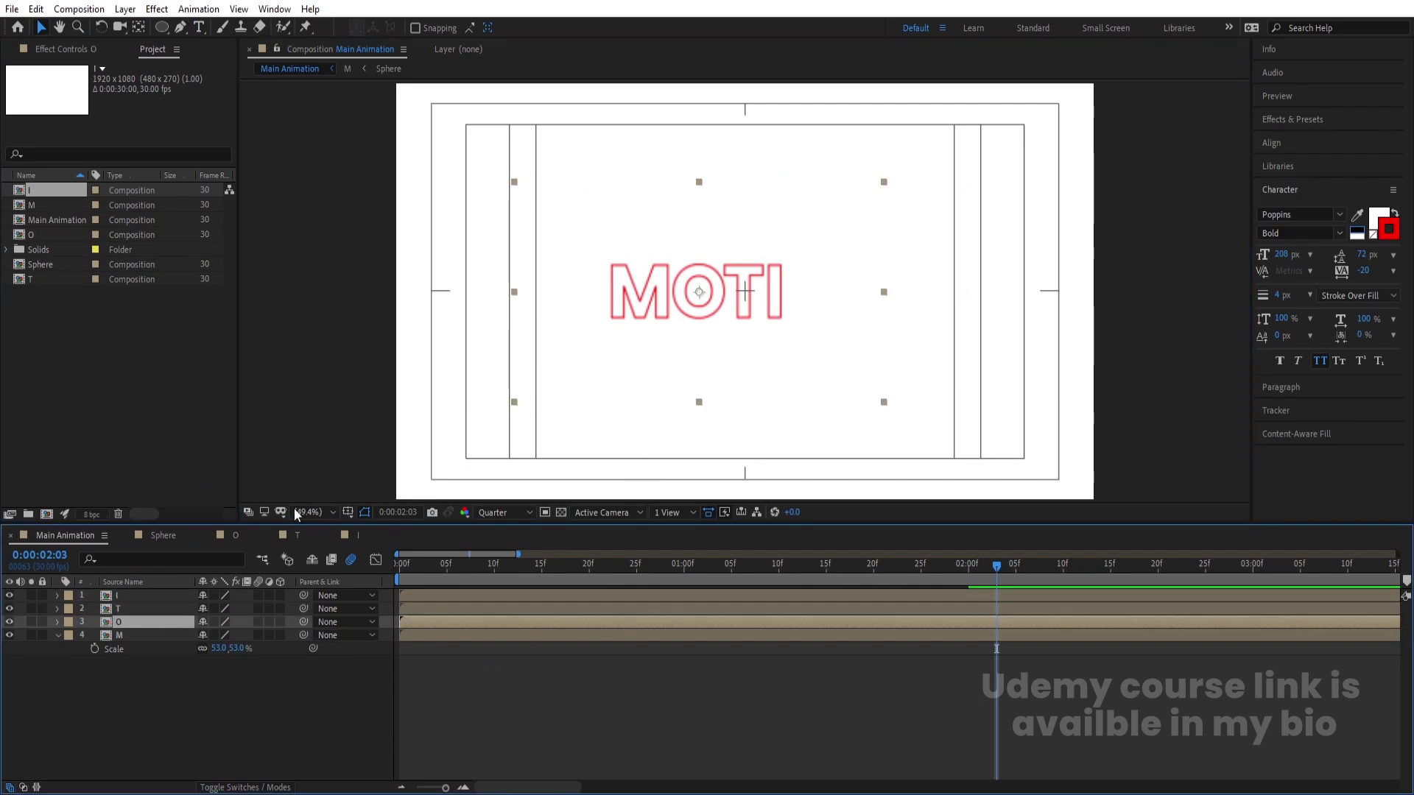
pyautogui.hotkey('ctrl', 'd')
pyautogui.moveTo(120, 589); pyautogui.dragTo(121, 590)
pyautogui.click(698, 305)
pyautogui.moveTo(697, 304); pyautogui.dragTo(795, 312)
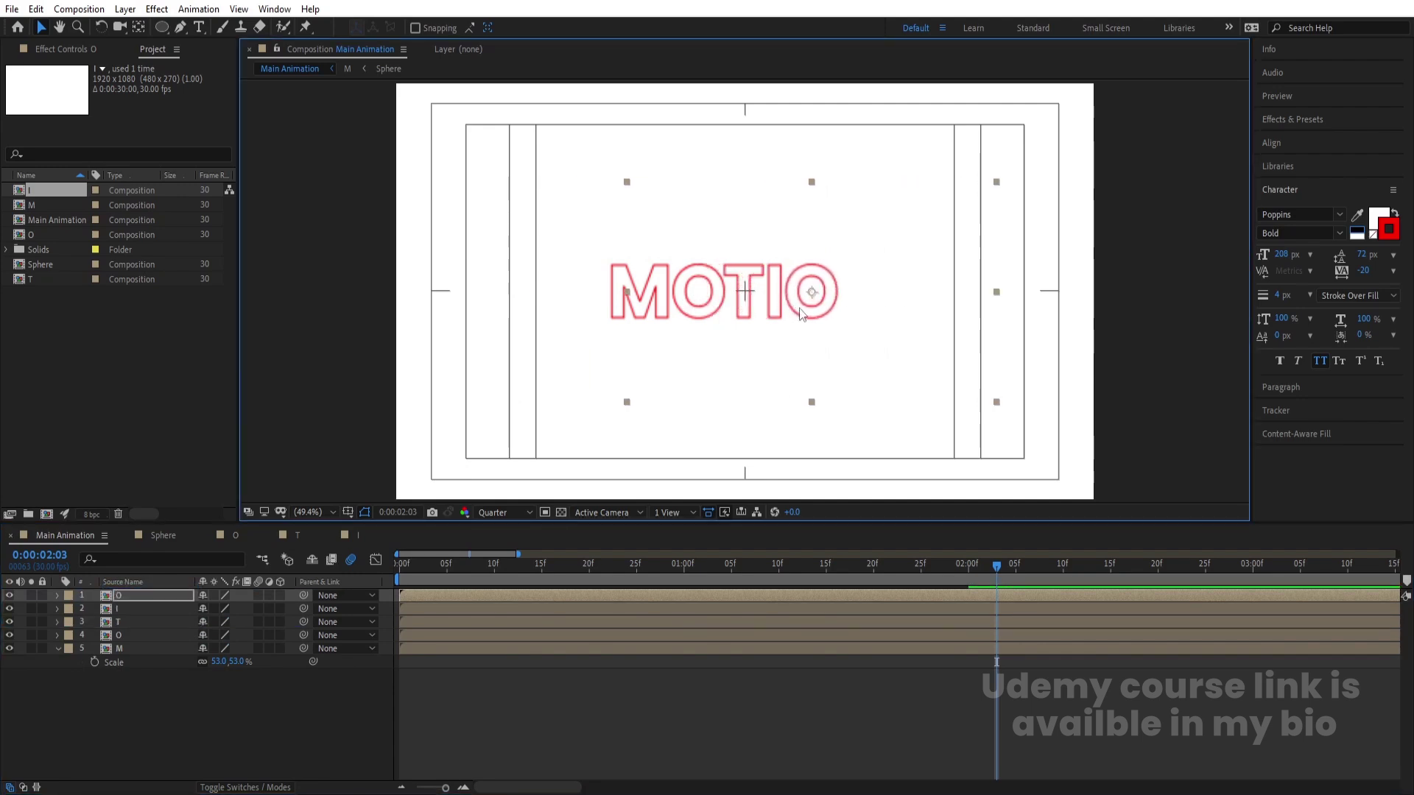
# Duplicate the I composition in the project and rename the copy N
pyautogui.click(35, 190)
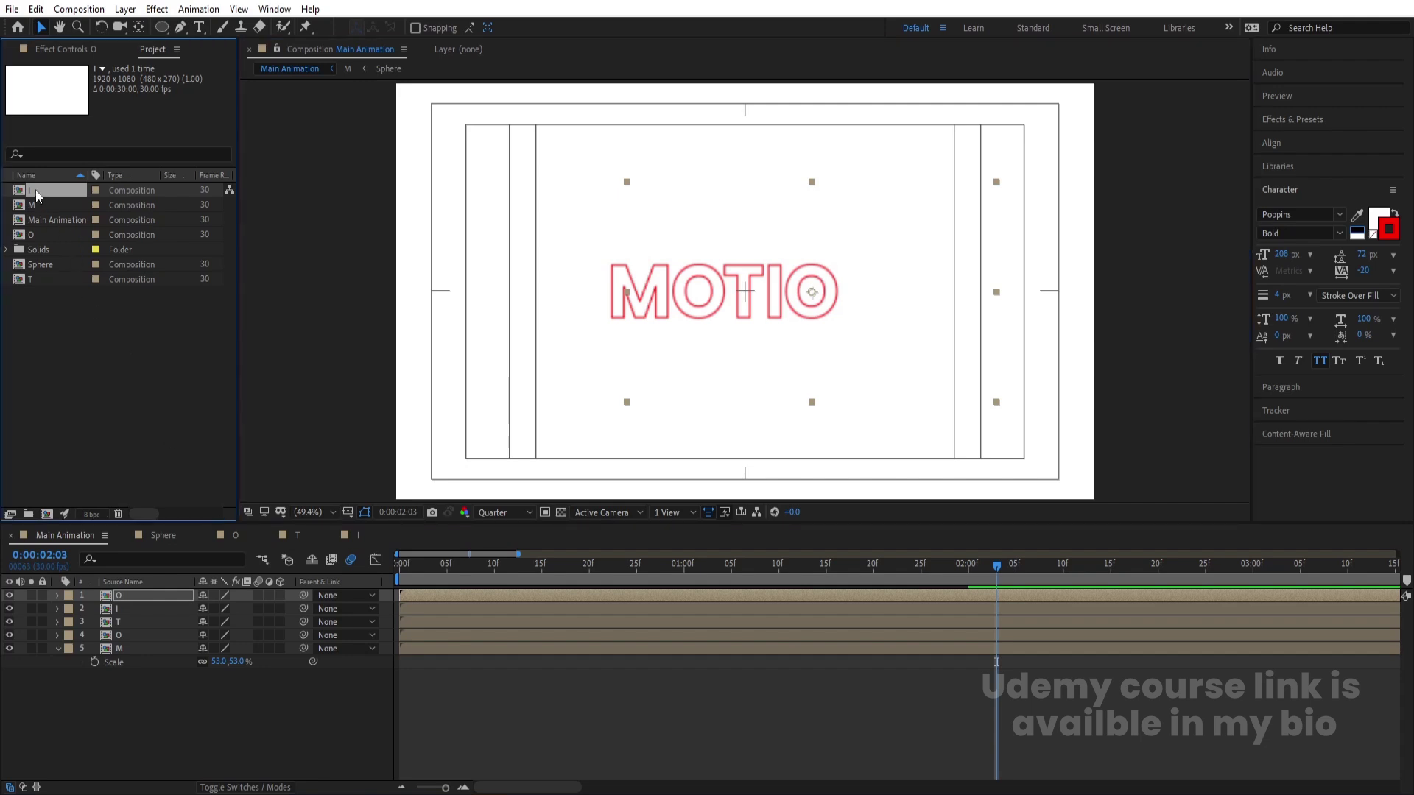
pyautogui.hotkey('ctrl', 'd')
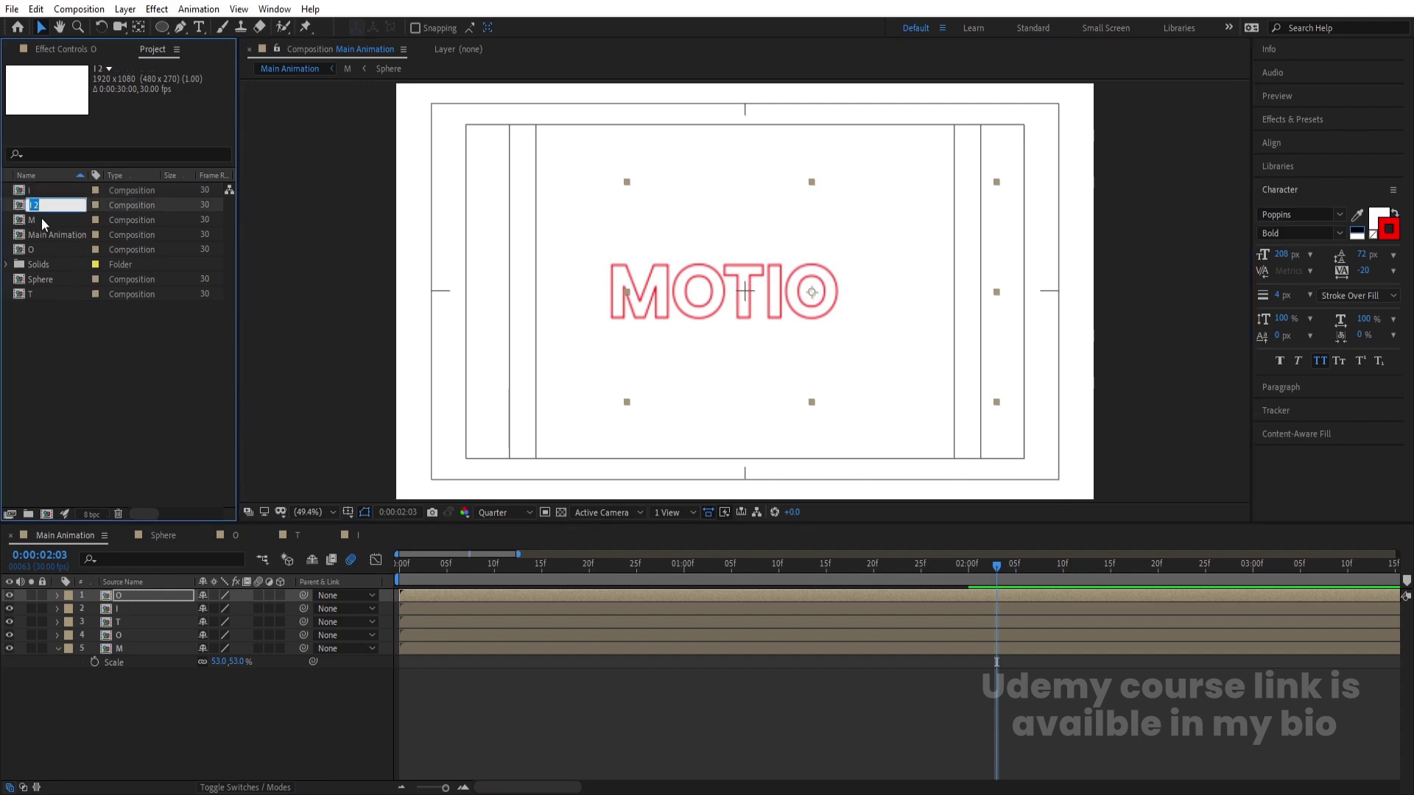
pyautogui.write('N')
pyautogui.press('Return')
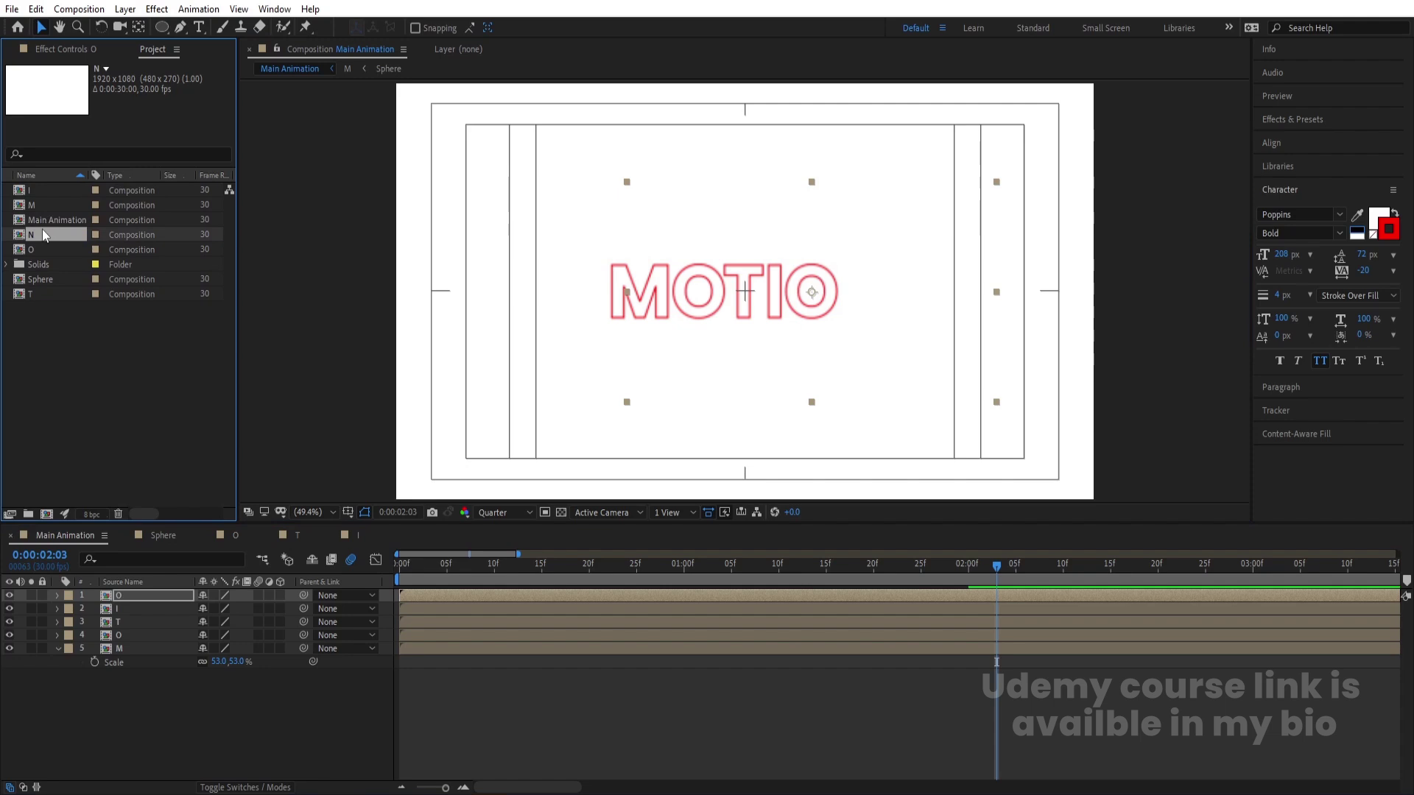
# Open the N composition and change its text layer from I to N
pyautogui.doubleClick(43, 230)
pyautogui.click(139, 623)
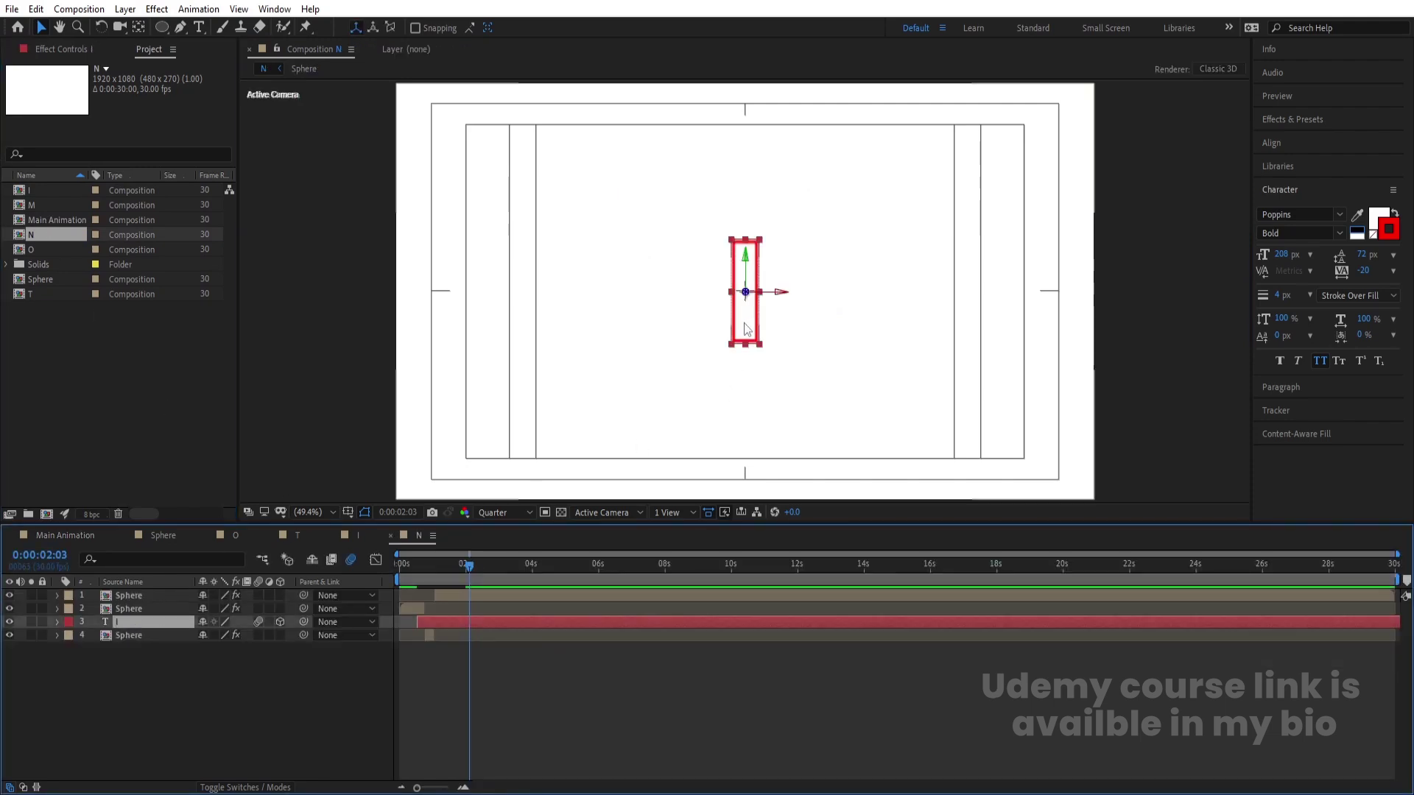
pyautogui.doubleClick(742, 279)
pyautogui.write('N')
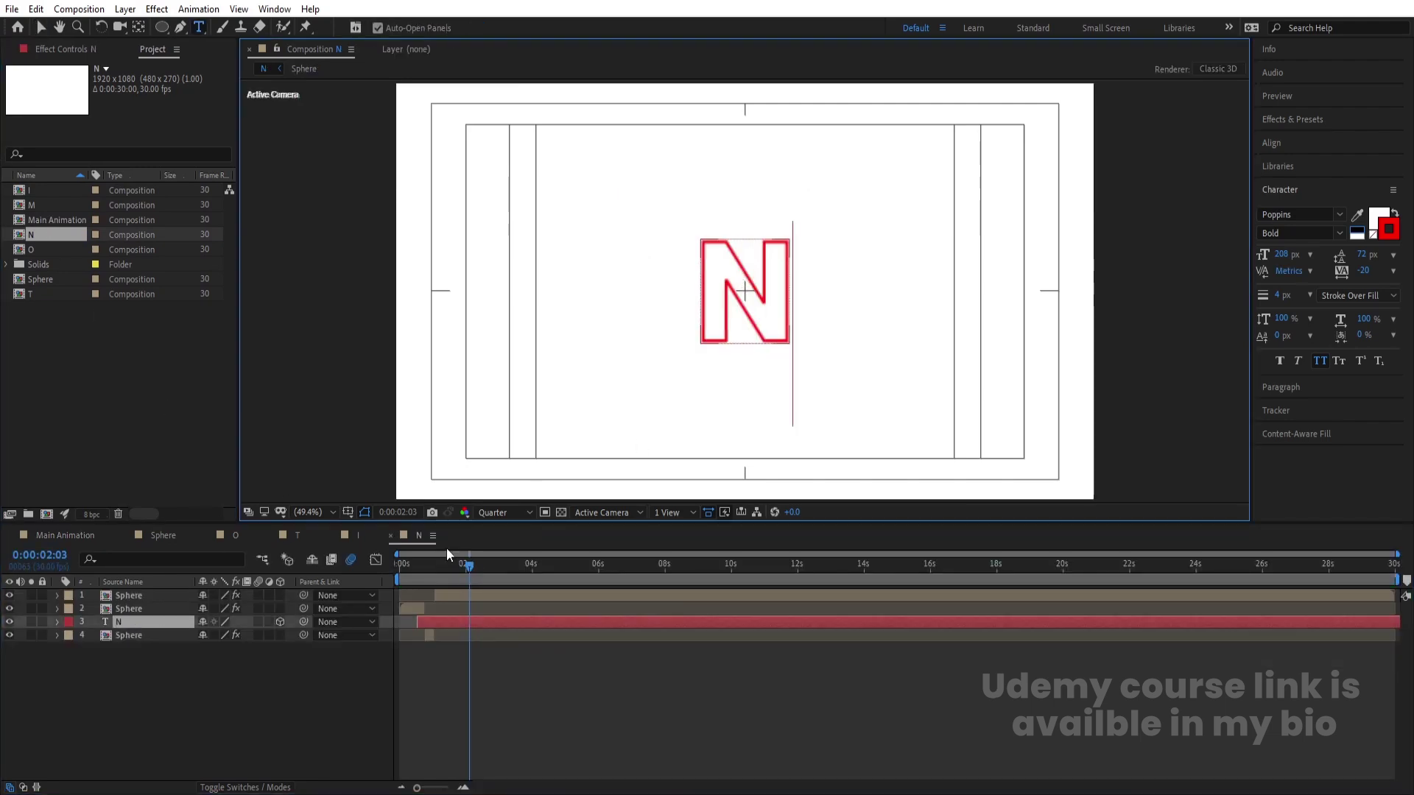
pyautogui.click(143, 653)
# In Main Animation, duplicate the last O layer, replace the copy with the N composition and position it right after the O
pyautogui.click(78, 539)
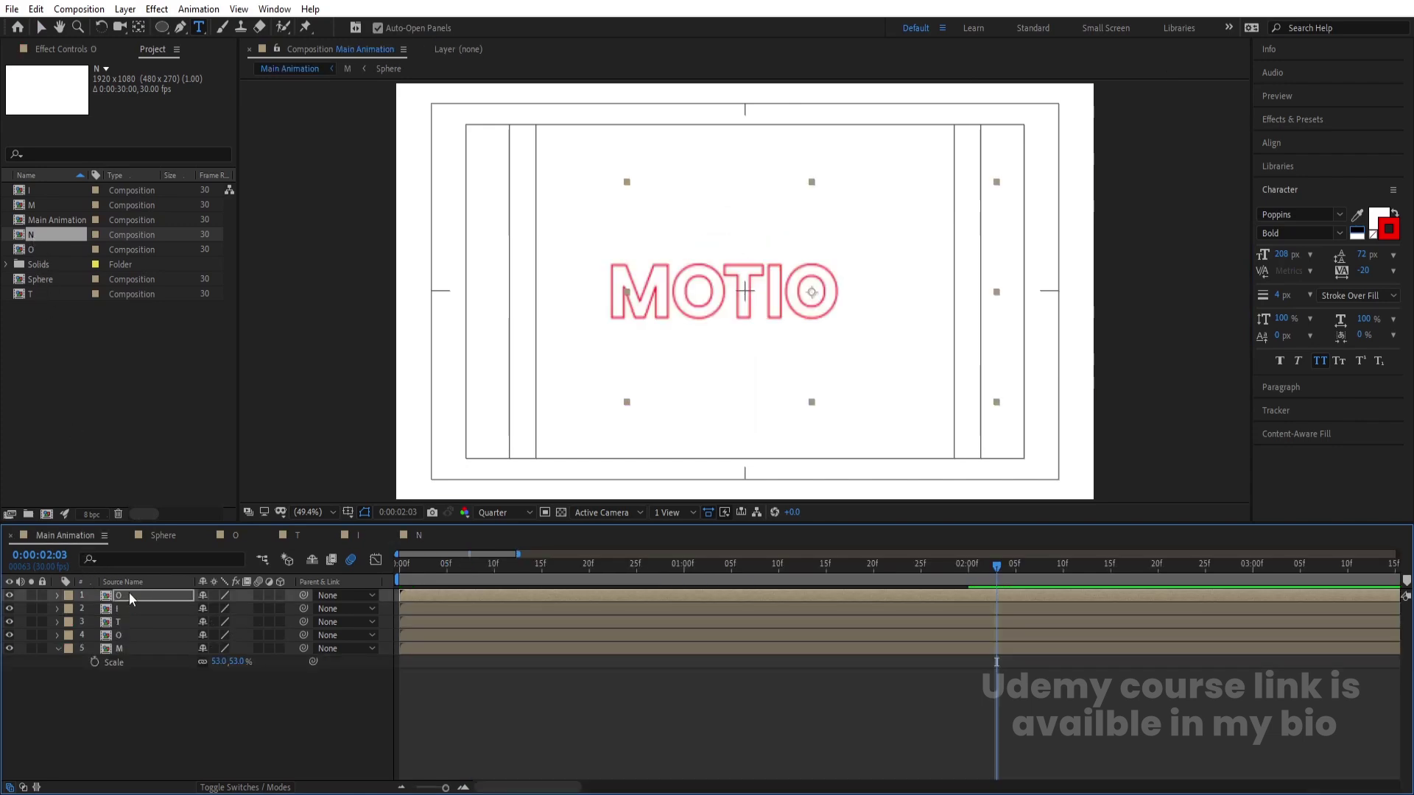
pyautogui.hotkey('ctrl', 'd')
pyautogui.press('v')
pyautogui.moveTo(811, 302); pyautogui.dragTo(868, 302)
pyautogui.moveTo(55, 236); pyautogui.dragTo(122, 597)
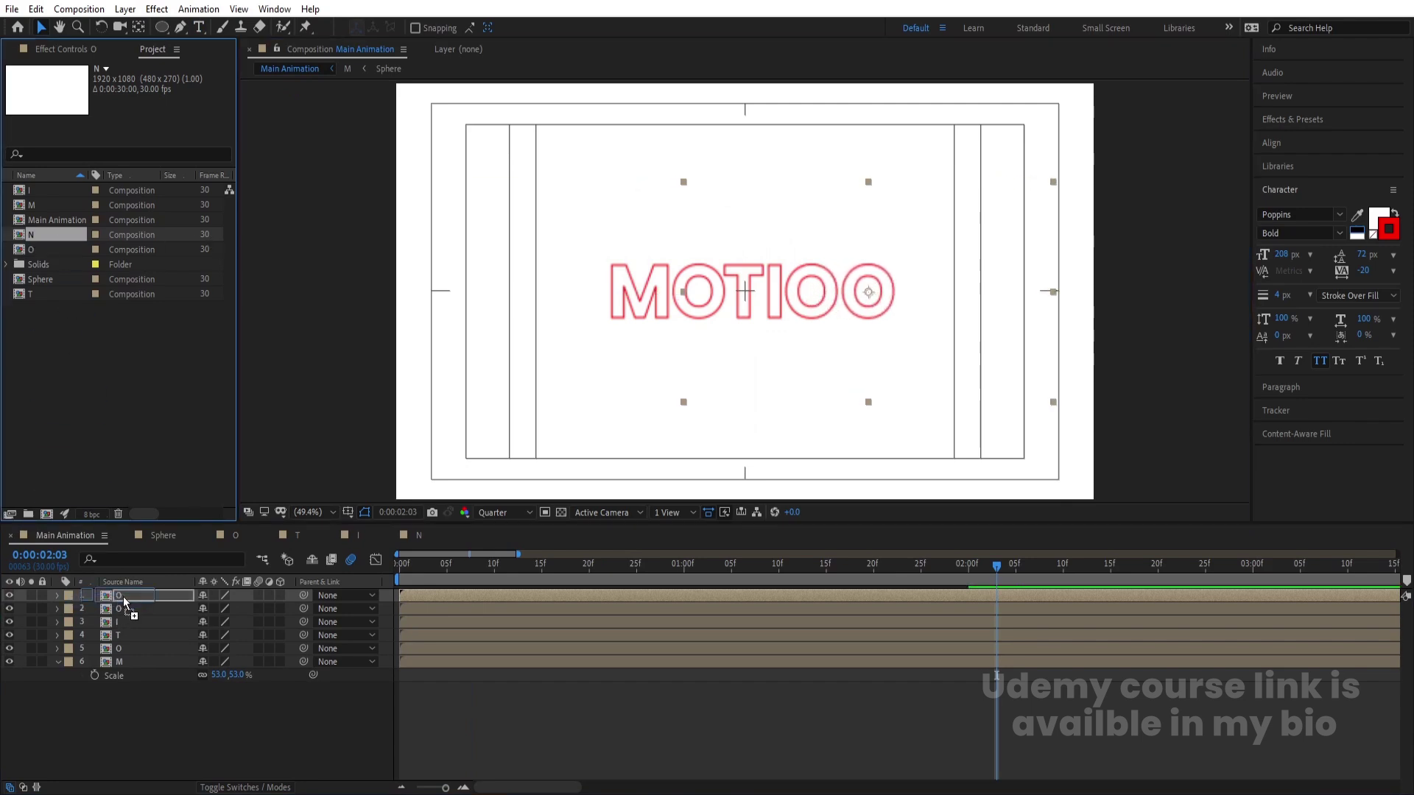
pyautogui.moveTo(857, 318); pyautogui.dragTo(851, 318)
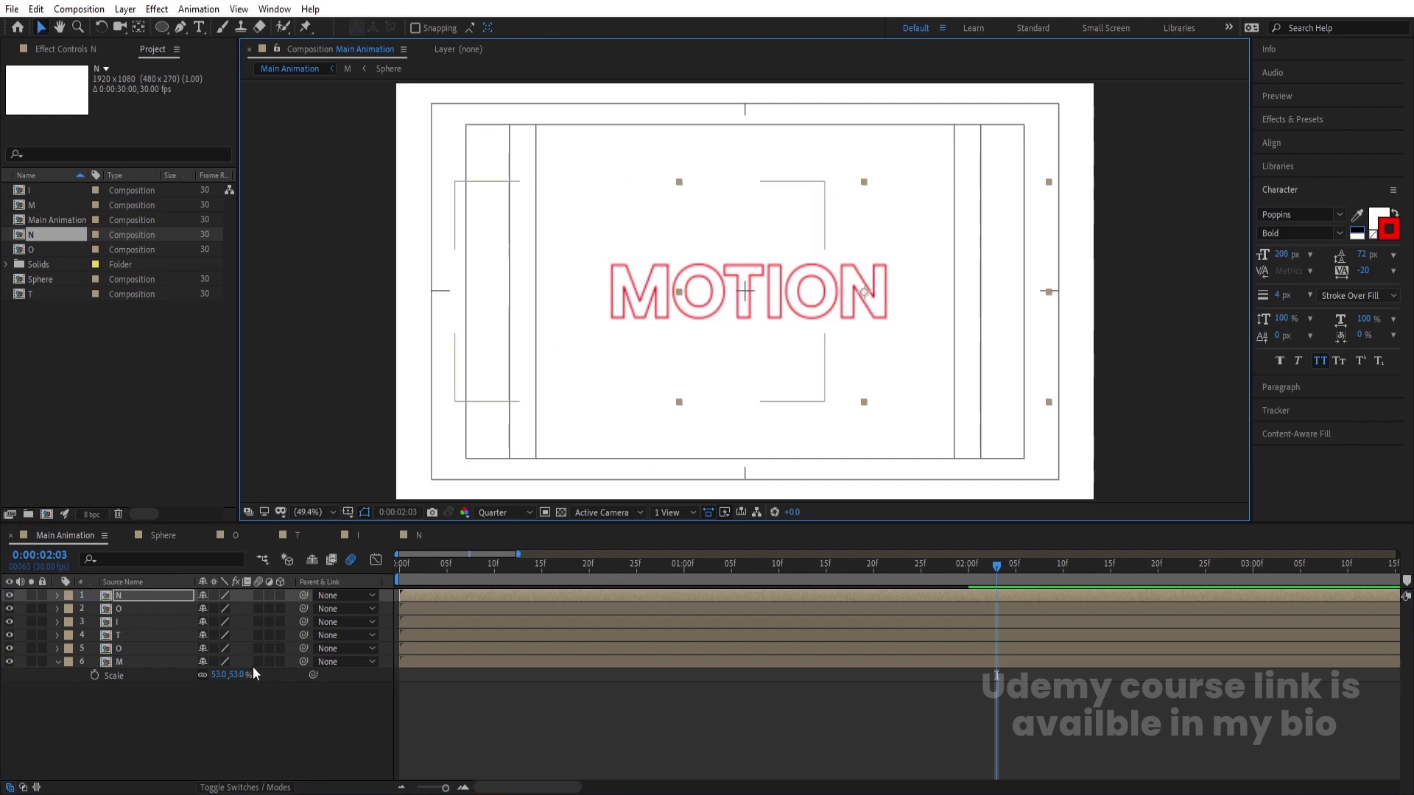
# Select all the letter layers and shift them together slightly so that the word MOTION is centred in the frame
pyautogui.click(217, 702)
pyautogui.hotkey('ctrl', 'a')
pyautogui.moveTo(743, 316); pyautogui.dragTo(732, 313)
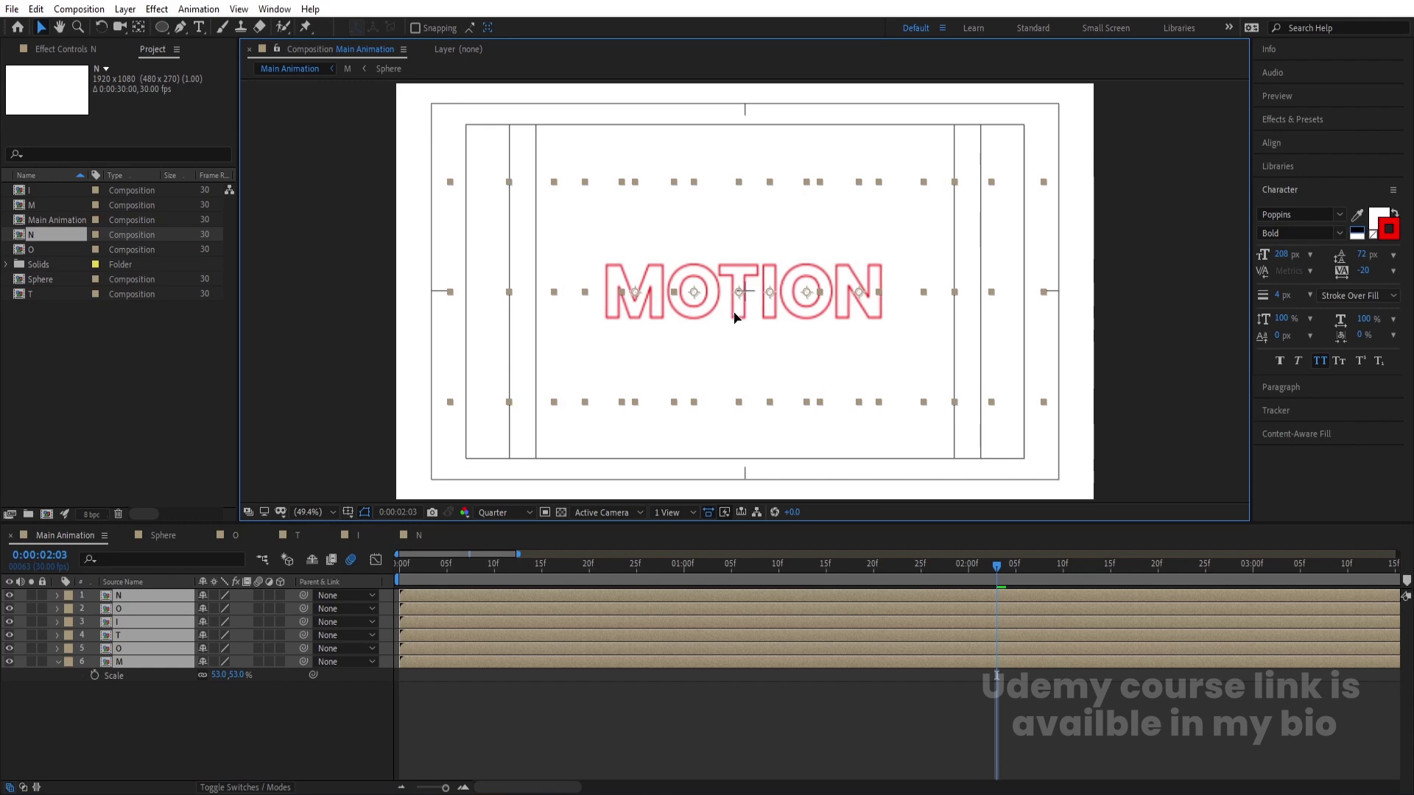
pyautogui.scroll(-5, 413, 659)
pyautogui.click(439, 700)
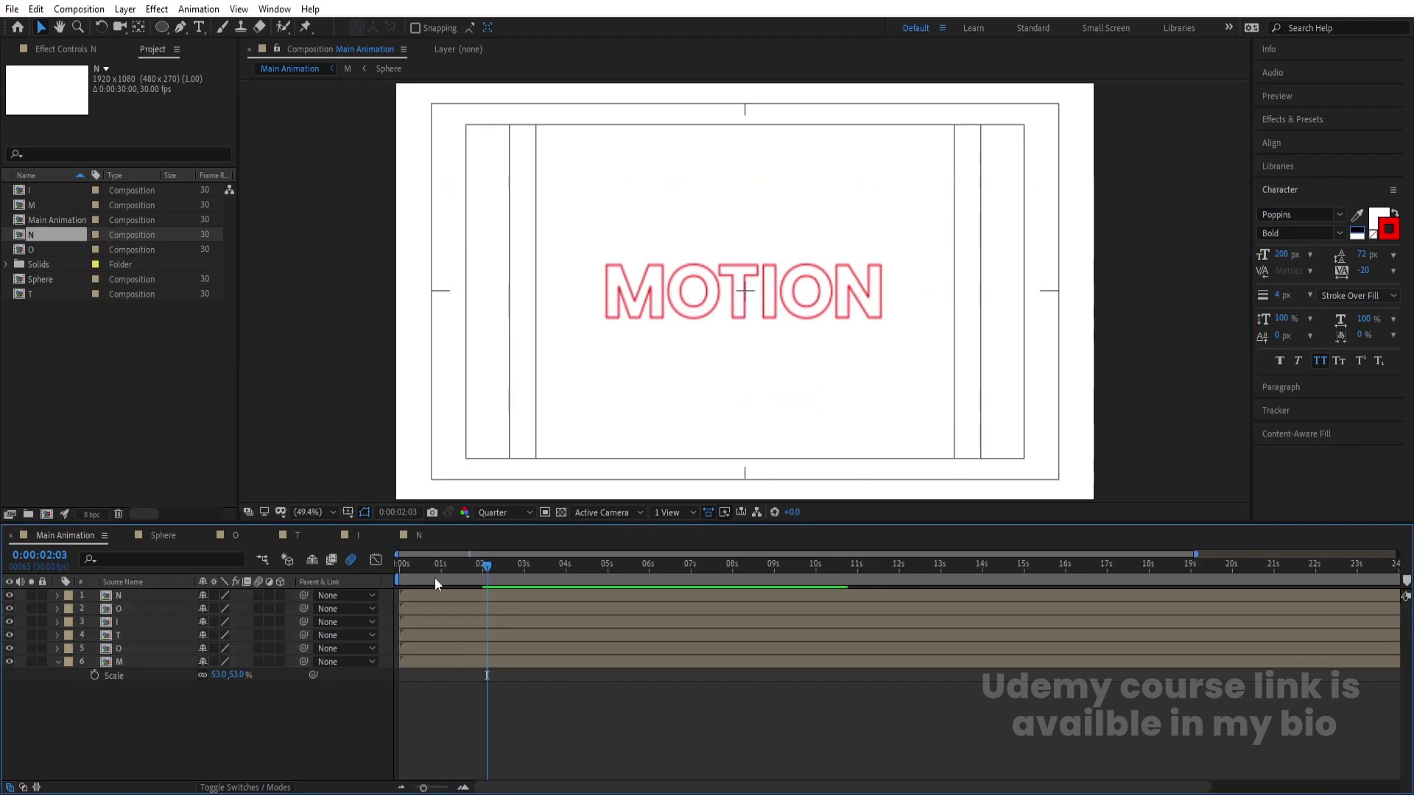
# Stagger the first O, T and I layers to start at 0:00:00:10, 0:00:00:20 and 0:00:01:00
pyautogui.moveTo(432, 572); pyautogui.dragTo(352, 564)
pyautogui.press('=')
pyautogui.press('=')
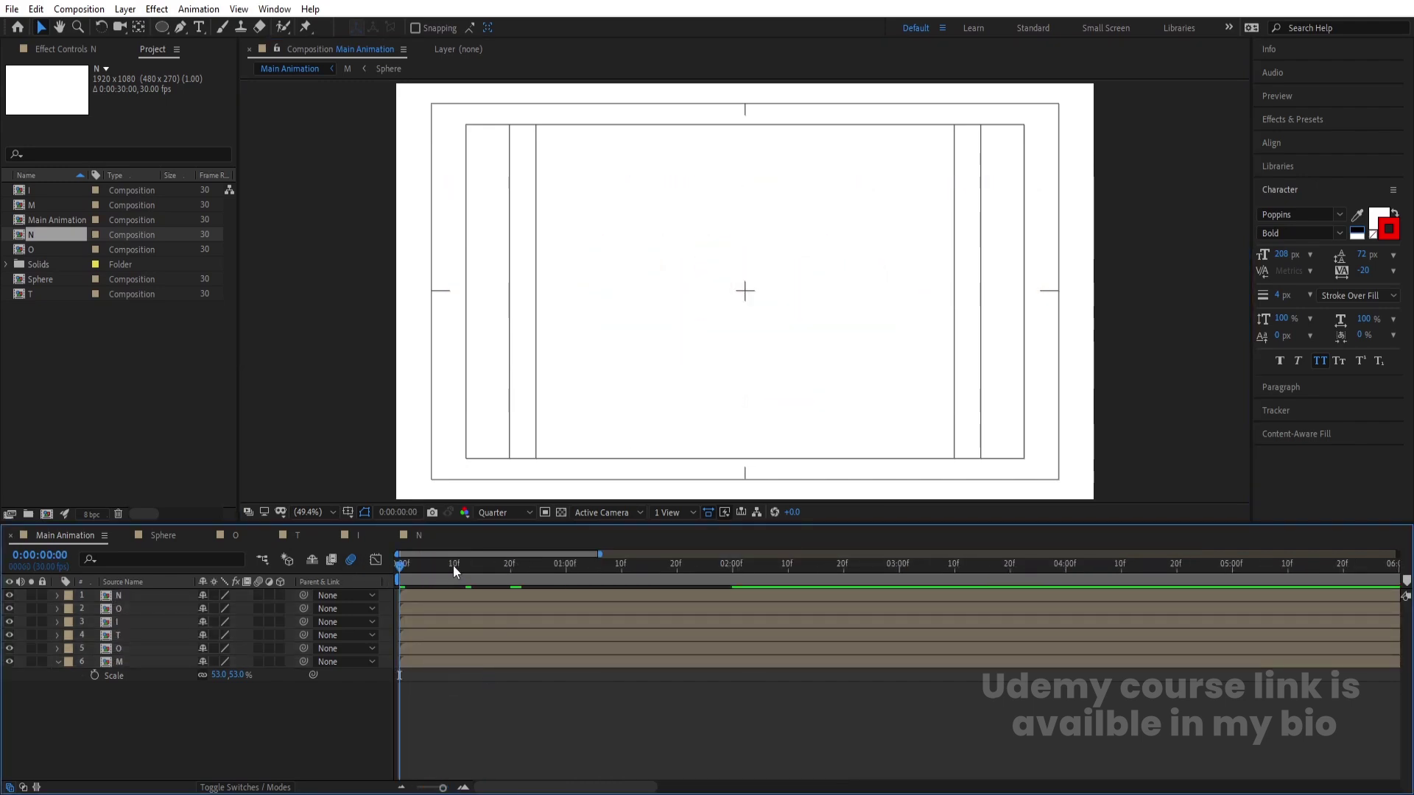
pyautogui.click(453, 566)
pyautogui.click(437, 648)
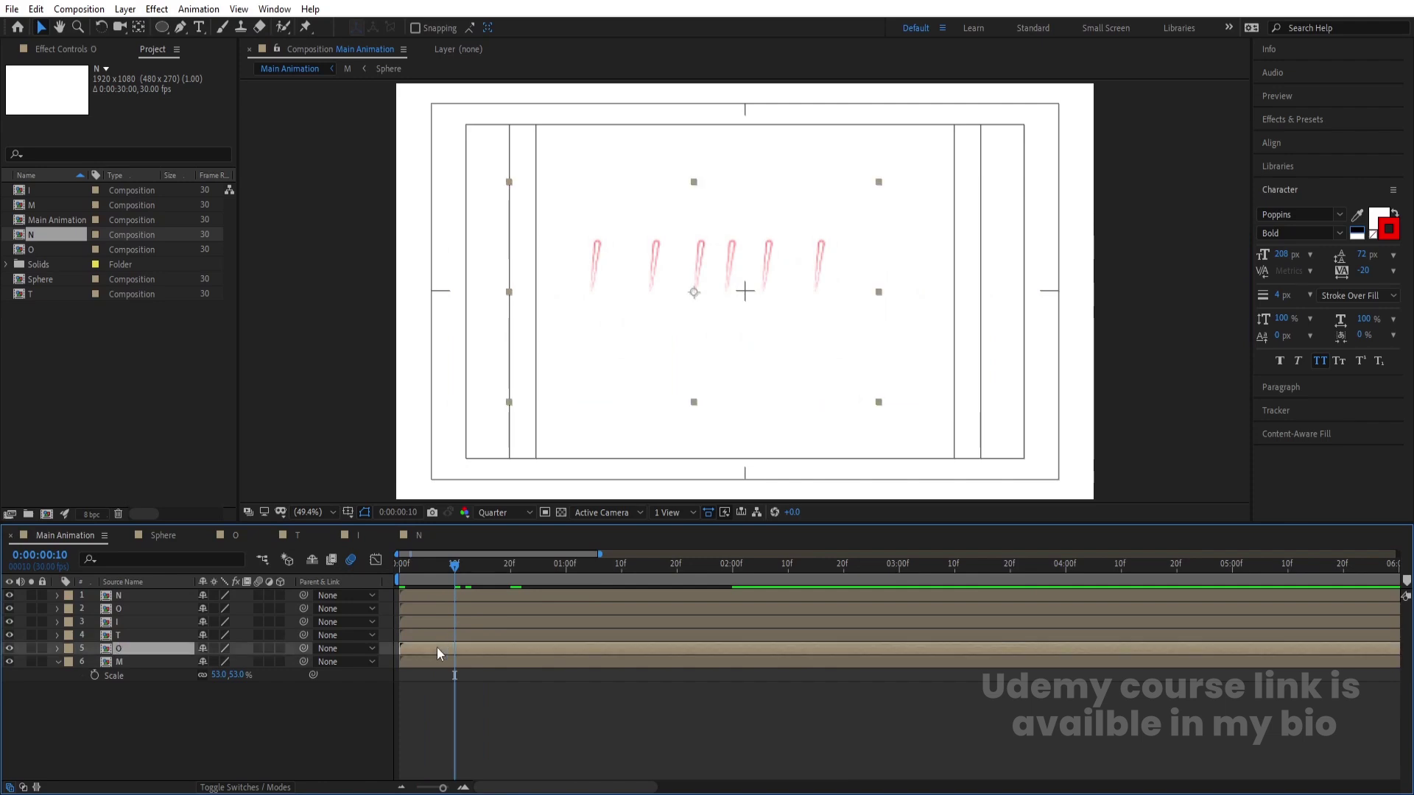
pyautogui.press('[')
pyautogui.click(508, 566)
pyautogui.click(490, 635)
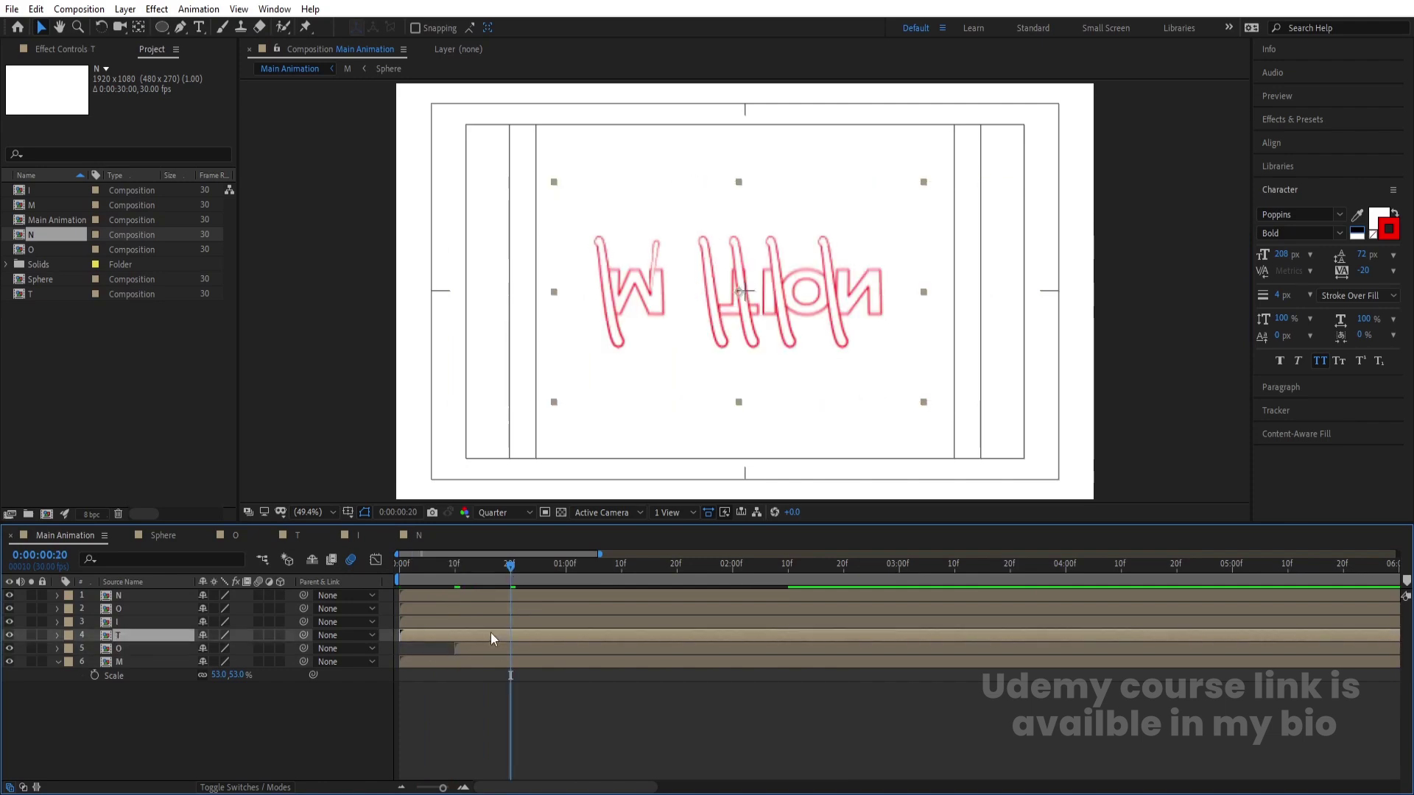
pyautogui.press('[')
pyautogui.click(565, 567)
pyautogui.click(558, 623)
pyautogui.press('[')
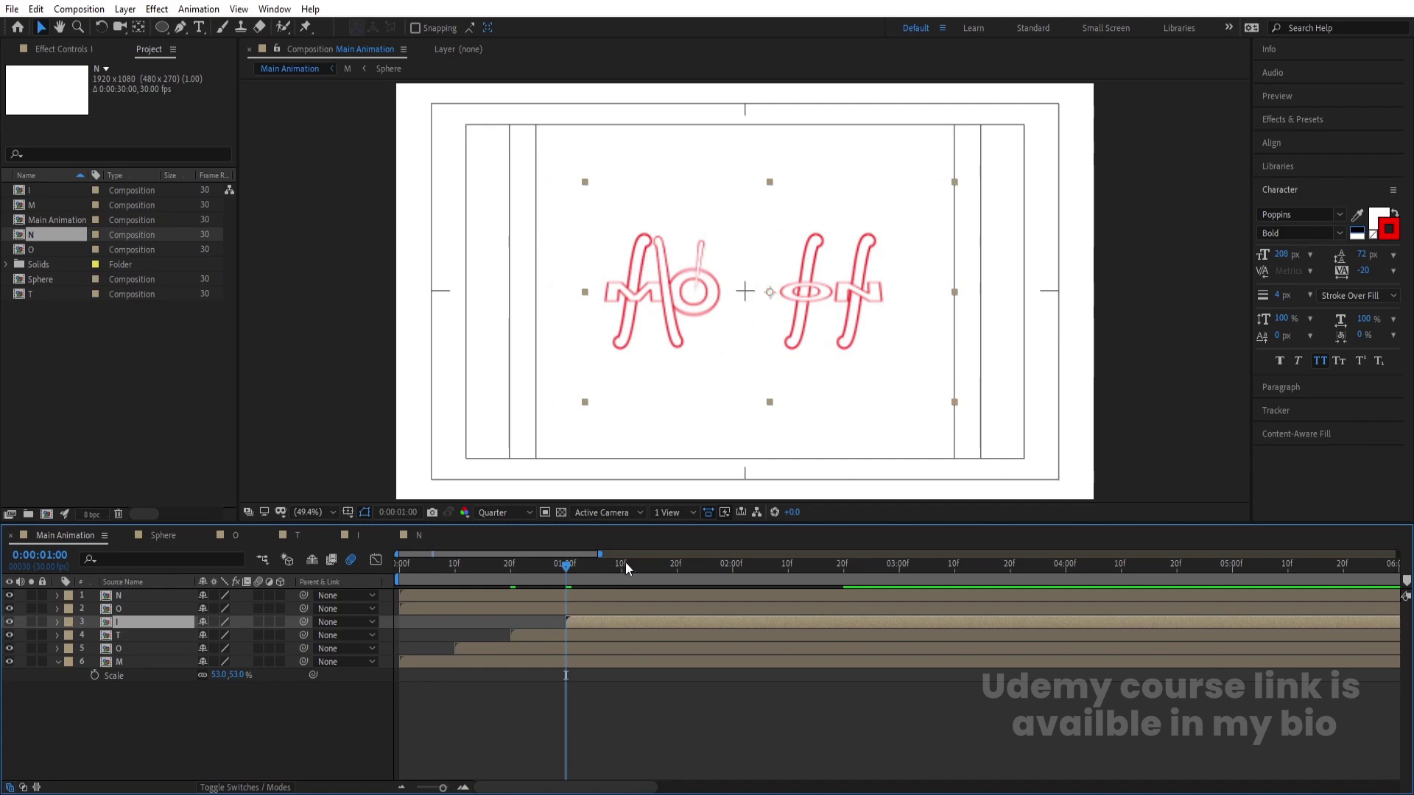
# Start the second O layer at 0:00:01:10 and the N layer at 0:00:01:20, and preview the stagger
pyautogui.click(623, 564)
pyautogui.click(620, 605)
pyautogui.press('[')
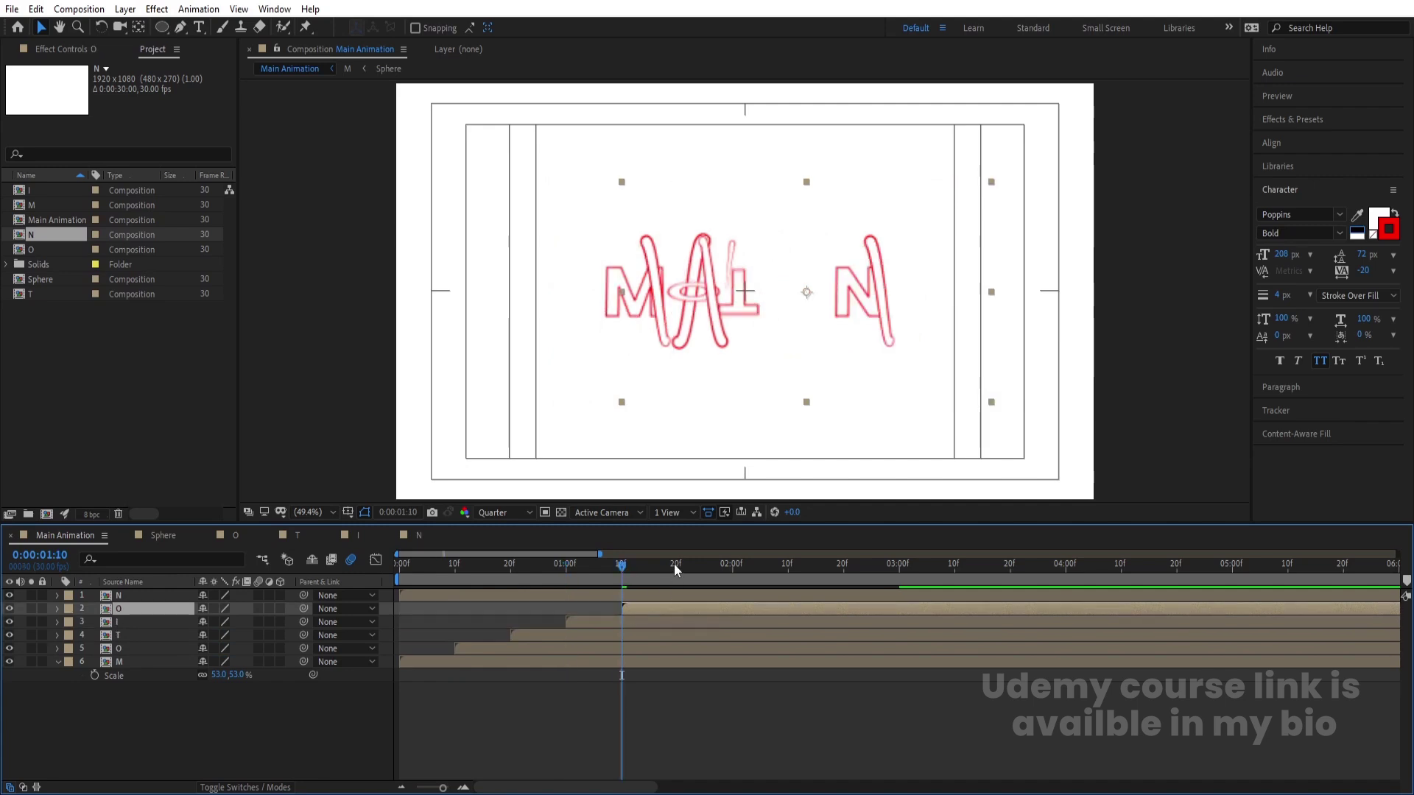
pyautogui.click(674, 563)
pyautogui.click(683, 595)
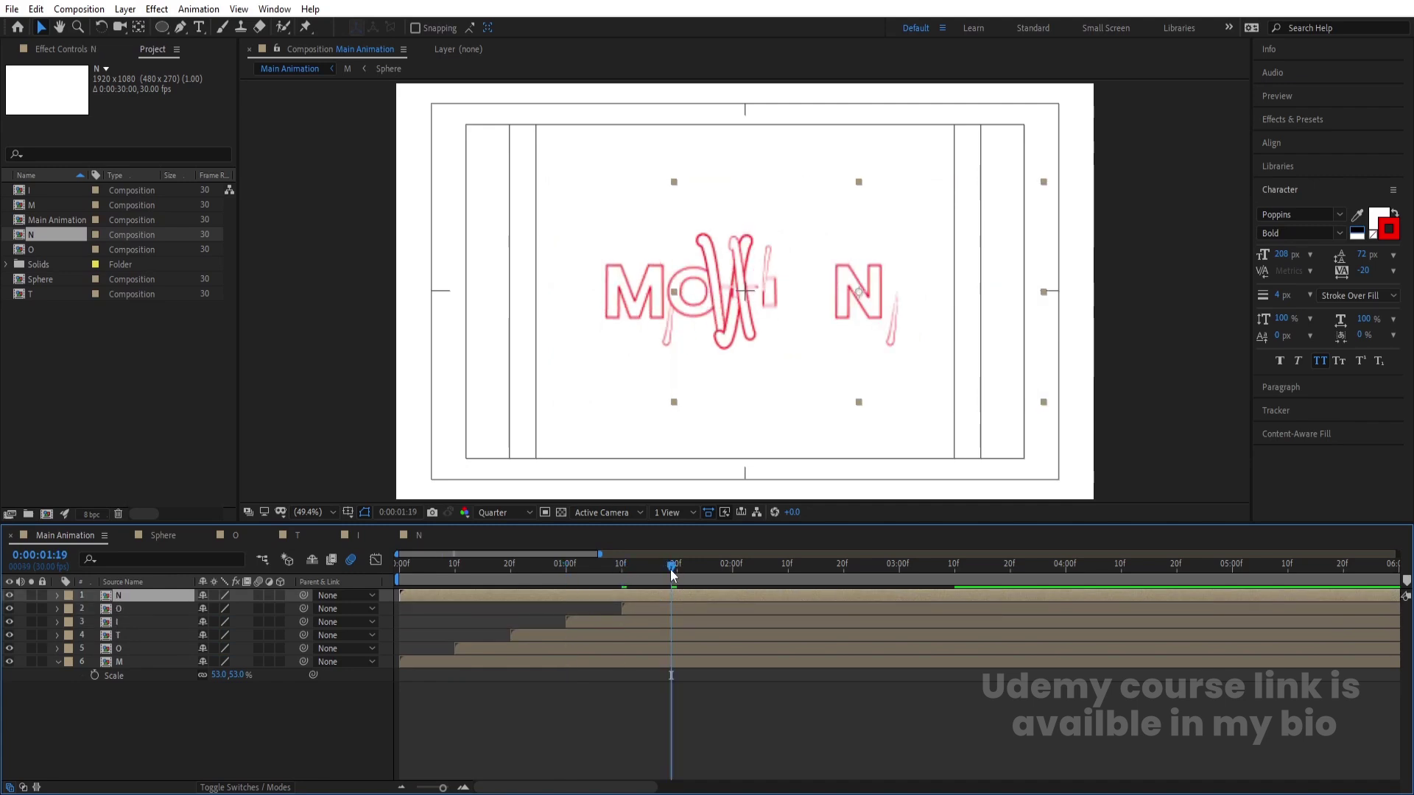
pyautogui.click(675, 565)
pyautogui.press('[')
pyautogui.press('space')
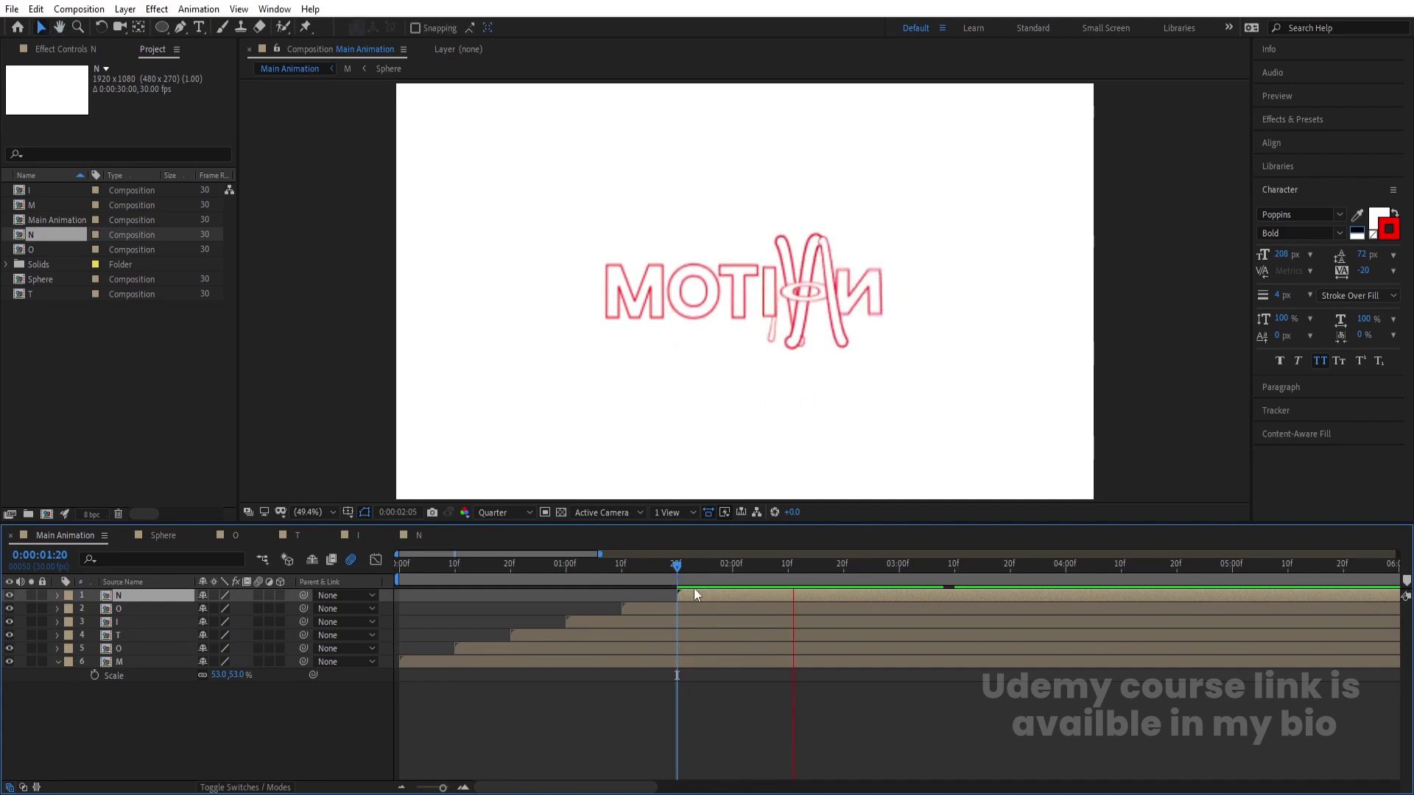
pyautogui.press('space')
# Tighten the stagger to five frames, starting the first O, T and I layers at frames 5, 10 and 15
pyautogui.moveTo(508, 570); pyautogui.dragTo(238, 597)
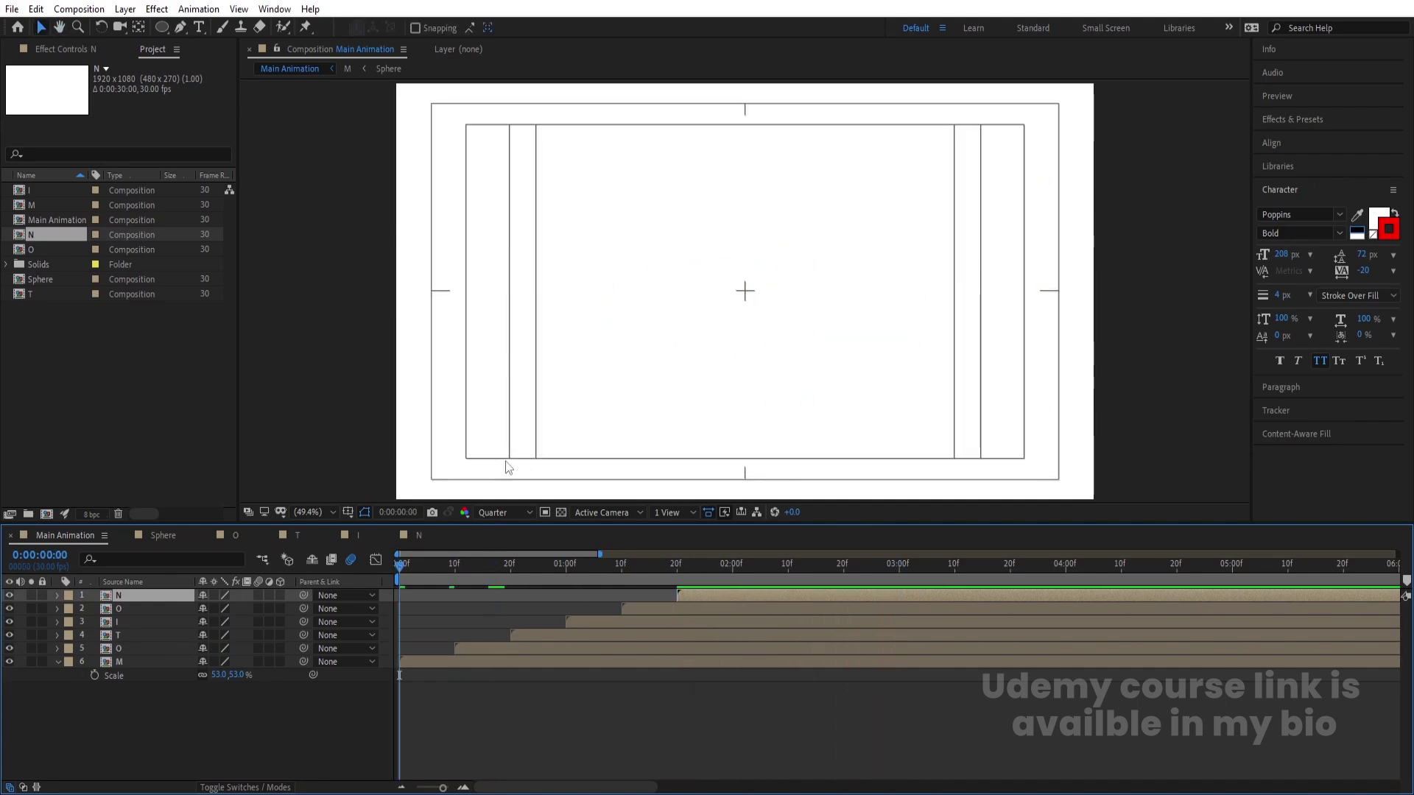
pyautogui.press('=')
pyautogui.click(453, 566)
pyautogui.click(550, 651)
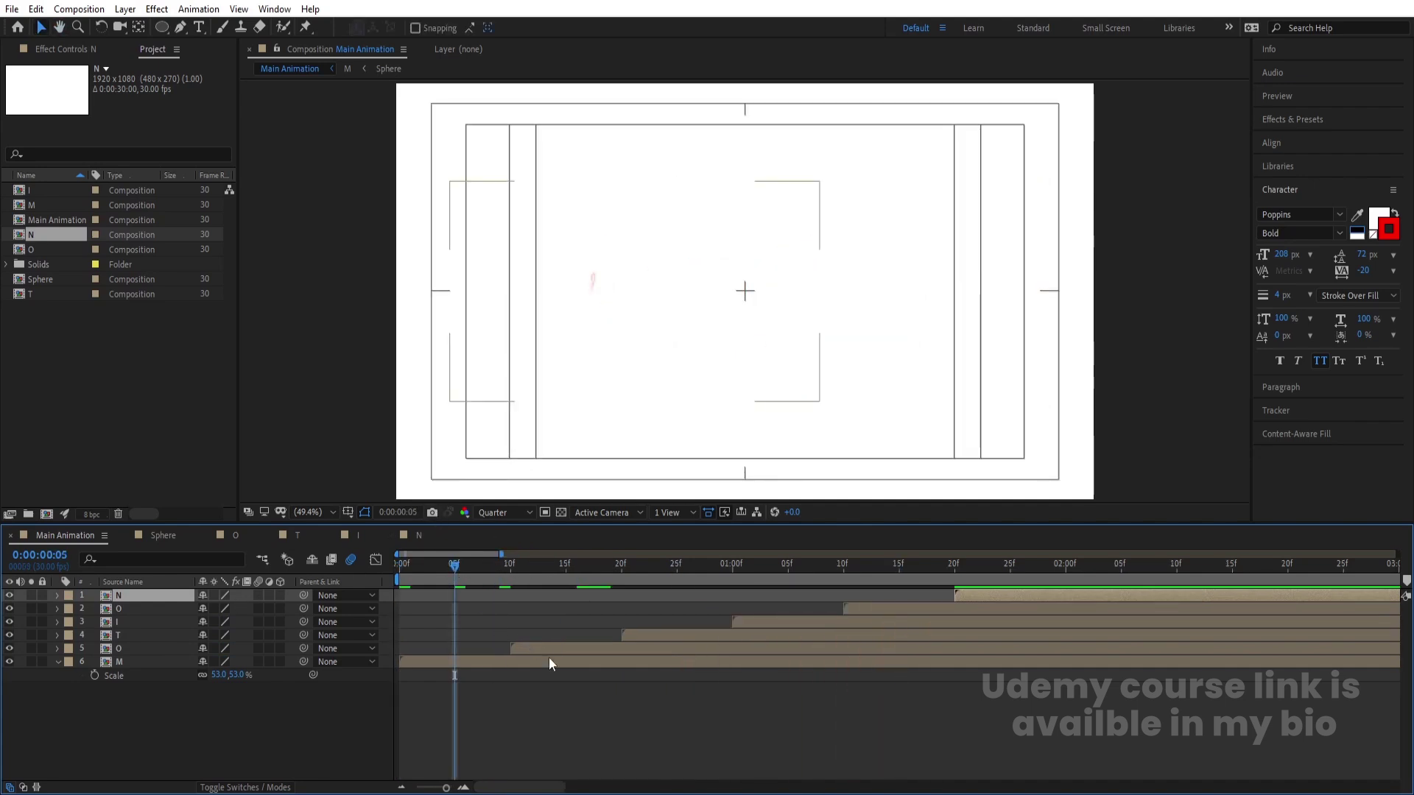
pyautogui.press('[')
pyautogui.click(511, 565)
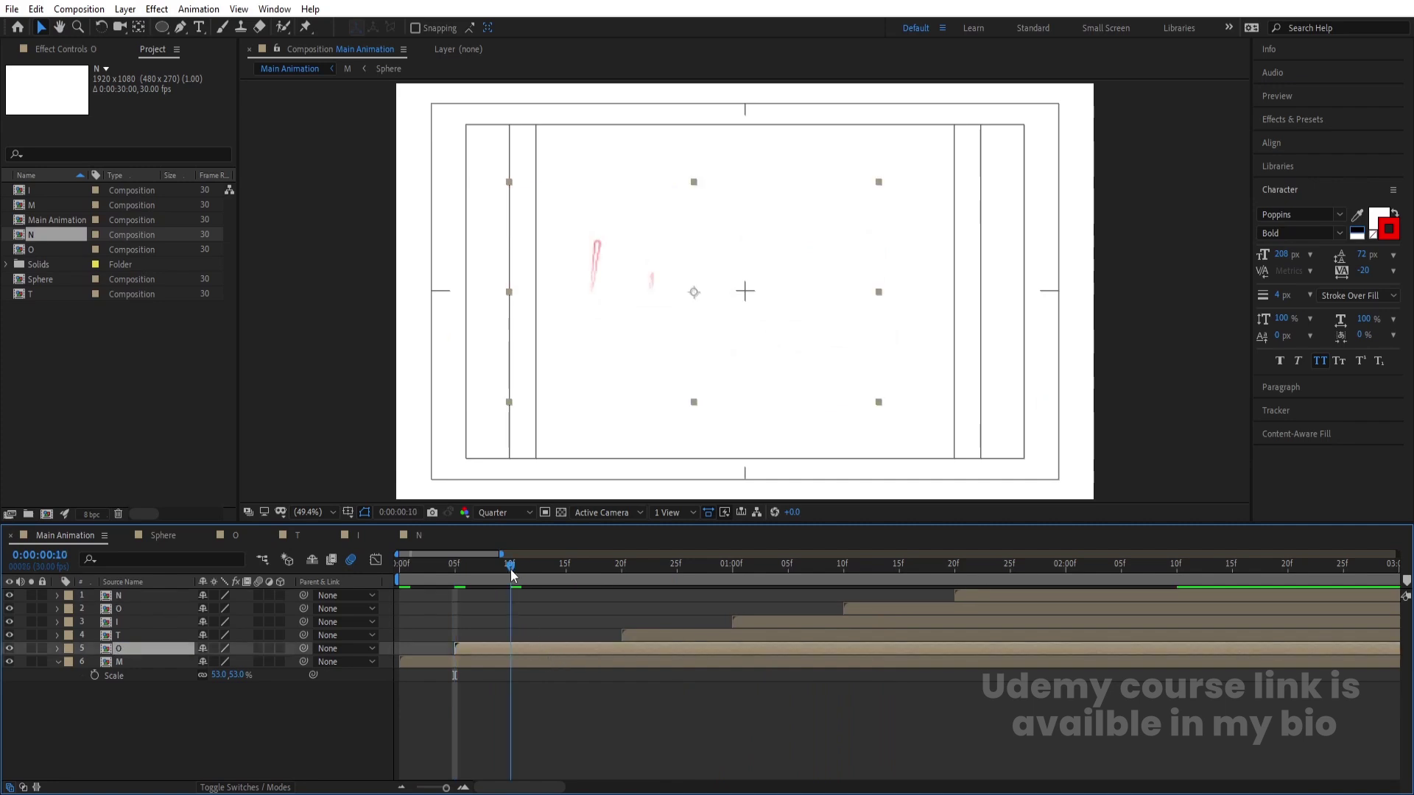
pyautogui.click(630, 633)
pyautogui.press('[')
pyautogui.click(566, 565)
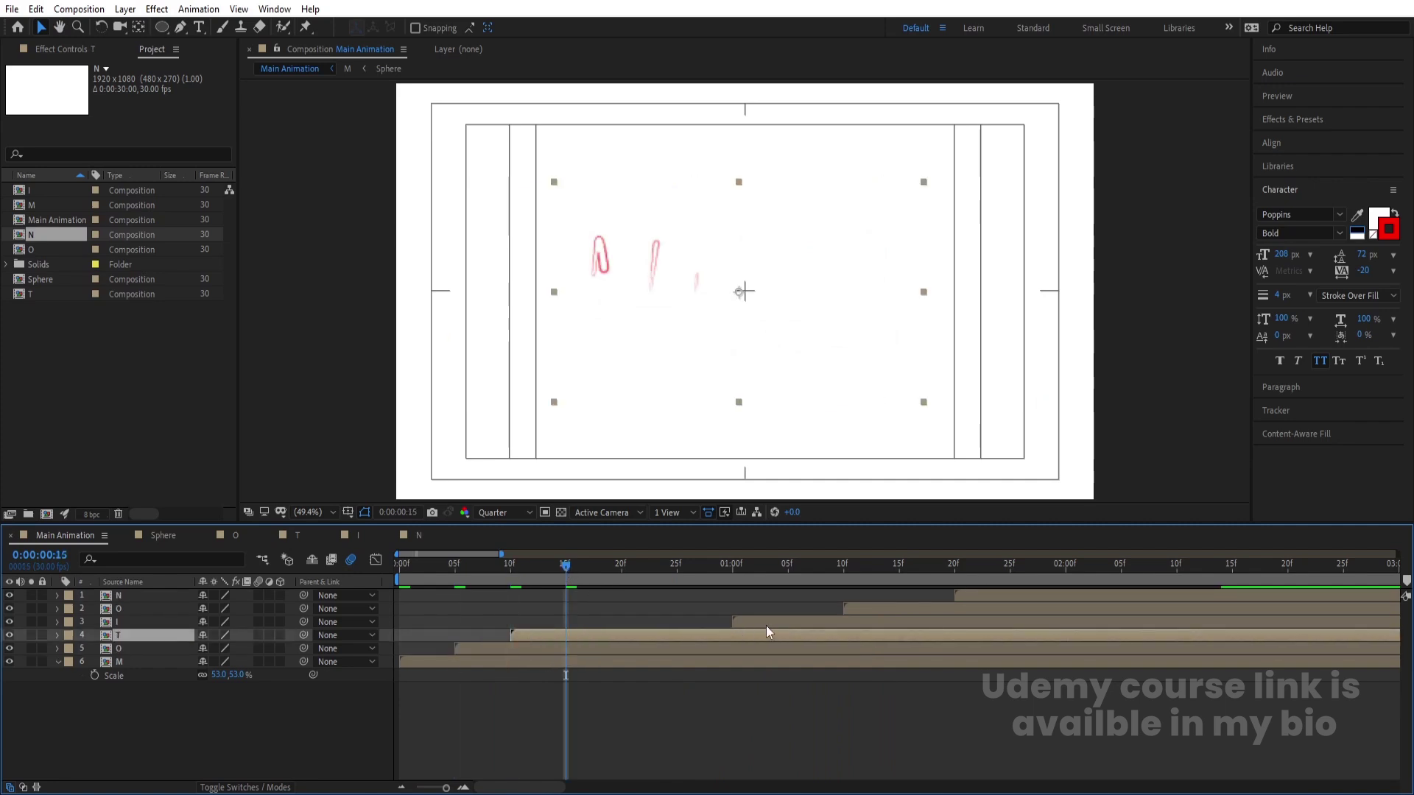
pyautogui.click(746, 621)
pyautogui.press('[')
# Start the second O layer at frame 20 and the N layer at frame 25, and preview the animation from the beginning
pyautogui.click(621, 566)
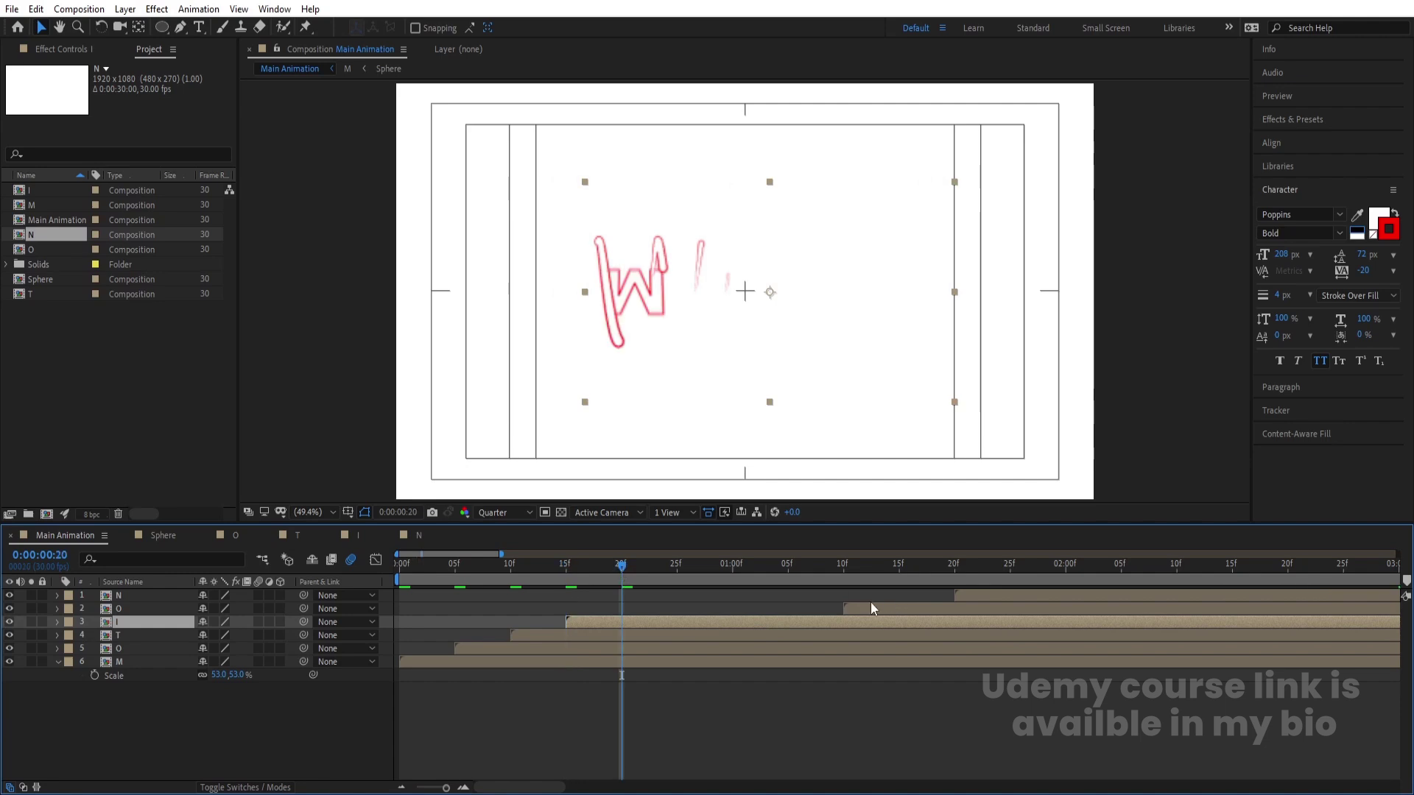
pyautogui.click(871, 605)
pyautogui.press('[')
pyautogui.click(683, 571)
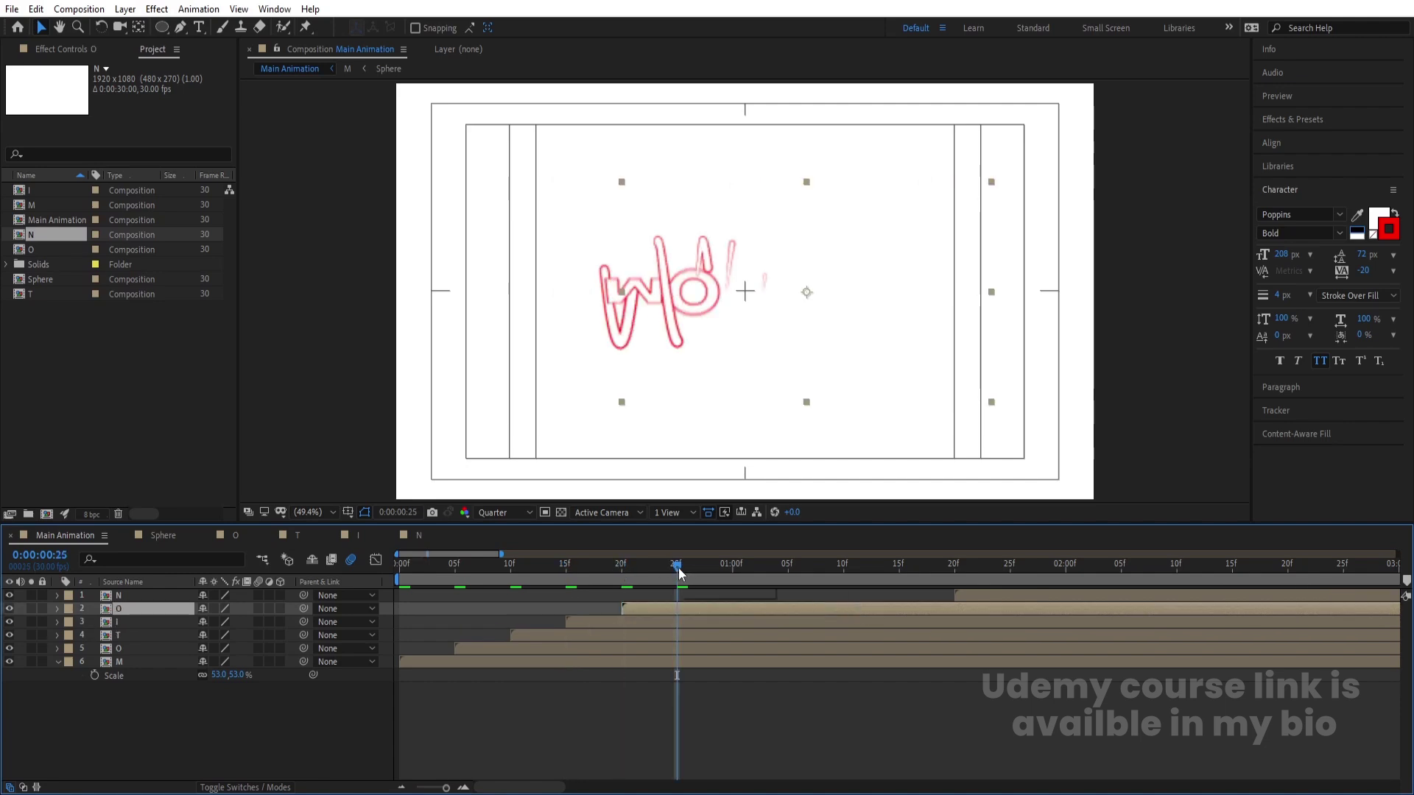
pyautogui.click(1019, 598)
pyautogui.press('[')
pyautogui.press('space')
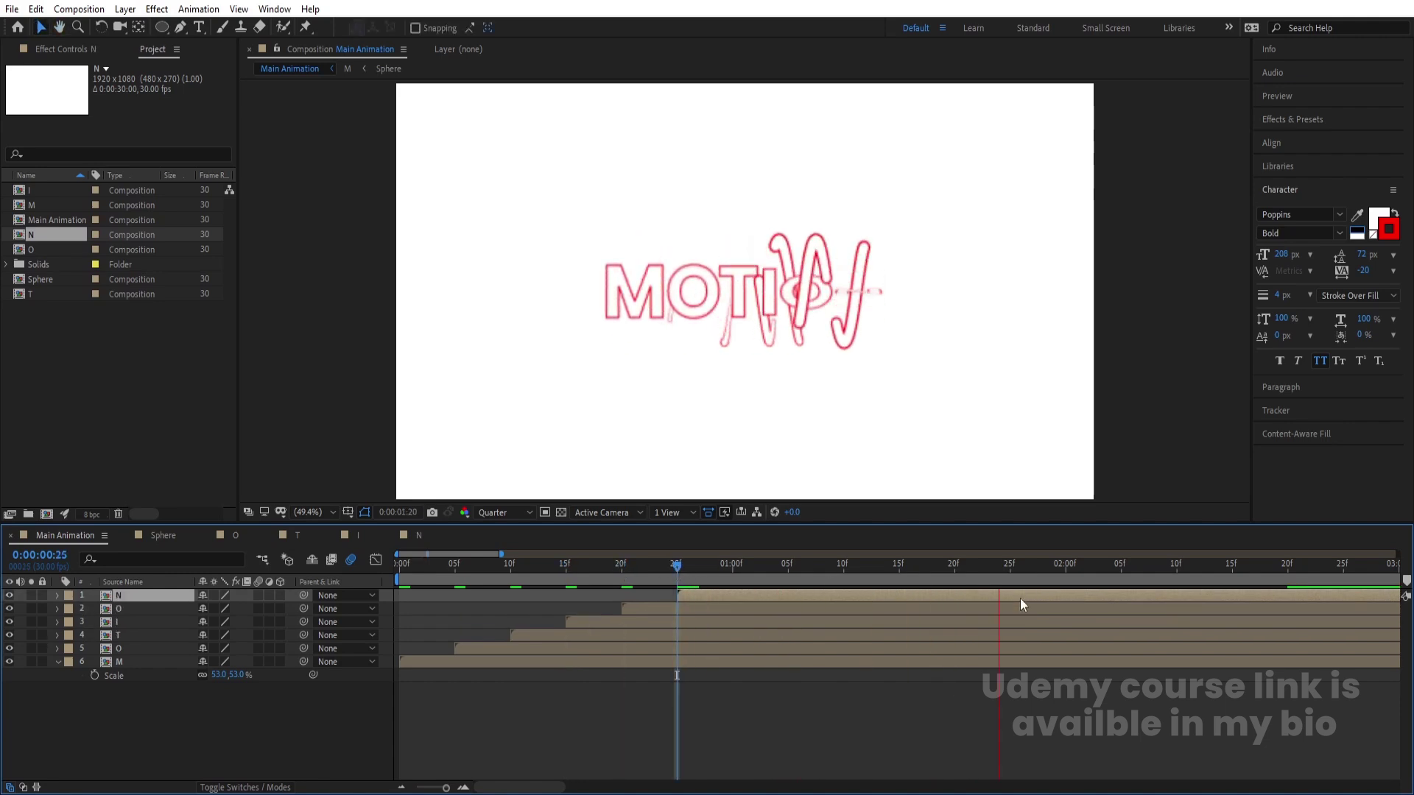
pyautogui.press('space')
pyautogui.press('Home')
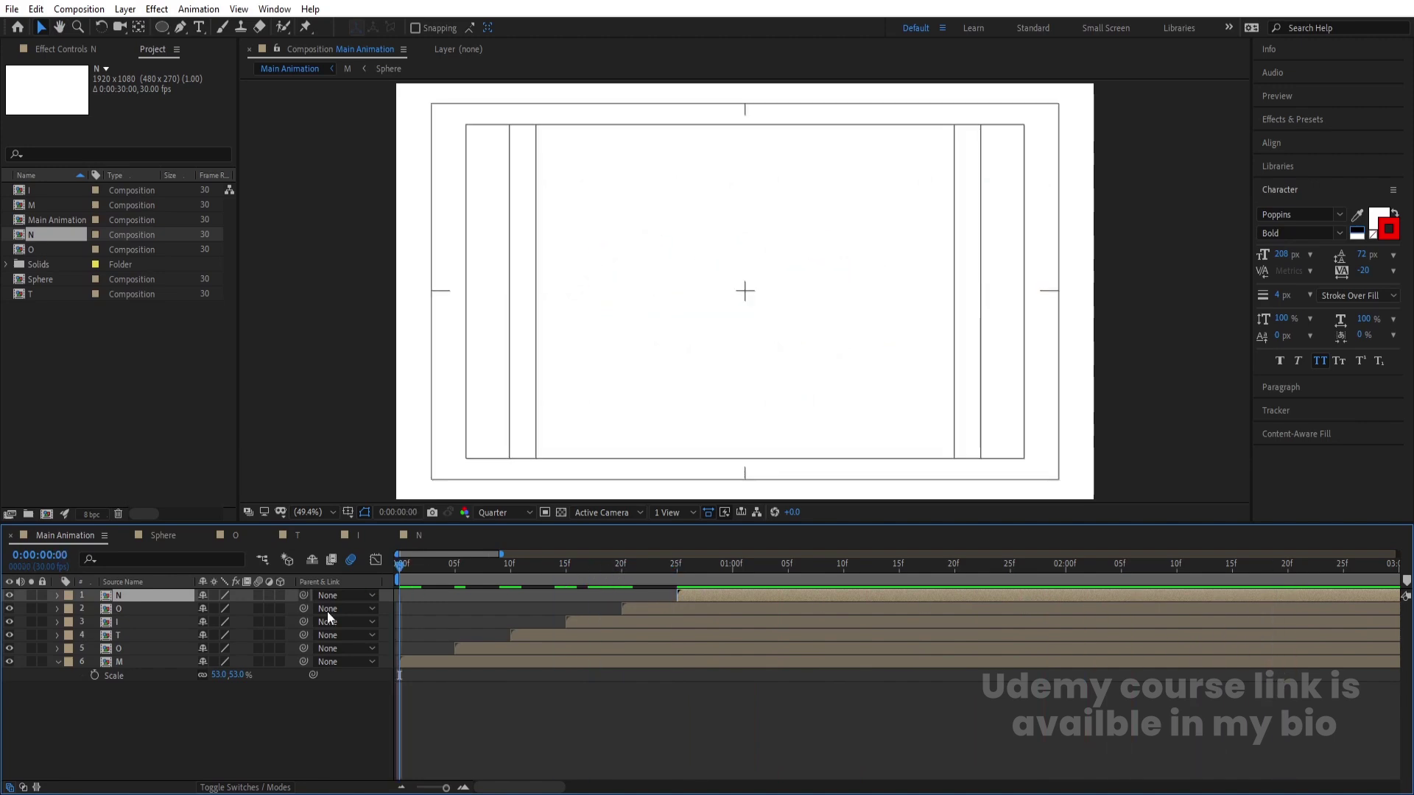
pyautogui.press('space')
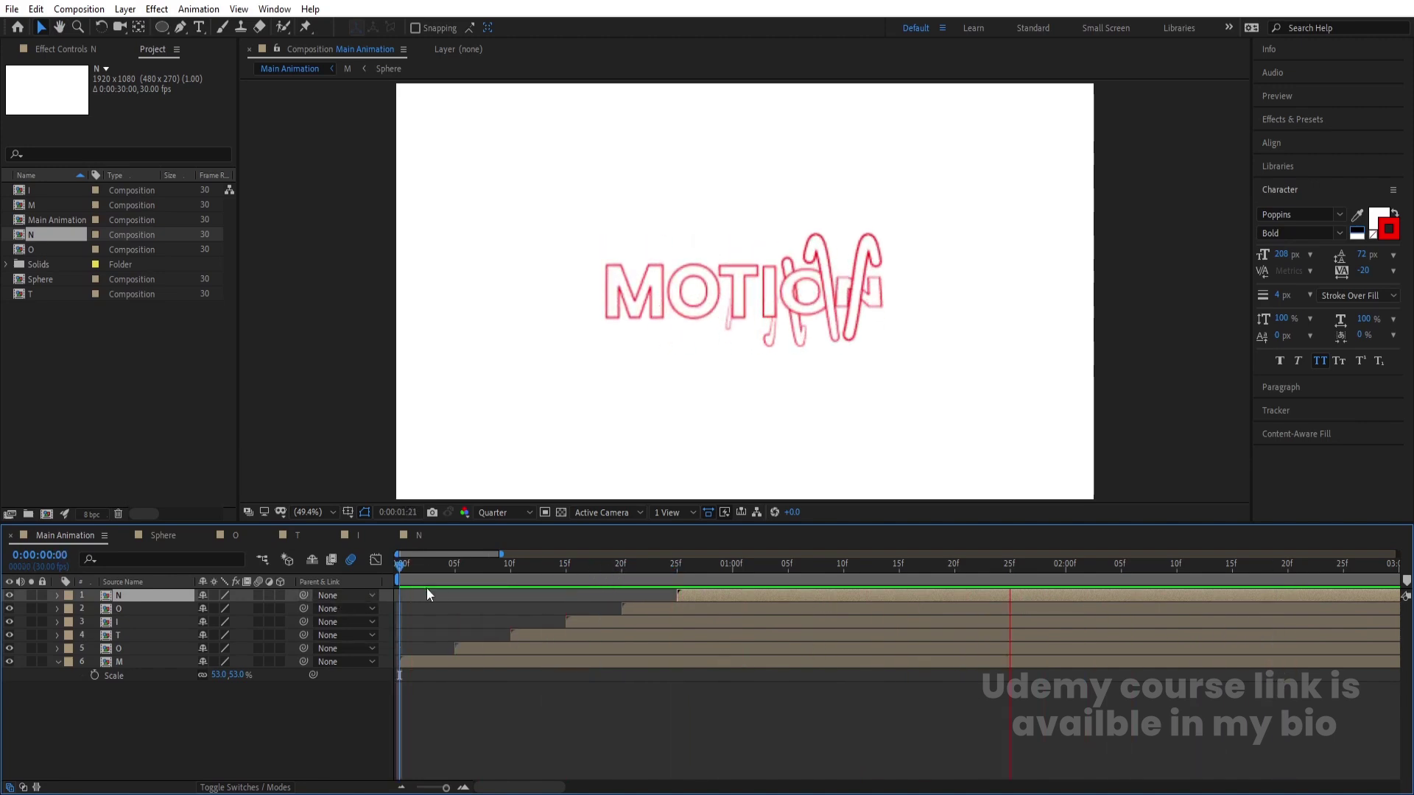
pyautogui.press('space')
pyautogui.press('space')
pyautogui.press('space')
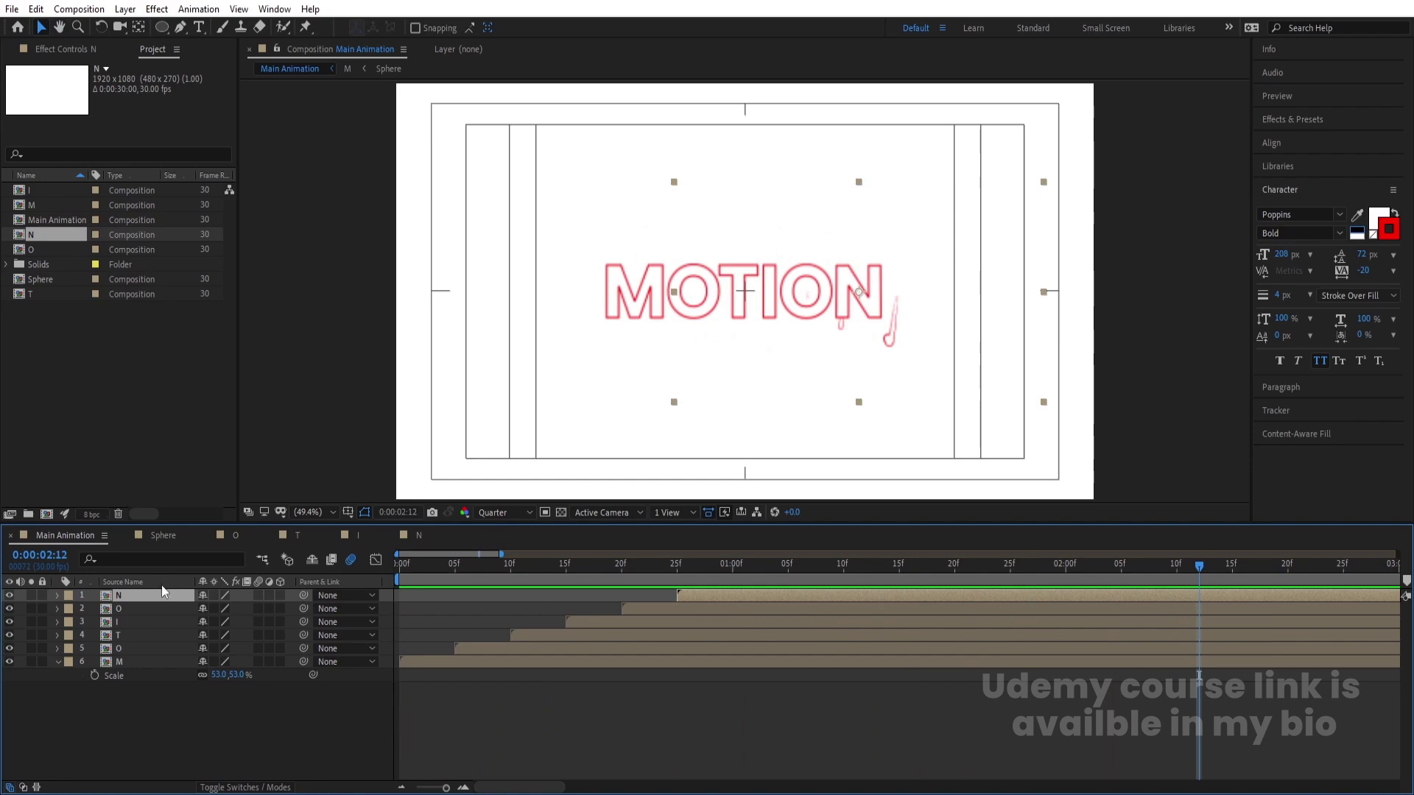
# Enable motion blur on the shape layer and the null in the Sphere composition, and preview Main Animation
pyautogui.click(163, 541)
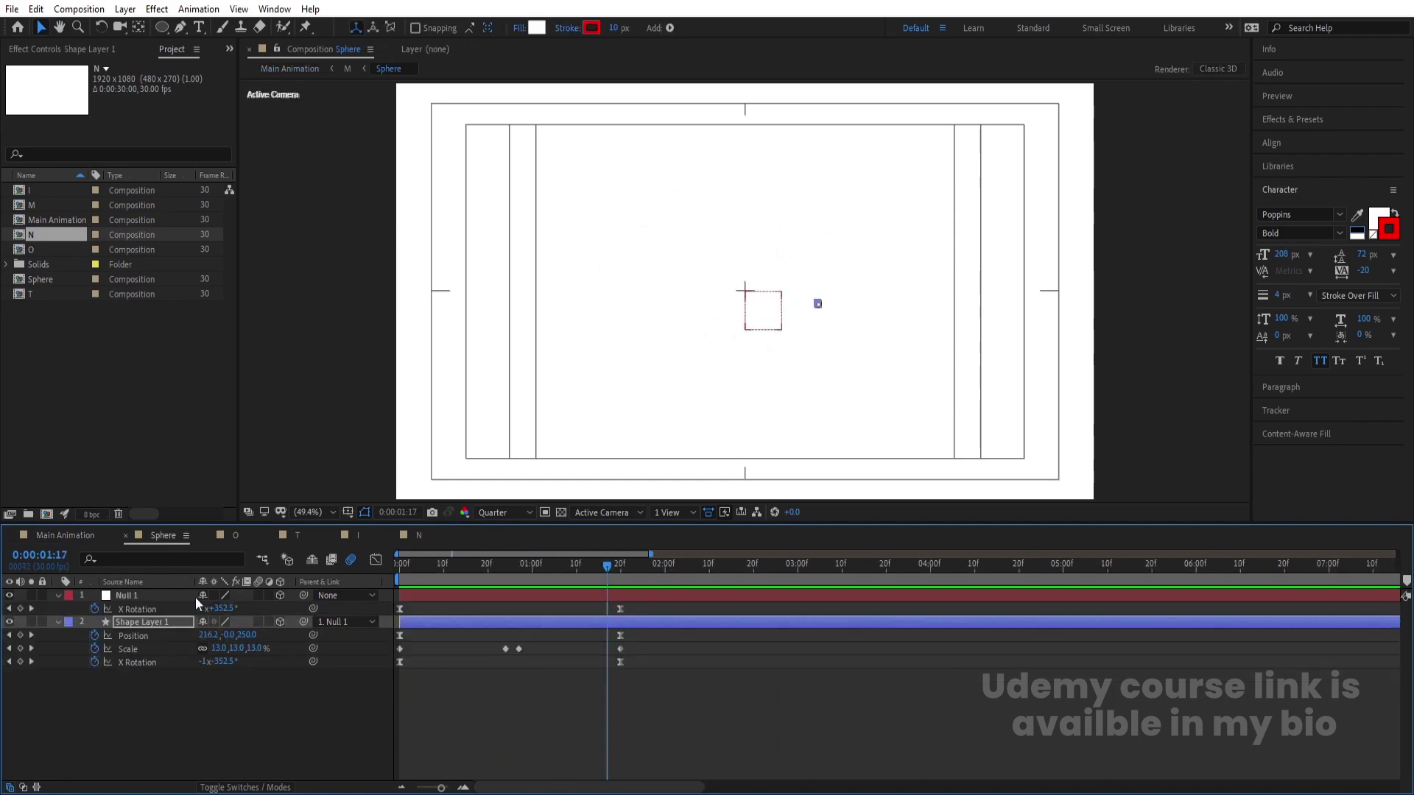
pyautogui.click(259, 620)
pyautogui.click(258, 595)
pyautogui.moveTo(447, 566); pyautogui.dragTo(404, 571)
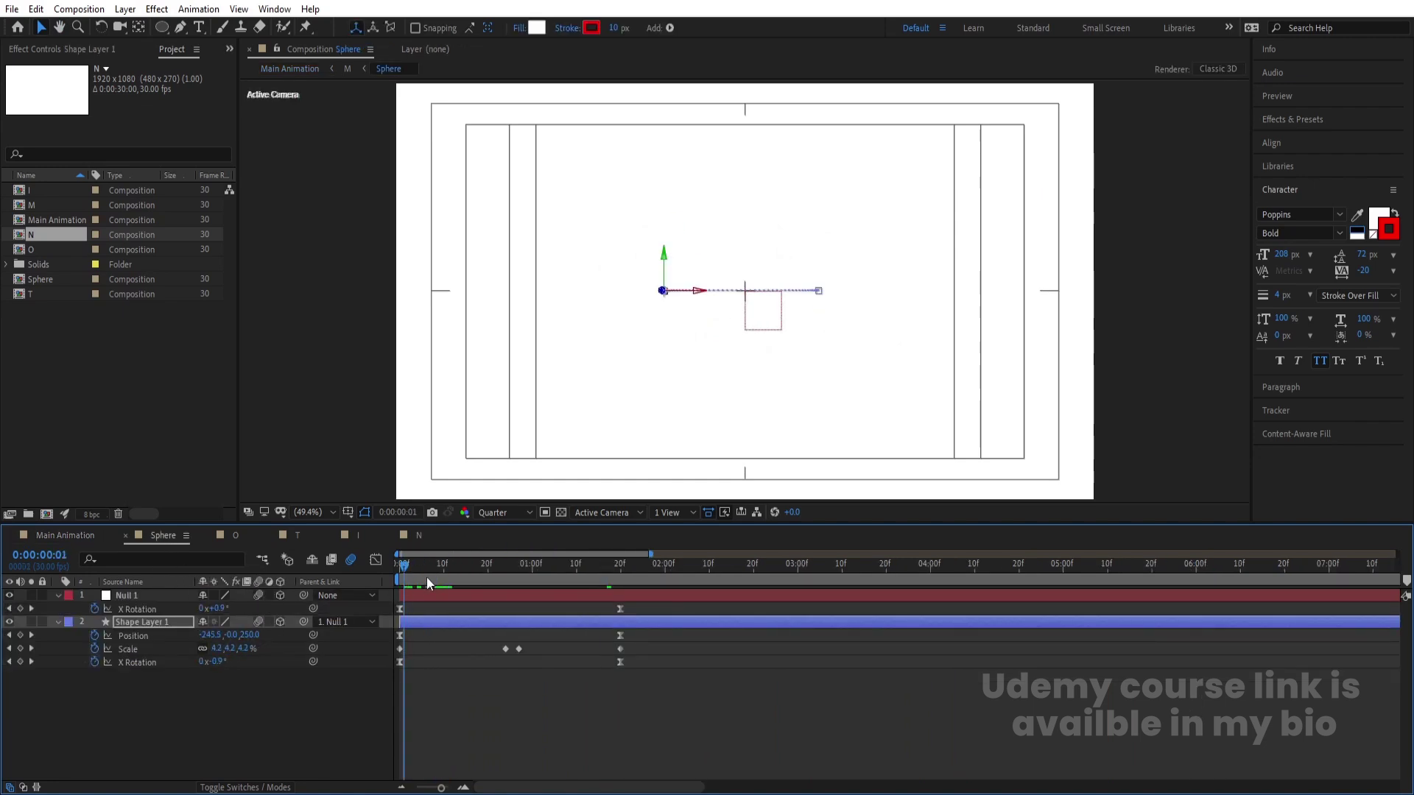
pyautogui.press('space')
pyautogui.click(62, 536)
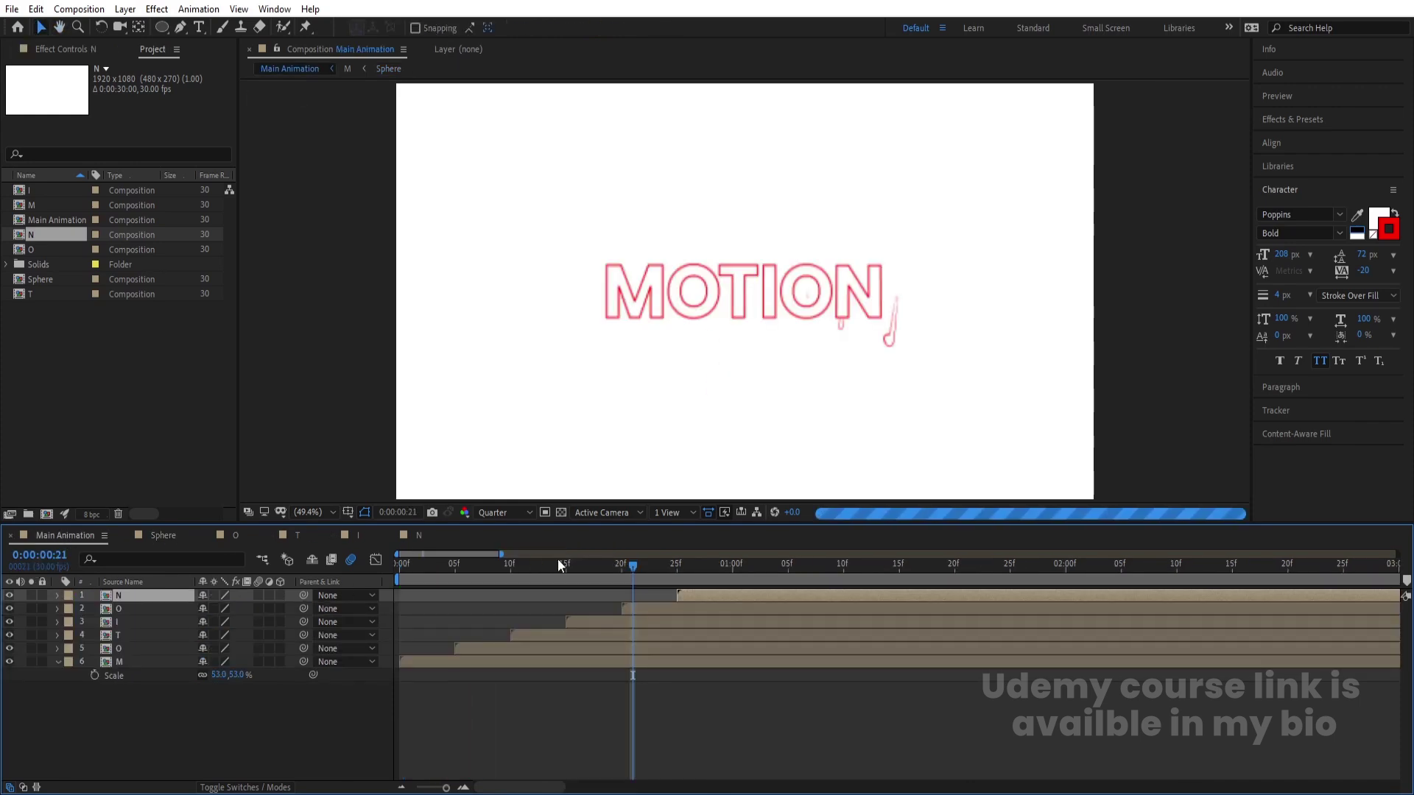
pyautogui.press('space')
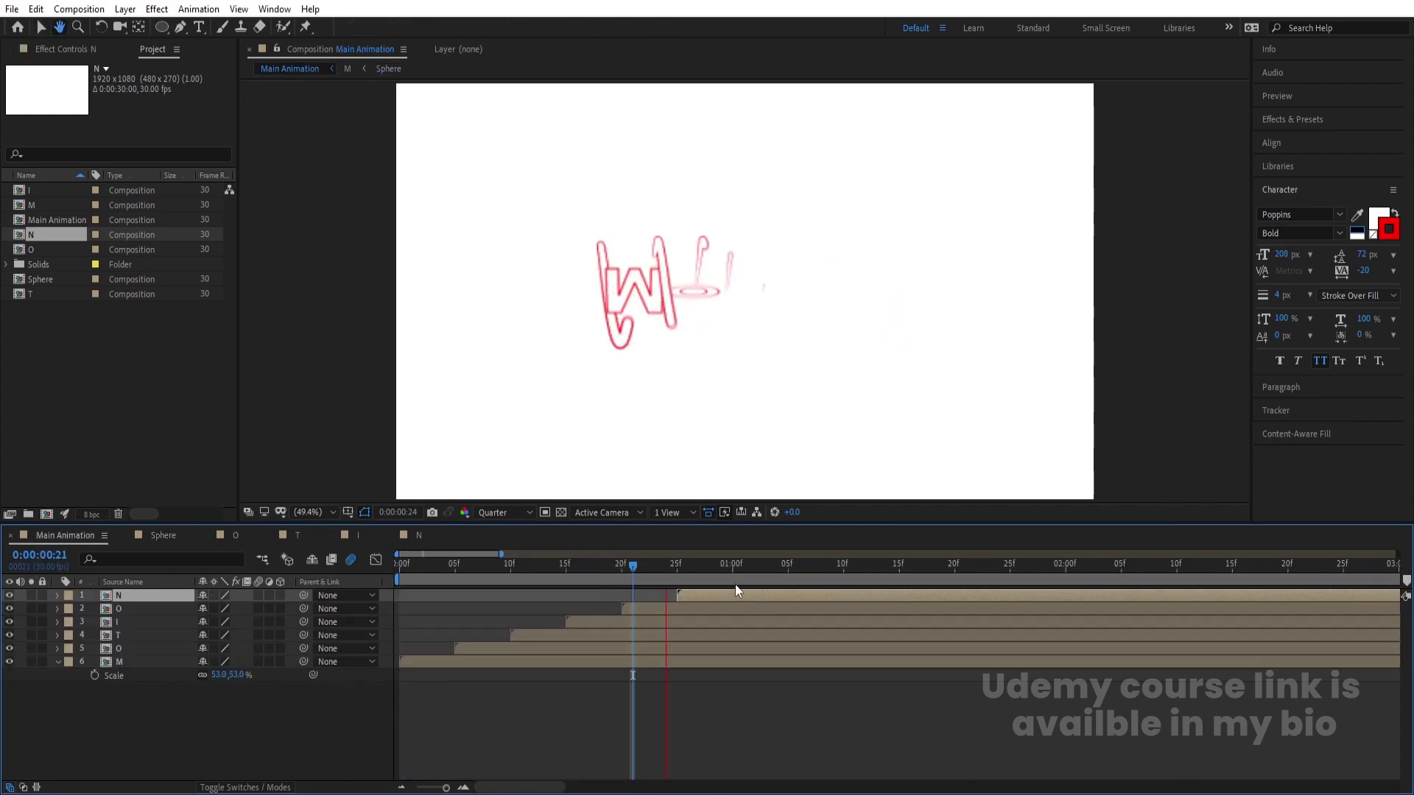
pyautogui.press('space')
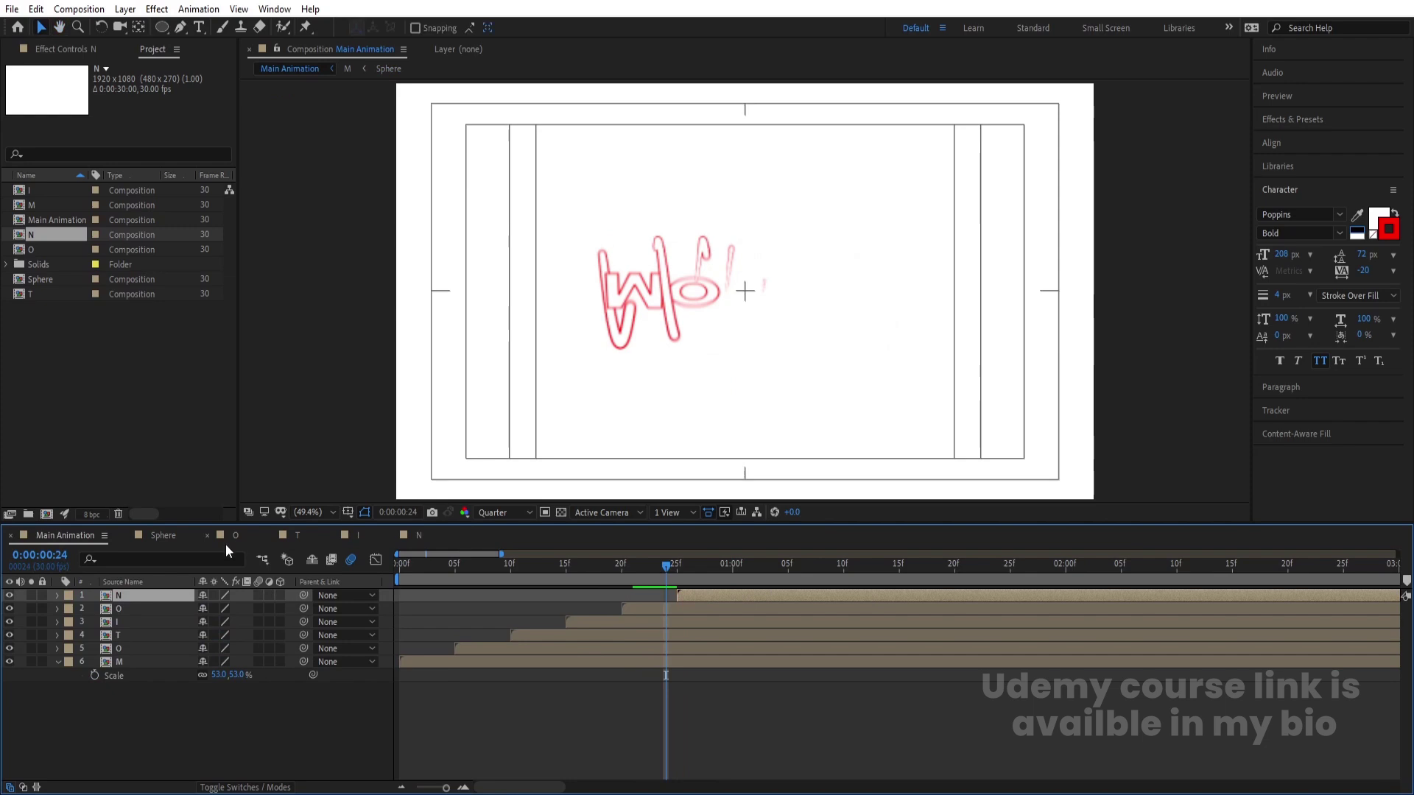
# Turn motion blur back off for the Sphere composition's layers and replay Main Animation
pyautogui.click(165, 535)
pyautogui.click(253, 594)
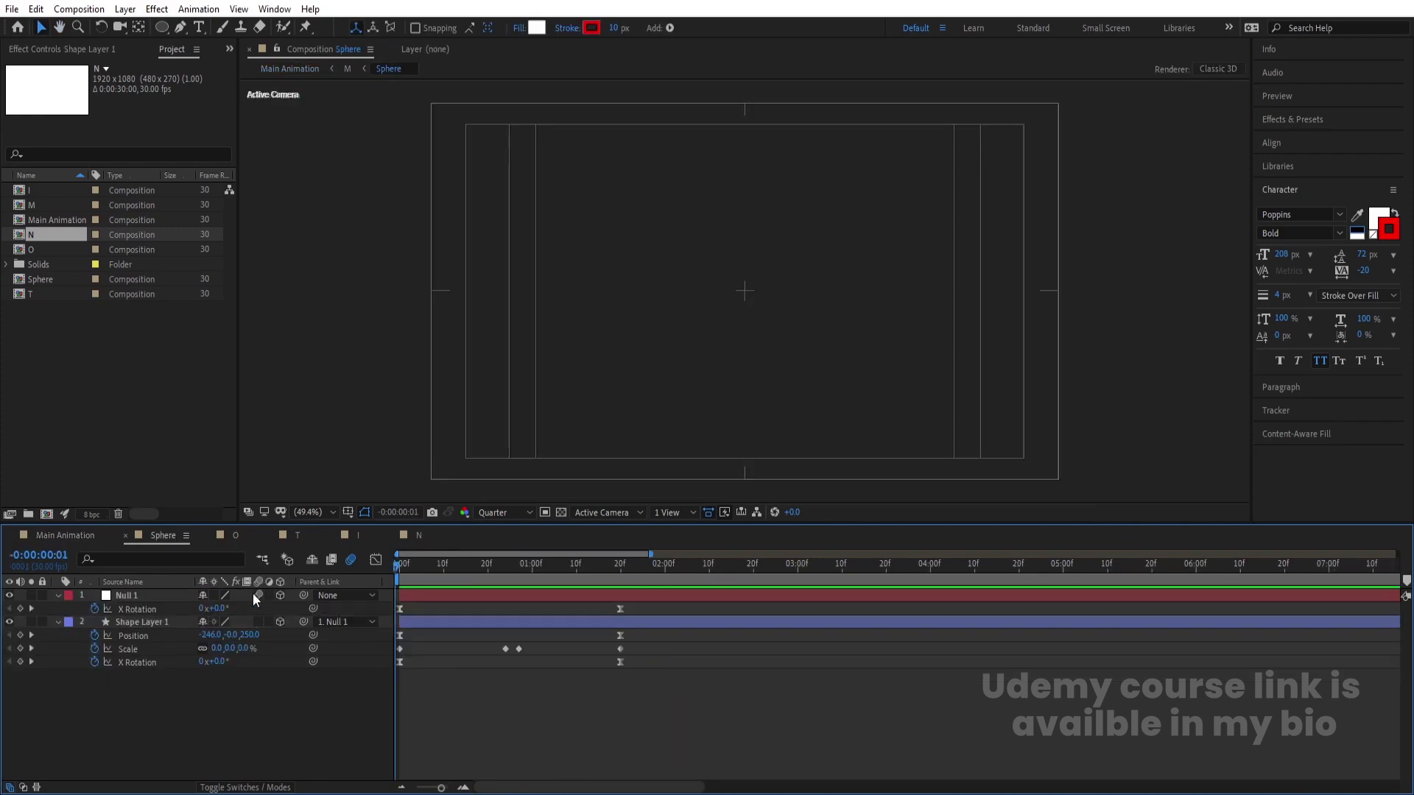
pyautogui.click(96, 537)
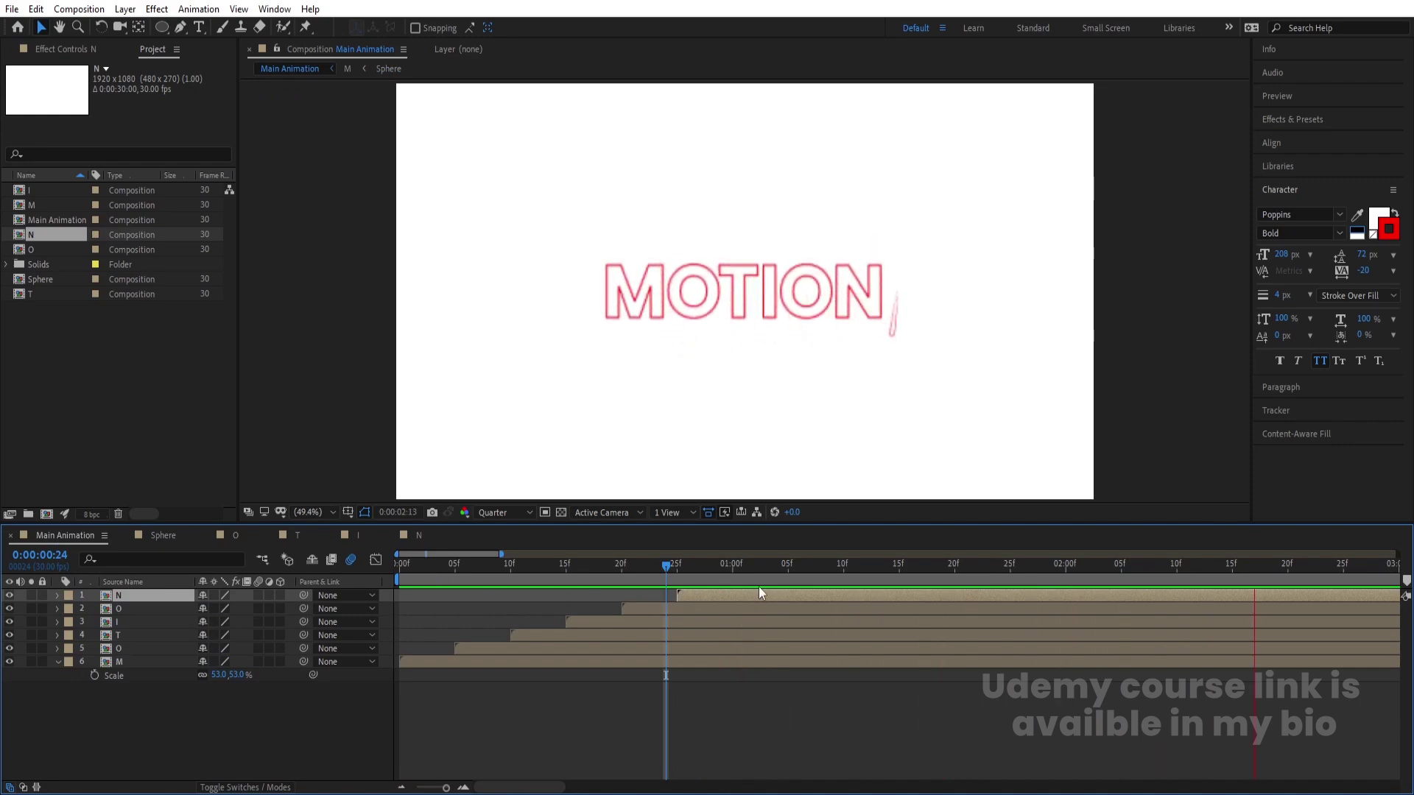
pyautogui.press('space')
pyautogui.press('space')
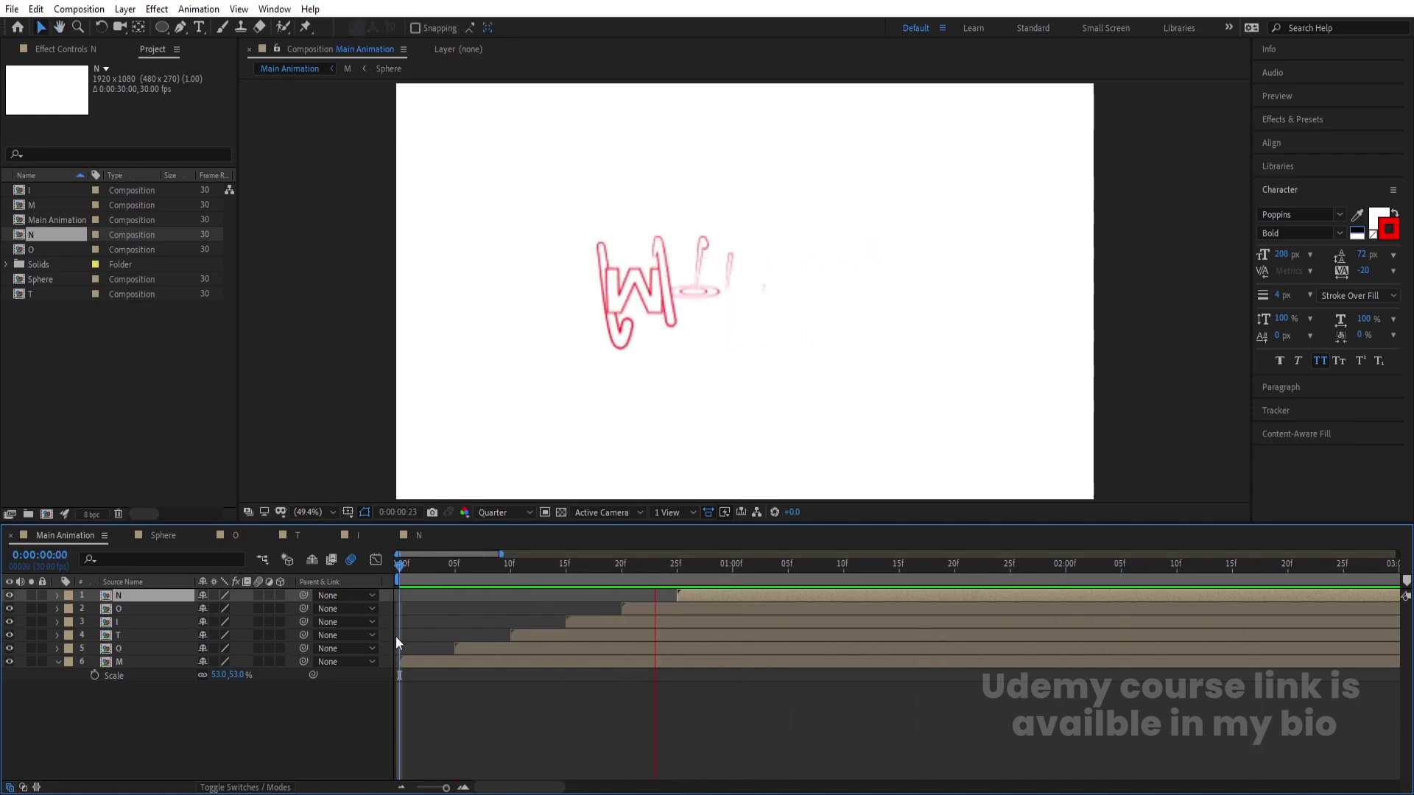
# Add a null object to Main Animation and parent all six letter layers to it
pyautogui.rightClick(246, 721)
pyautogui.moveTo(295, 551)
pyautogui.click(471, 549)
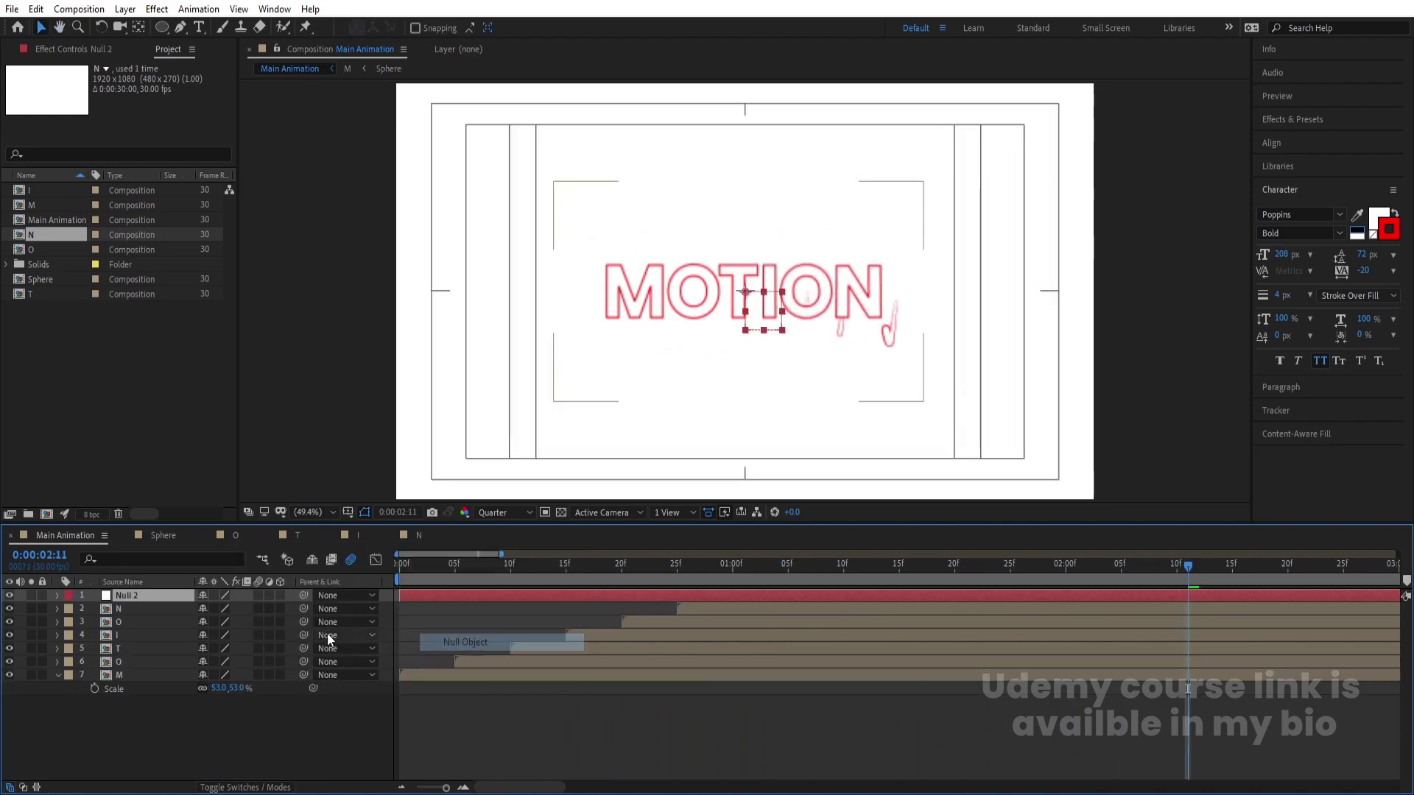
pyautogui.click(117, 610)
pyautogui.keyDown('shift'); pyautogui.click(123, 665); pyautogui.keyUp('shift')
pyautogui.keyDown('shift'); pyautogui.click(130, 673); pyautogui.keyUp('shift')
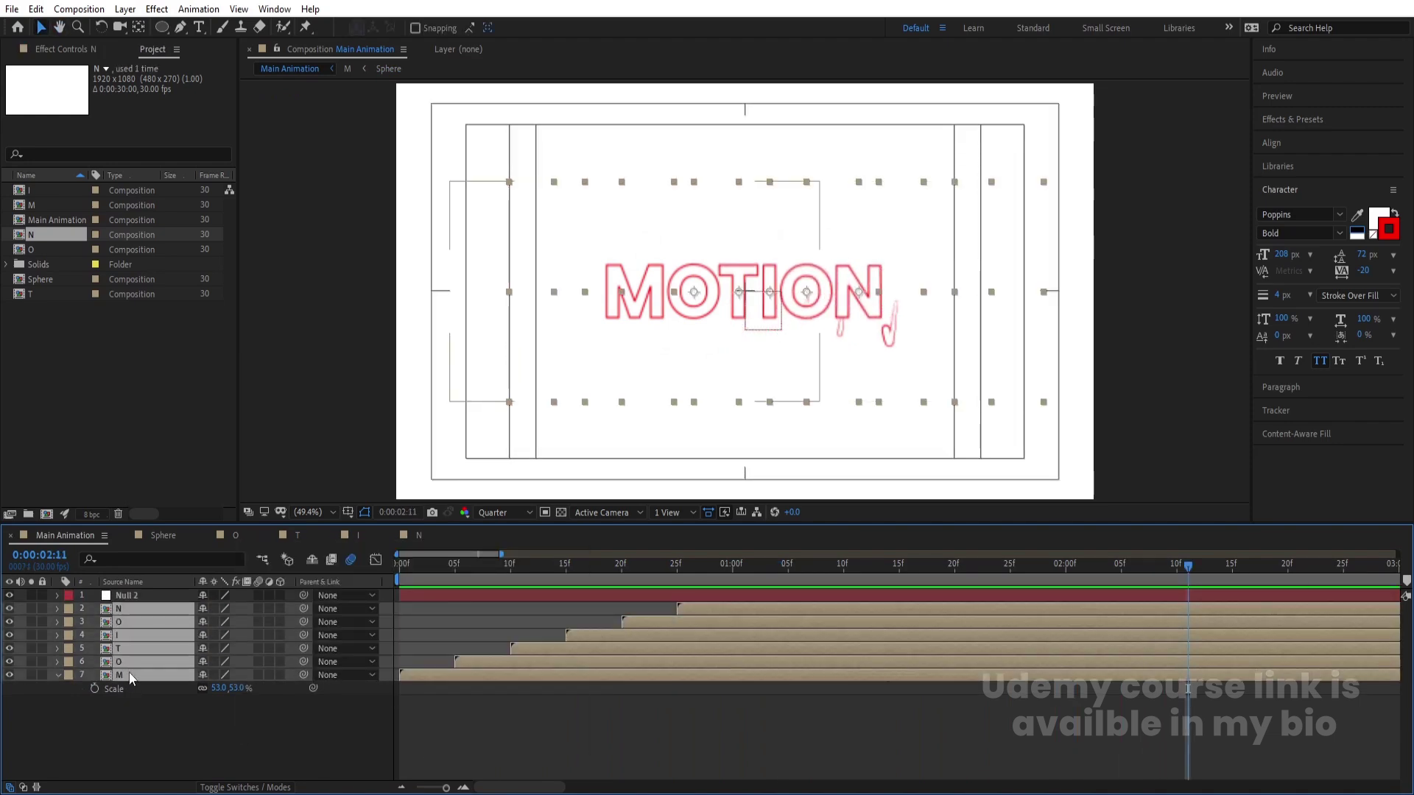
pyautogui.moveTo(303, 611); pyautogui.dragTo(159, 594)
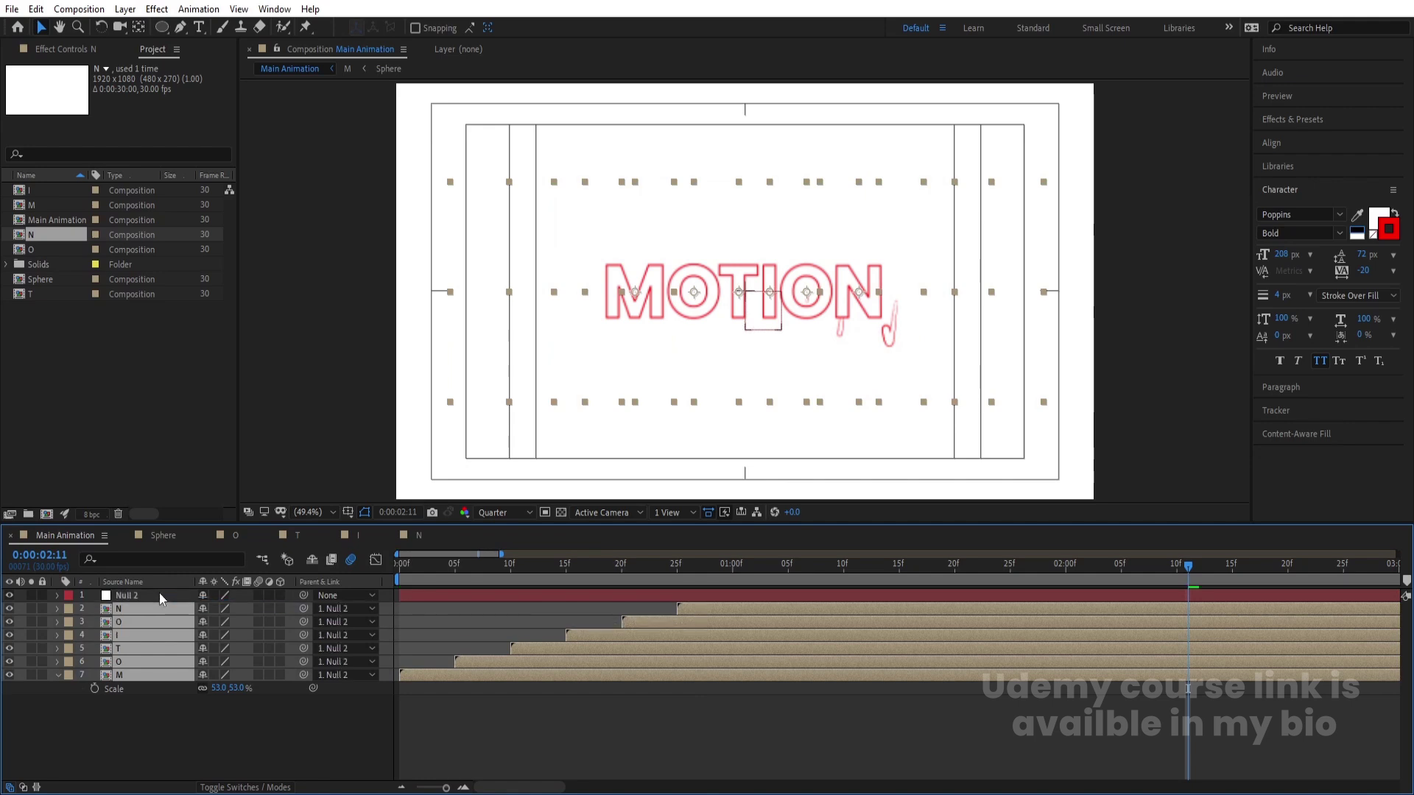
# Keyframe the null's scale at 115% at the start of Main Animation
pyautogui.click(159, 594)
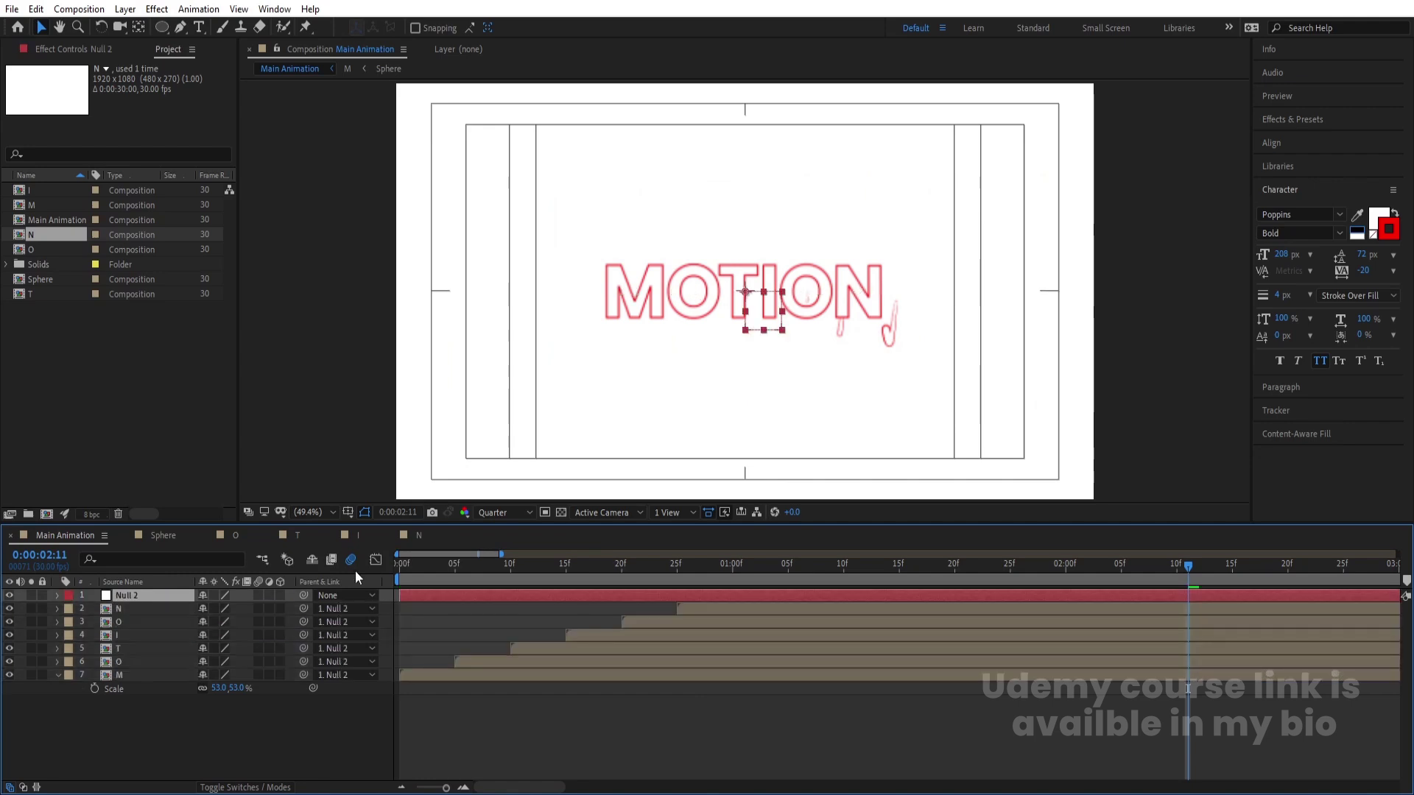
pyautogui.click(442, 563)
pyautogui.moveTo(442, 563); pyautogui.dragTo(399, 564)
pyautogui.press('s')
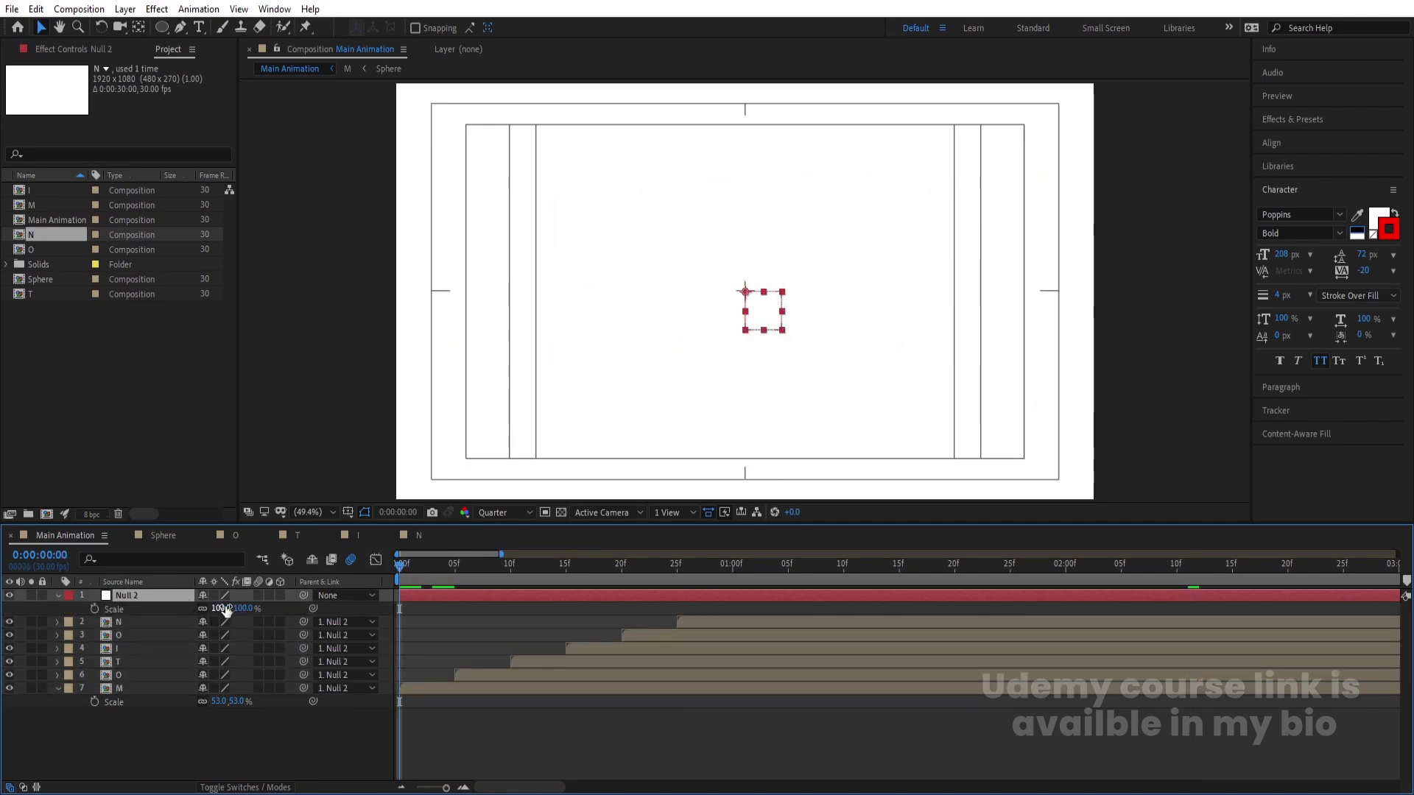
pyautogui.press('Return')
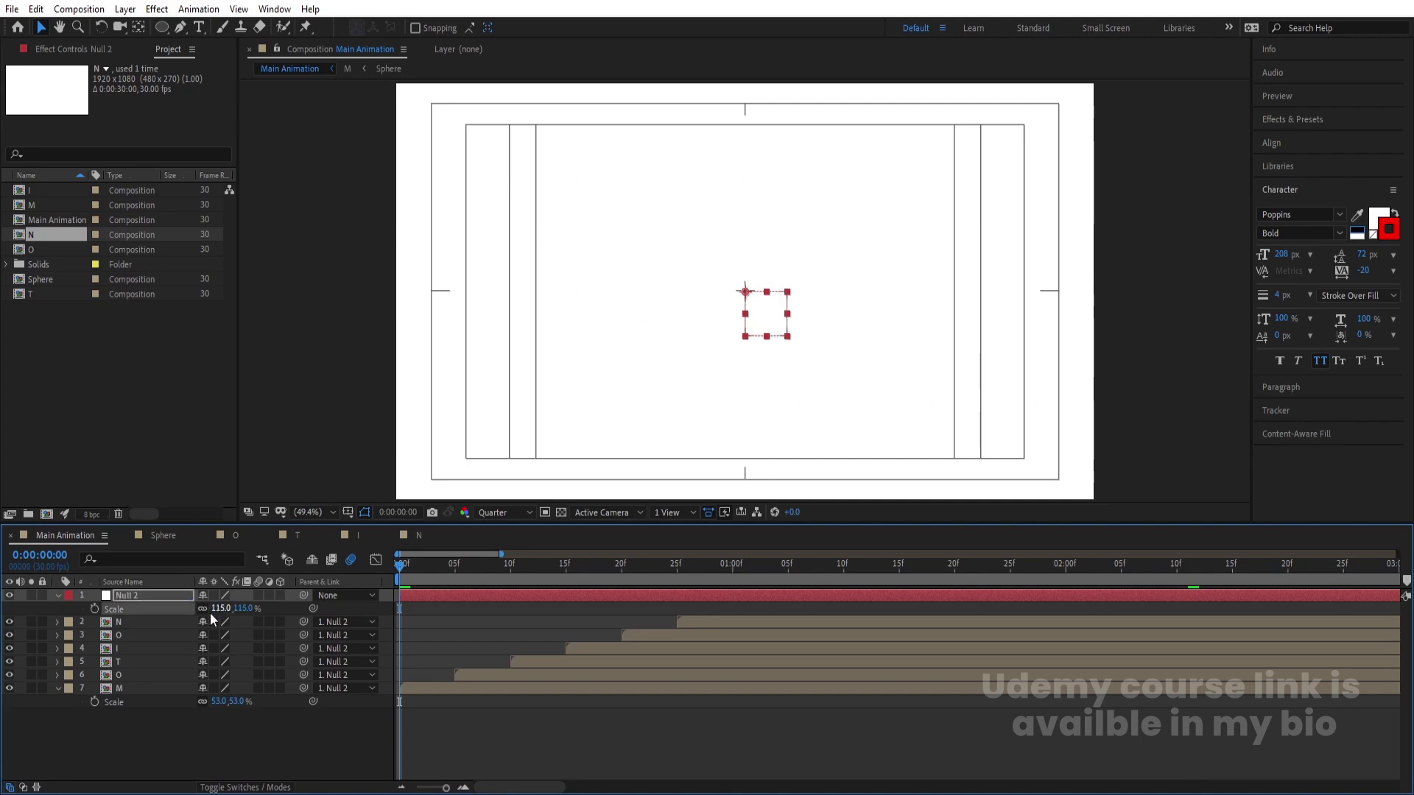
# Keyframe the null's scale at 100% at 0:00:03:10 and preview the animation
pyautogui.moveTo(753, 568); pyautogui.dragTo(1260, 590)
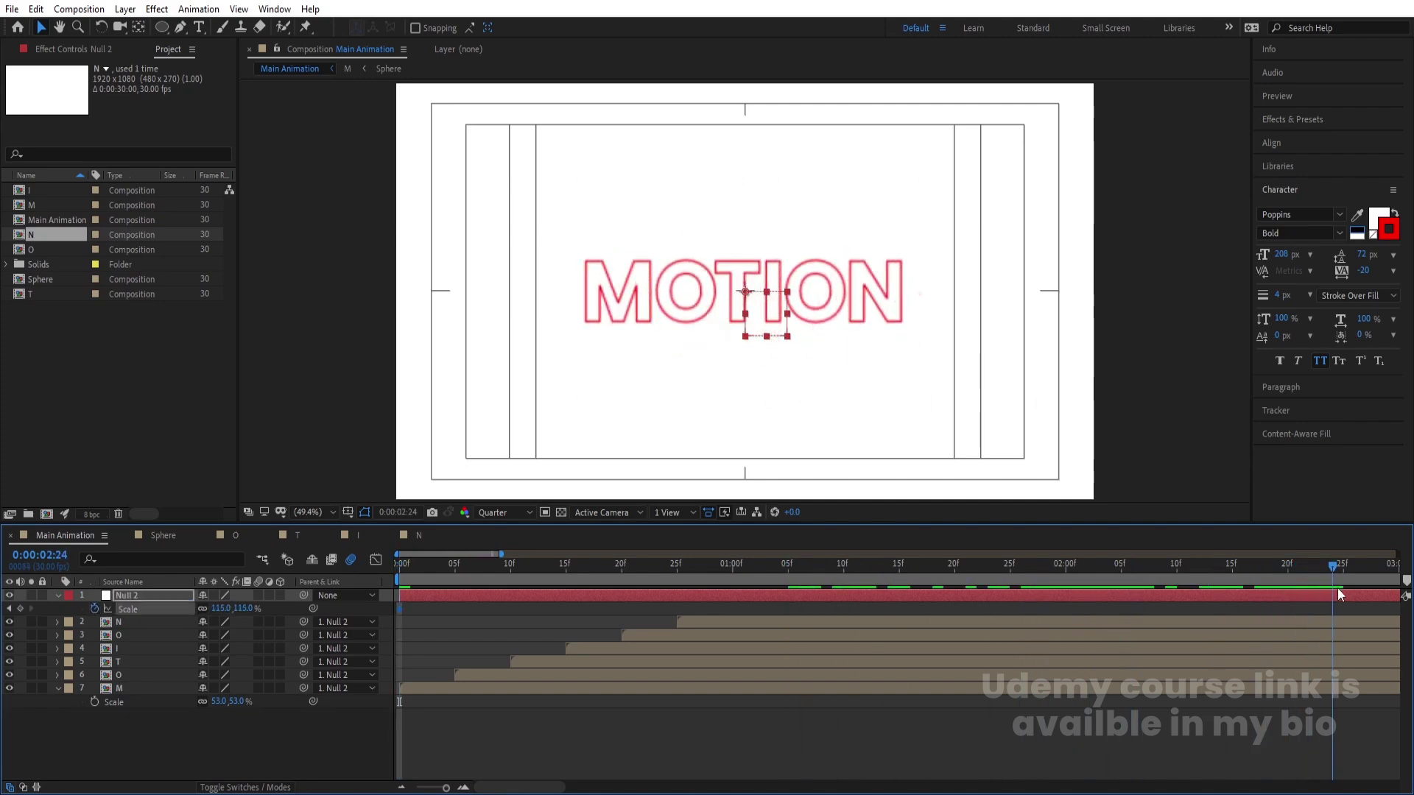
pyautogui.scroll(-3, 1337, 587)
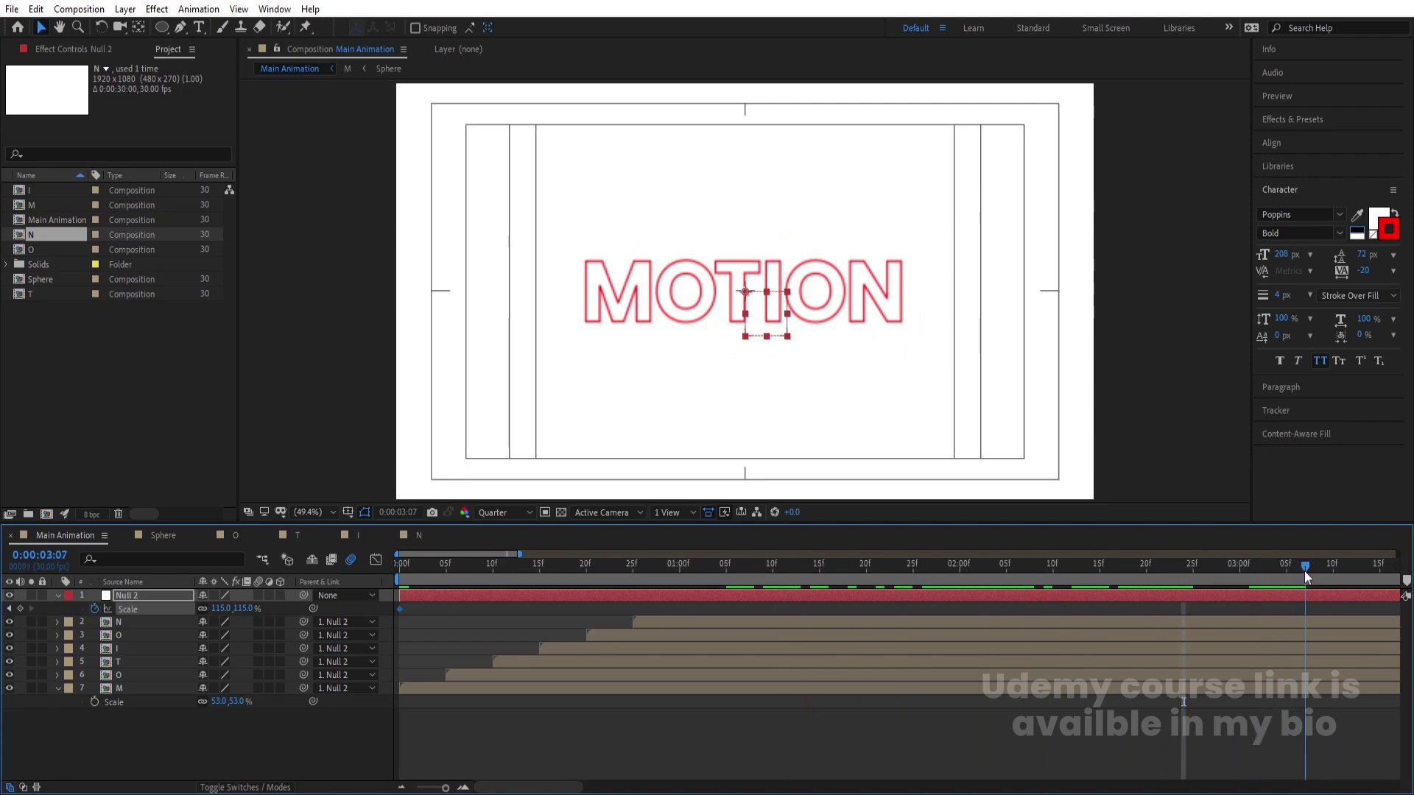
pyautogui.moveTo(1332, 578); pyautogui.dragTo(1332, 578)
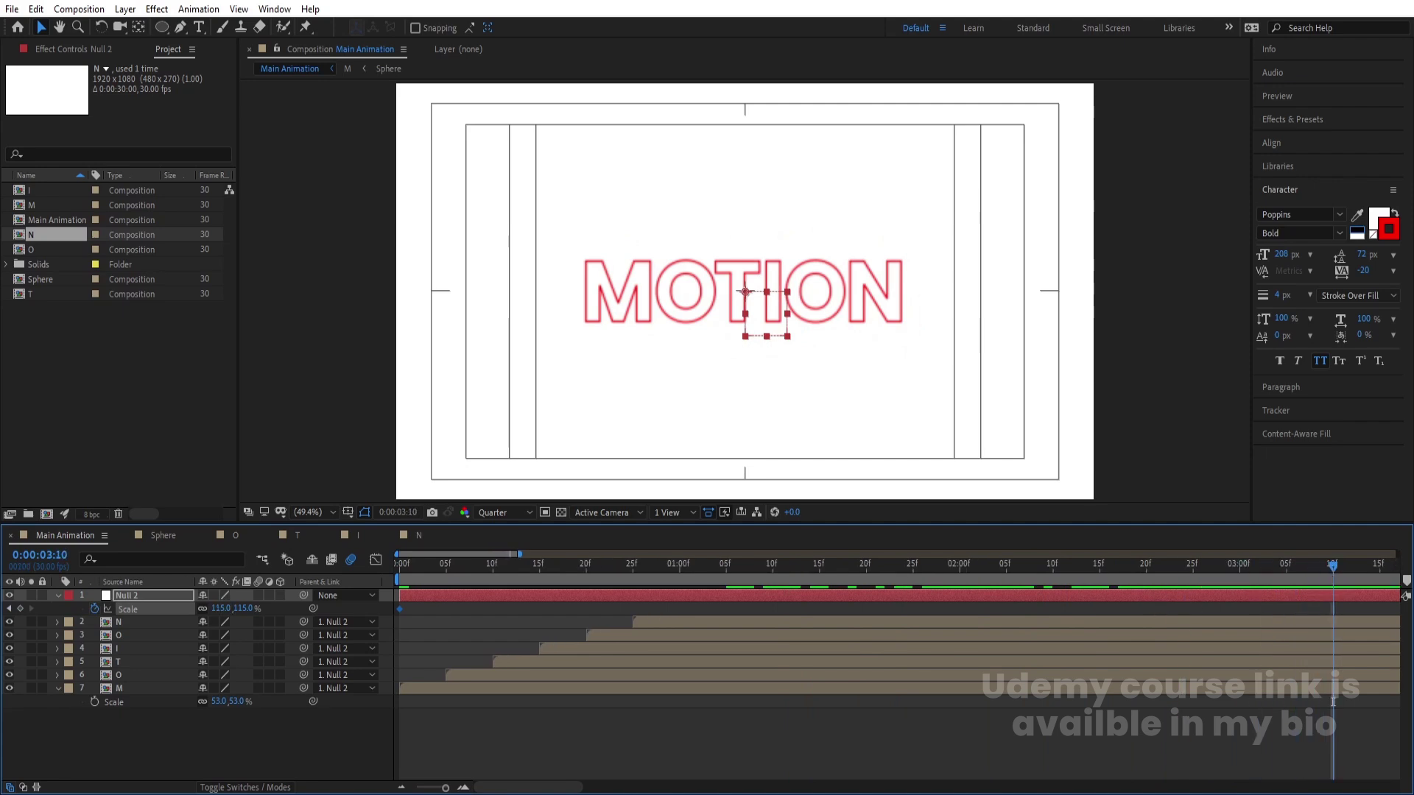
pyautogui.write('100')
pyautogui.press('Return')
pyautogui.press('space')
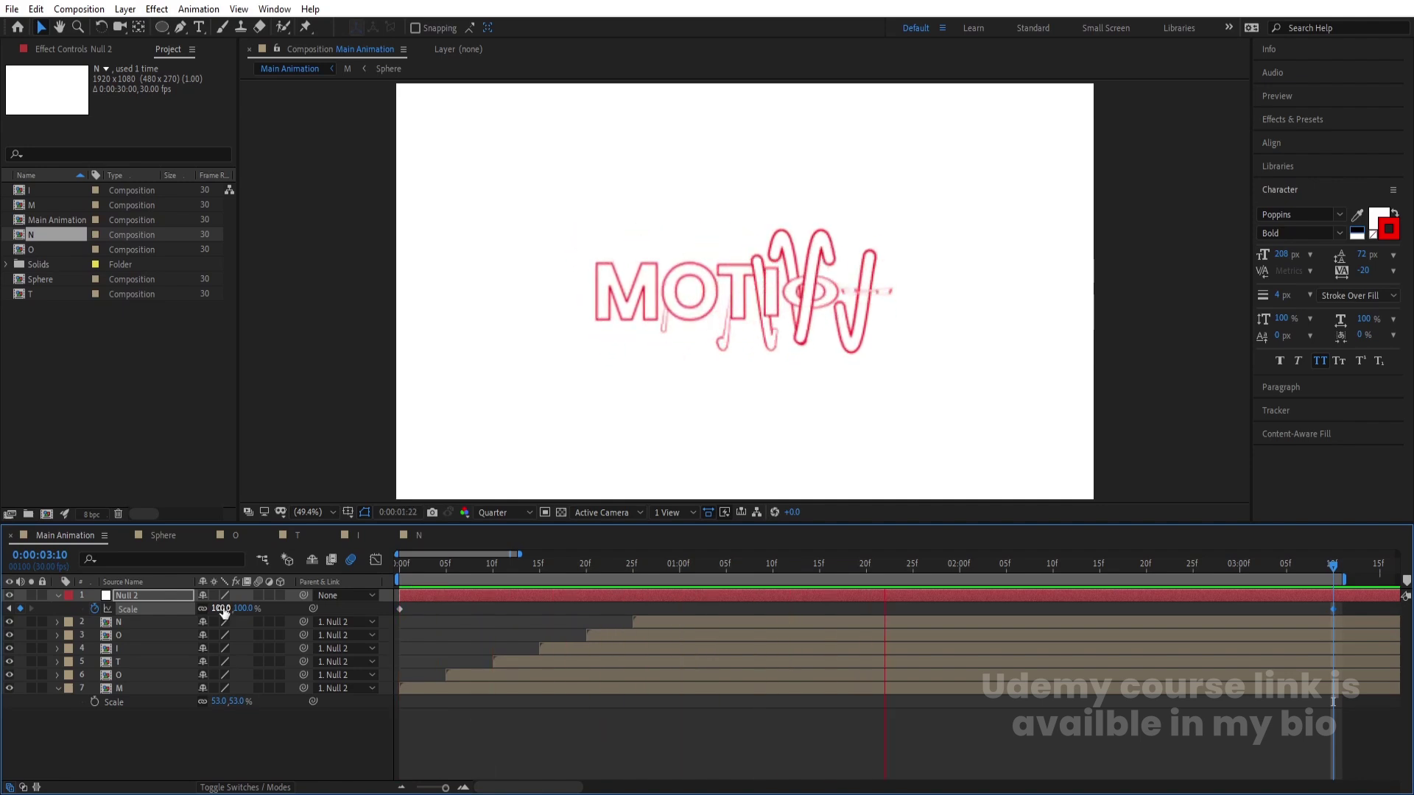
pyautogui.scroll(-3, 224, 612)
pyautogui.press('space')
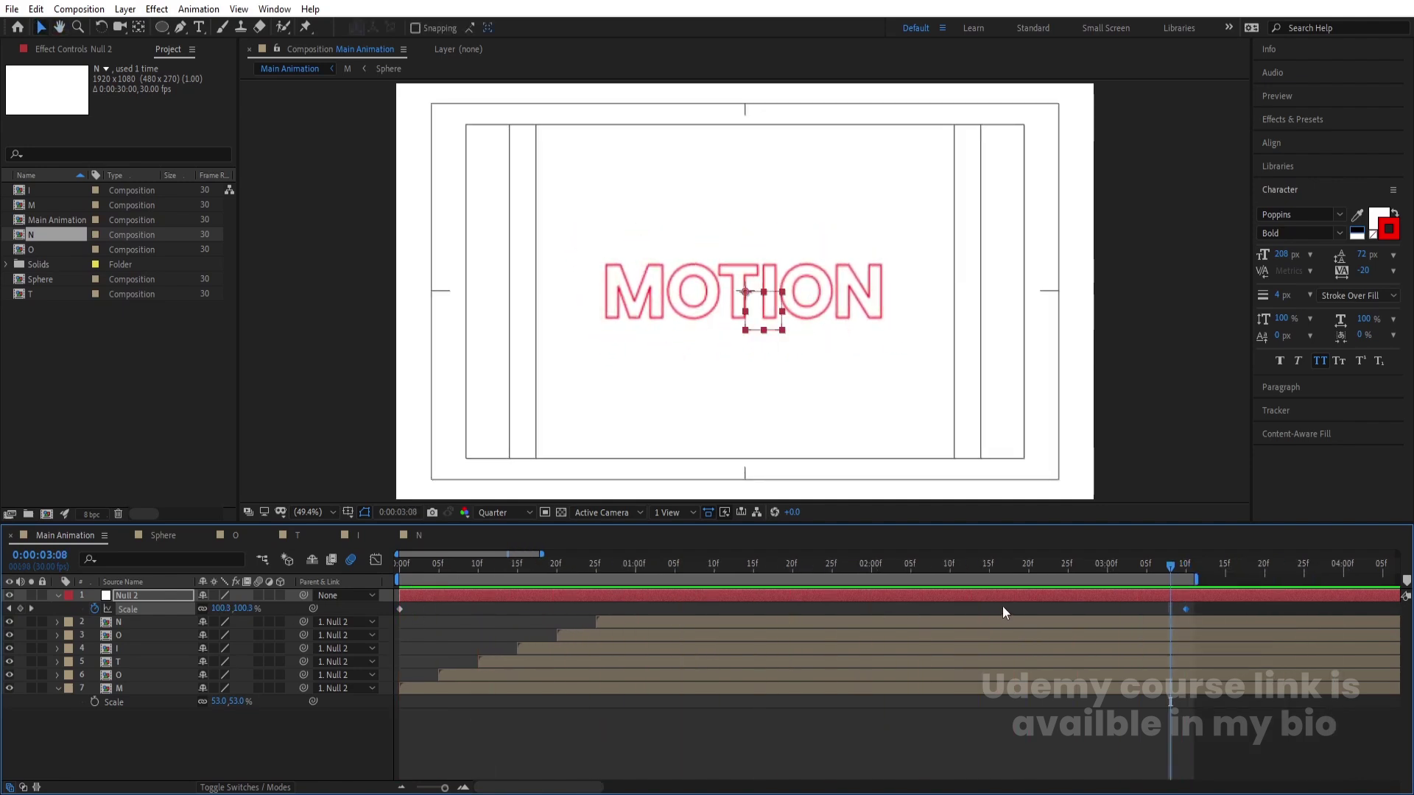
# Move the null's second scale keyframe to 0:00:04:00 and end the work area just past it
pyautogui.moveTo(1183, 609); pyautogui.dragTo(1343, 612)
pyautogui.press('pagedown')
pyautogui.press('pagedown')
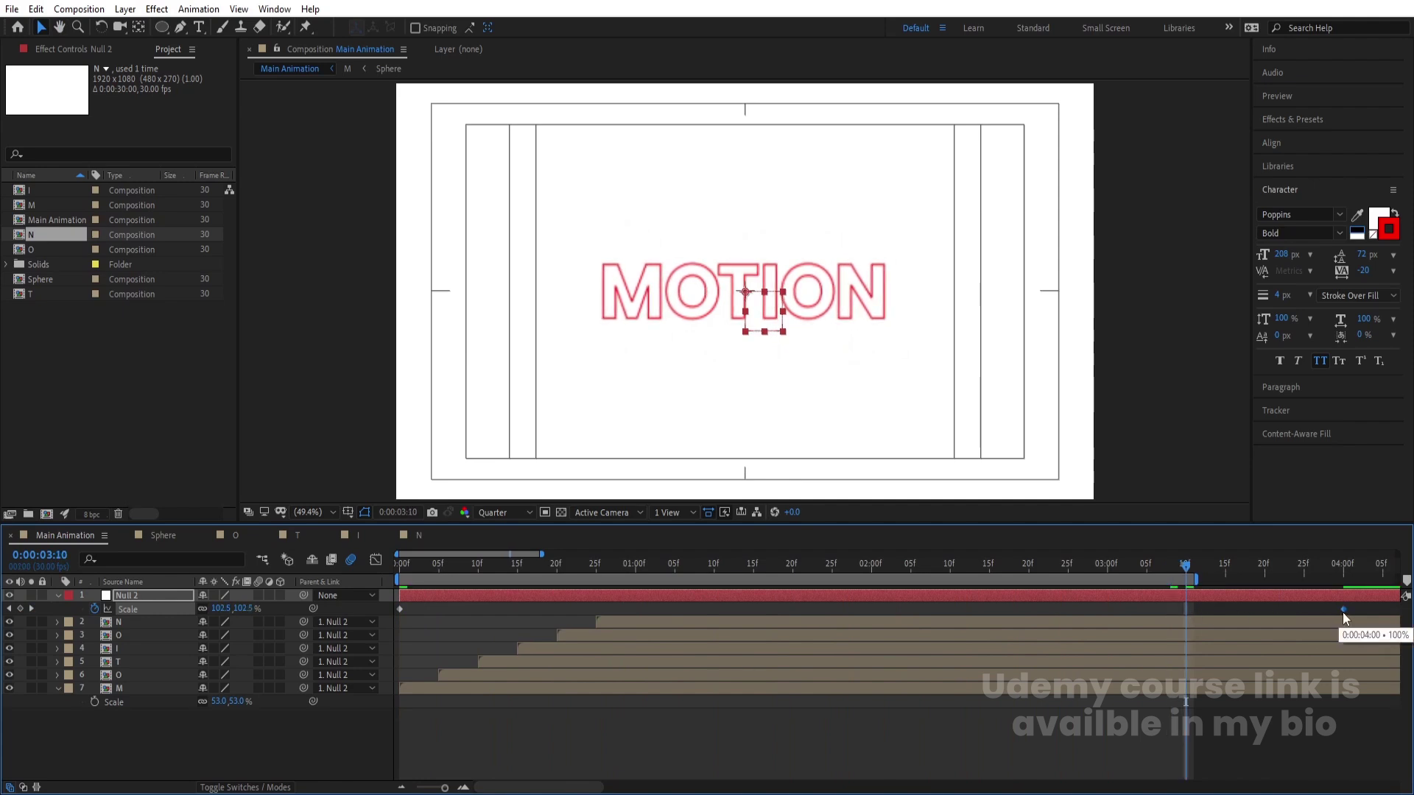
pyautogui.click(1333, 572)
pyautogui.press('pagedown')
pyautogui.press('n')
# Preview the slowed-down scale animation of the word from the beginning
pyautogui.press('space')
pyautogui.press('Home')
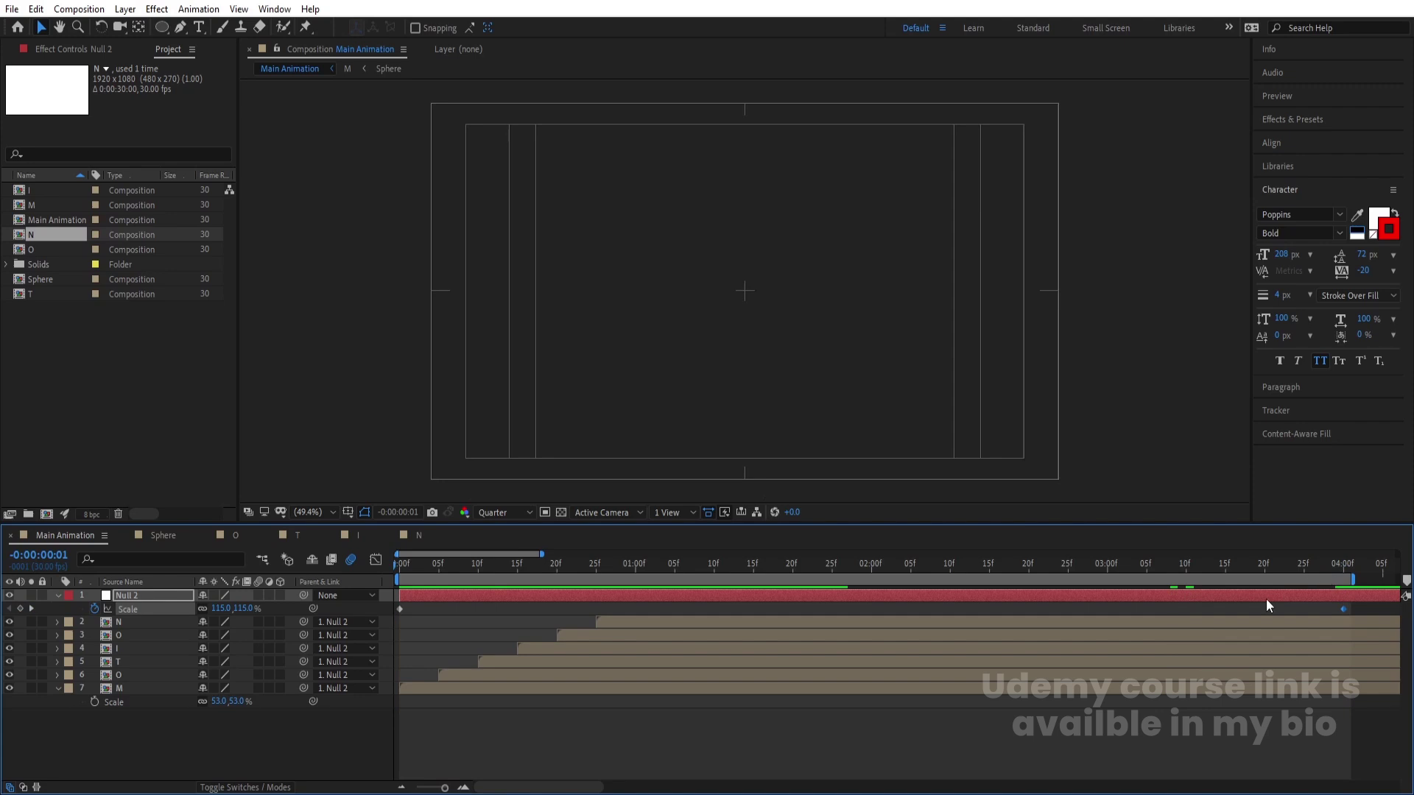
pyautogui.press('space')
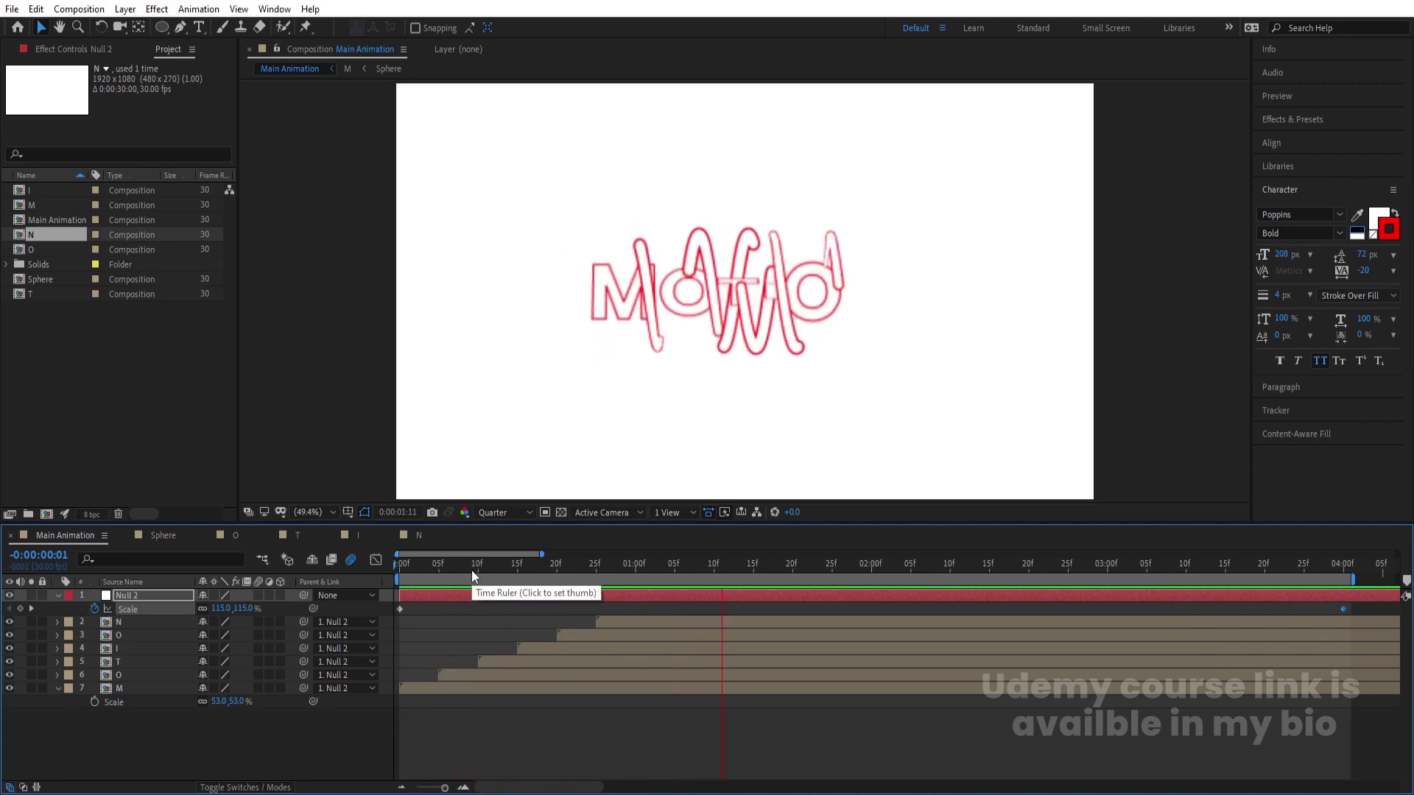
pyautogui.press('space')
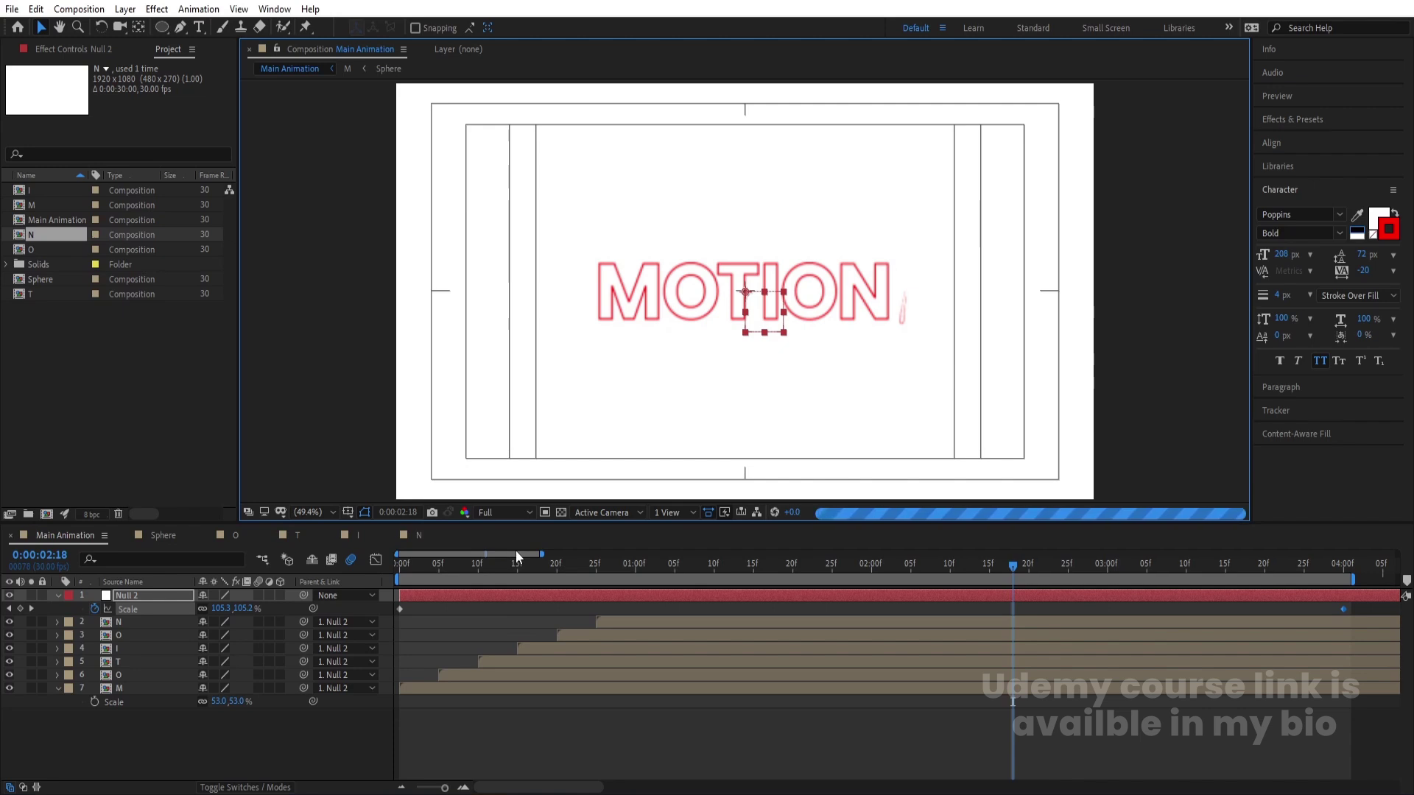
# Add a white full-frame solid to Main Animation and place it beneath all letter layers as the background
pyautogui.press('-')
pyautogui.press('-')
pyautogui.click(523, 575)
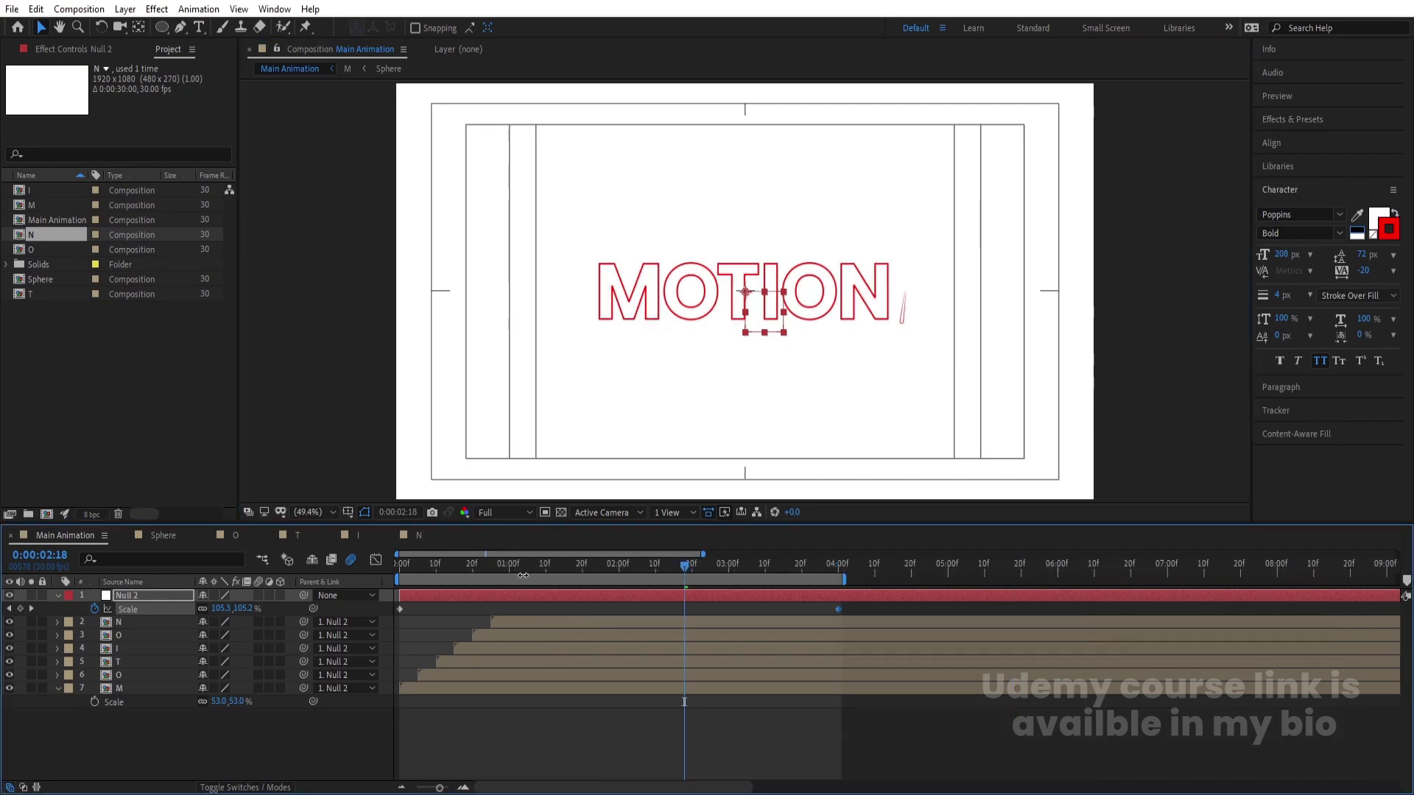
pyautogui.click(242, 732)
pyautogui.press('Num_Lock')
pyautogui.press('-')
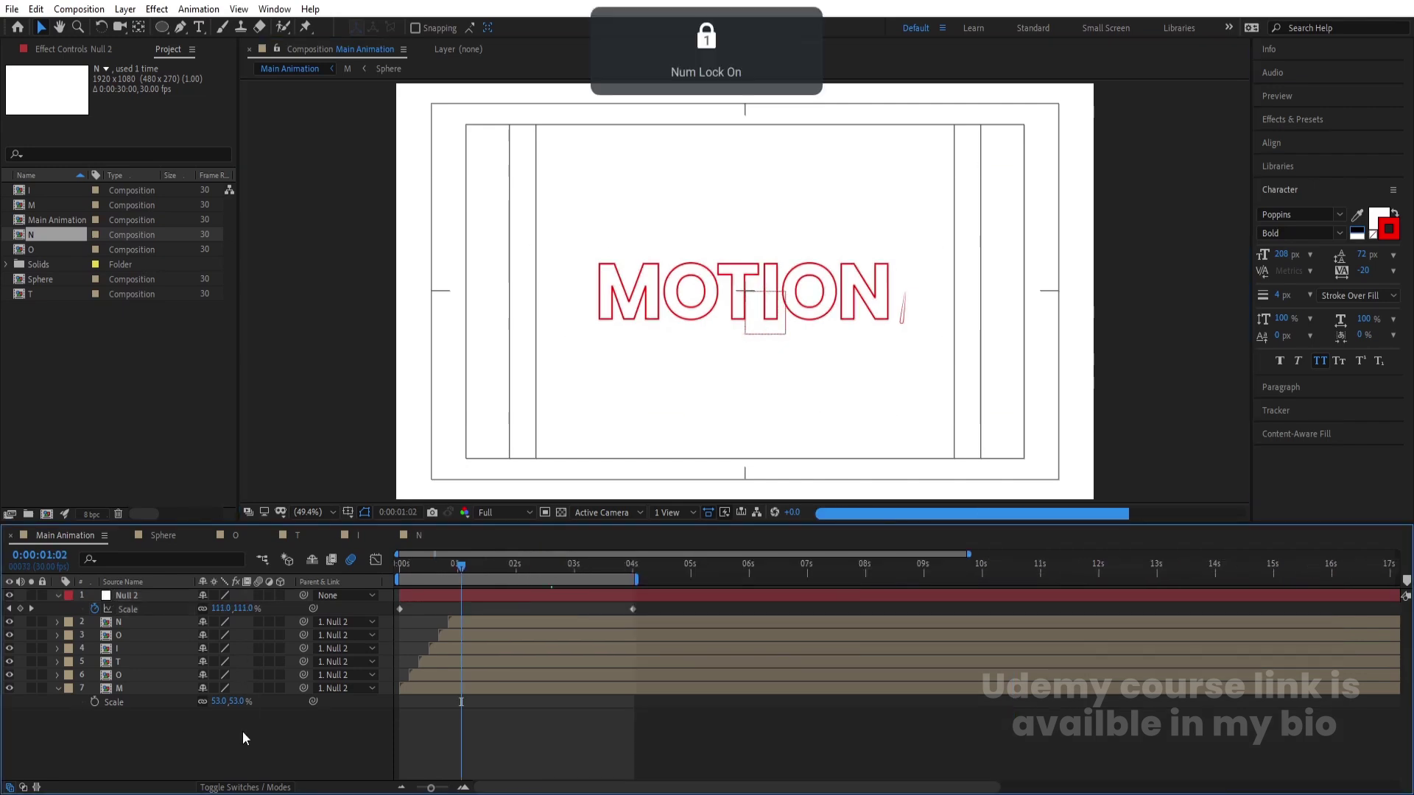
pyautogui.hotkey('ctrl', 'y')
pyautogui.press('Return')
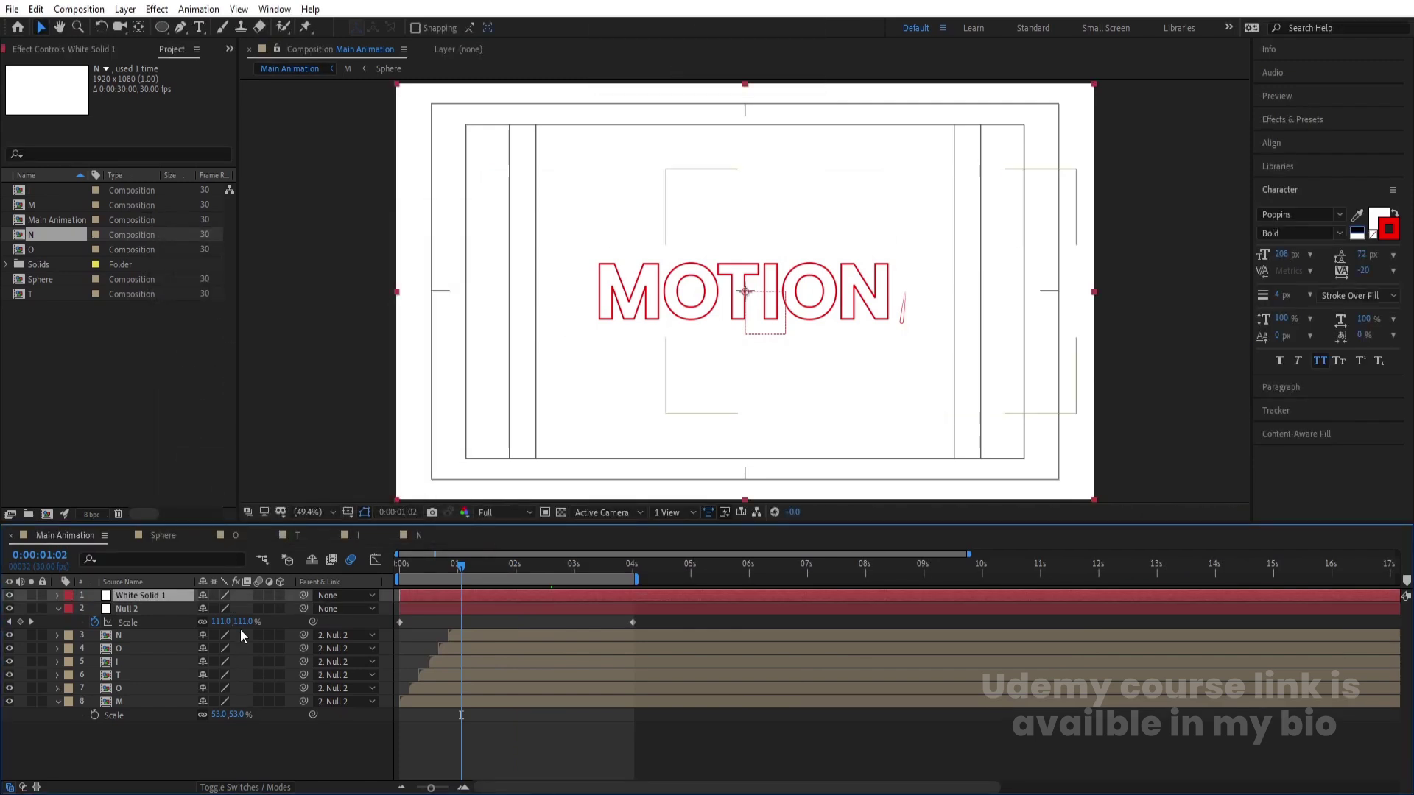
pyautogui.moveTo(171, 595); pyautogui.dragTo(201, 735)
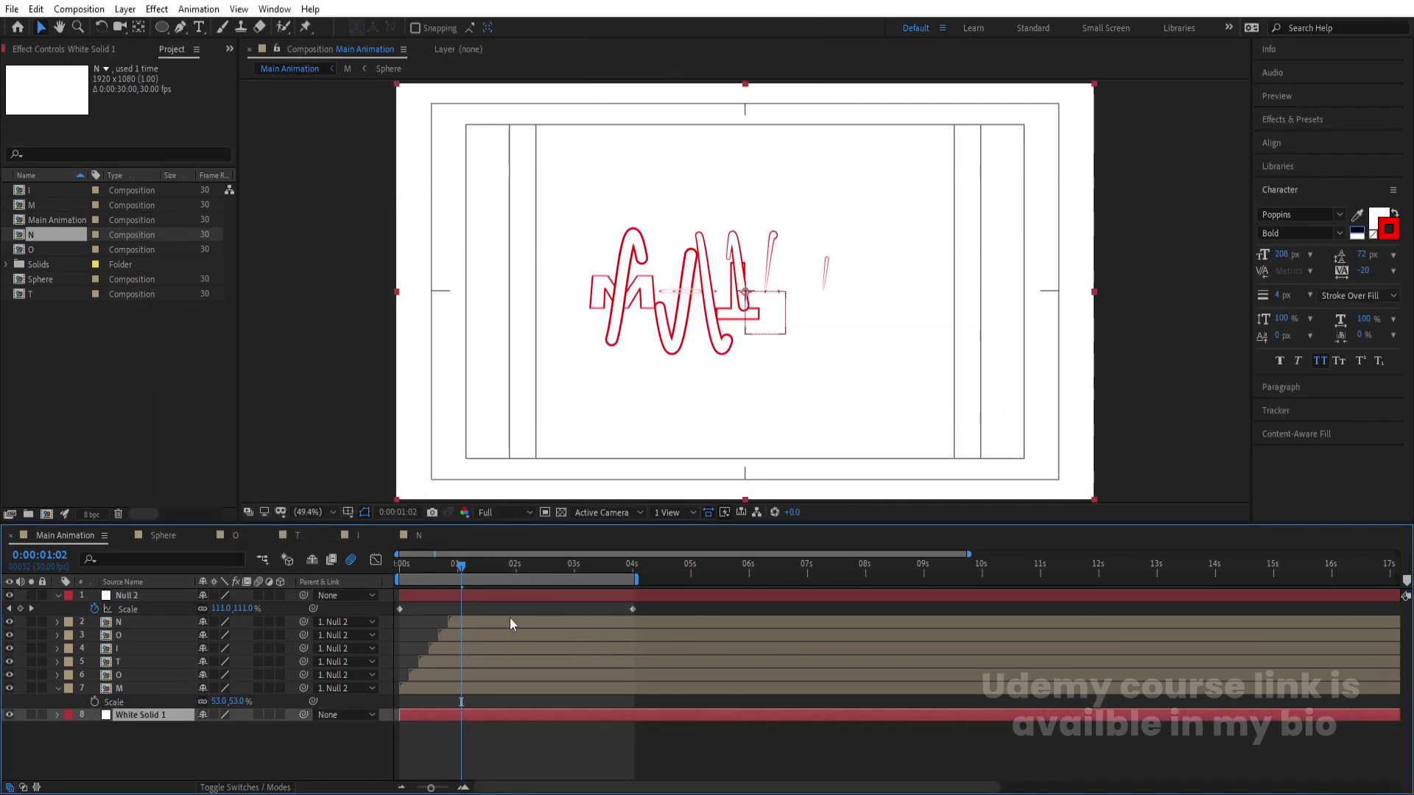
# Set the composition's preview resolution to Quarter and play the animation over the white background
pyautogui.click(502, 512)
pyautogui.click(506, 599)
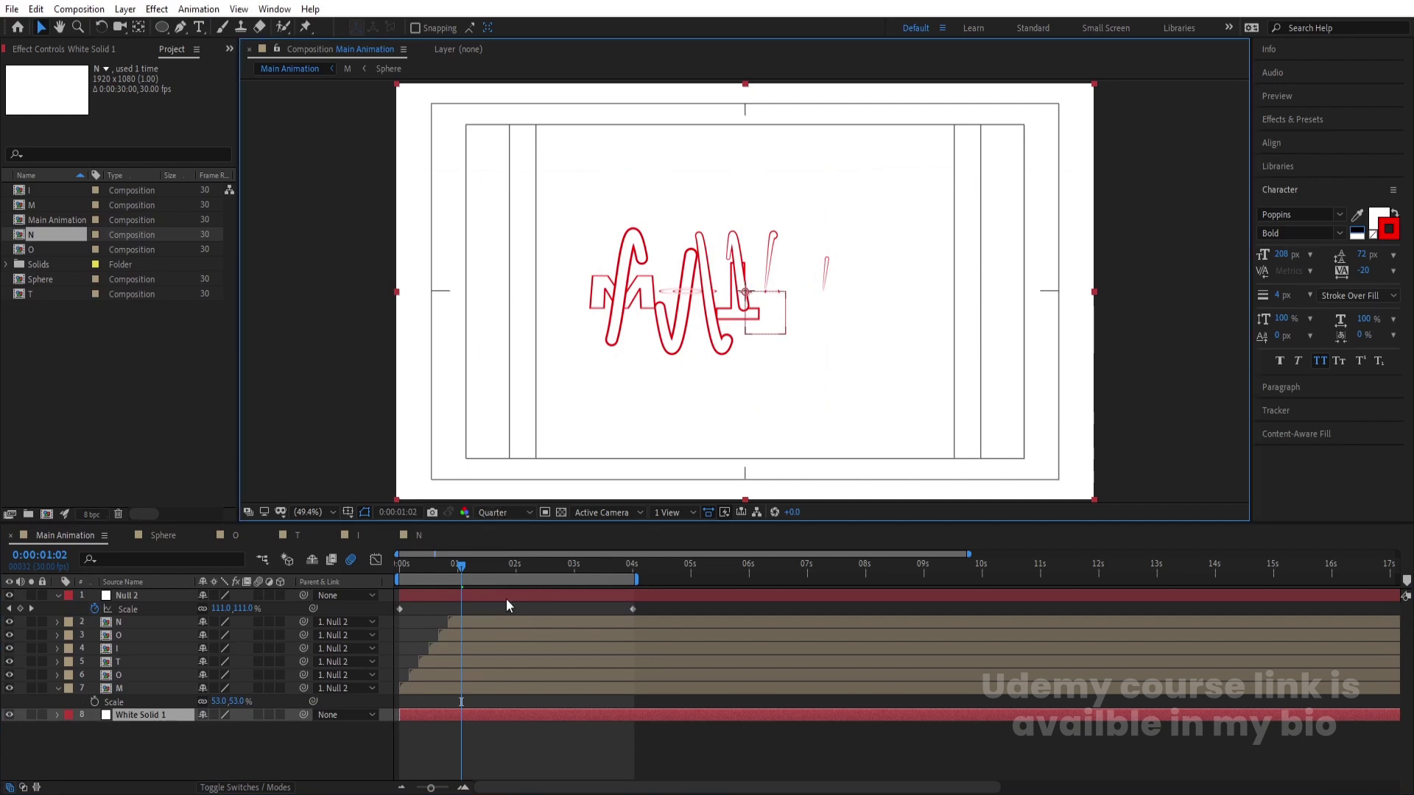
pyautogui.press('space')
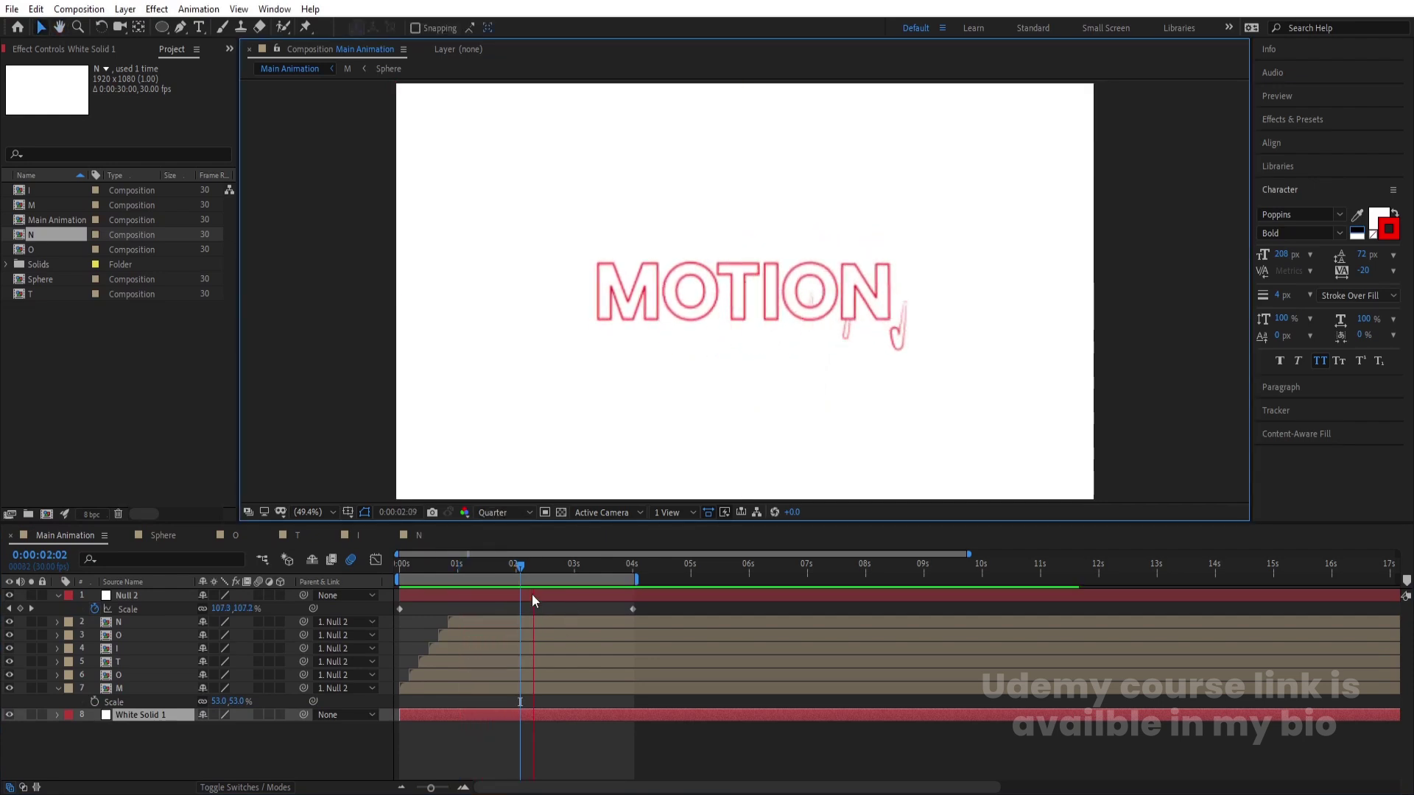